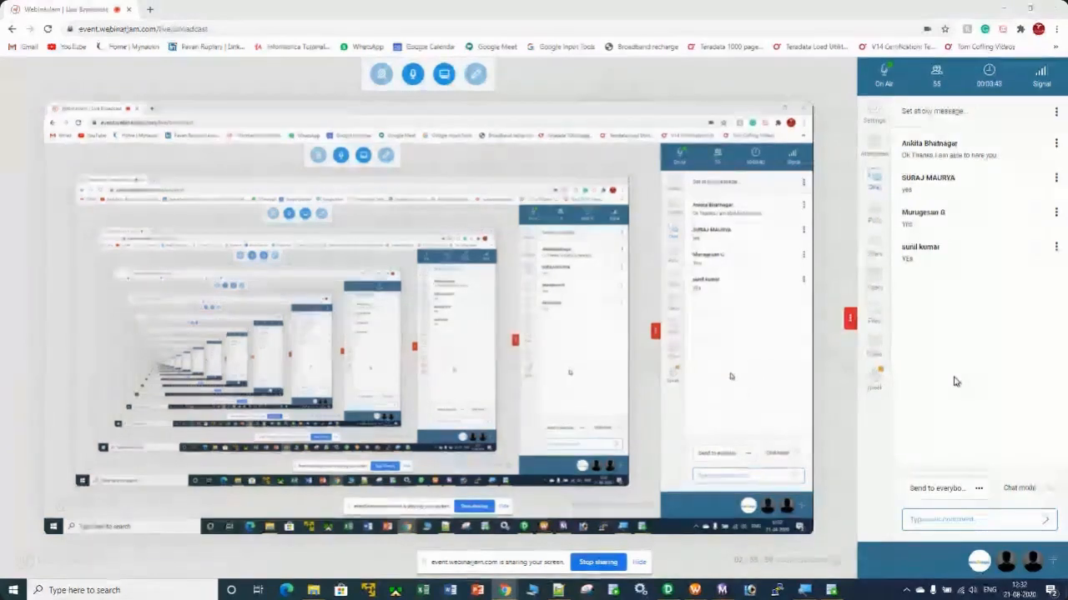
left_click(1005, 10)
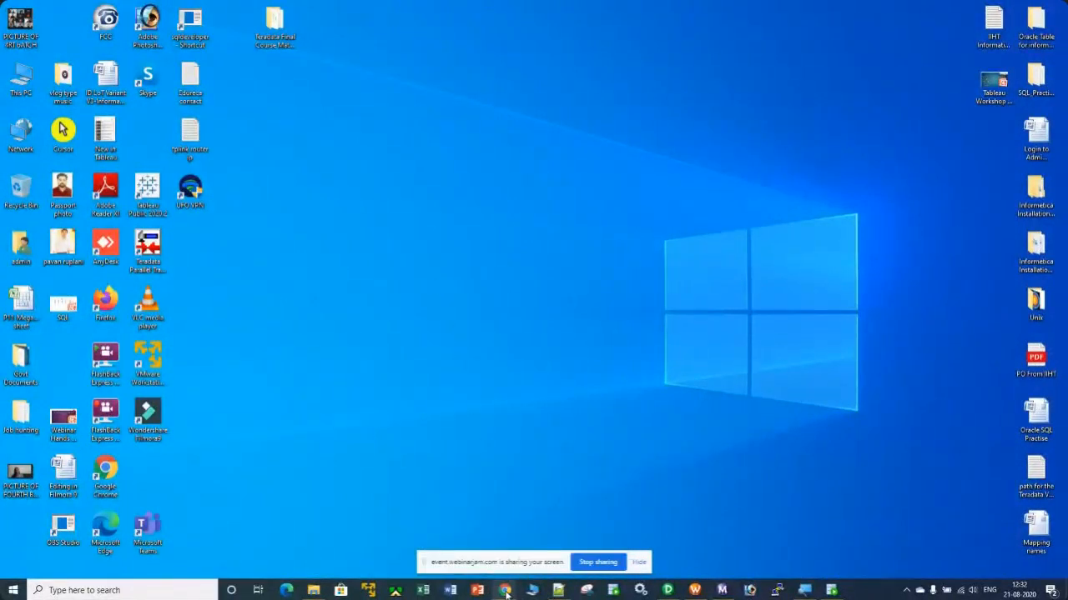
mouse_move(505, 592)
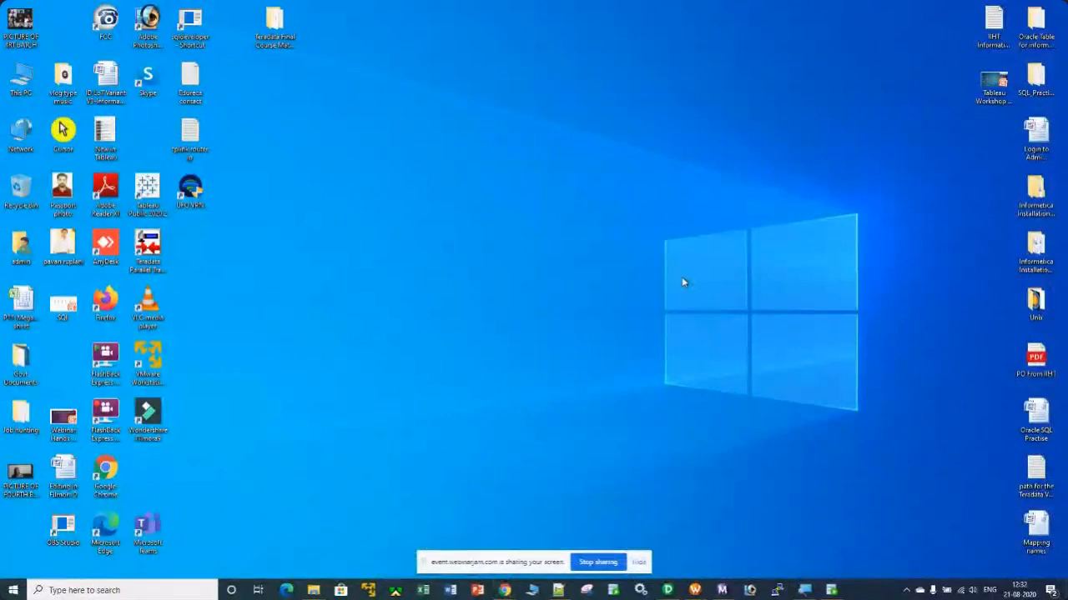
right_click(547, 225)
left_click(579, 259)
right_click(487, 124)
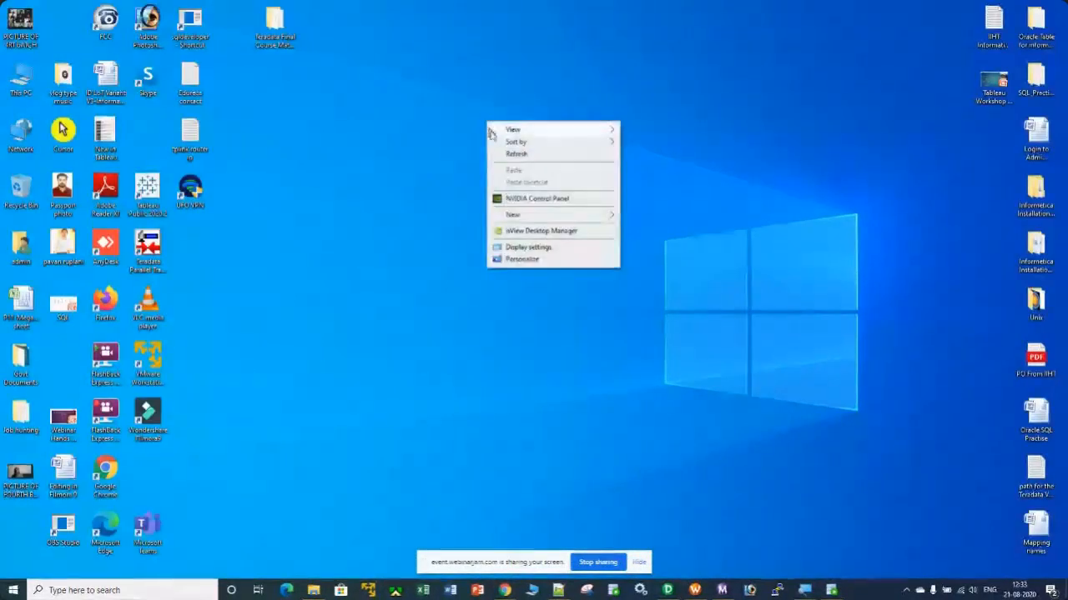
left_click(517, 152)
right_click(460, 87)
left_click(483, 117)
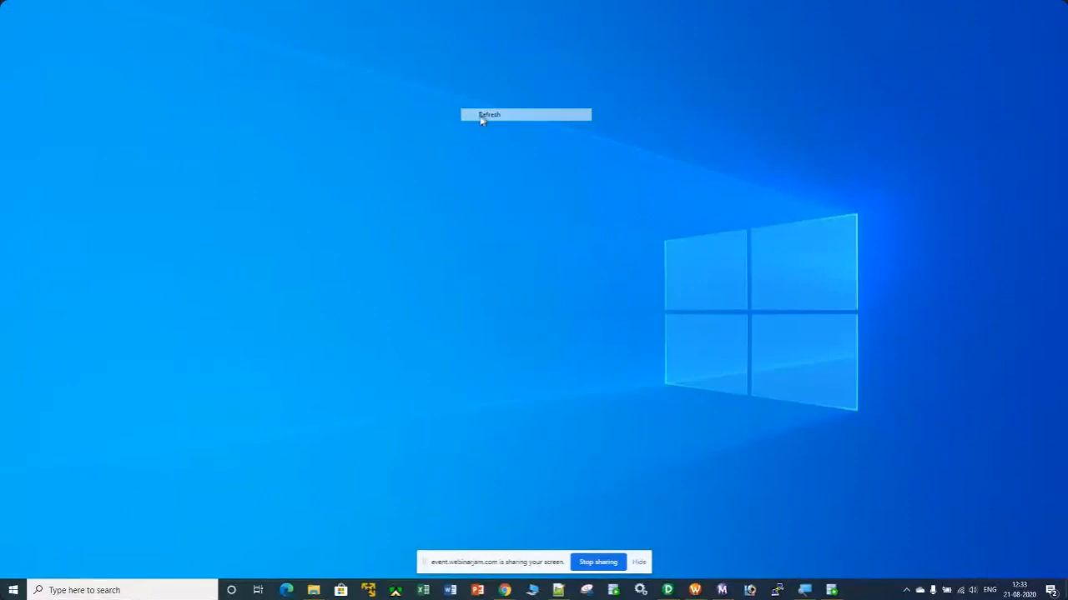
mouse_move(509, 593)
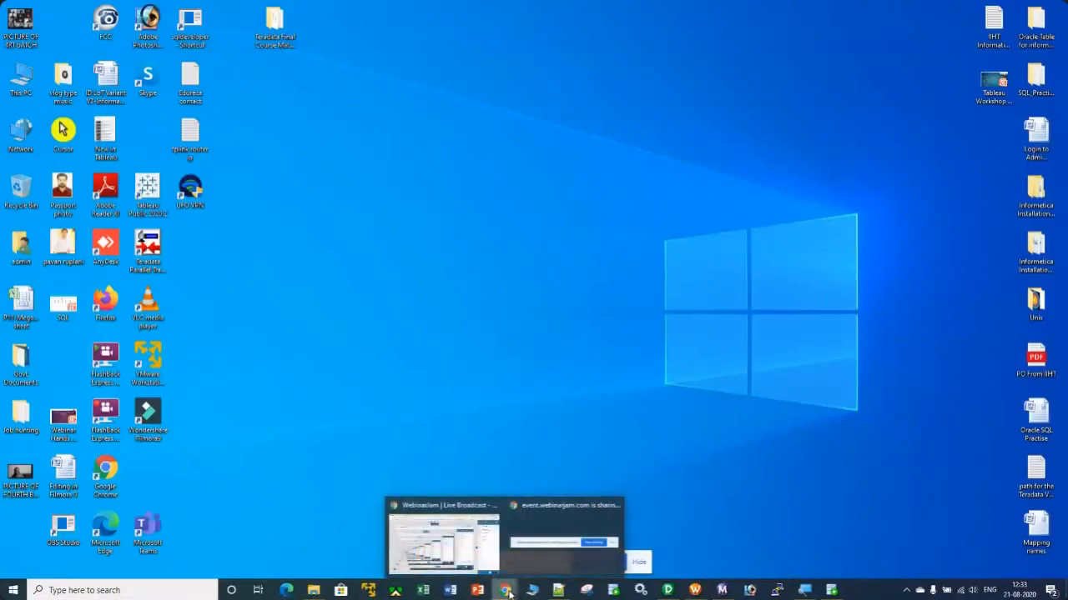
right_click(503, 60)
left_click(517, 92)
right_click(359, 37)
left_click(385, 65)
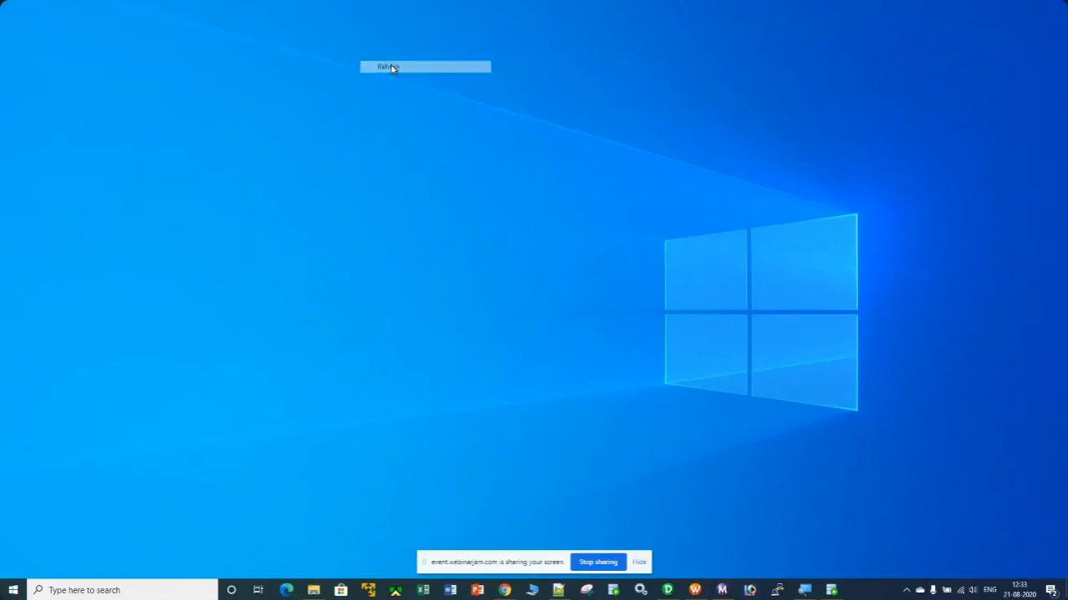
Return to the live broadcast window and read the attendees' chat replies
mouse_move(509, 592)
left_click(442, 534)
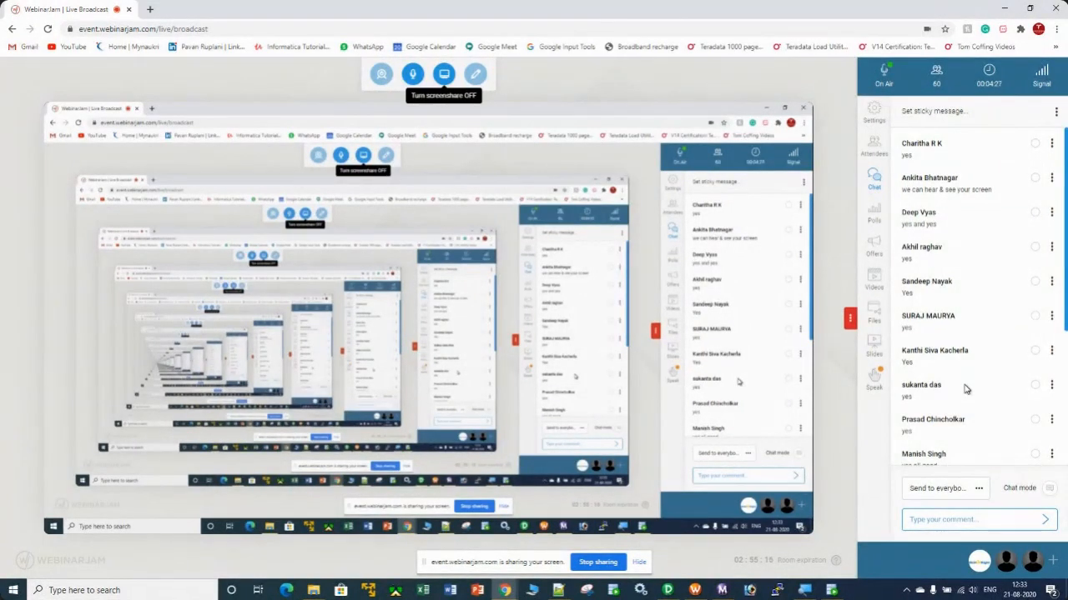
scroll(965, 389, "up", 1)
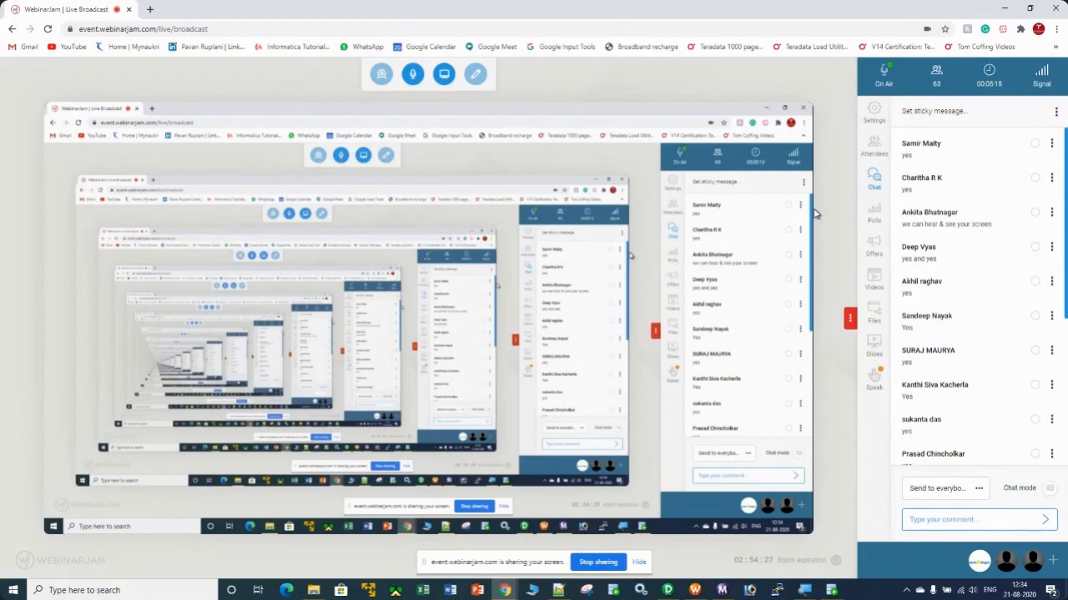
Open the Webinar Hands on workshop presentation from the desktop in PowerPoint and show slide 2
left_click(1006, 10)
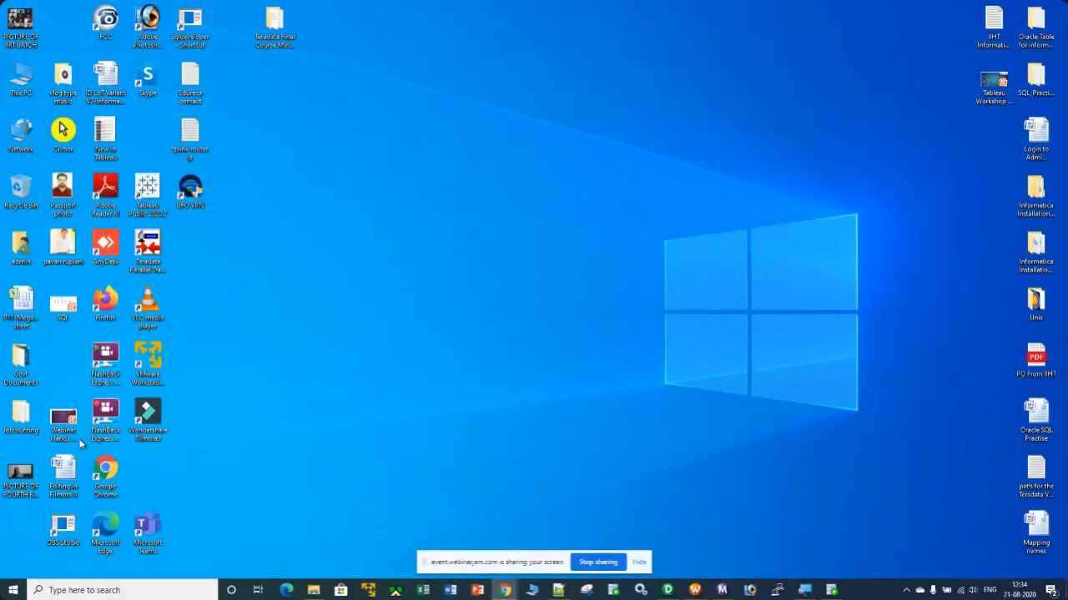
double_click(64, 423)
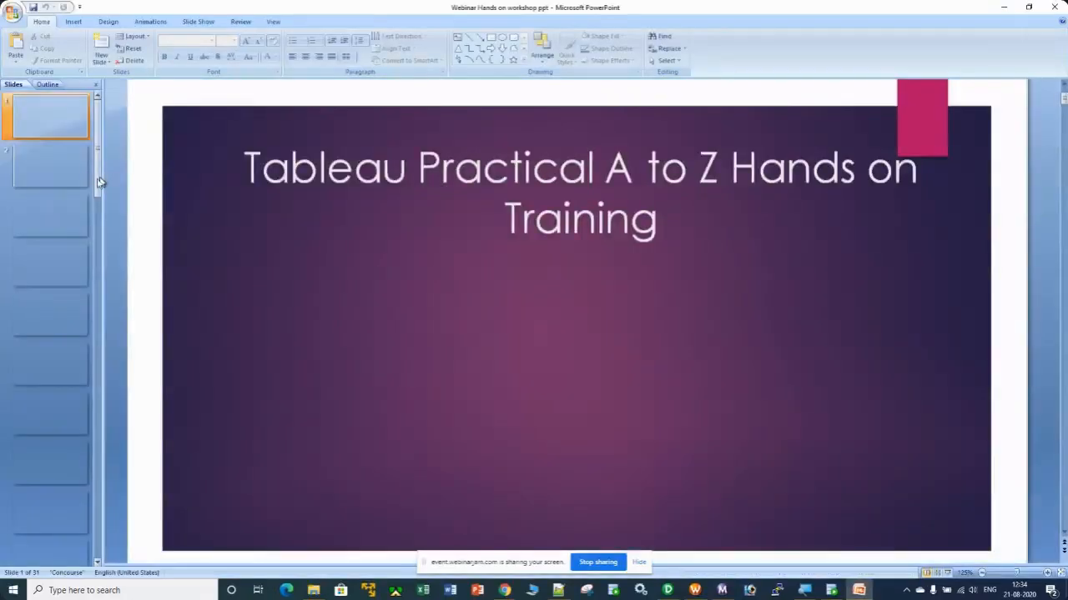
left_click(87, 175)
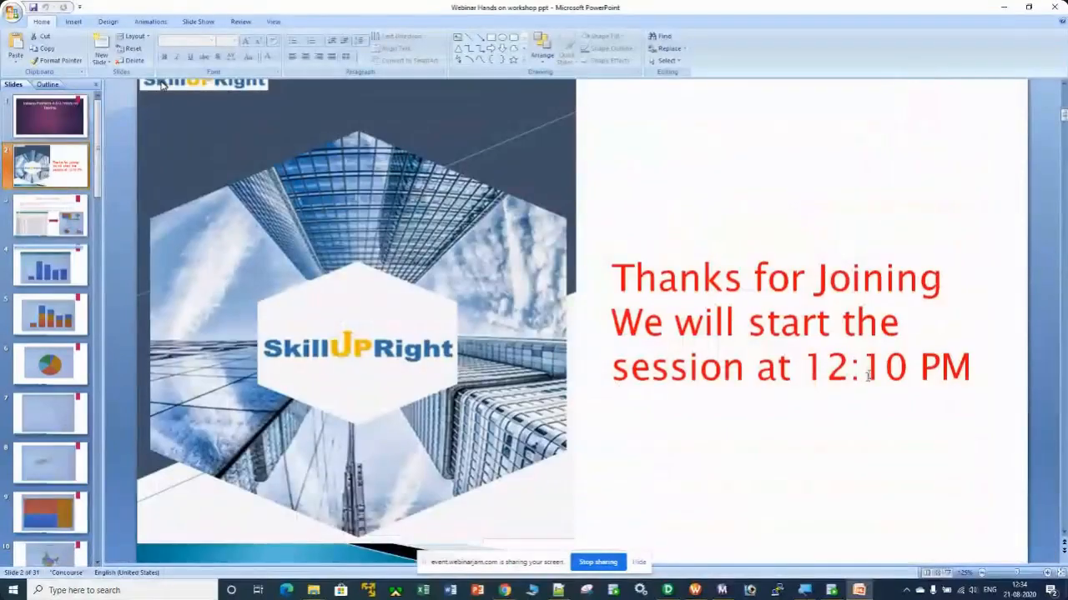
Set the session start time on the "Thanks for Joining" slide to 12:35 PM
left_click(905, 370)
key("BackSpace")
key("BackSpace")
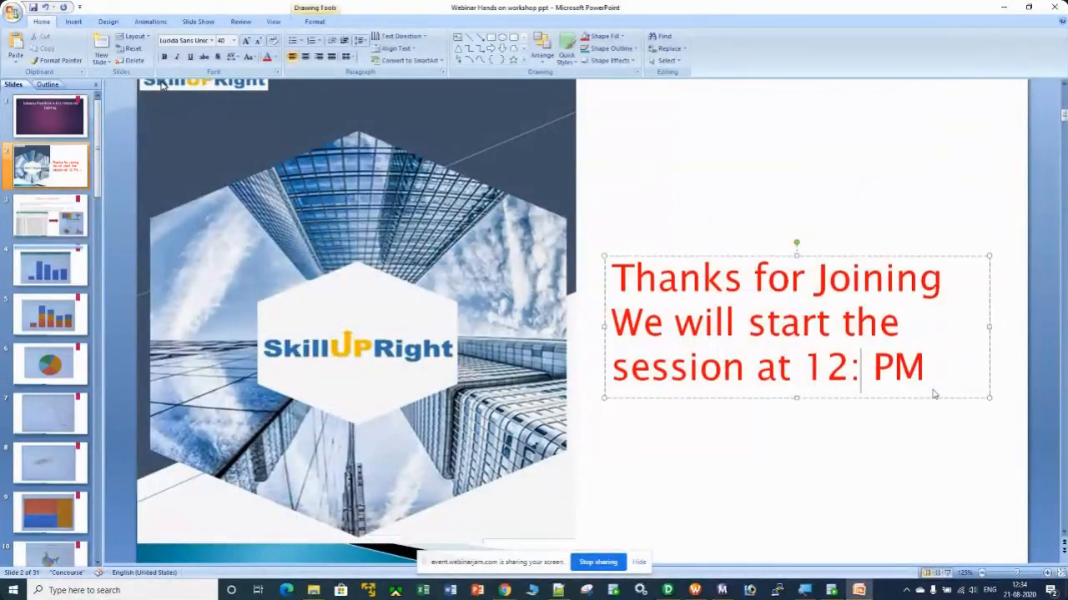
type("35")
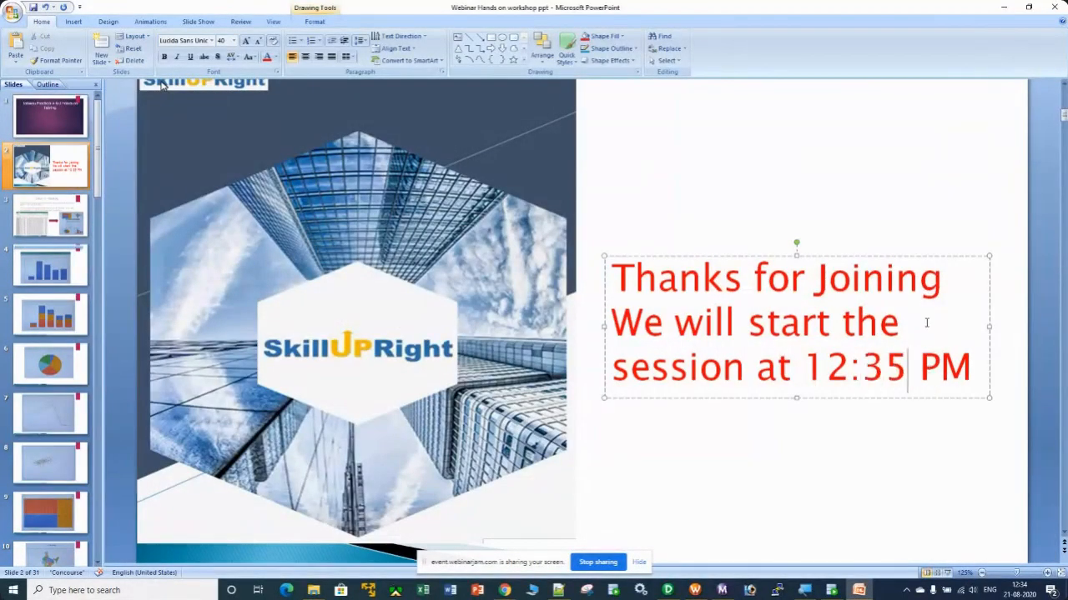
left_click(826, 151)
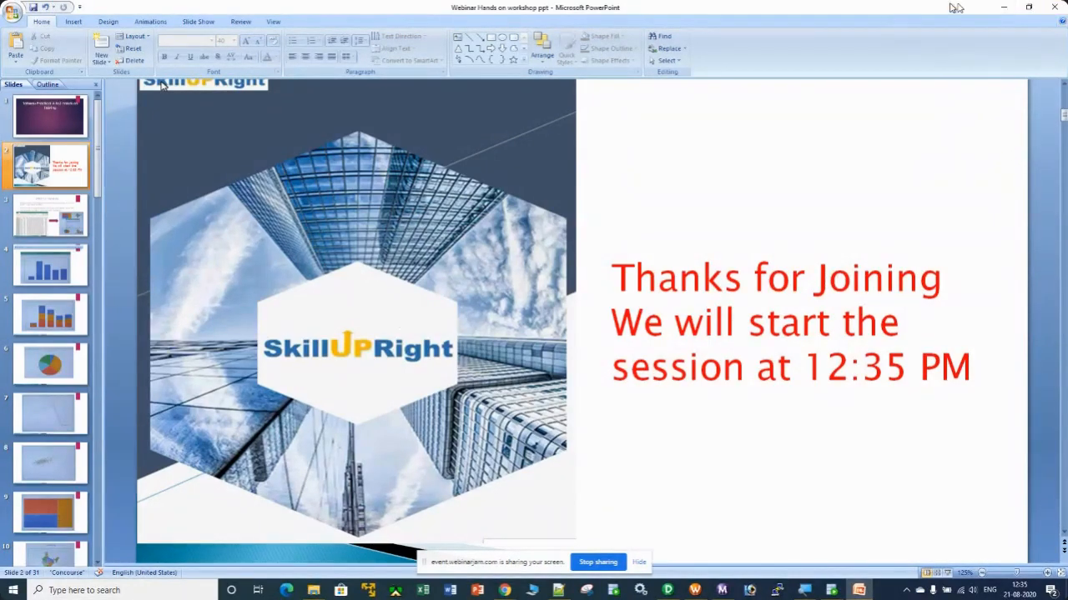
Minimize the presentation and return to the WebinarJam broadcast window to check the chat
left_click(1003, 8)
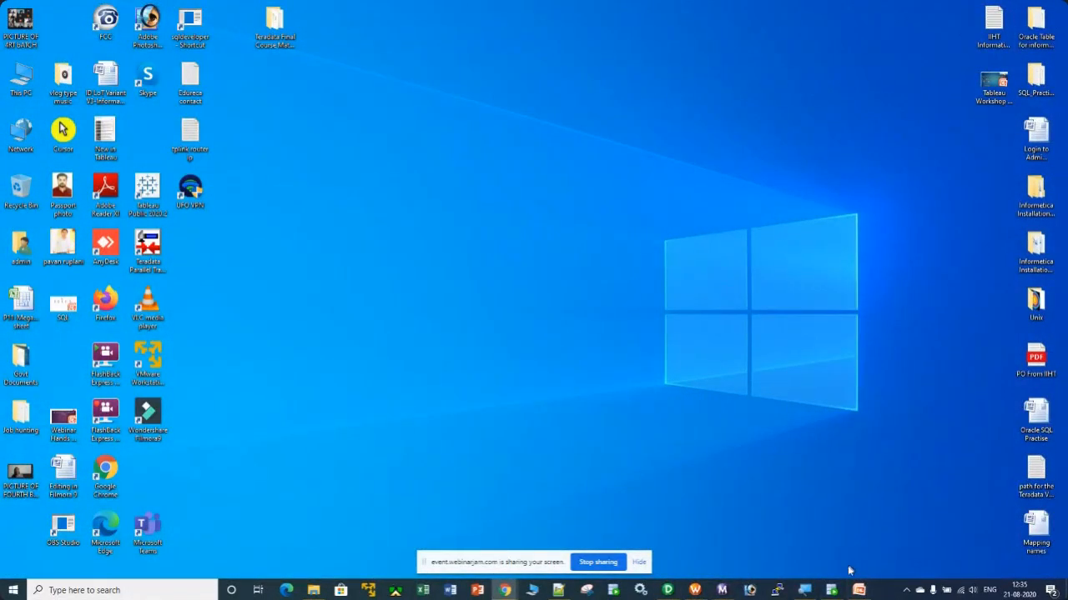
mouse_move(505, 590)
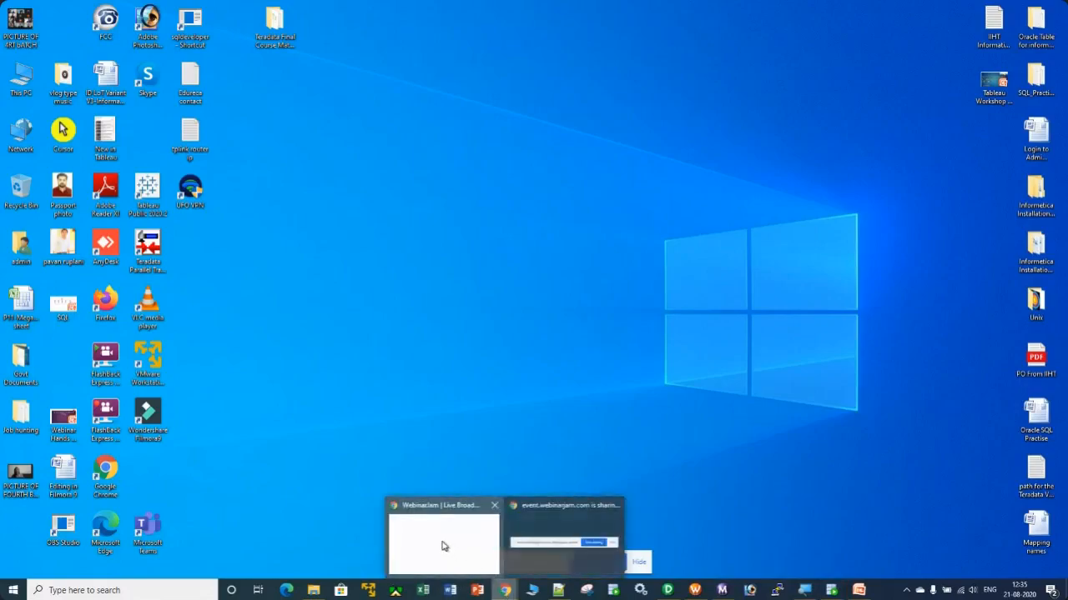
left_click(442, 546)
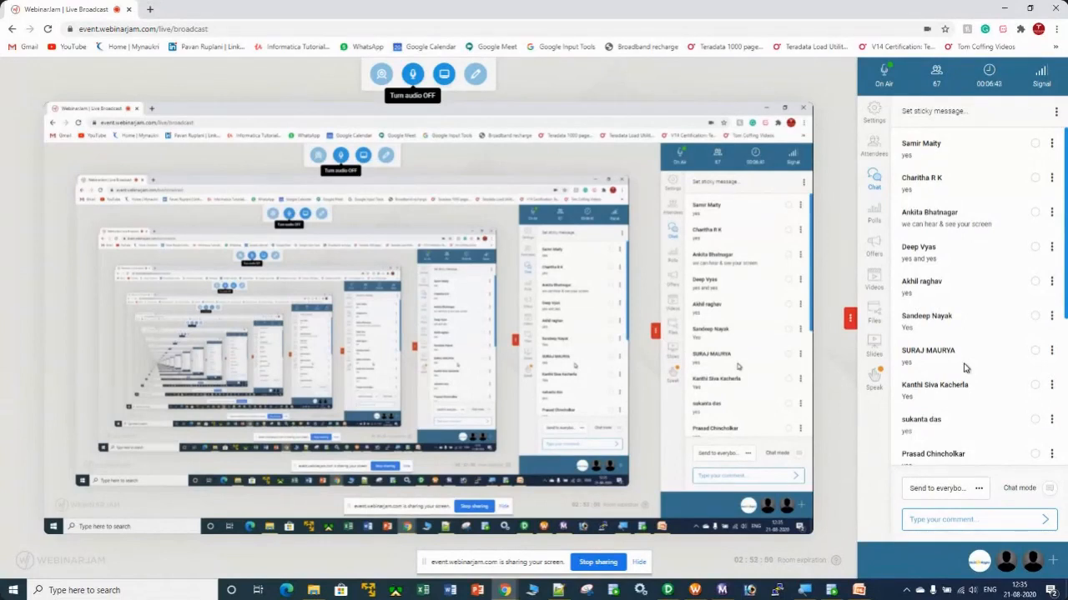
left_click(859, 591)
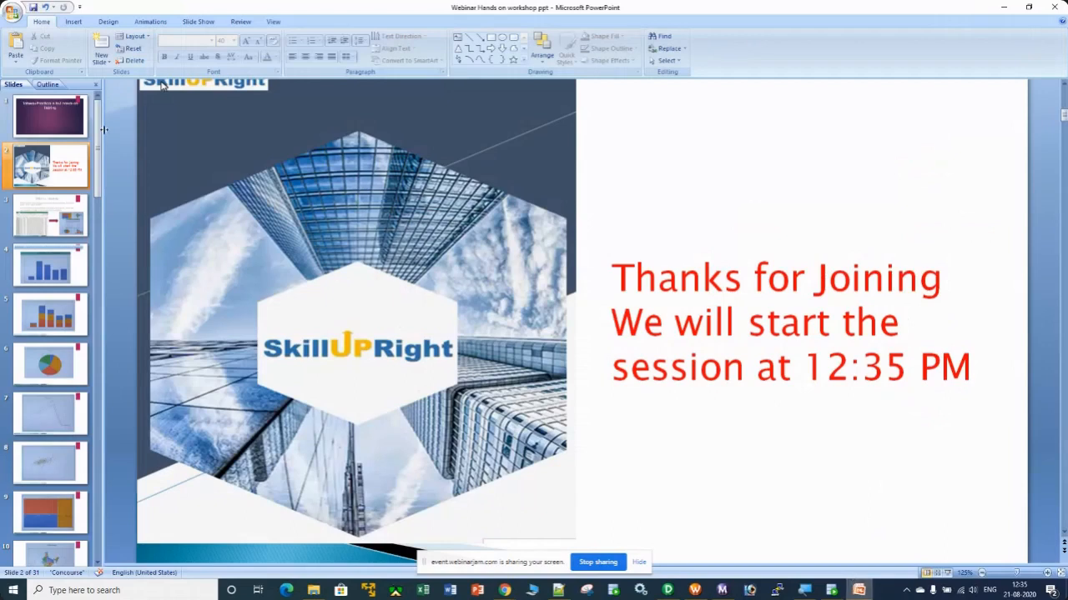
scroll(83, 500, "down", 10)
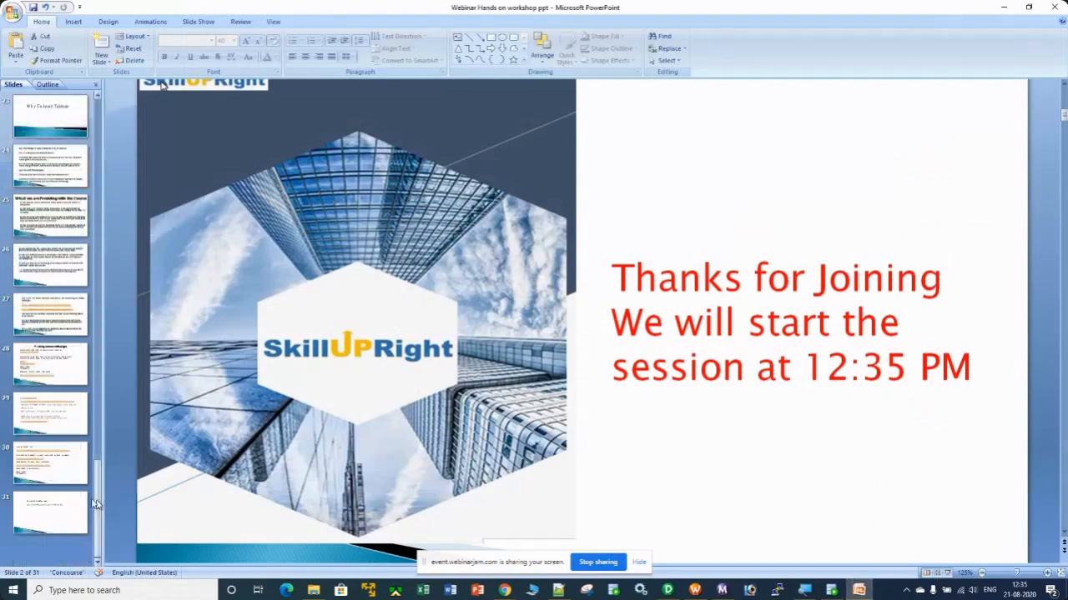
left_click(50, 512)
left_click(772, 231)
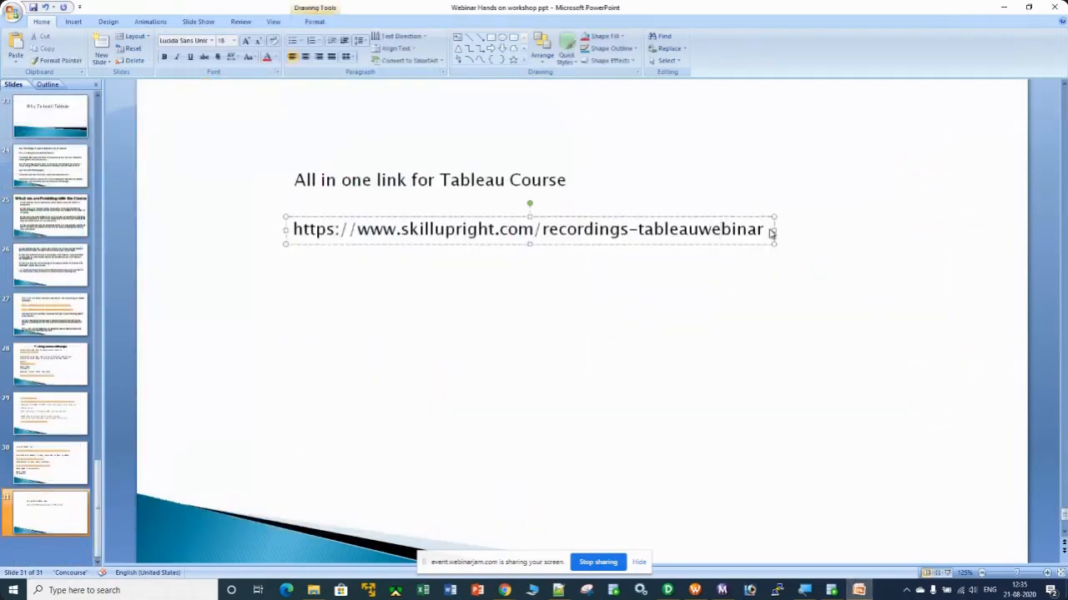
type("a")
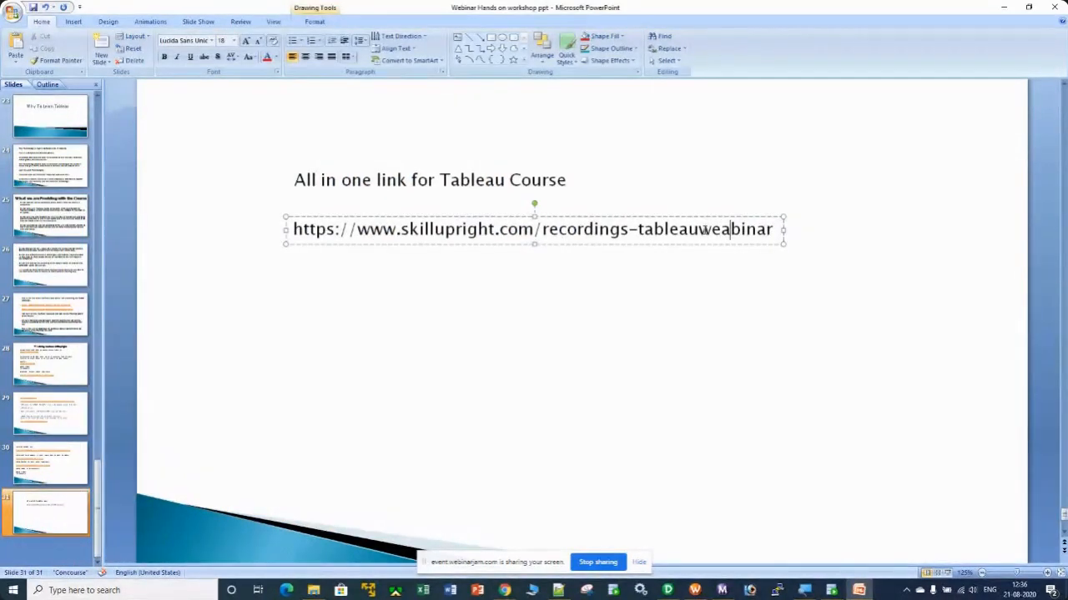
key("BackSpace")
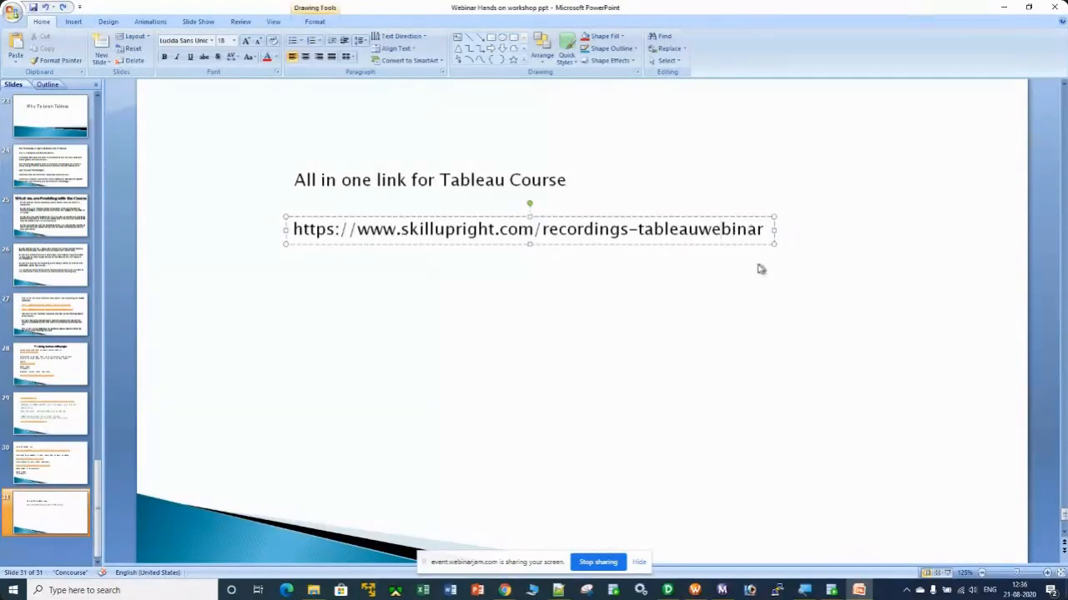
left_click_drag(765, 232, 297, 236)
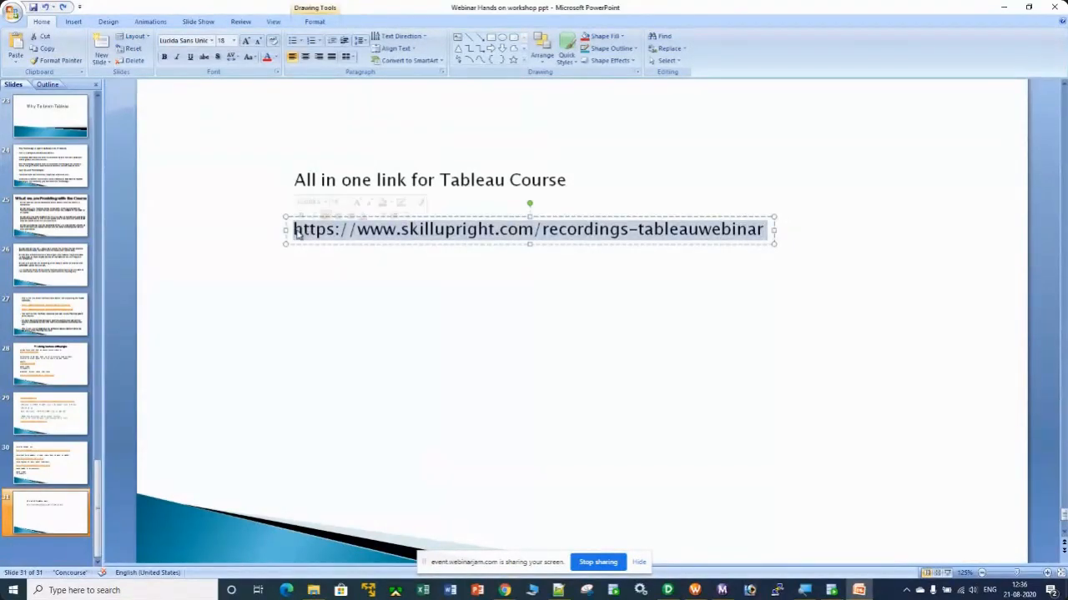
right_click(298, 235)
left_click(323, 247)
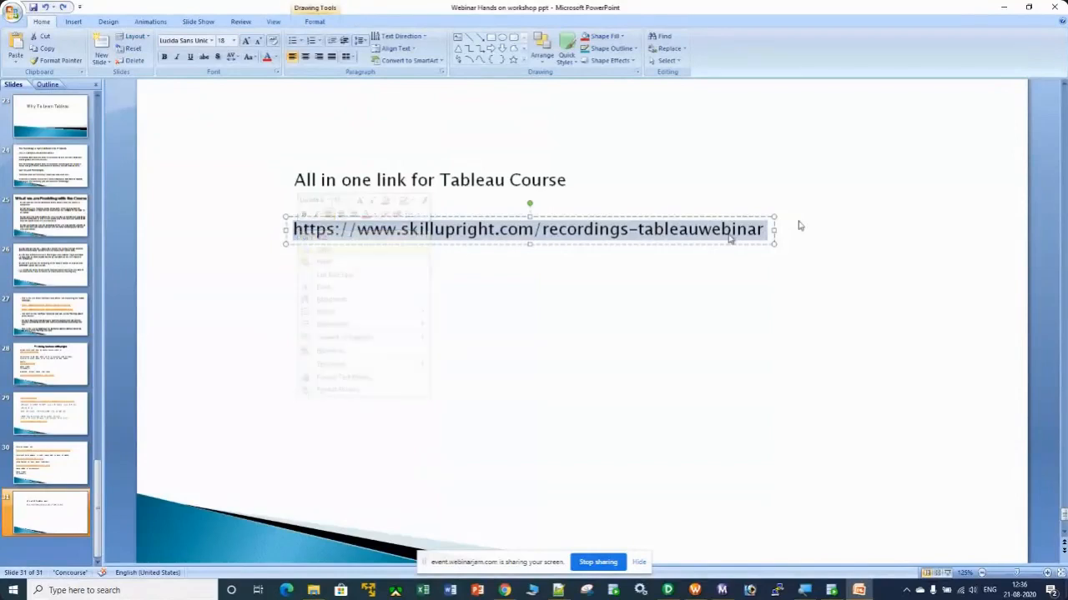
Minimize the presentation and post the copied Tableau recordings link to everybody in the WebinarJam chat
left_click(1004, 7)
right_click(967, 522)
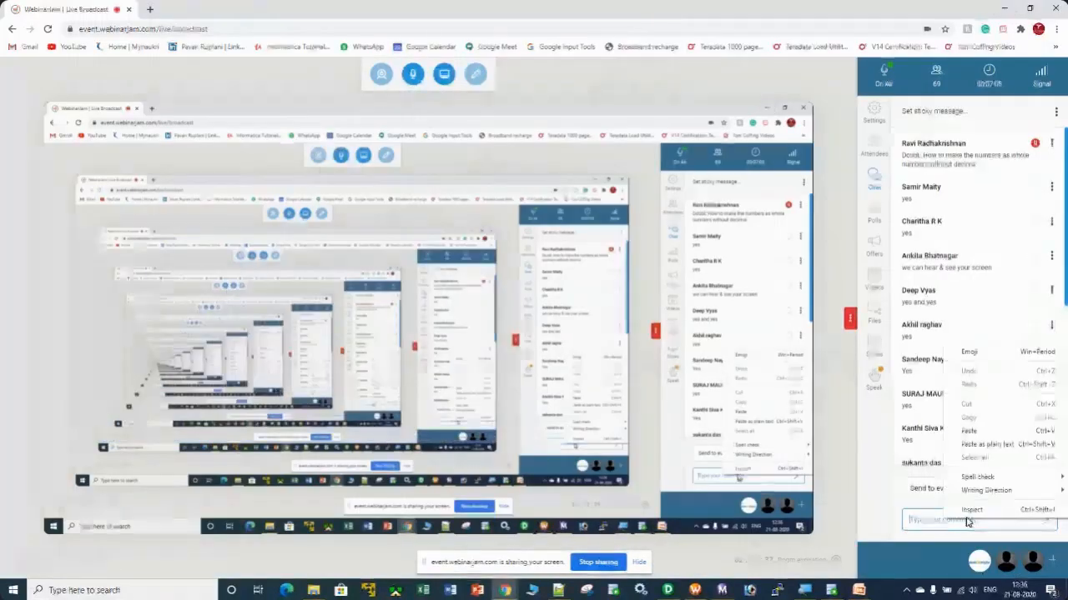
left_click(968, 430)
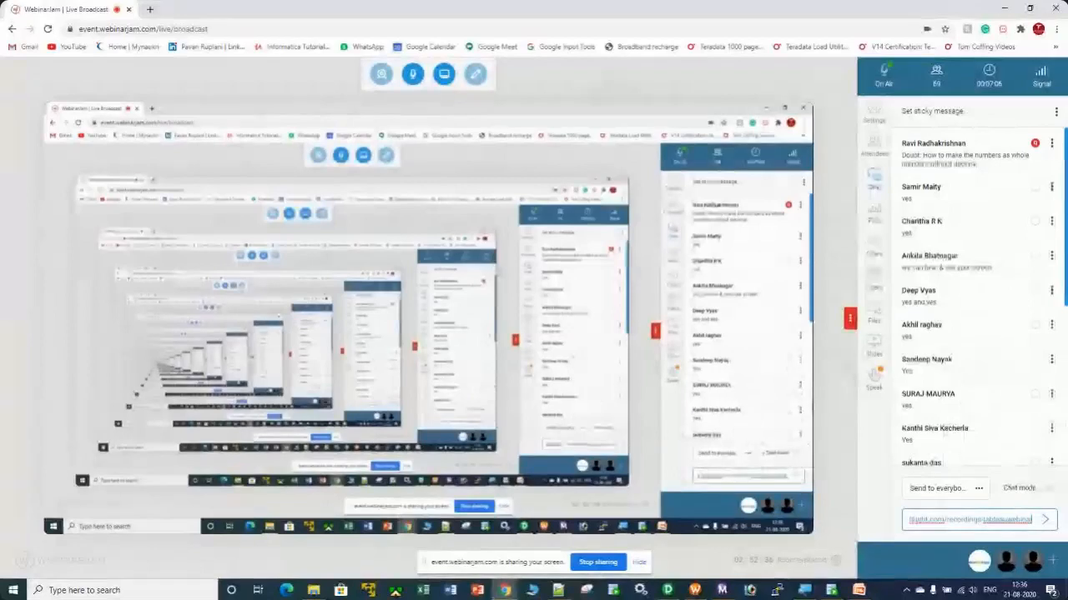
key("Return")
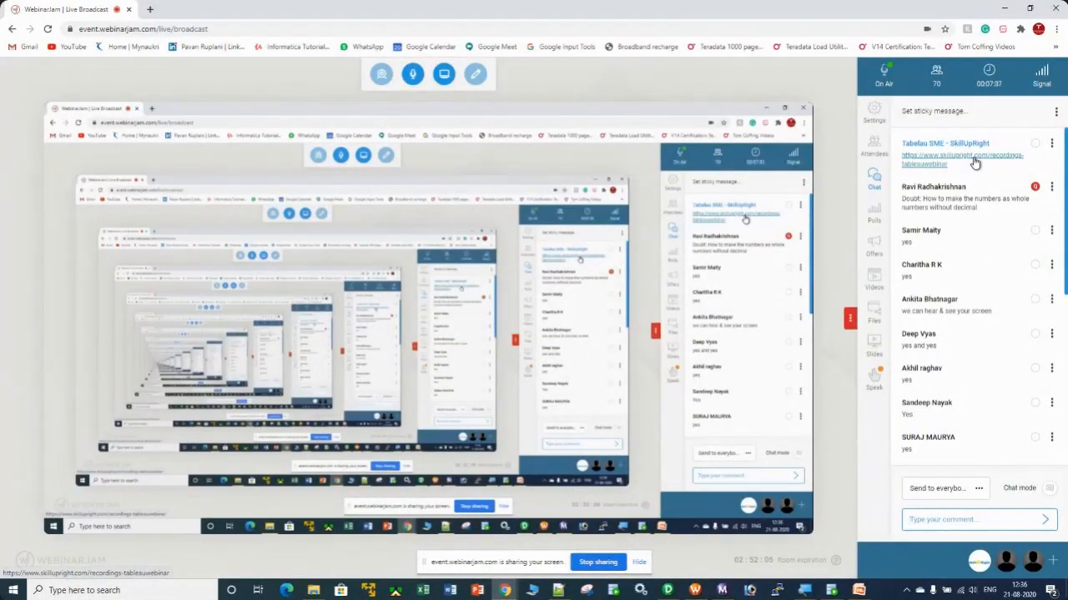
Open the posted link to view the Tableau webinar recordings page and return to the live broadcast
left_click(972, 161)
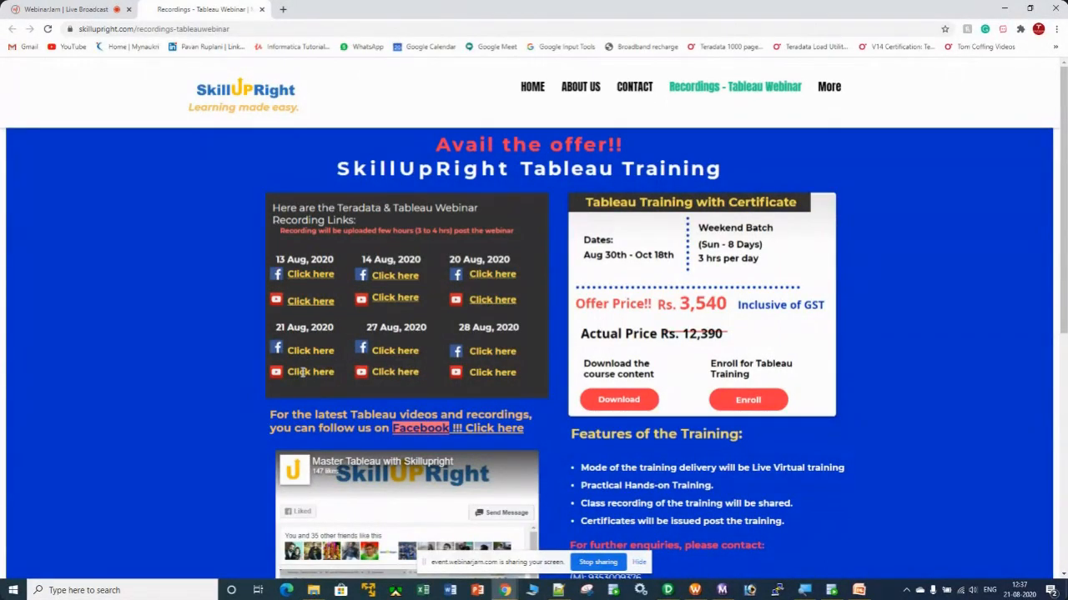
left_click(87, 5)
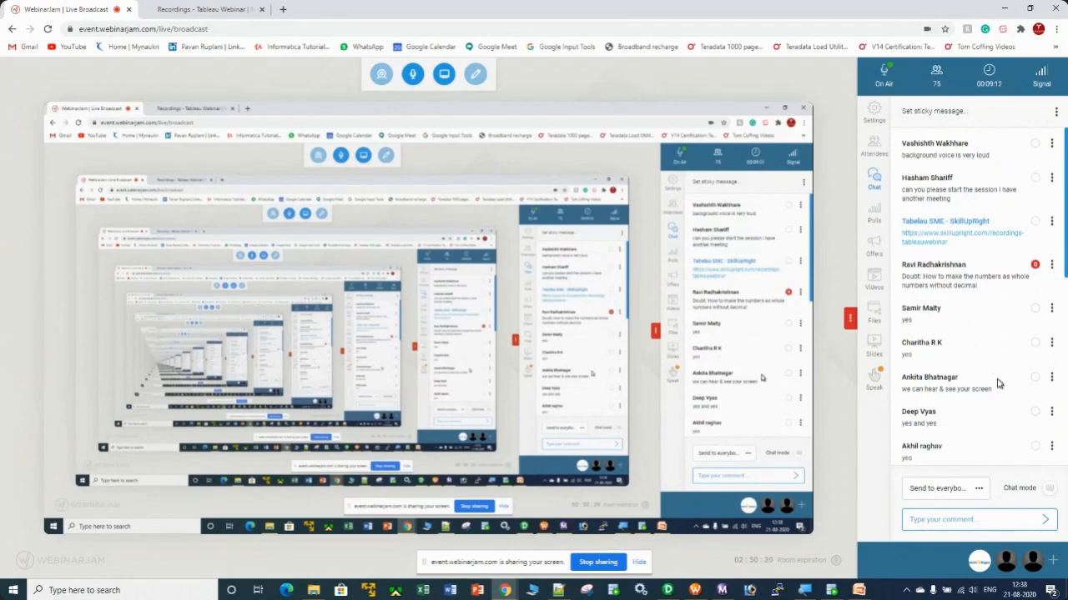
Launch FlashBack Express 5 Recorder from the desktop, dismiss its Pro offer, and start a full-screen recording with microphone and PC sounds
left_click(907, 591)
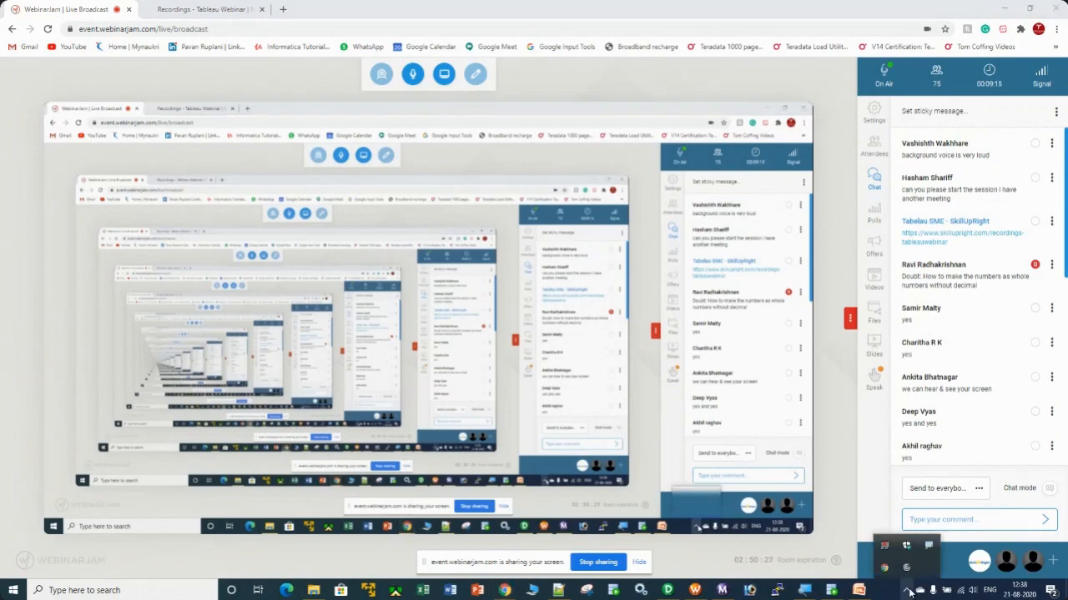
left_click(1006, 10)
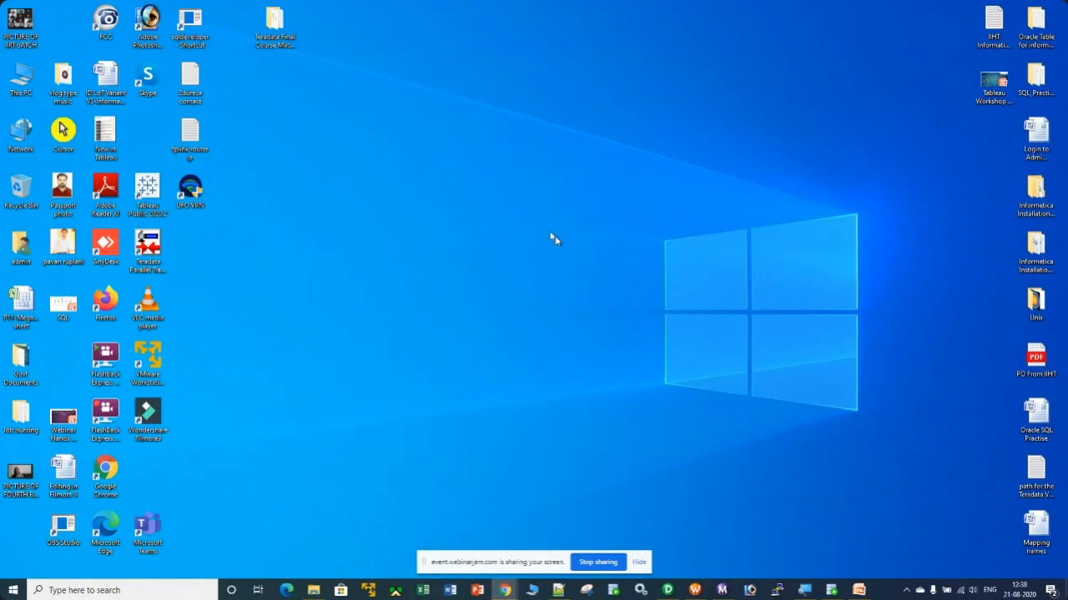
left_click(107, 425)
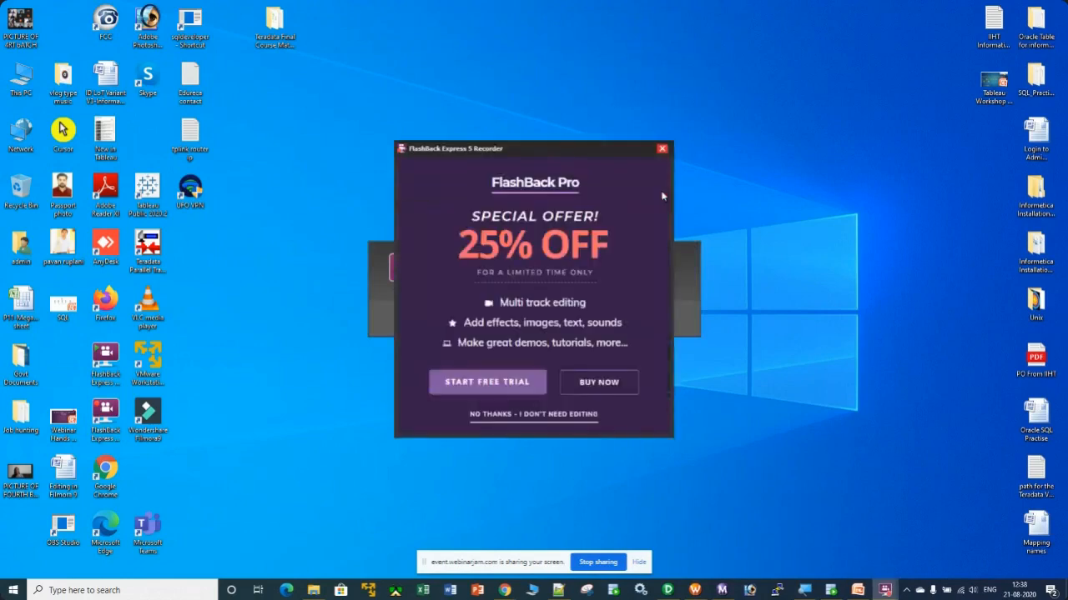
left_click(661, 149)
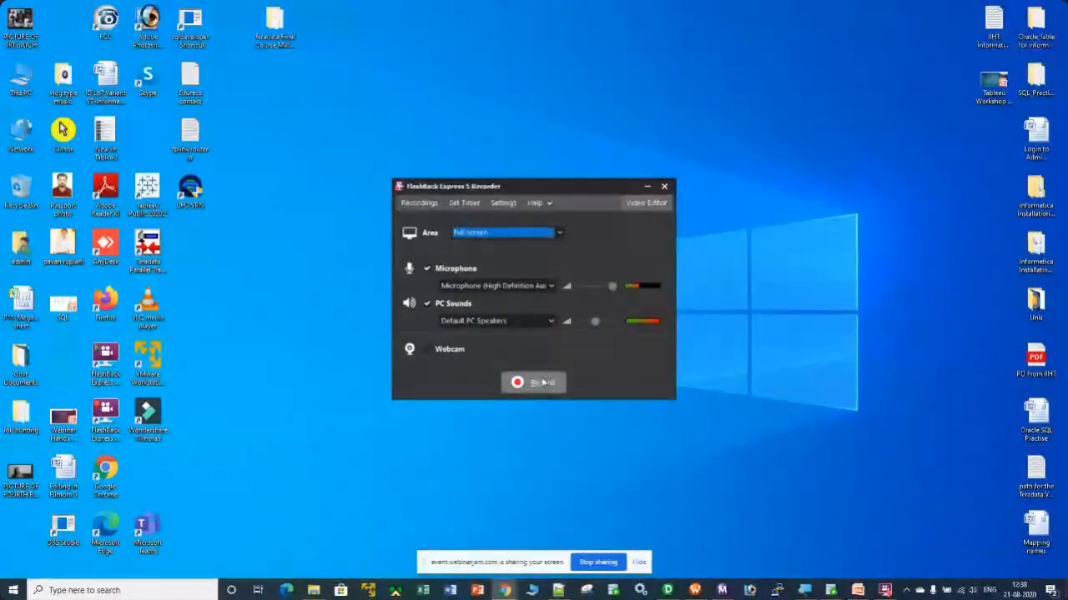
left_click(540, 383)
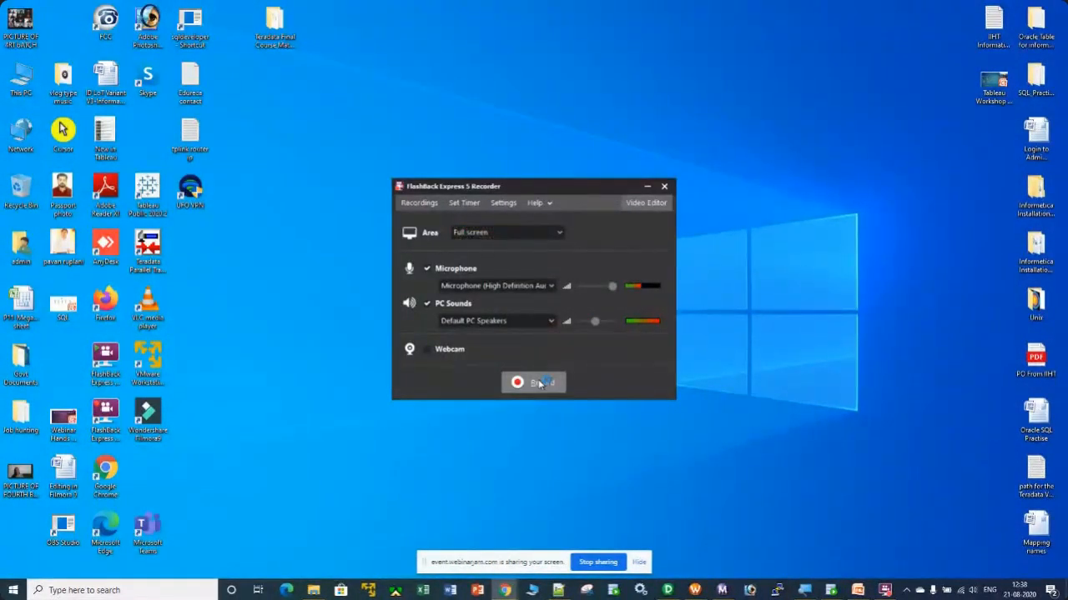
left_click(540, 384)
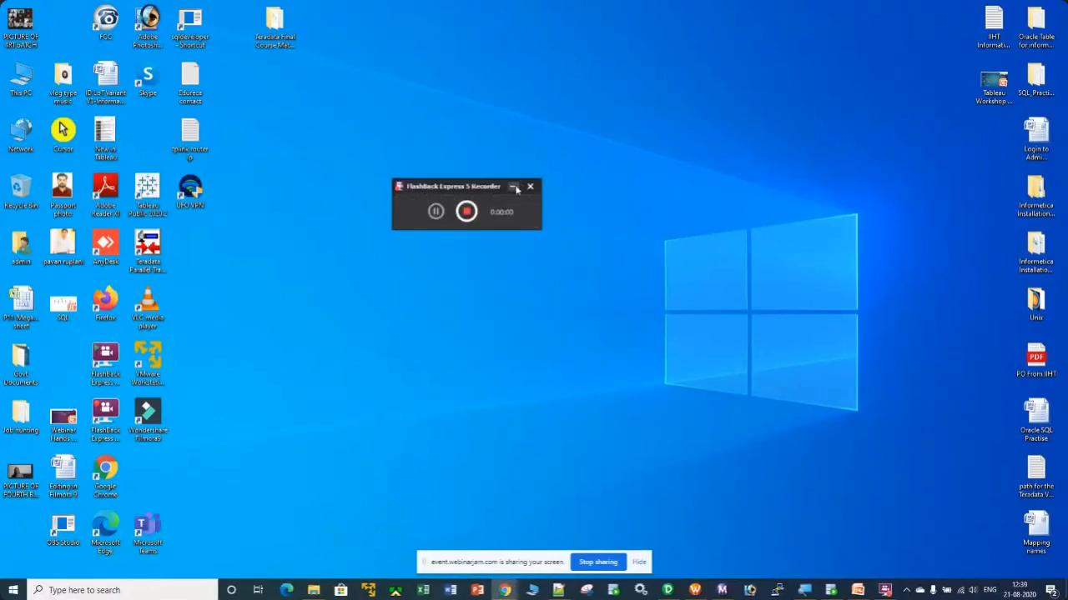
Minimize the FlashBack Express 5 Recorder and launch Tableau Public from the desktop
left_click(515, 187)
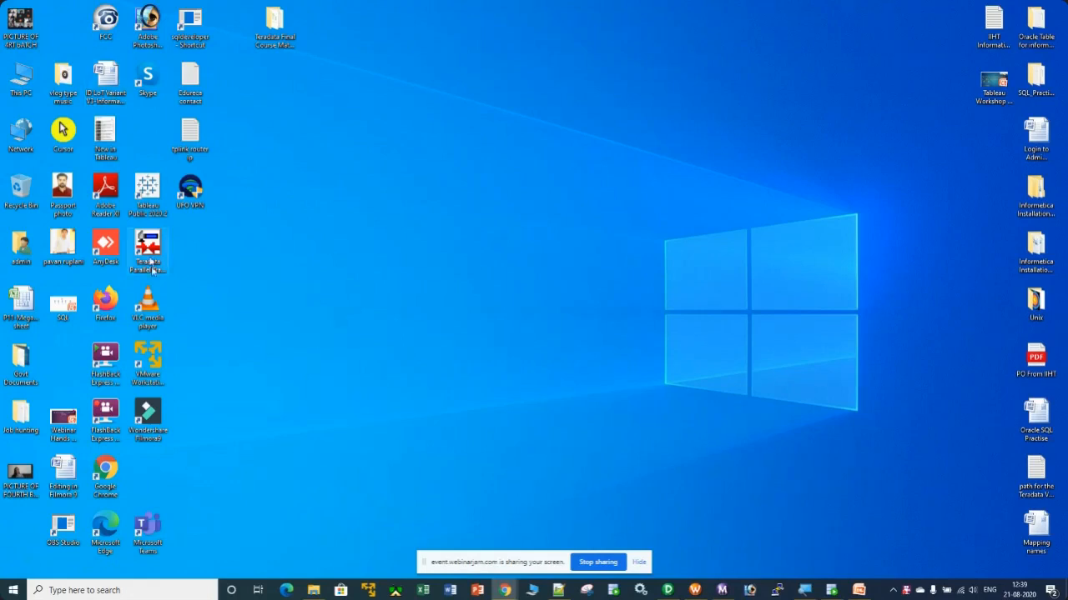
left_click(151, 192)
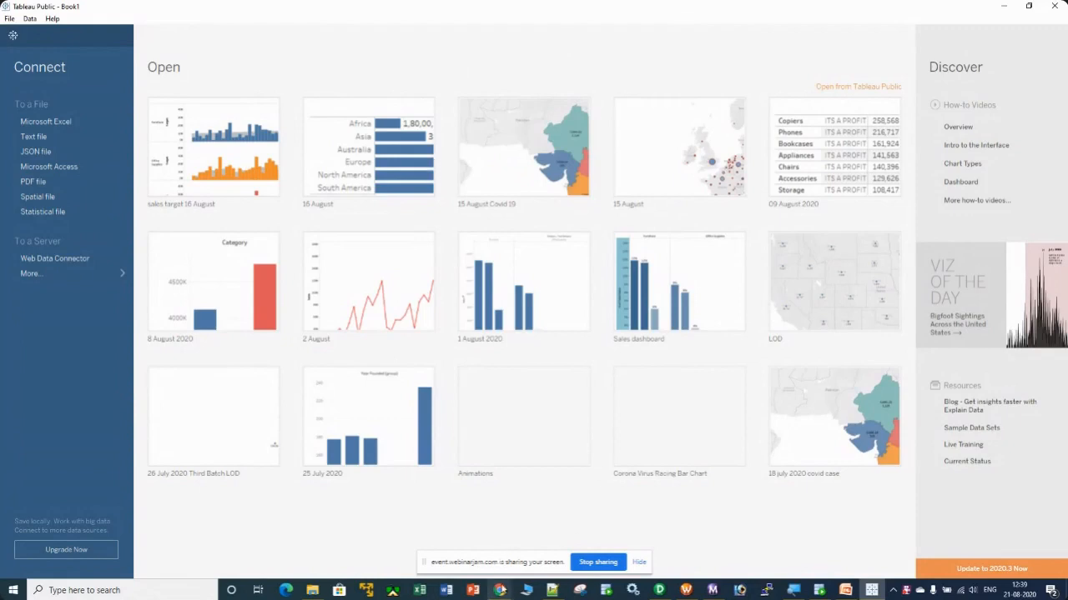
Check the attendee chat in the WebinarJam live broadcast and return to Tableau Public
left_click(500, 590)
left_click(467, 544)
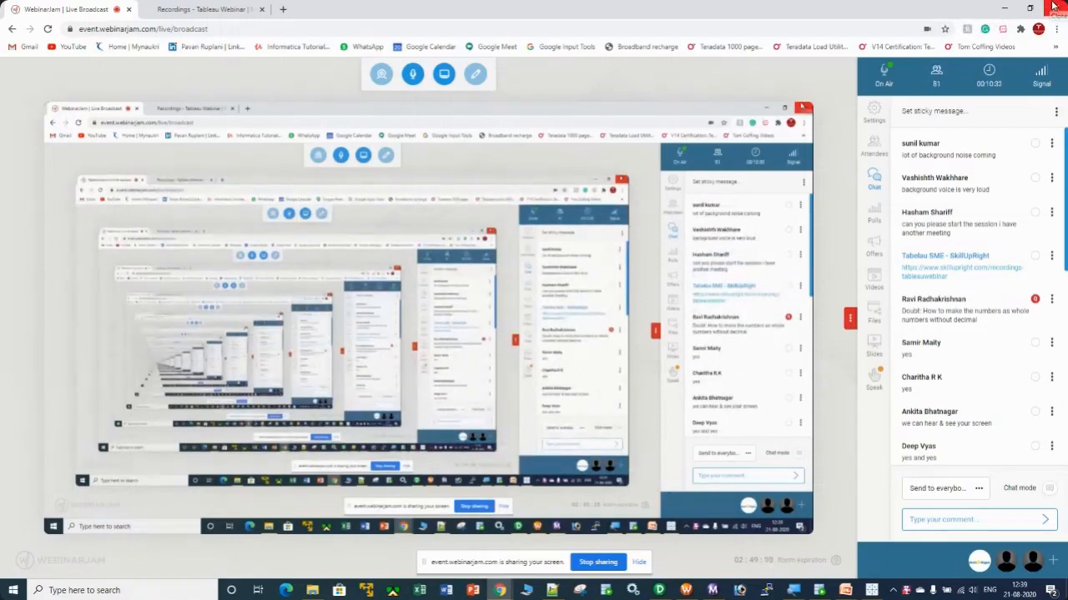
left_click(1004, 8)
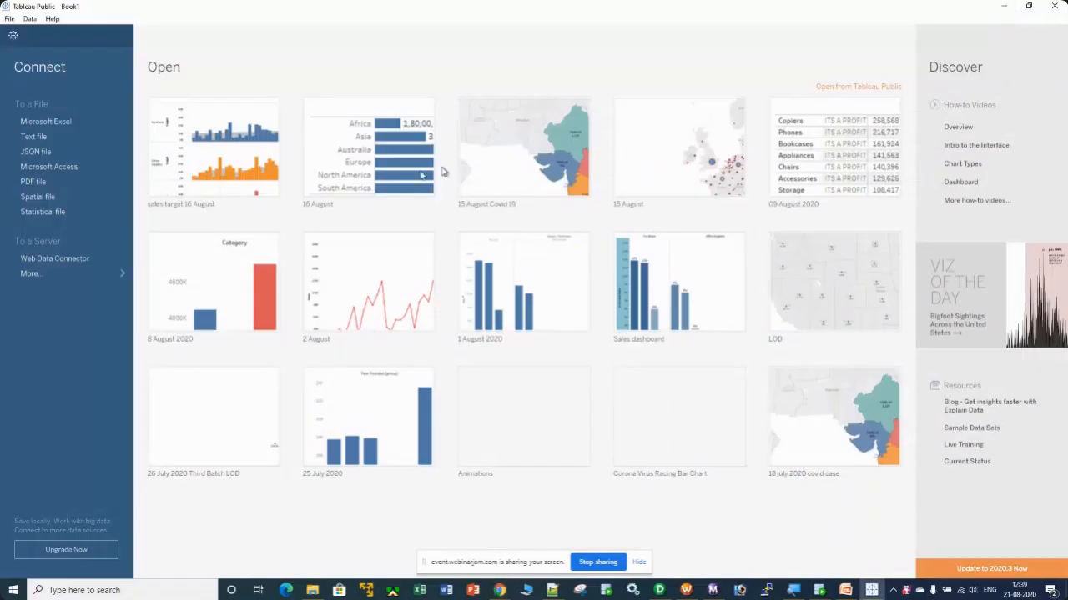
Connect to the Excel workbook P1-OfficeSupplies in the Module 9 folder of 1) My Course on Tableau and open its OfficeSupplies table
left_click(40, 123)
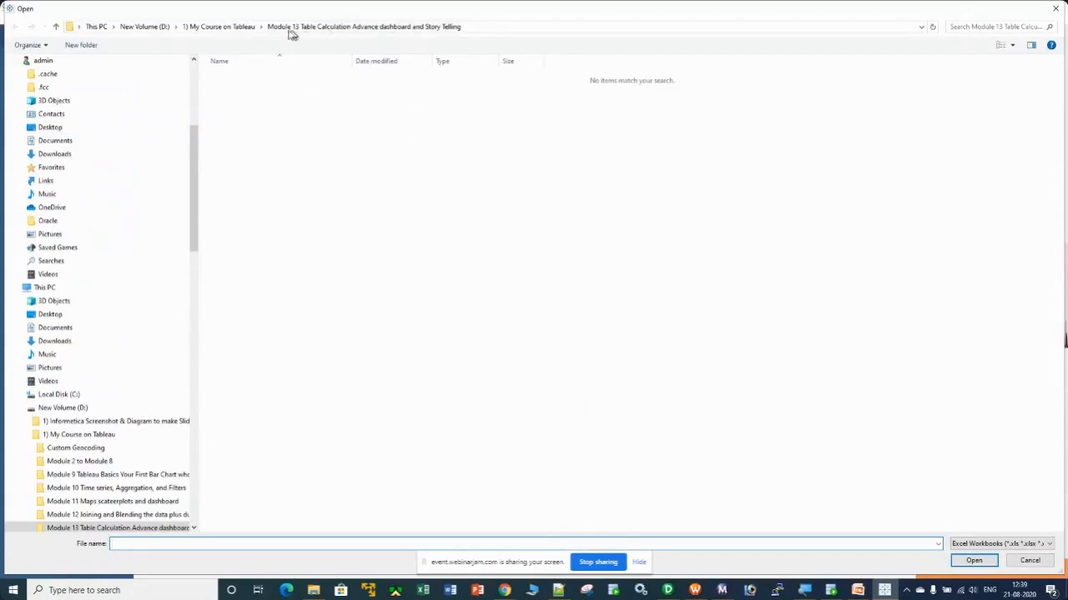
left_click(220, 28)
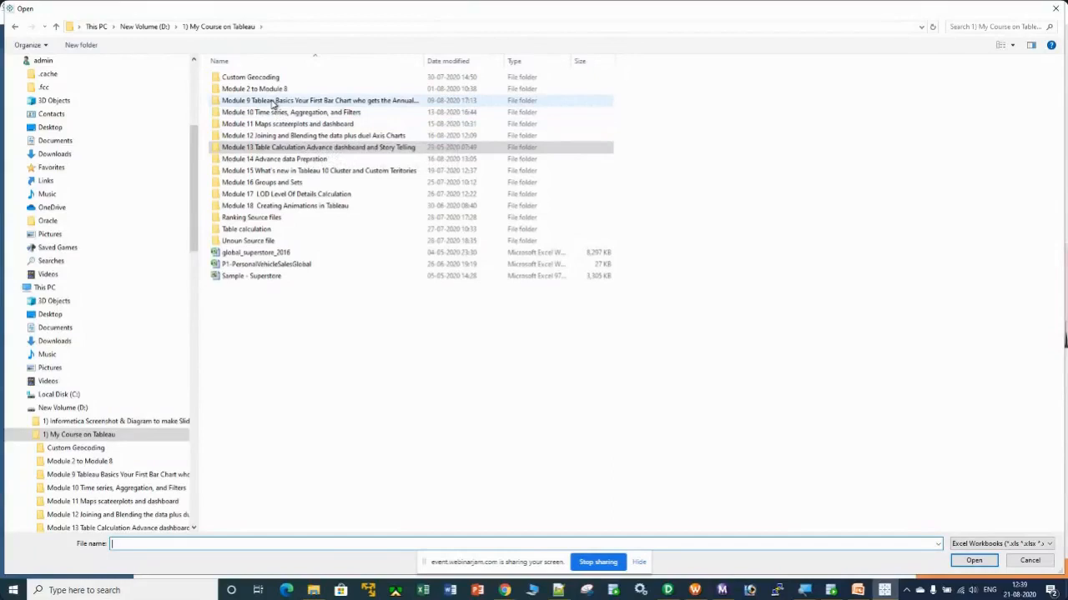
double_click(273, 101)
left_click(250, 76)
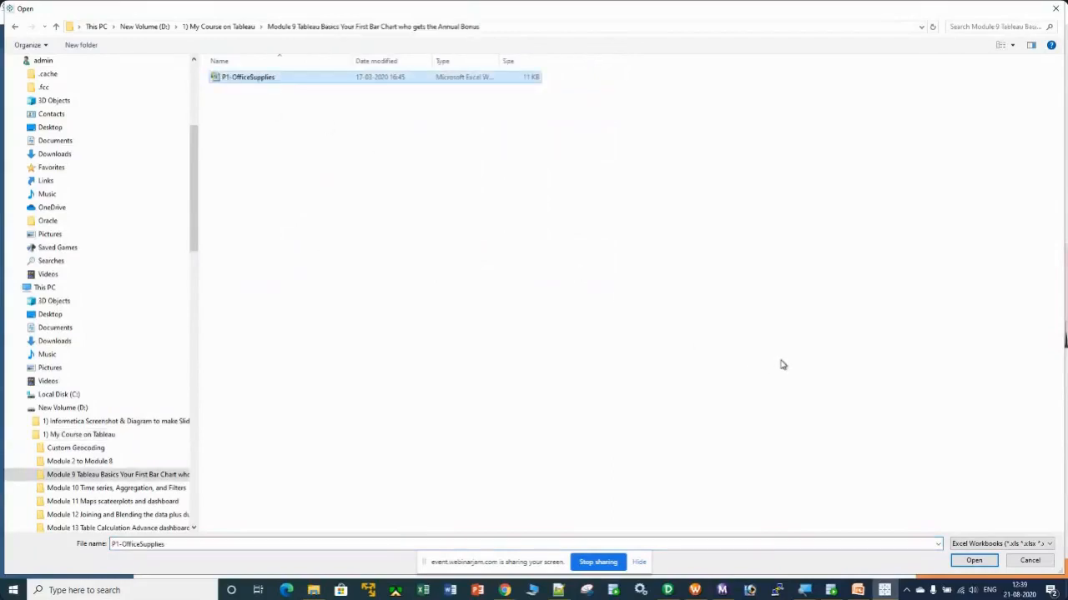
left_click(974, 562)
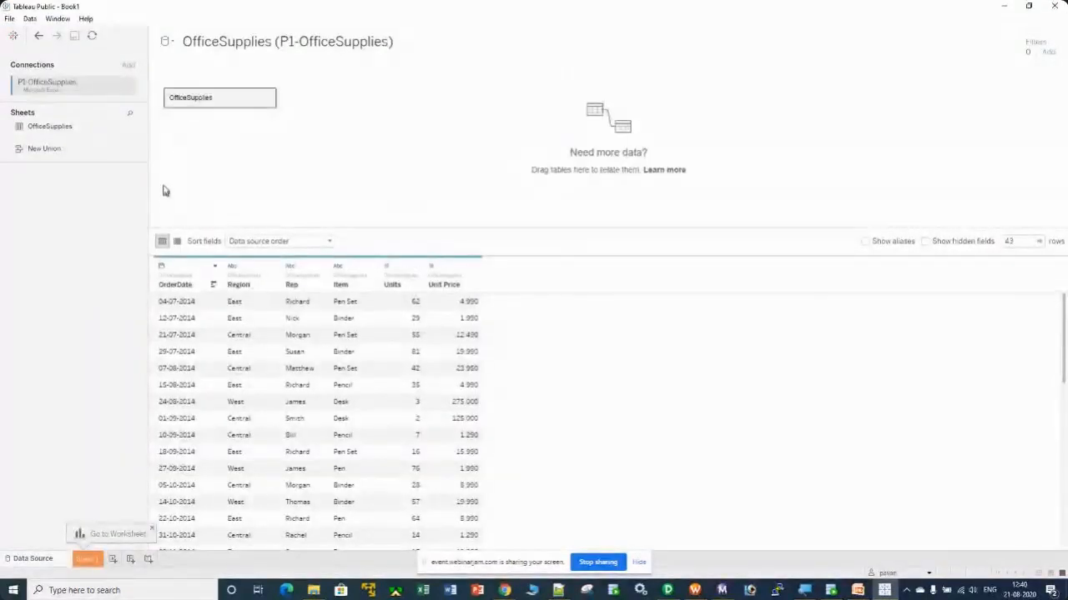
double_click(213, 102)
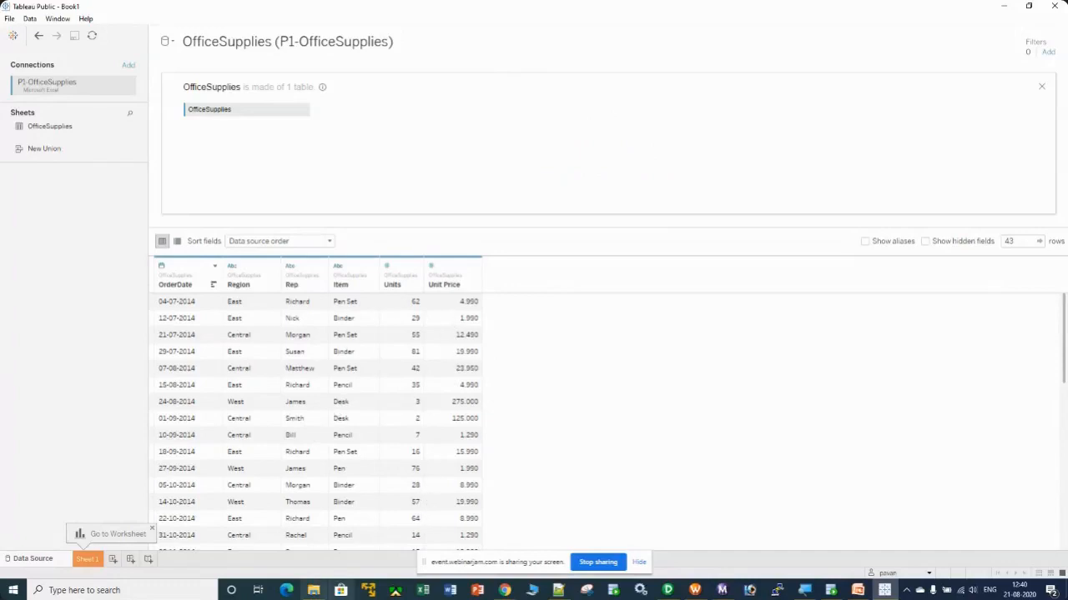
Open the P1-OfficeSupplies workbook in Excel from the Module 9 folder of 1) My Course on Tableau
key("alt+Tab")
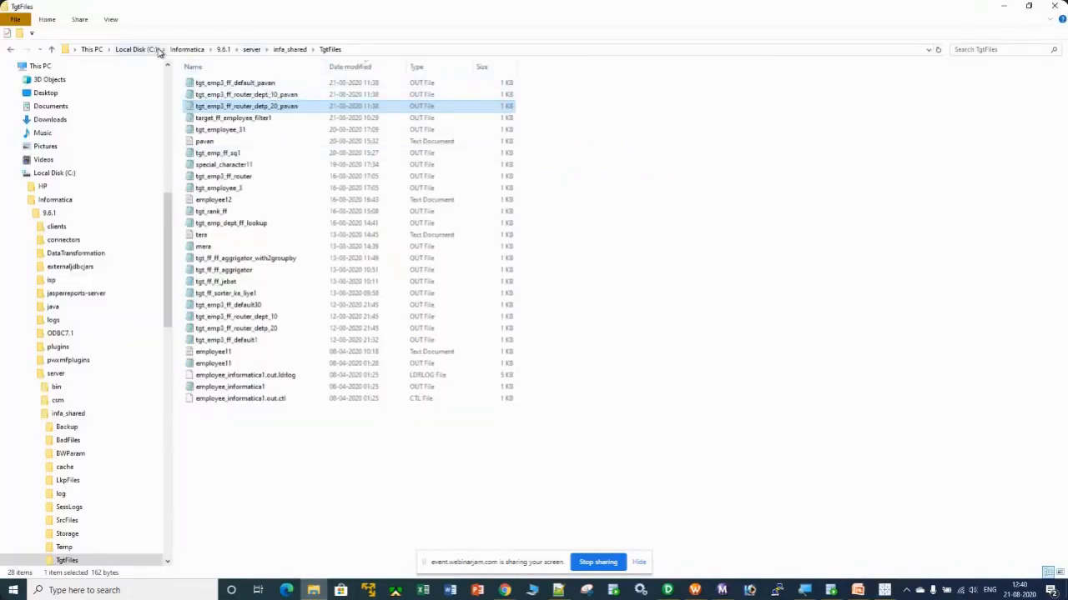
left_click(1005, 6)
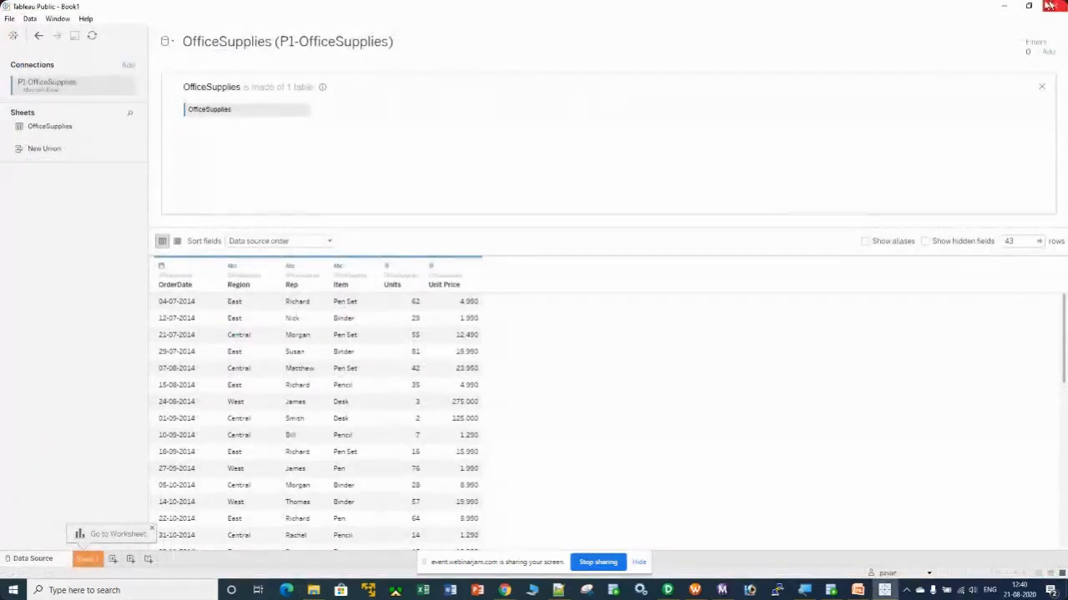
left_click(1003, 7)
double_click(21, 79)
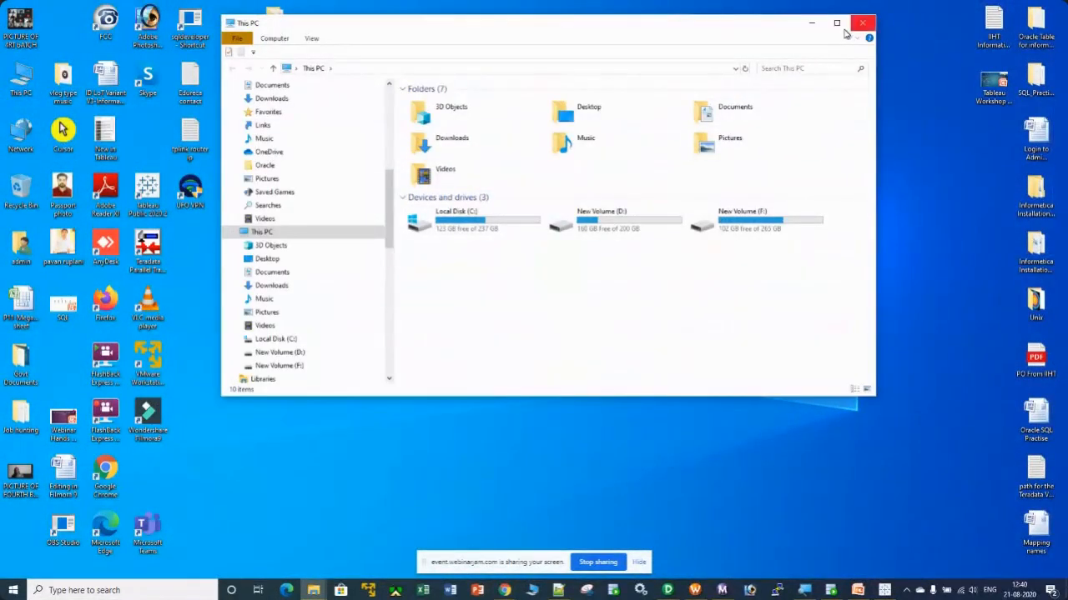
scroll(359, 179, "up", 10)
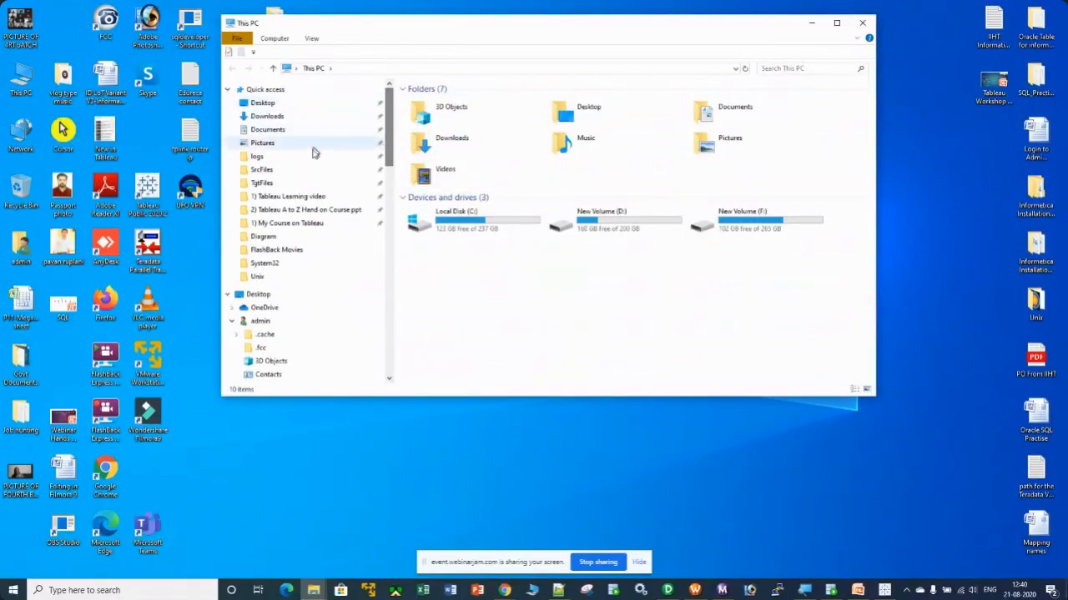
left_click(283, 223)
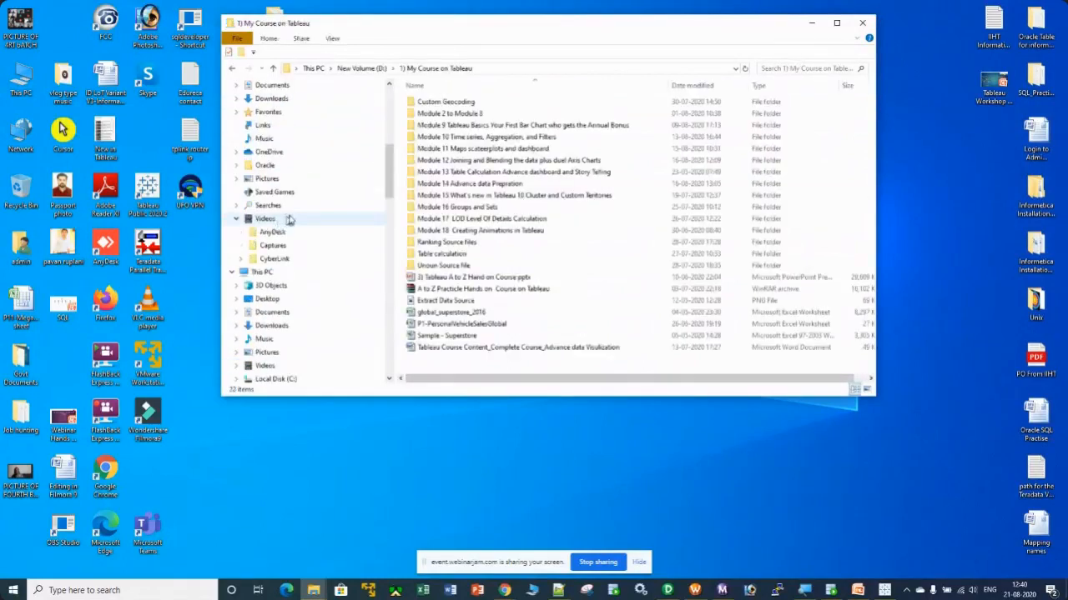
double_click(467, 126)
double_click(434, 104)
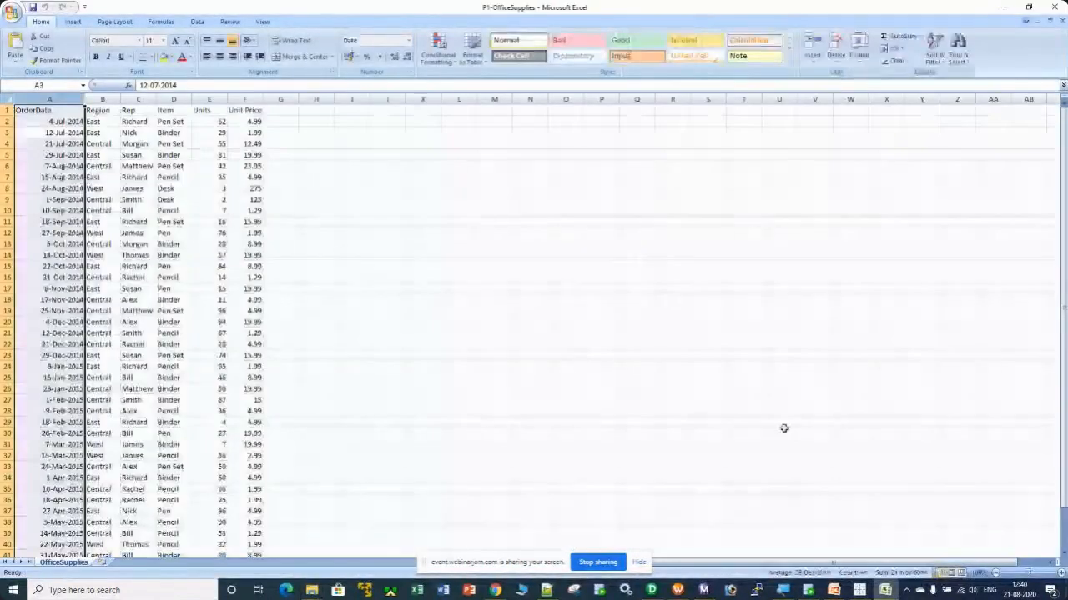
Enlarge the OfficeSupplies worksheet view to 200% and bring the header row into view
left_click(1060, 574)
left_click(1060, 574)
left_click(1060, 574)
left_click(1060, 574)
left_click(1060, 573)
left_click(1060, 574)
left_click(1060, 574)
left_click(1060, 574)
left_click(1060, 574)
left_click(1060, 574)
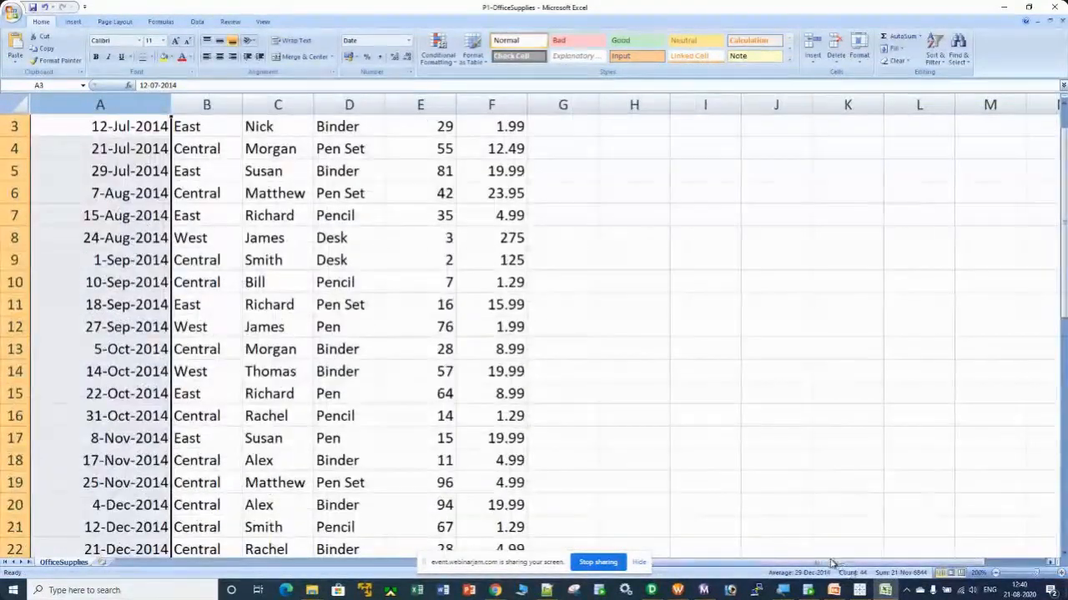
scroll(238, 290, "up", 1)
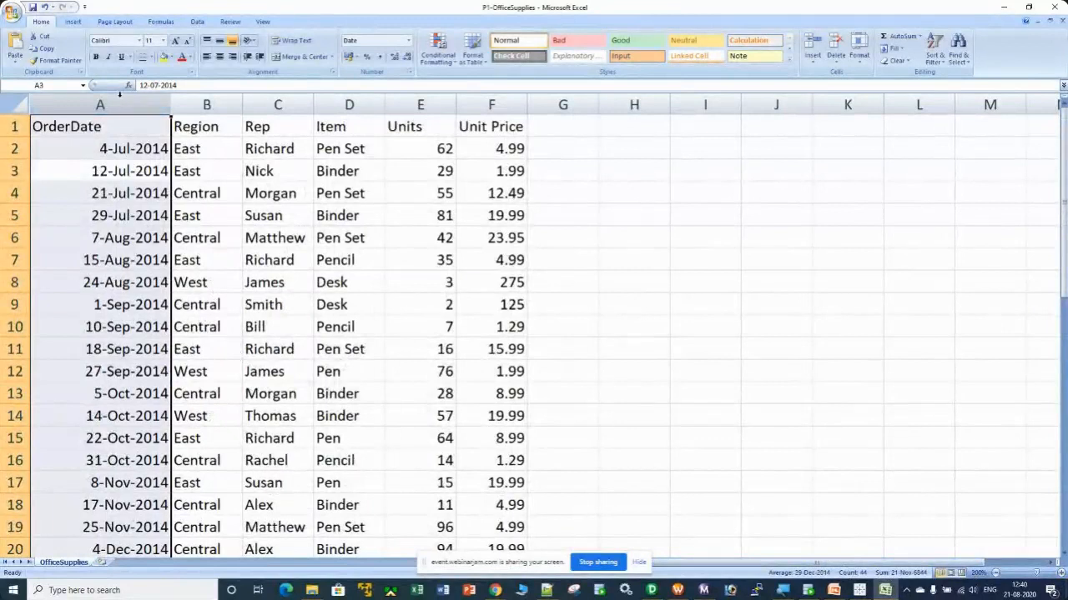
Go through the column headers OrderDate, Region, Rep, Item, Units and Unit Price one by one
left_click(111, 127)
left_click(185, 126)
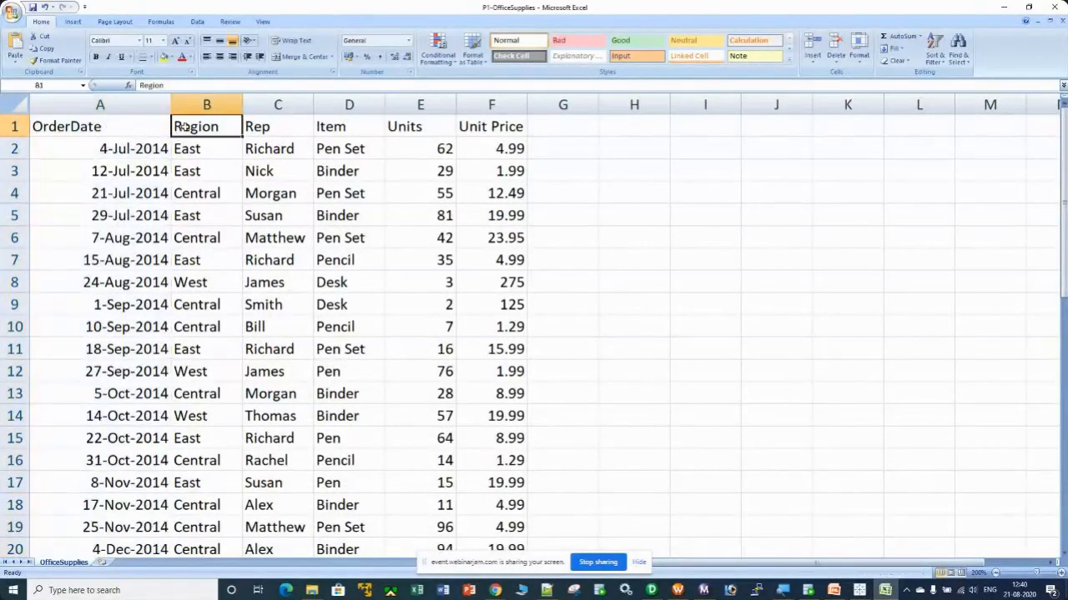
left_click(254, 126)
left_click(332, 129)
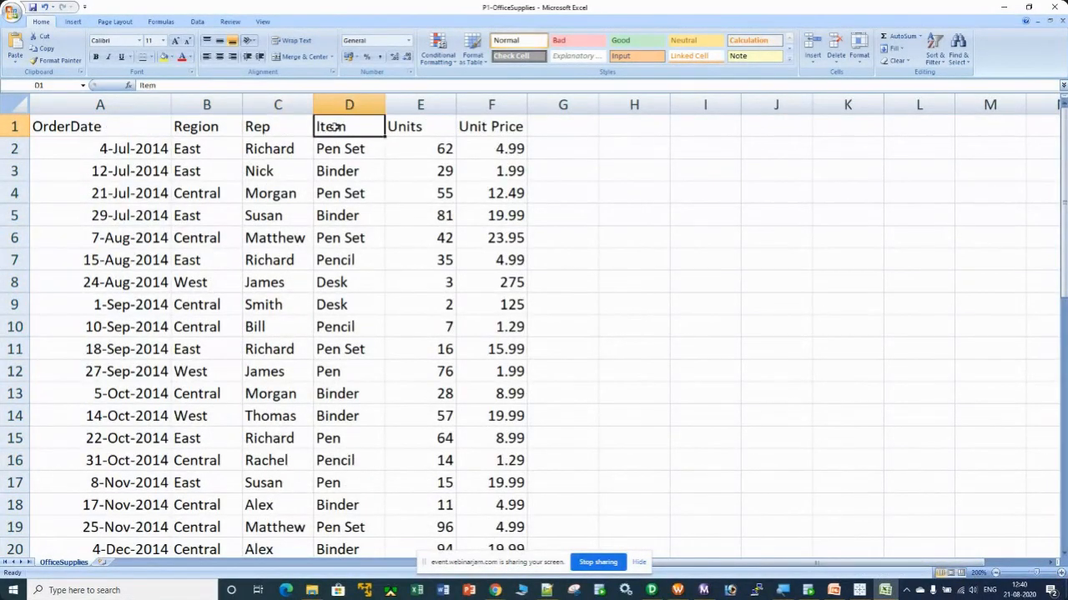
left_click(417, 134)
left_click(479, 128)
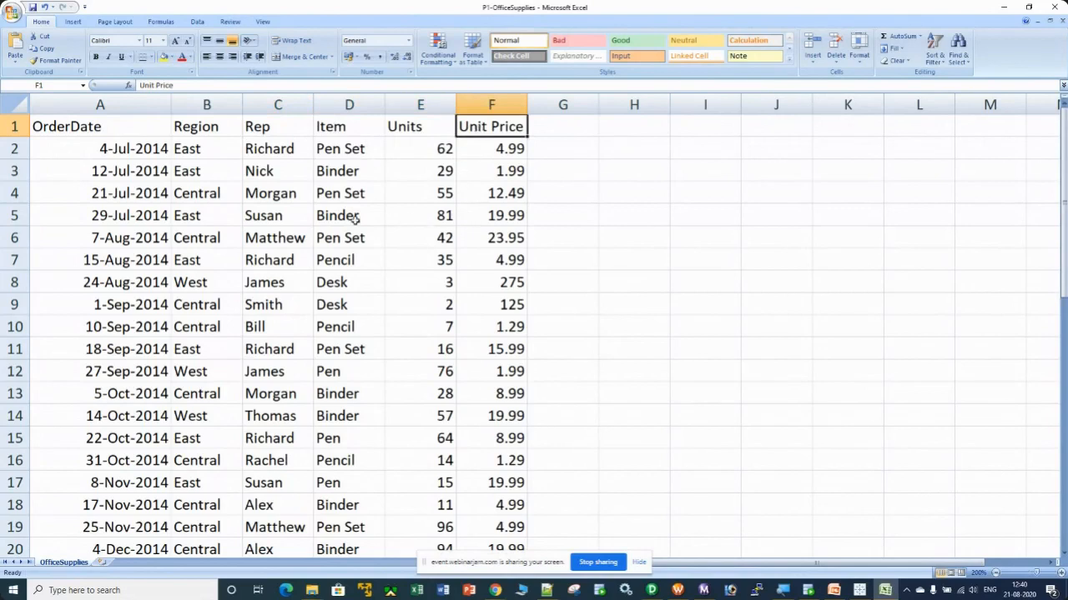
Examine the values beneath the Region, OrderDate, Rep, Item, Units and Unit Price headers by highlighting each column's first rows
left_click_drag(197, 151, 191, 283)
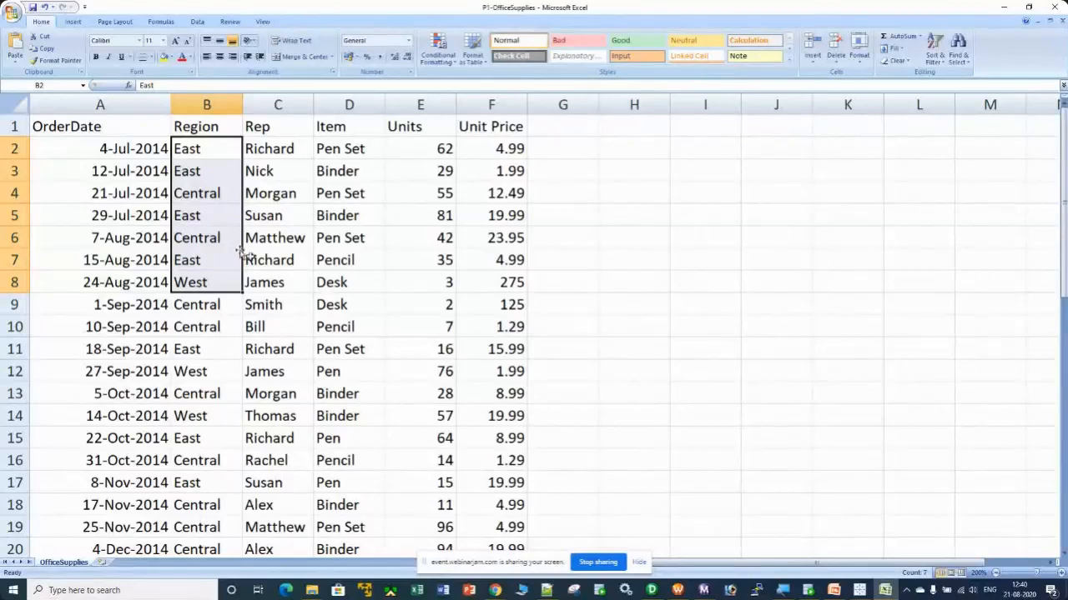
left_click_drag(105, 149, 98, 302)
left_click_drag(268, 153, 277, 339)
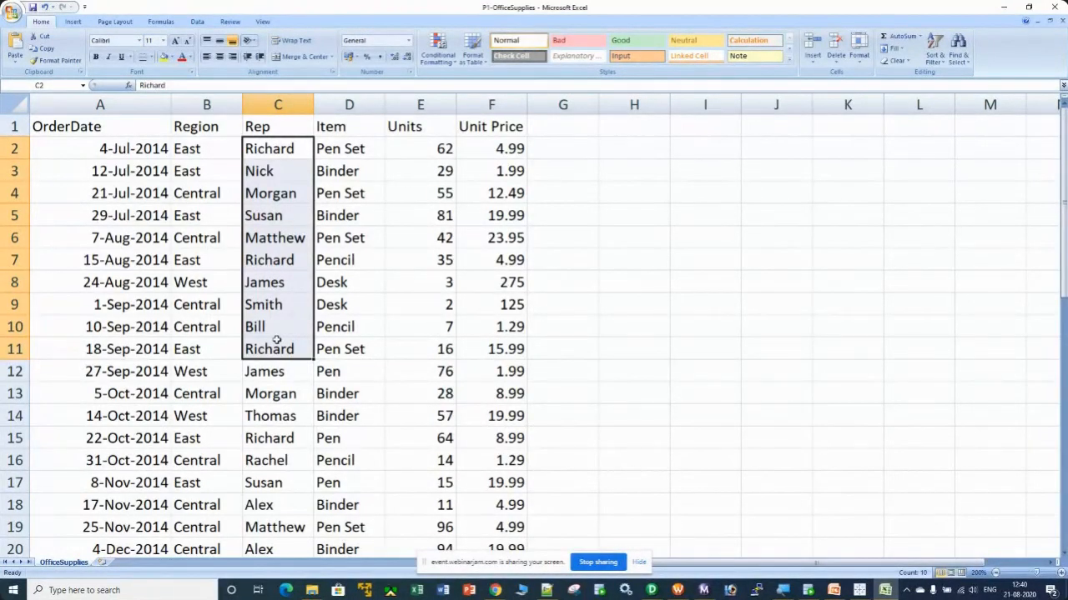
left_click_drag(199, 149, 182, 337)
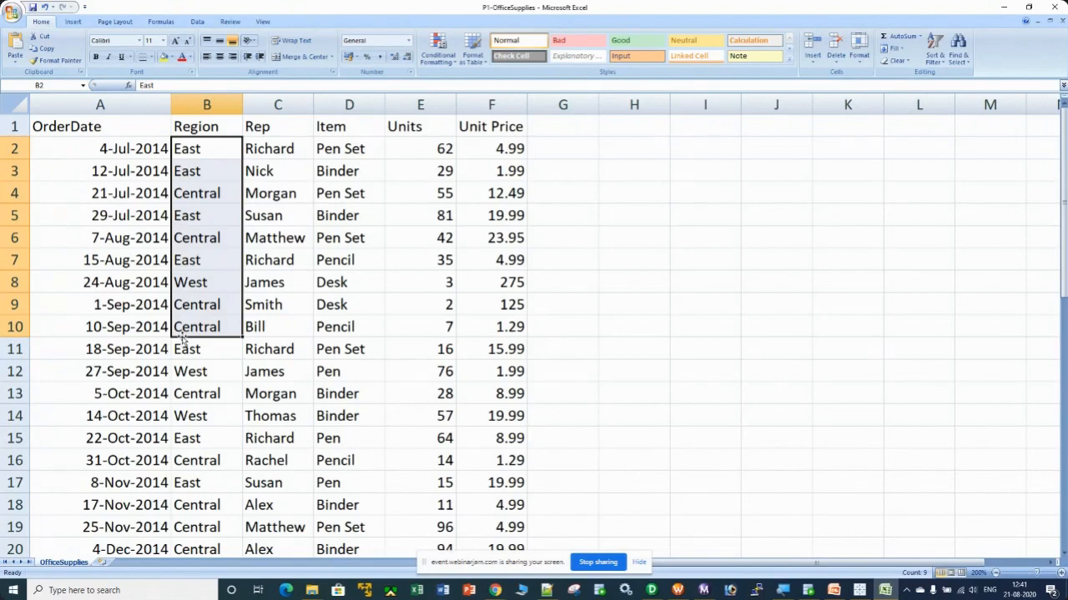
left_click_drag(275, 150, 273, 304)
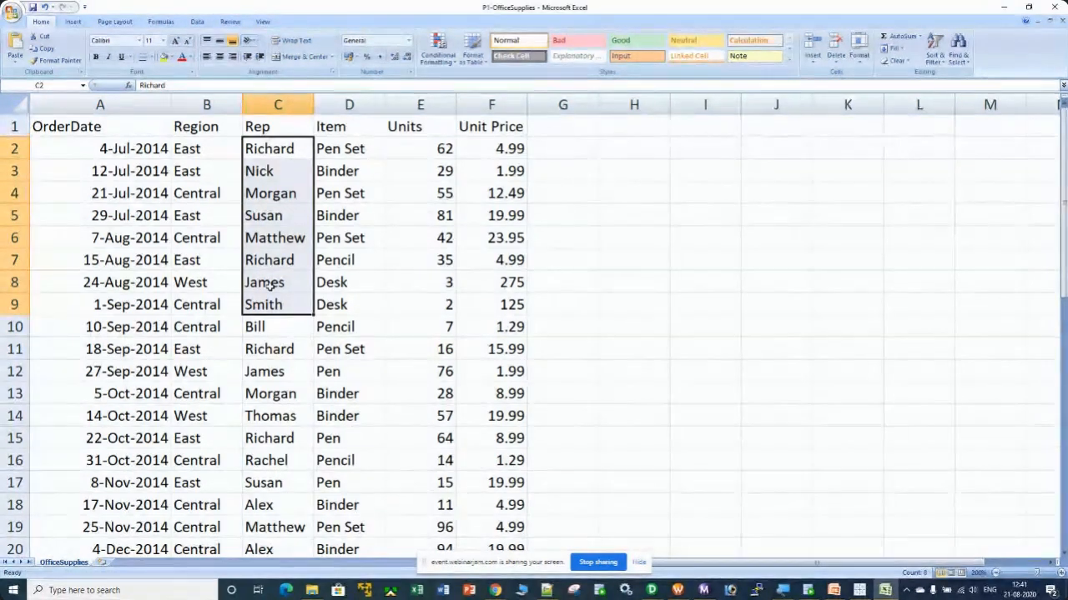
left_click_drag(346, 149, 348, 165)
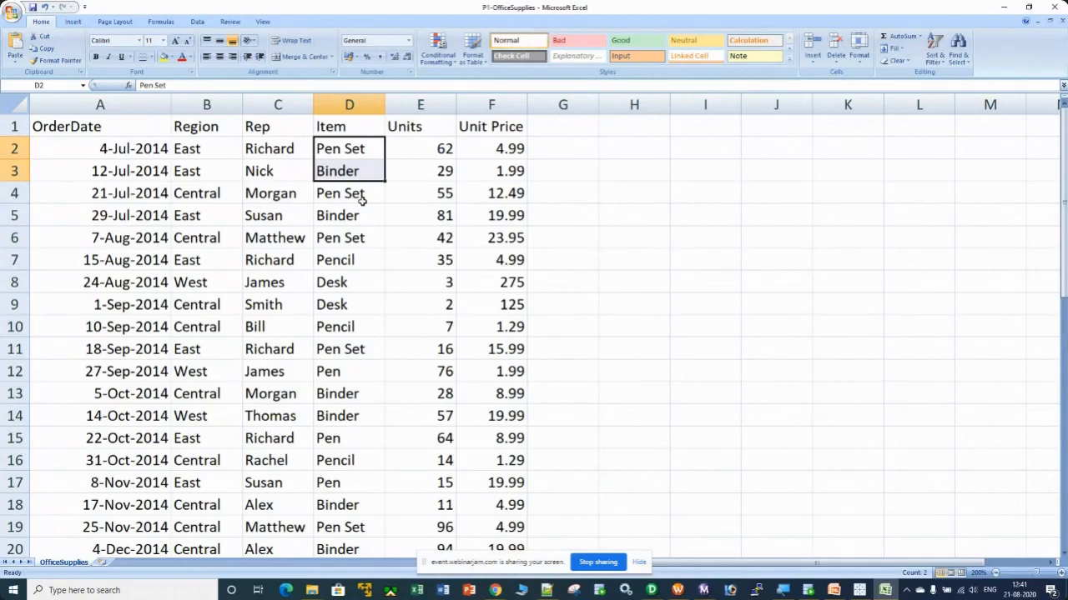
left_click_drag(443, 149, 443, 300)
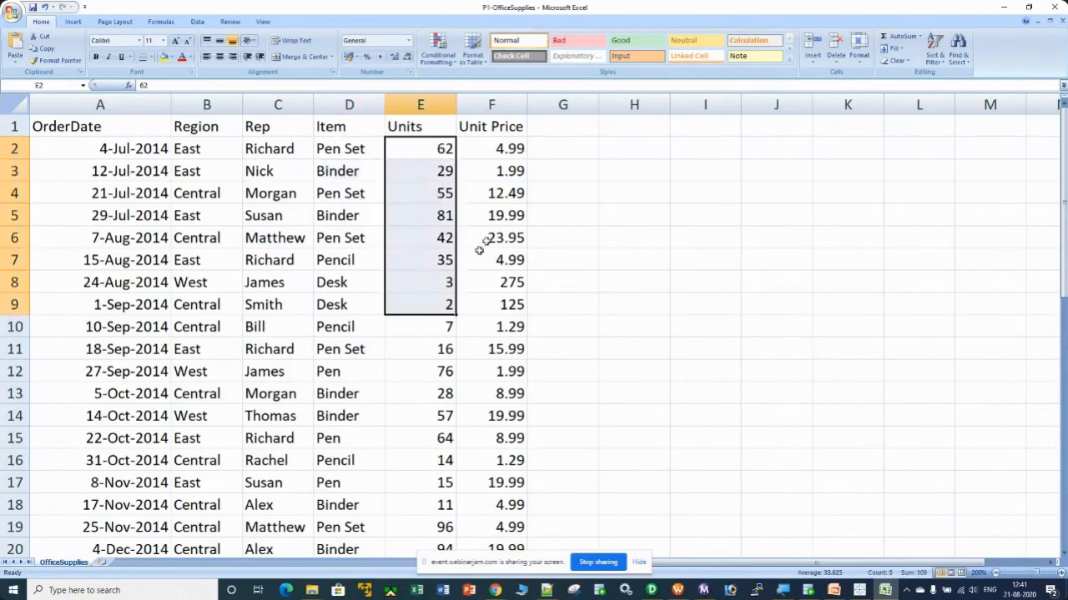
left_click_drag(498, 148, 500, 365)
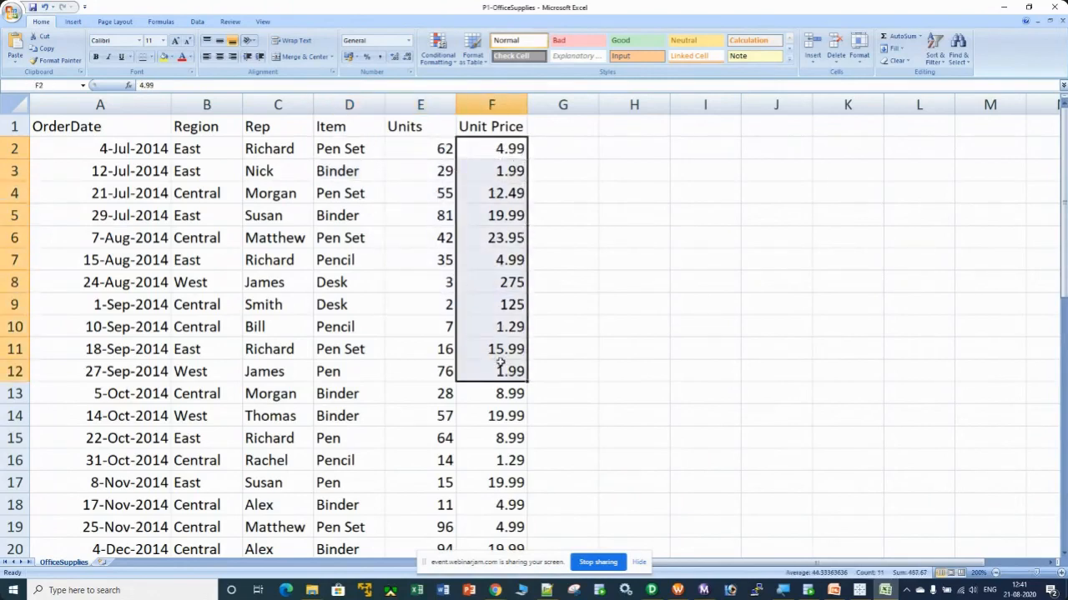
Minimize Excel, switch back to Sheet 1 in Tableau Public, and place the Region field on Columns
left_click(1010, 7)
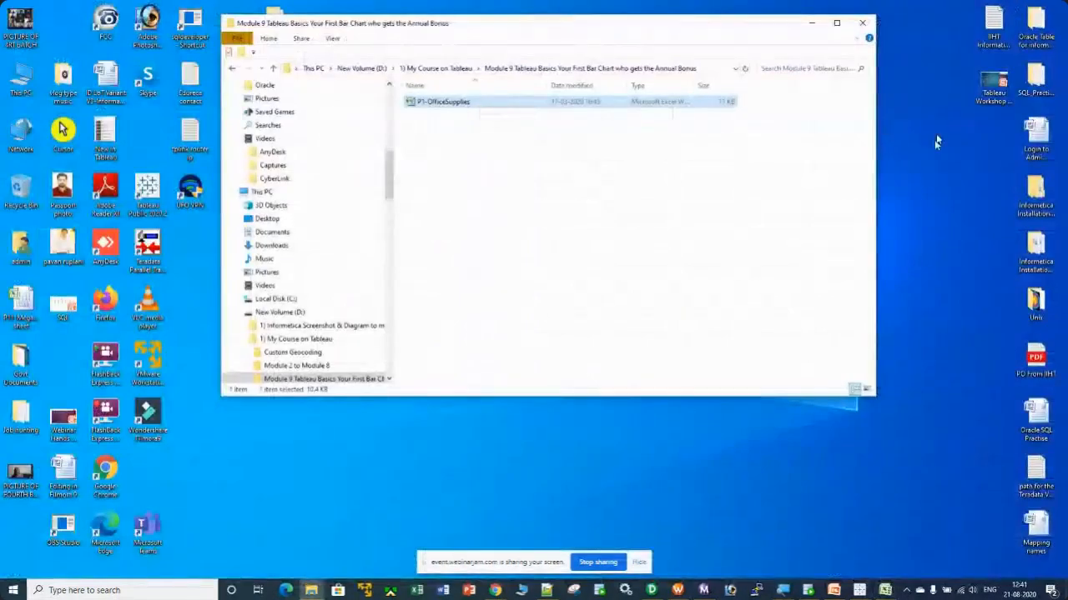
left_click(857, 590)
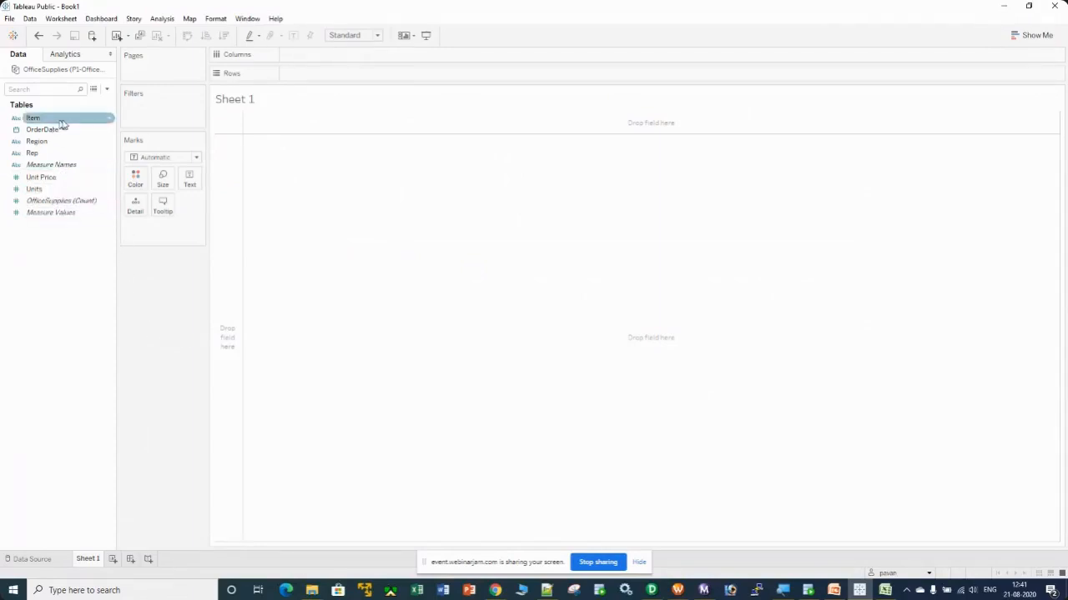
left_click(46, 144)
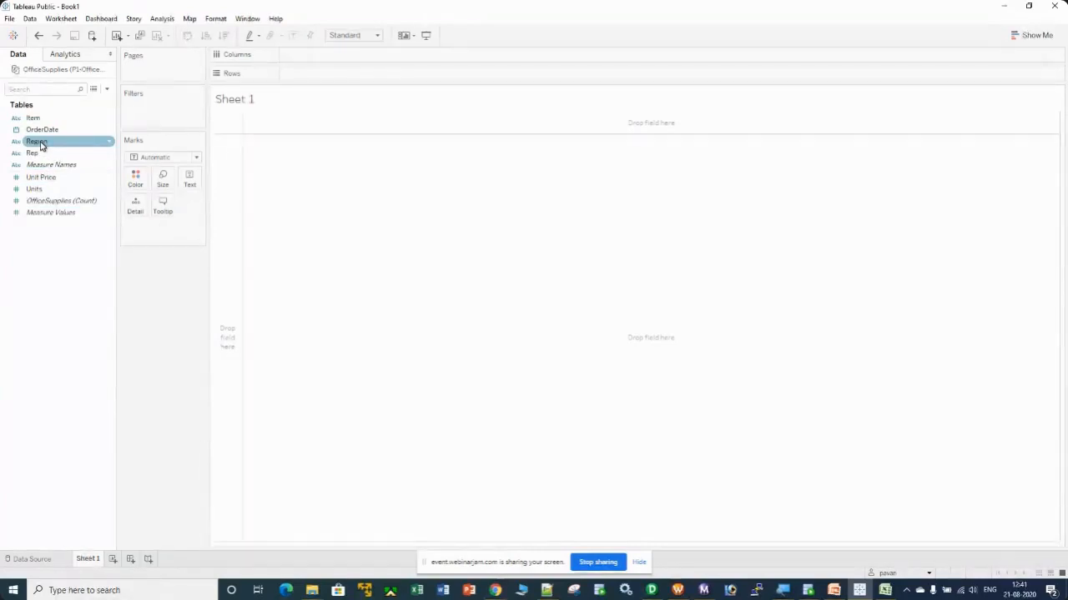
left_click_drag(35, 146, 298, 64)
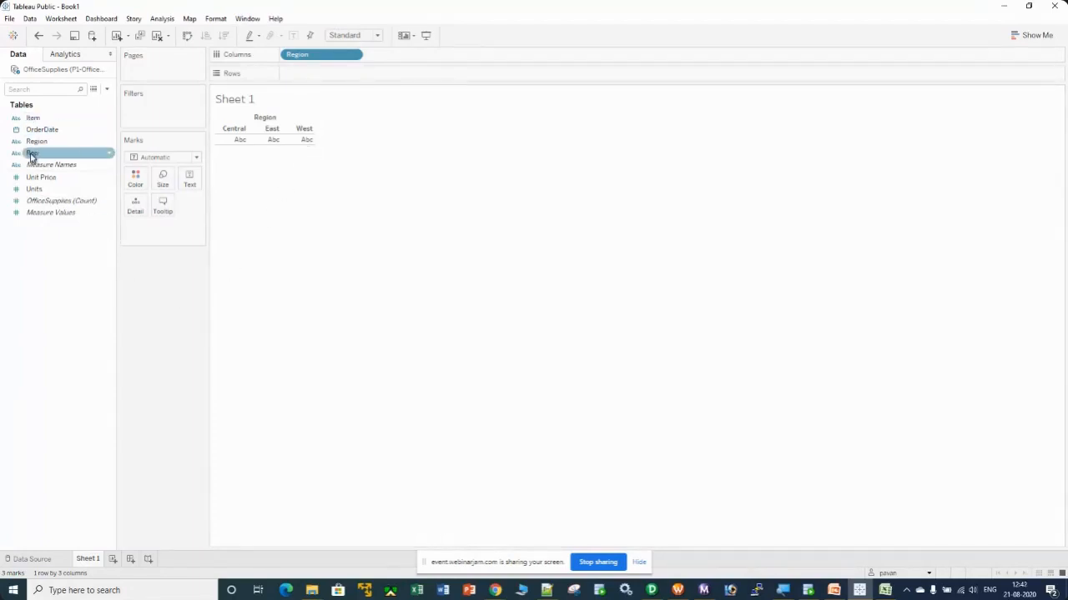
left_click_drag(33, 155, 35, 289)
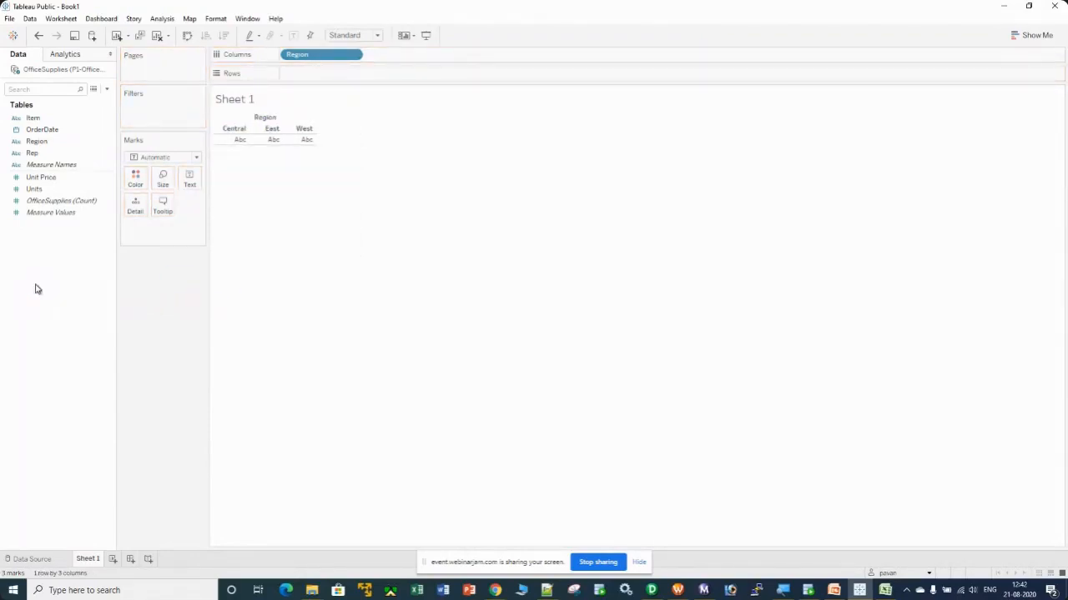
mouse_move(300, 57)
left_mouse_down()
mouse_move(305, 75)
mouse_move(309, 60)
left_mouse_up()
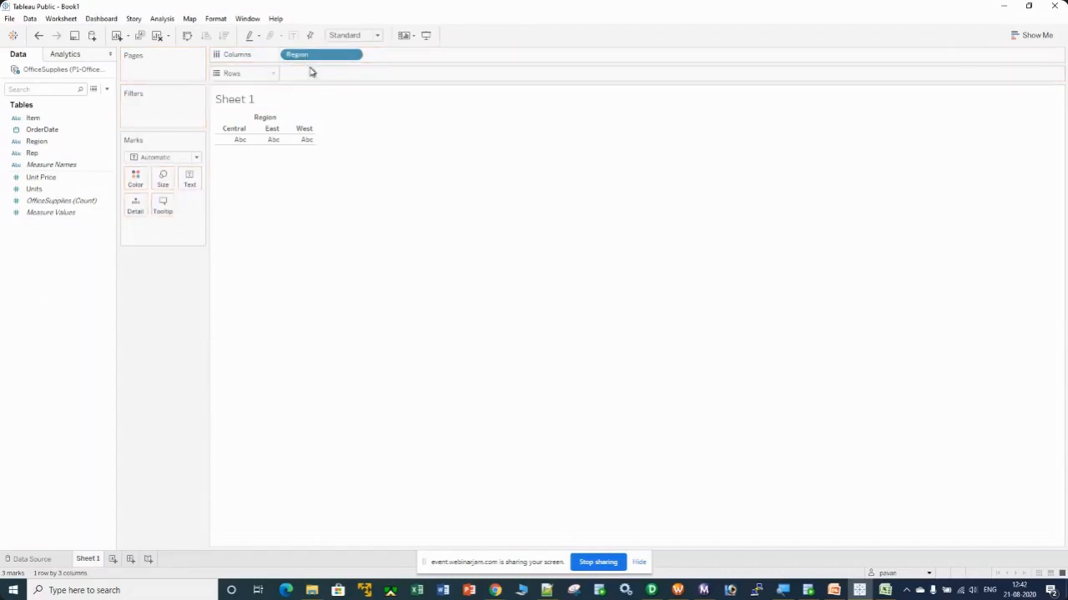
Add Region to Columns a second time and place Units on Rows as a sum
left_click_drag(36, 141, 408, 59)
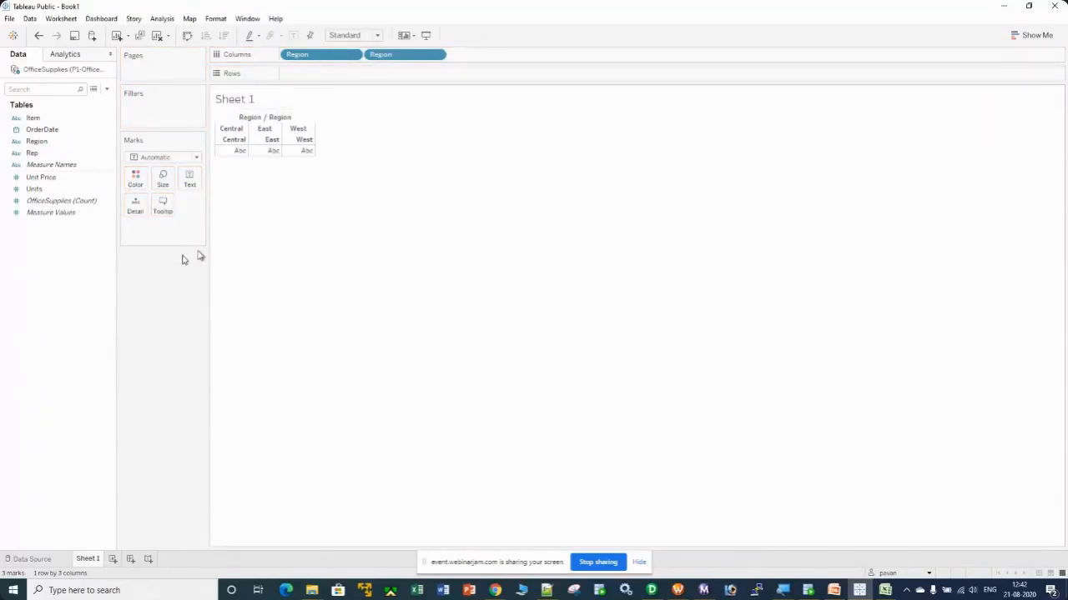
mouse_move(37, 191)
left_mouse_down()
mouse_move(270, 117)
mouse_move(320, 75)
left_mouse_up()
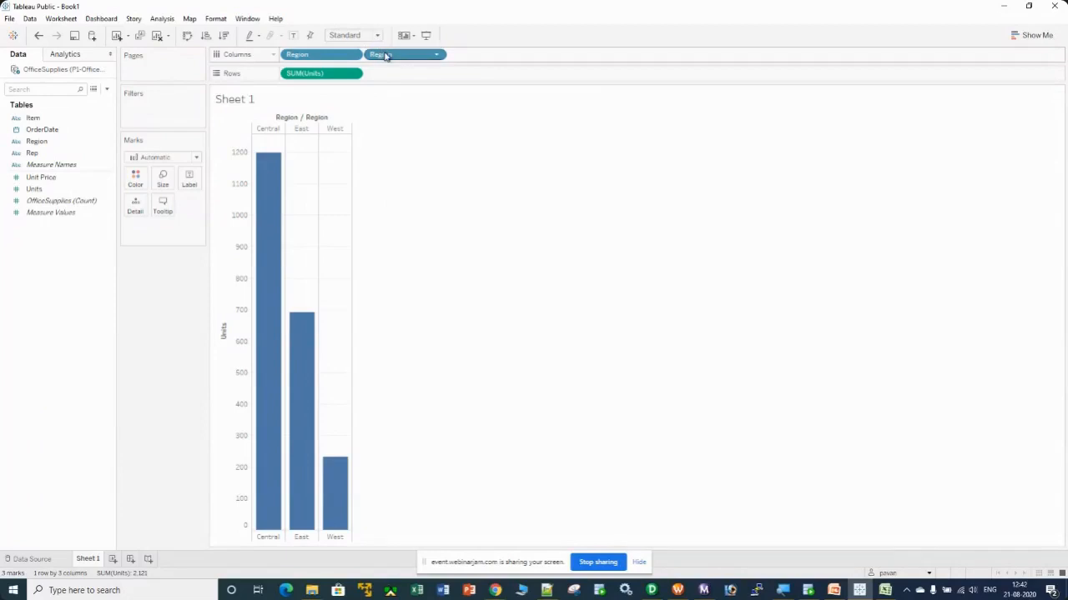
Remove the duplicate Region field from Columns and place Rep after the remaining Region field
left_click_drag(385, 56, 287, 63)
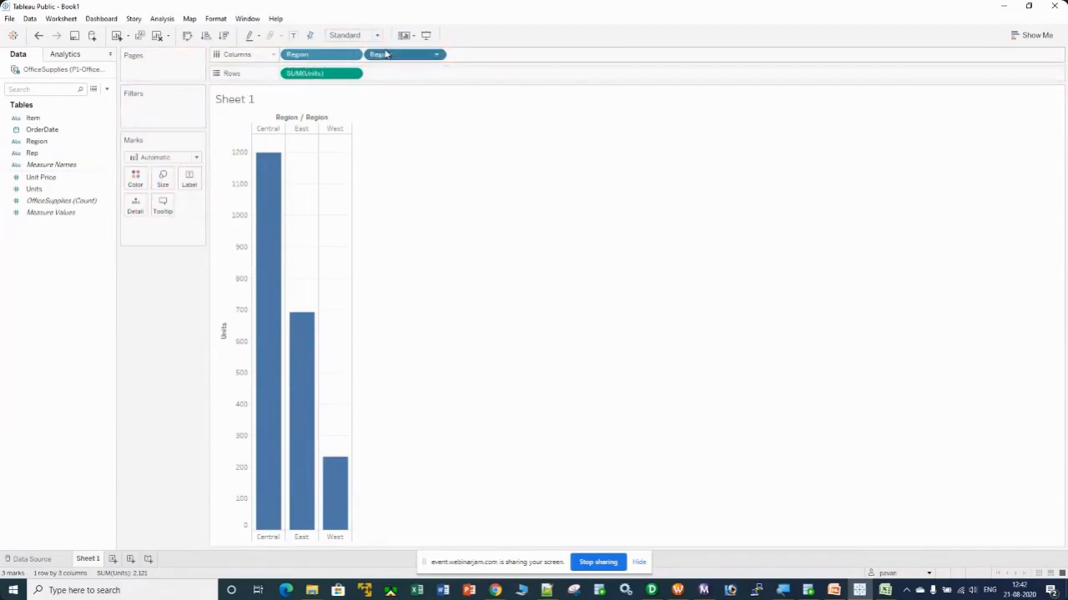
left_click_drag(401, 54, 93, 308)
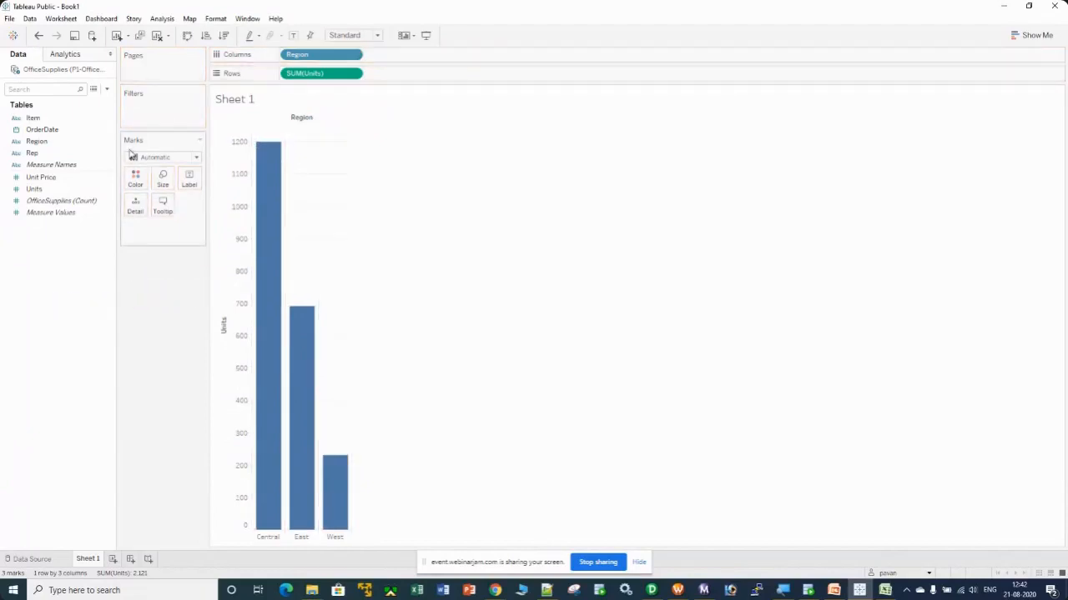
left_click(40, 153)
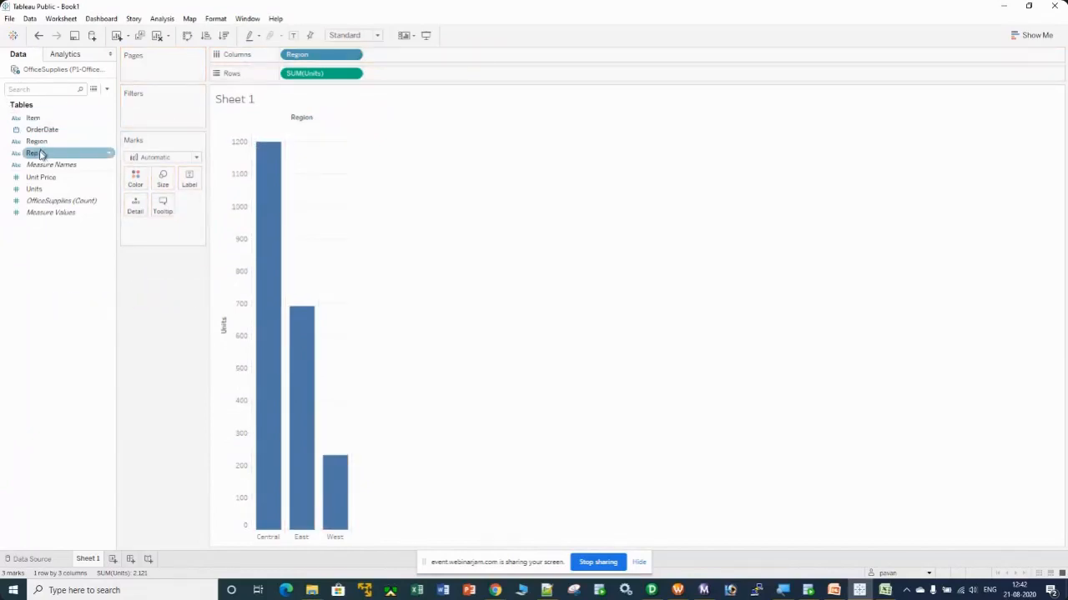
left_click_drag(34, 155, 379, 57)
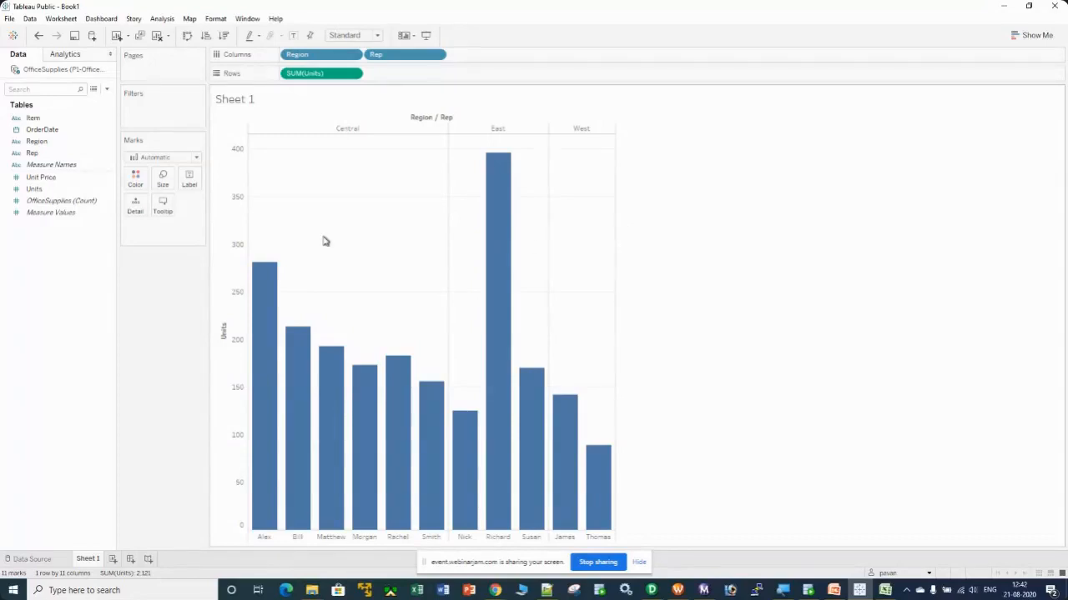
Widen the bar chart's columns and sort the reps in descending order of units within each region
mouse_move(497, 174)
left_click_drag(614, 261, 773, 263)
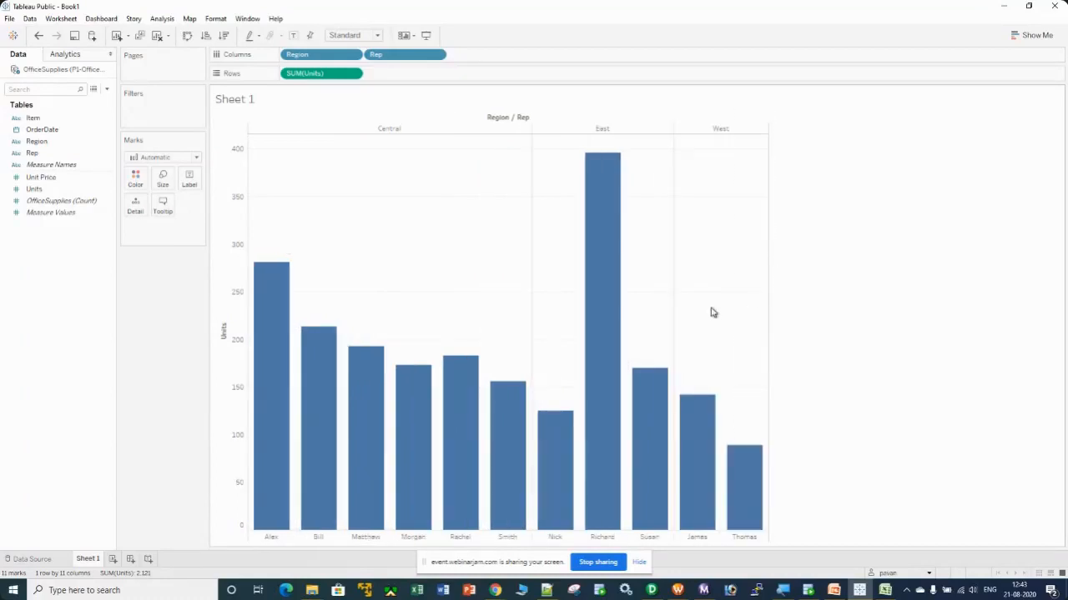
left_click(224, 36)
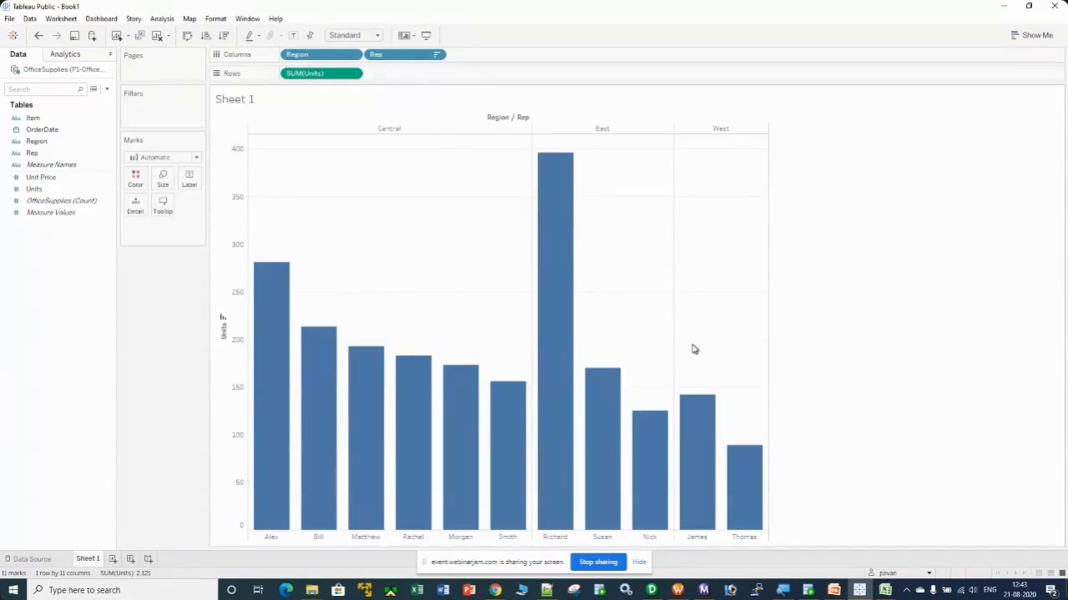
Label the bars with the sum of Units
mouse_move(297, 507)
mouse_move(257, 346)
left_click(33, 190)
left_click_drag(33, 192, 185, 183)
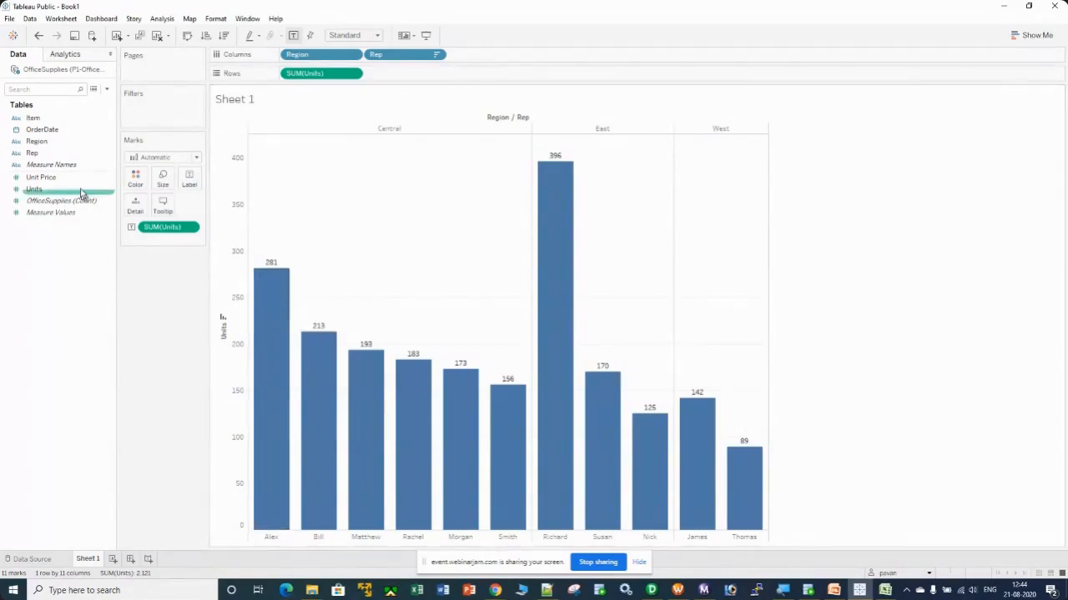
Start a new calculated field and name it sales
left_click(37, 141)
right_click(71, 261)
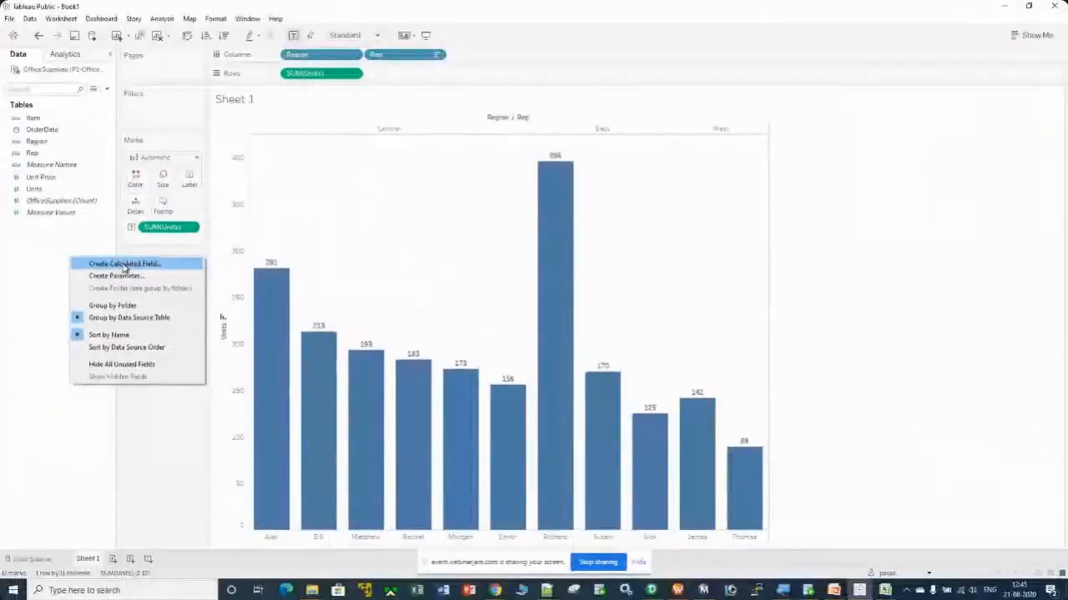
left_click(124, 265)
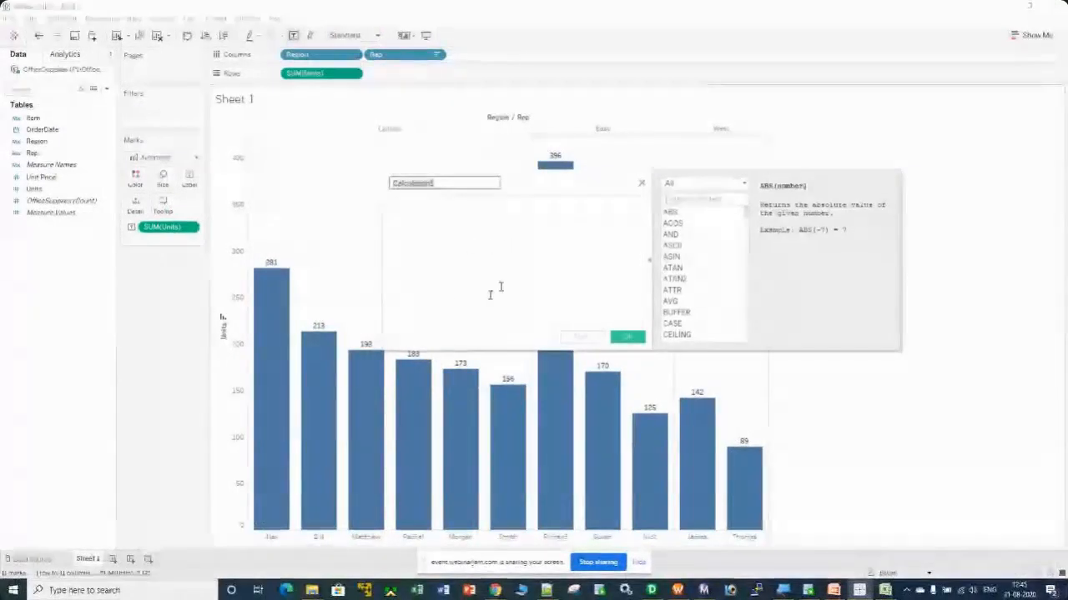
left_click(648, 262)
left_click(456, 187)
key("BackSpace")
key("BackSpace")
key("BackSpace")
key("BackSpace")
key("BackSpace")
key("BackSpace")
key("BackSpace")
key("BackSpace")
key("BackSpace")
key("BackSpace")
key("BackSpace")
key("BackSpace")
type("s")
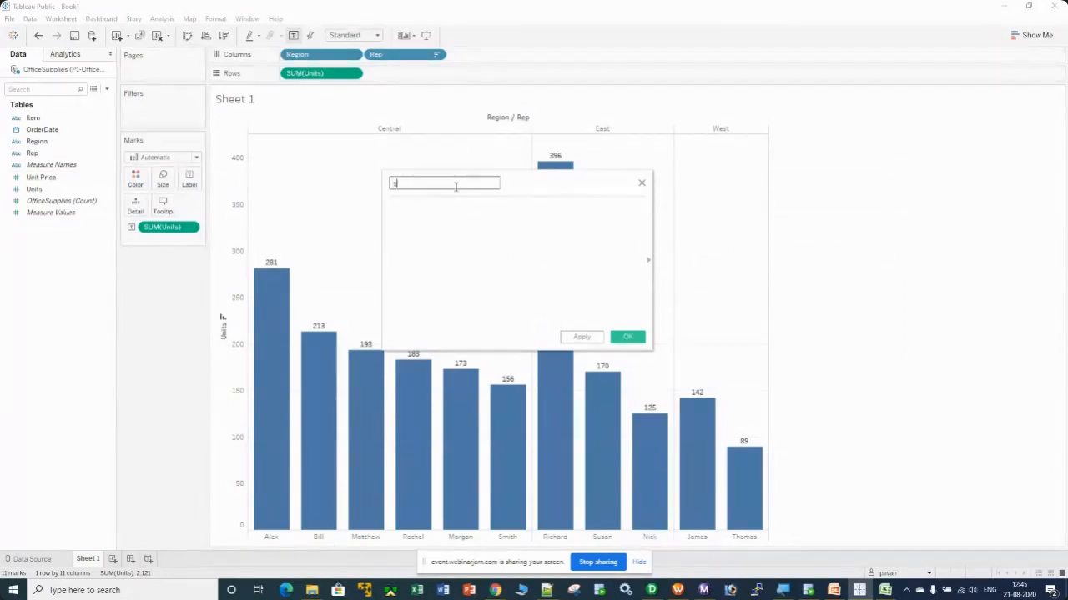
type("ales")
key("BackSpace")
key("BackSpace")
key("BackSpace")
key("BackSpace")
type("sales")
Switch to the WebinarJam live broadcast in Chrome to read the attendee chat, and return to the calculation in Tableau Public
mouse_move(494, 589)
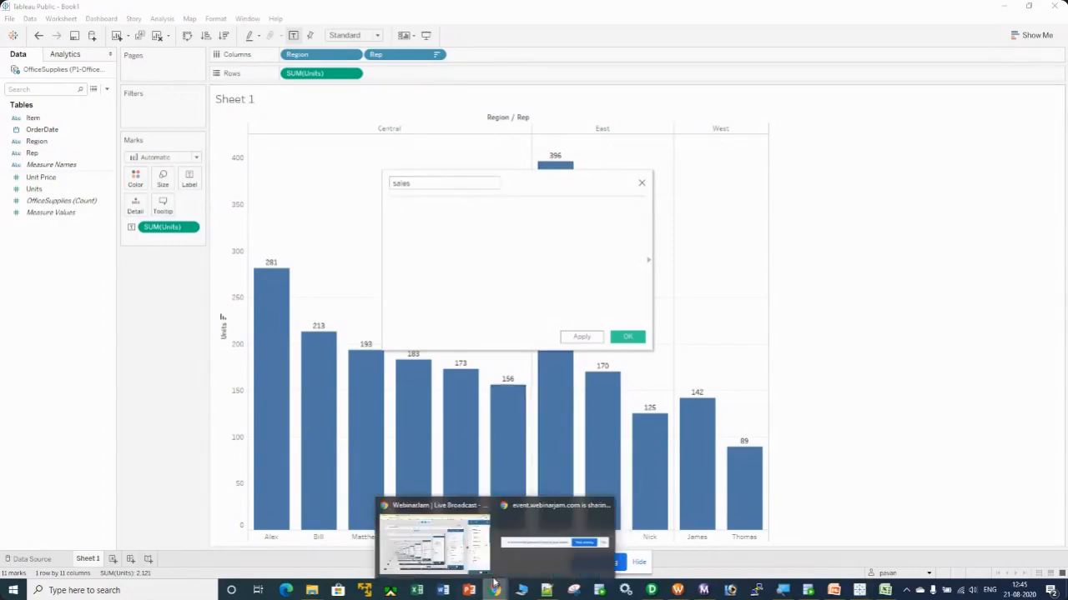
left_click(443, 545)
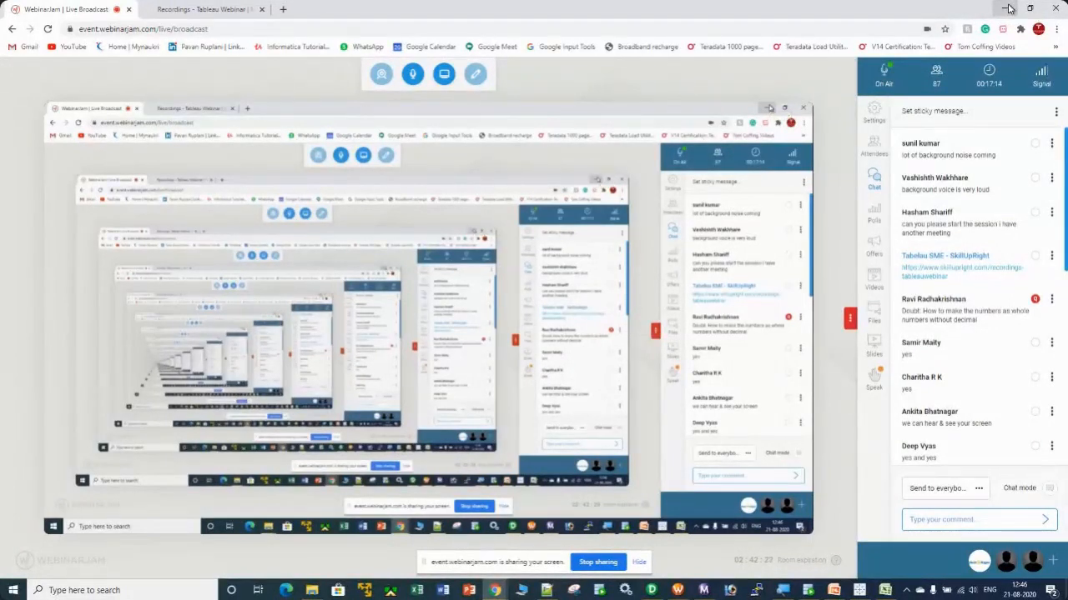
left_click(1008, 9)
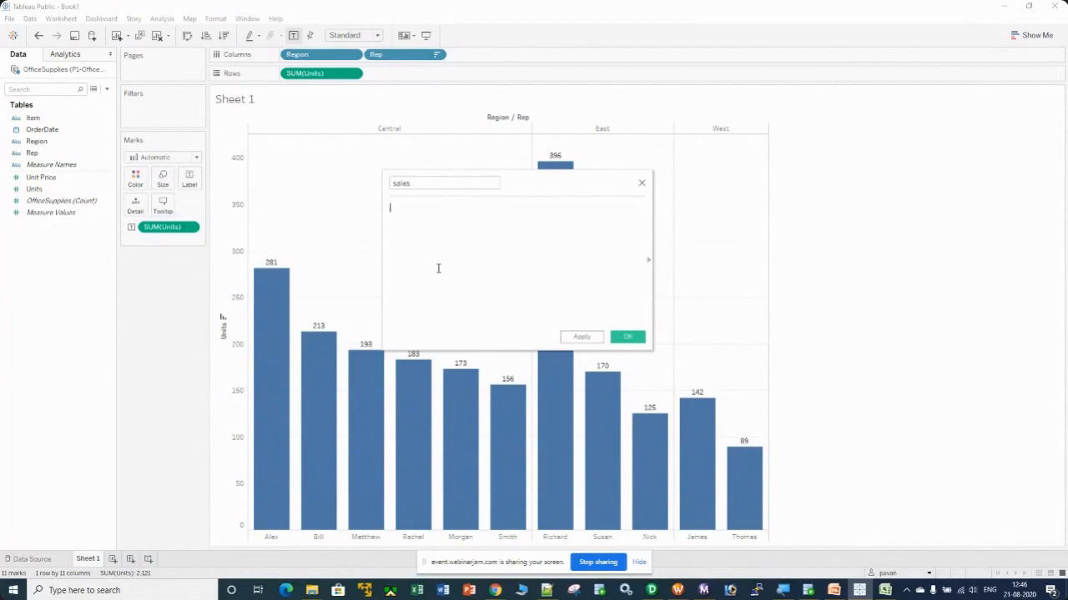
Enter the formula [Units]*[Unit Price] for the sales calculated field
type("uni")
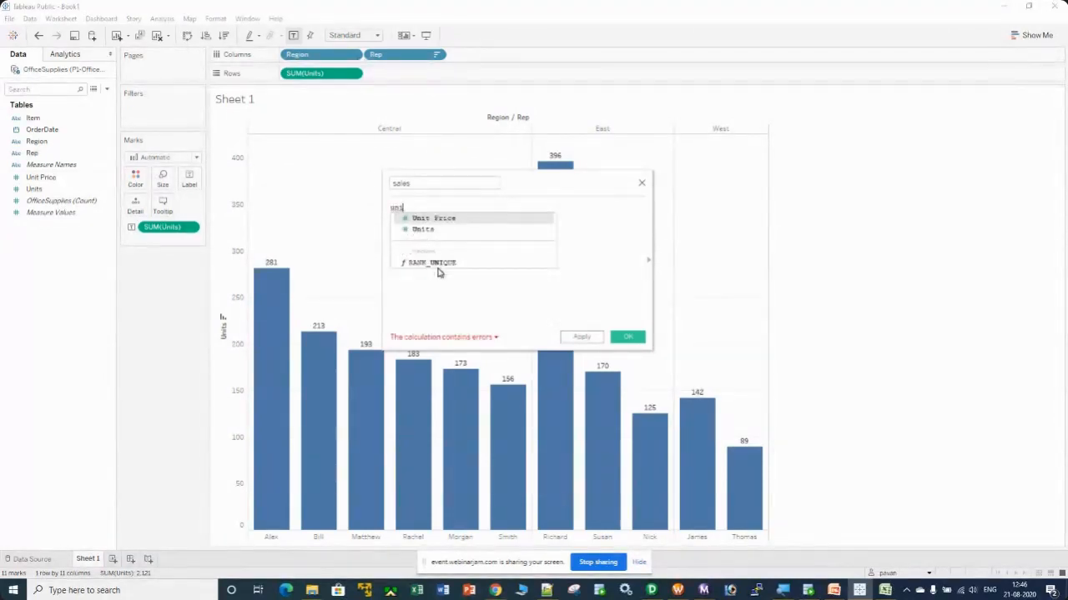
key("Down")
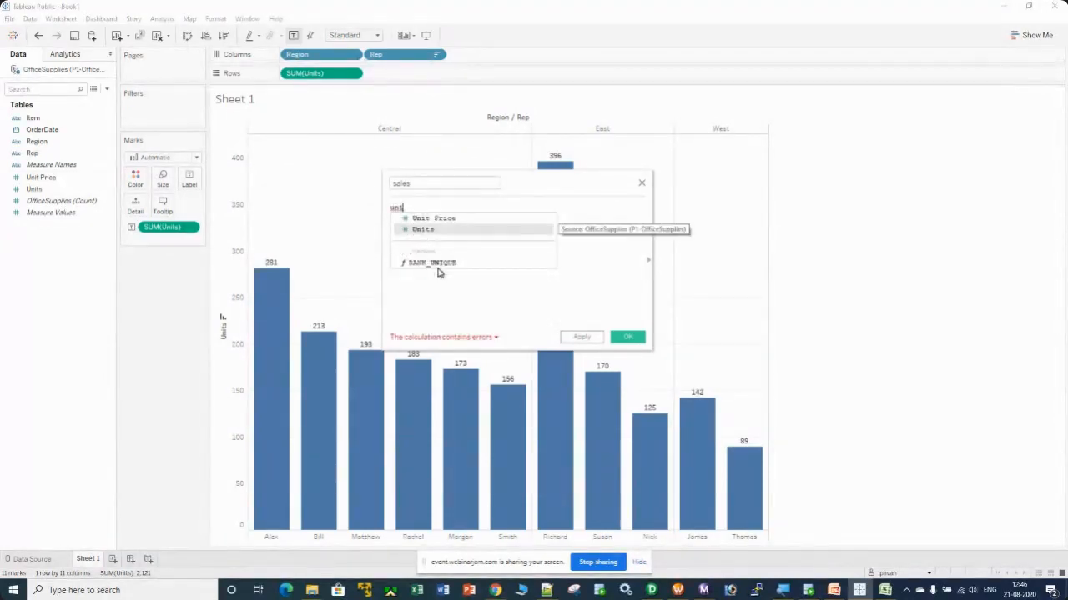
key("Return")
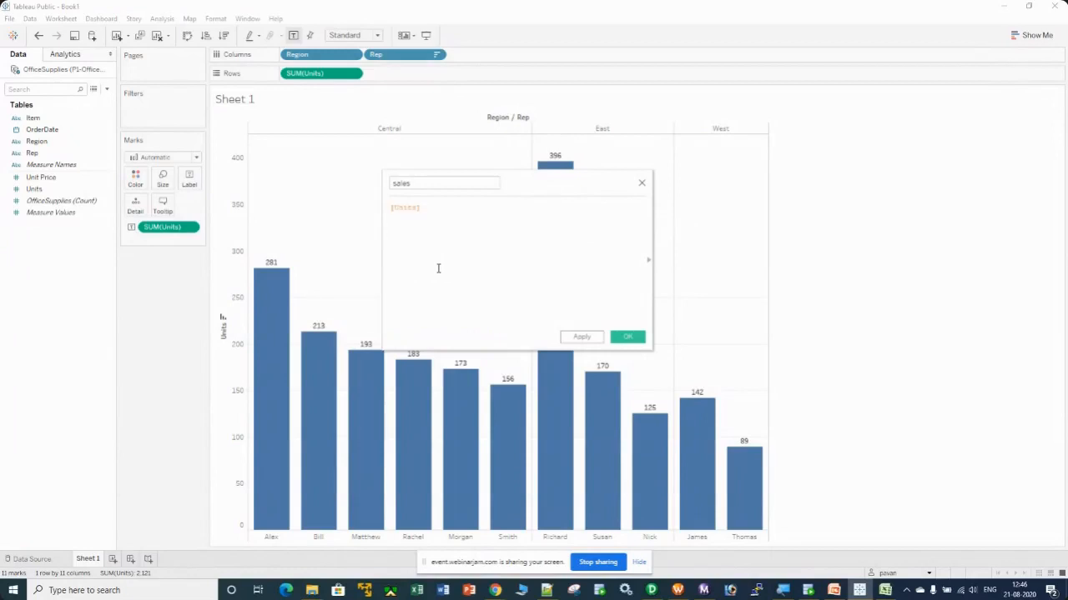
type("*unit")
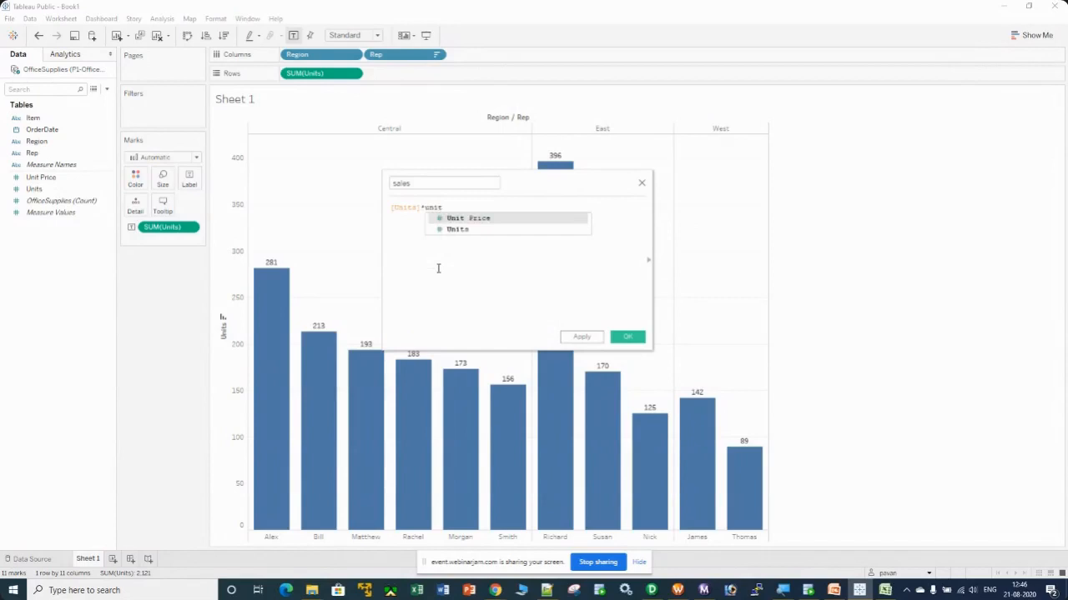
key("Return")
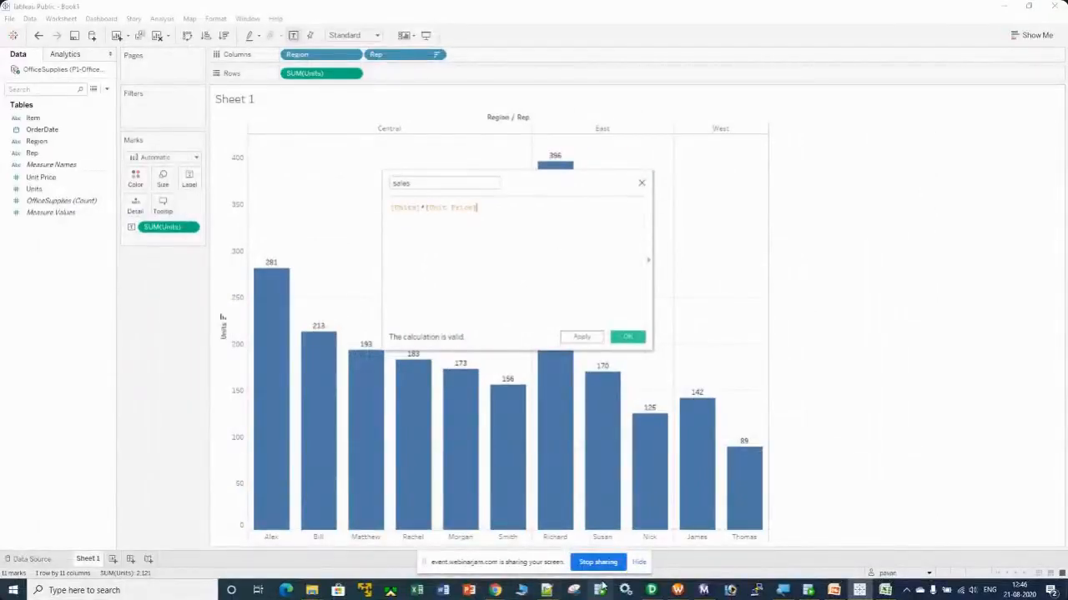
Check the WebinarJam broadcast window again and go back to the sales calculation in Tableau Public
mouse_move(495, 590)
left_click(457, 550)
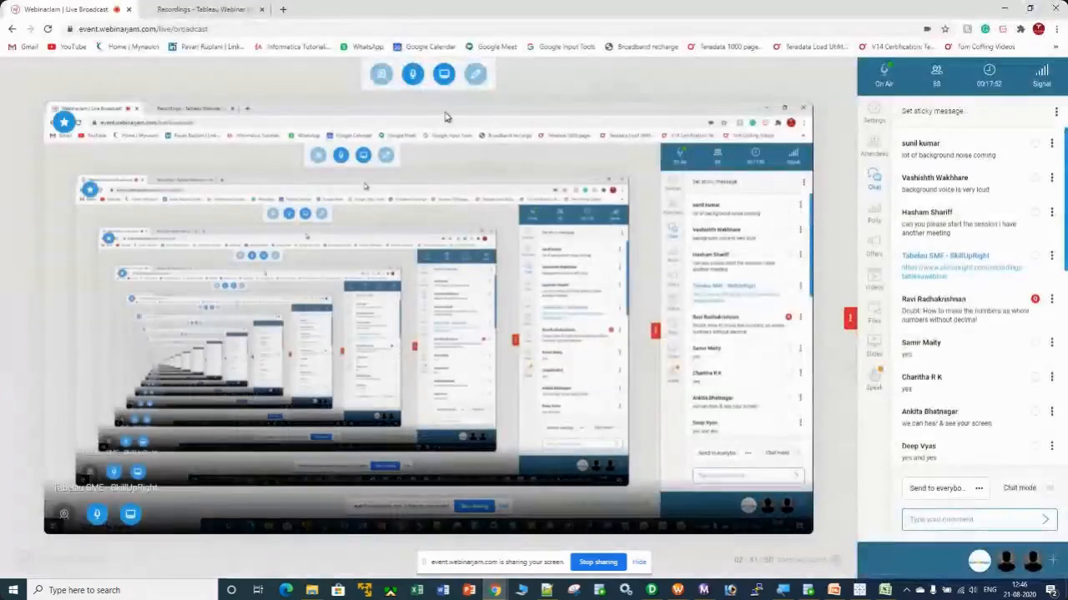
left_click(1001, 9)
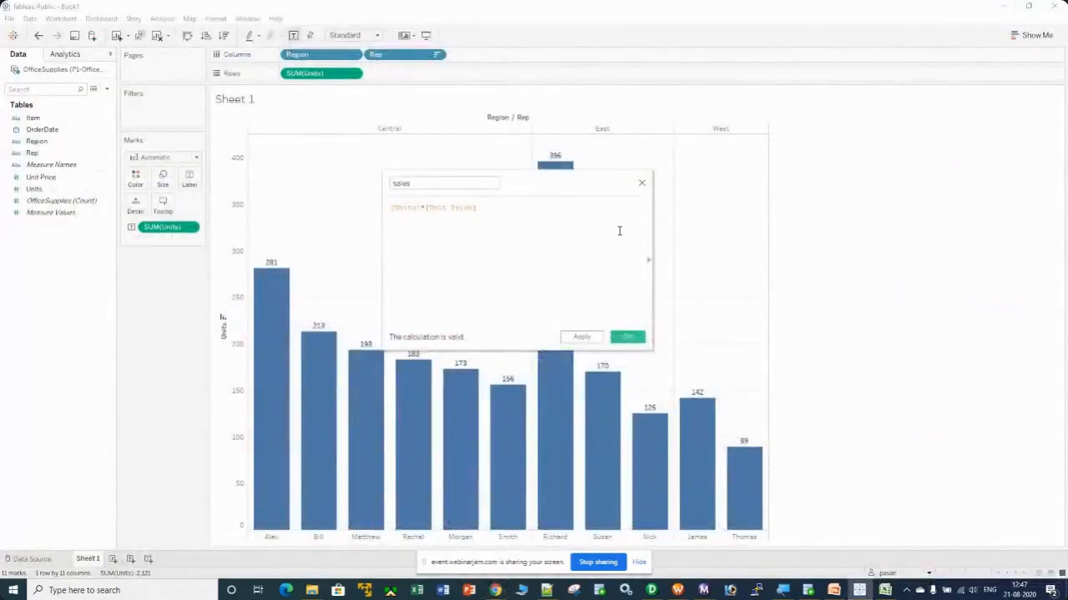
Expand the calculation editor's function reference and examine the Number, String and Date function categories
left_click(650, 264)
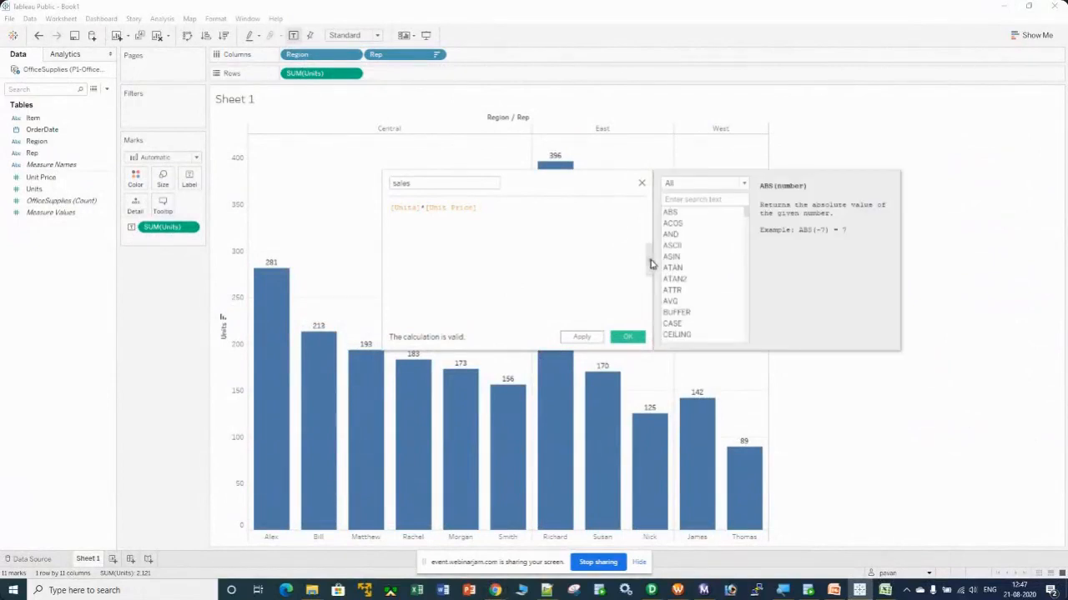
scroll(745, 215, "down", 2)
mouse_move(747, 216)
left_mouse_down()
mouse_move(745, 305)
mouse_move(751, 197)
left_mouse_up()
left_click(743, 184)
left_click(731, 205)
left_click(744, 184)
left_click(716, 215)
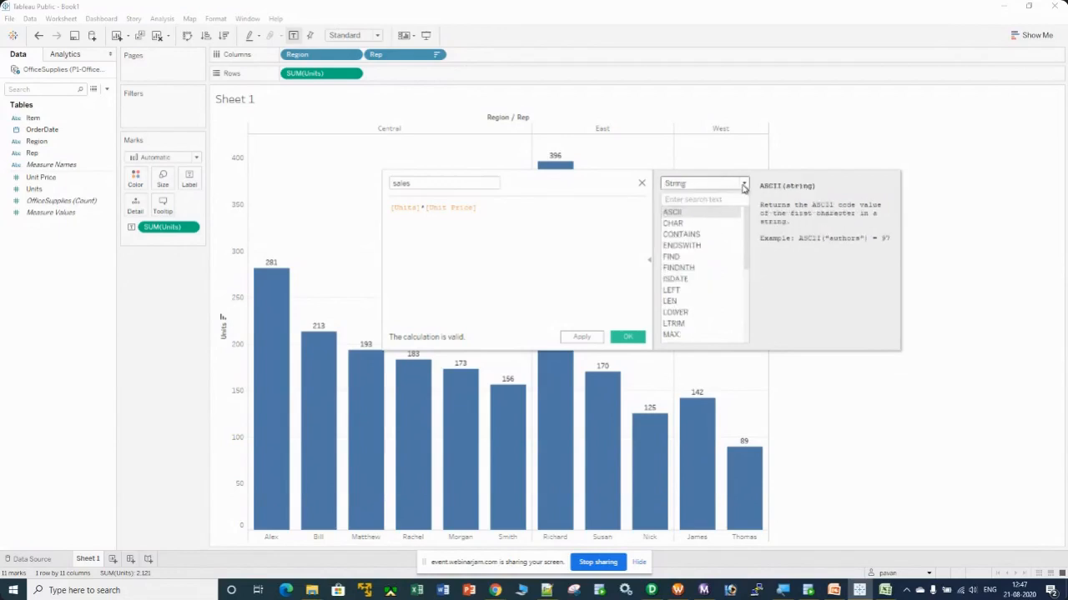
left_click(743, 184)
left_click(714, 223)
left_click(743, 183)
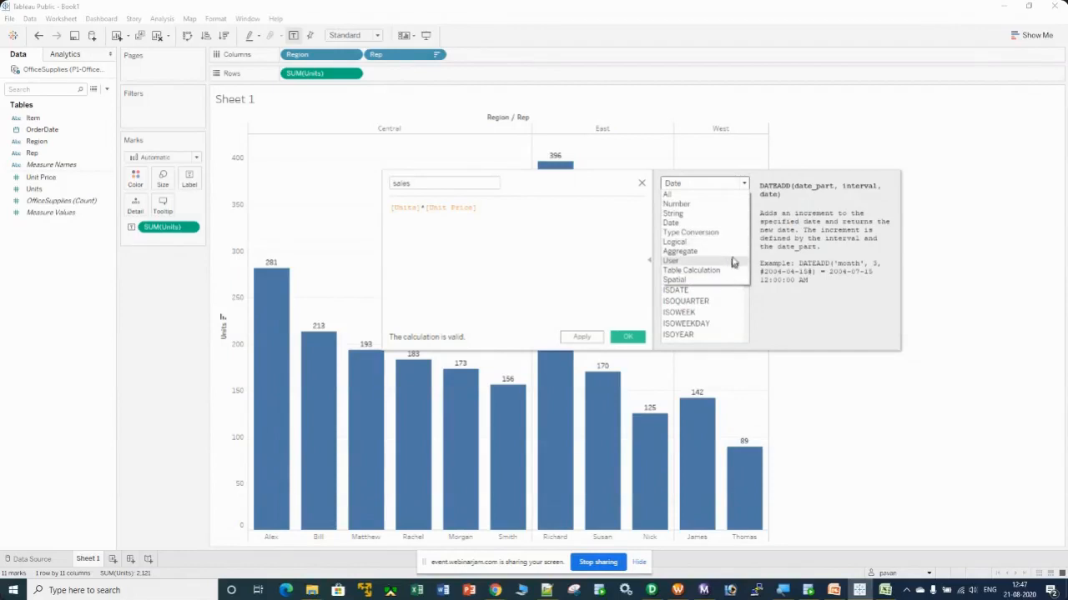
left_click(746, 184)
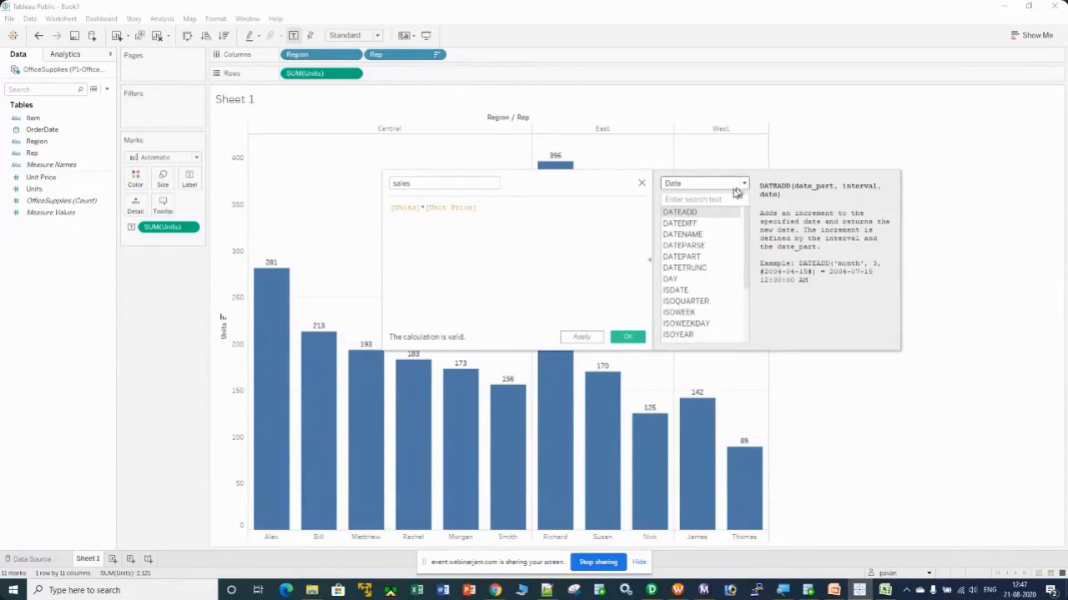
Collapse the function reference, then apply and save the sales calculated field
left_click(523, 208)
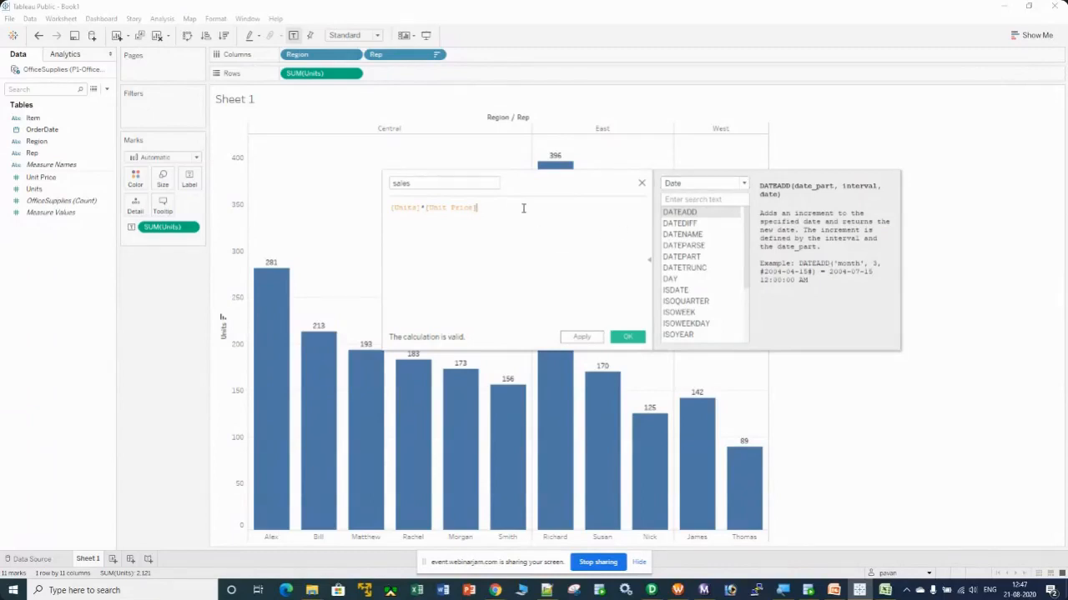
left_click(649, 261)
left_click(583, 337)
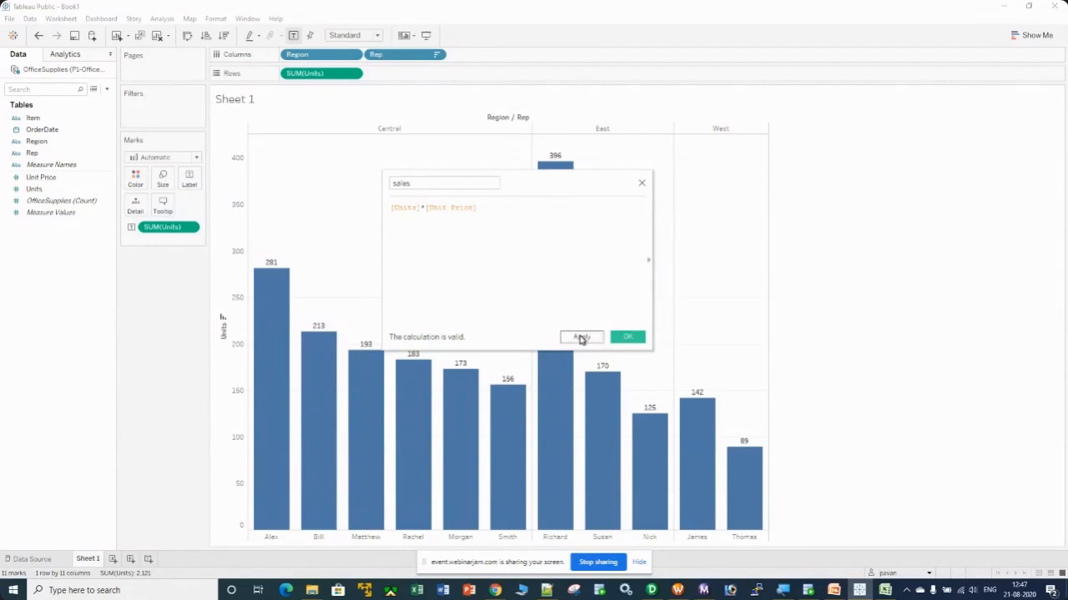
left_click(626, 337)
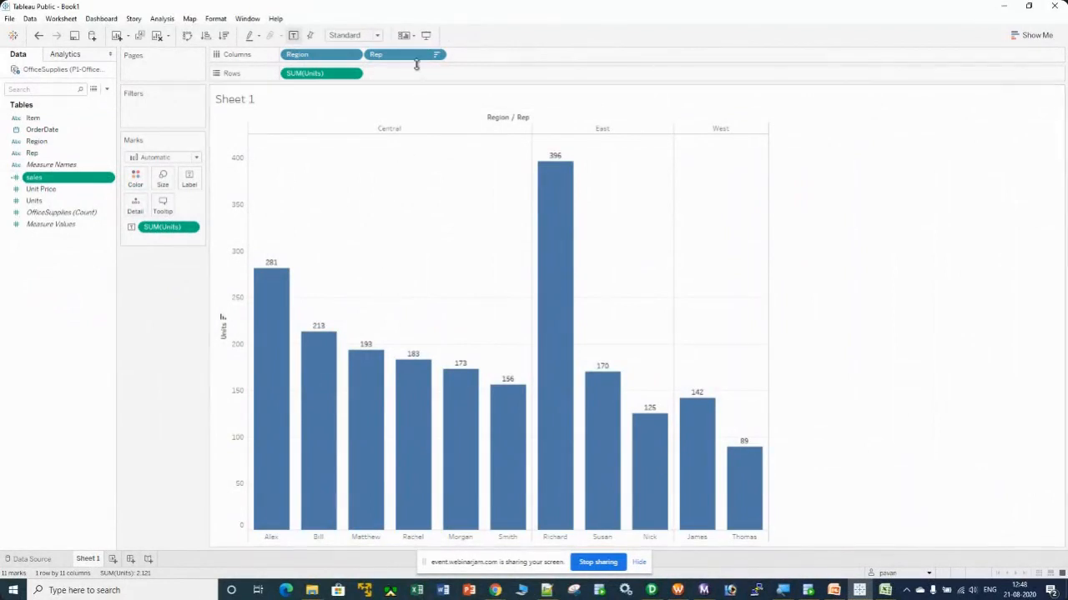
Replace Units with the sum of sales on Rows and sort the reps in descending order of sales
left_click_drag(309, 75, 46, 325)
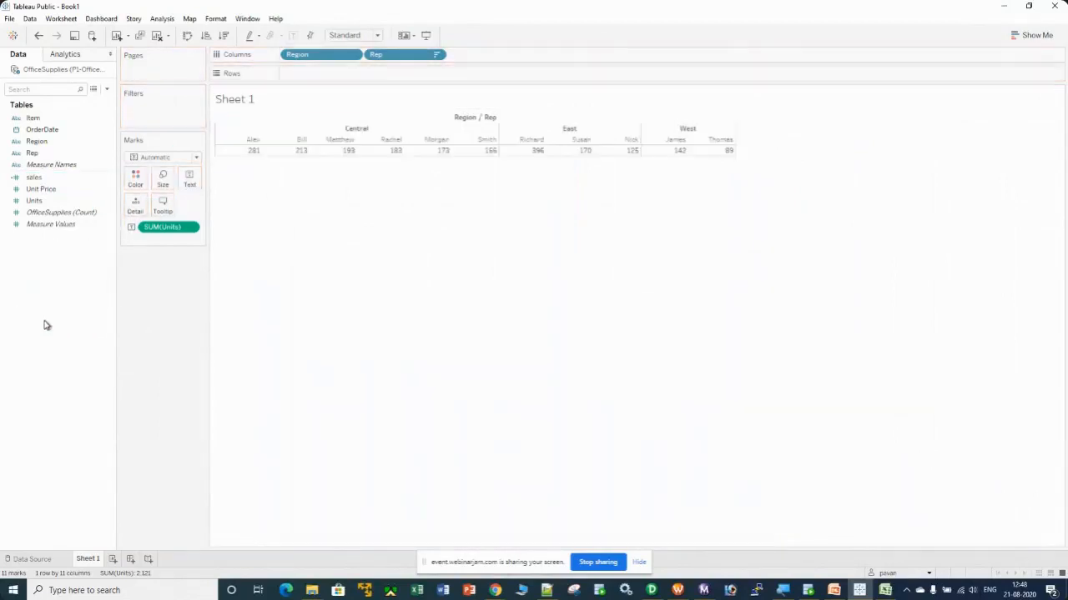
left_click_drag(35, 178, 300, 75)
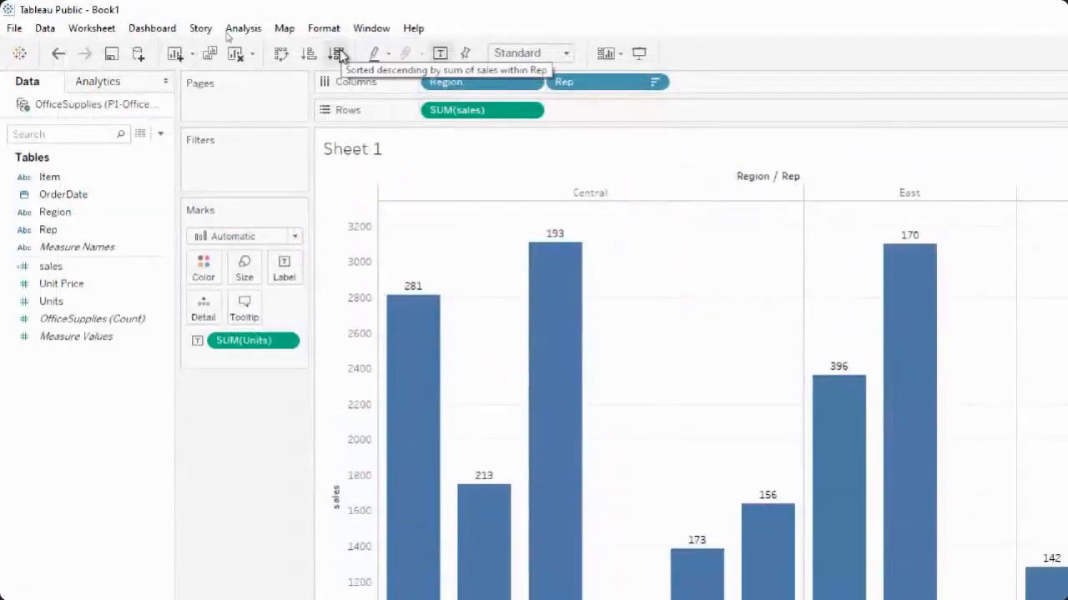
left_click(340, 54)
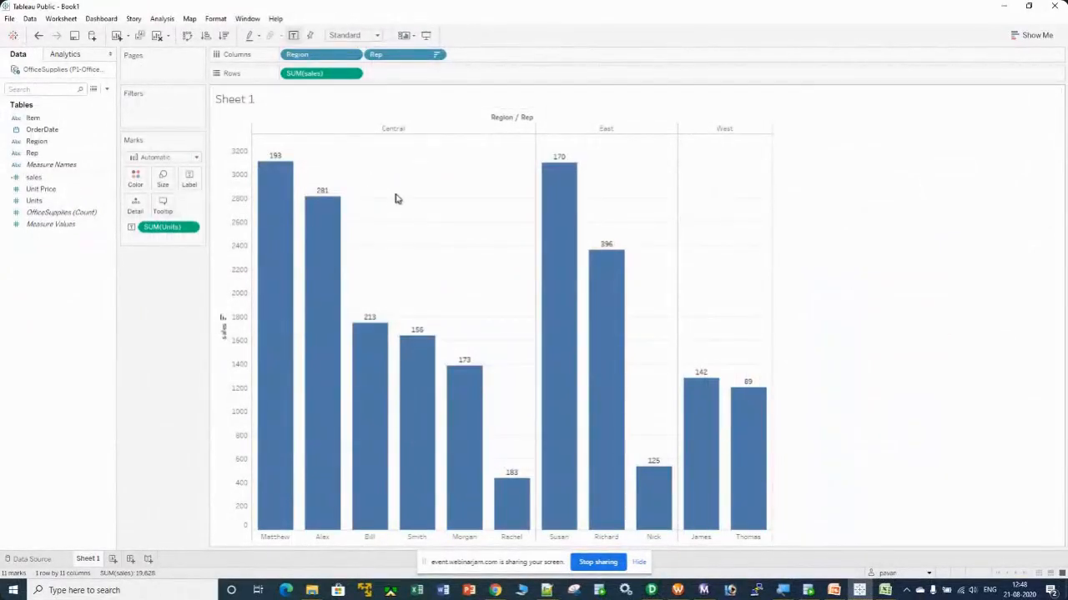
Replace the Units bar labels with the sum of sales and inspect the tooltips of the Central region's tallest bars
left_click_drag(163, 227, 154, 331)
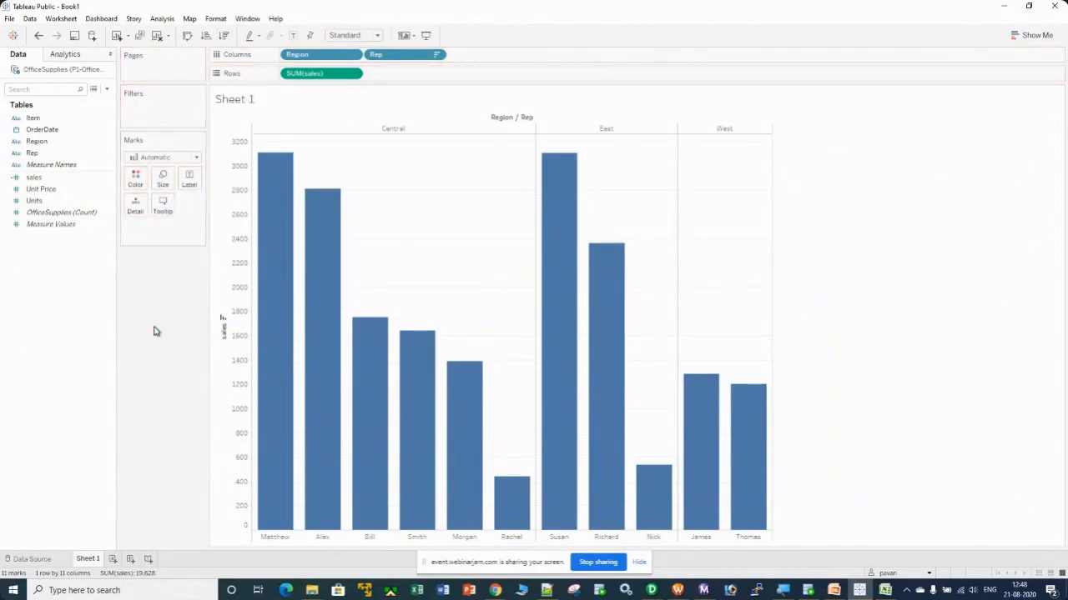
left_click(31, 179)
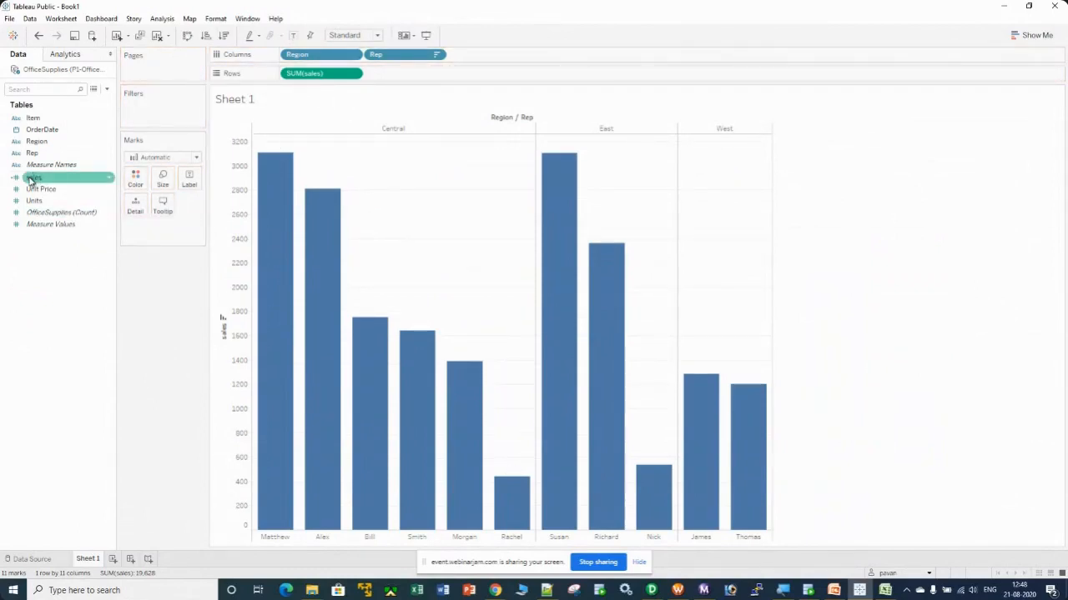
left_click_drag(35, 184, 188, 182)
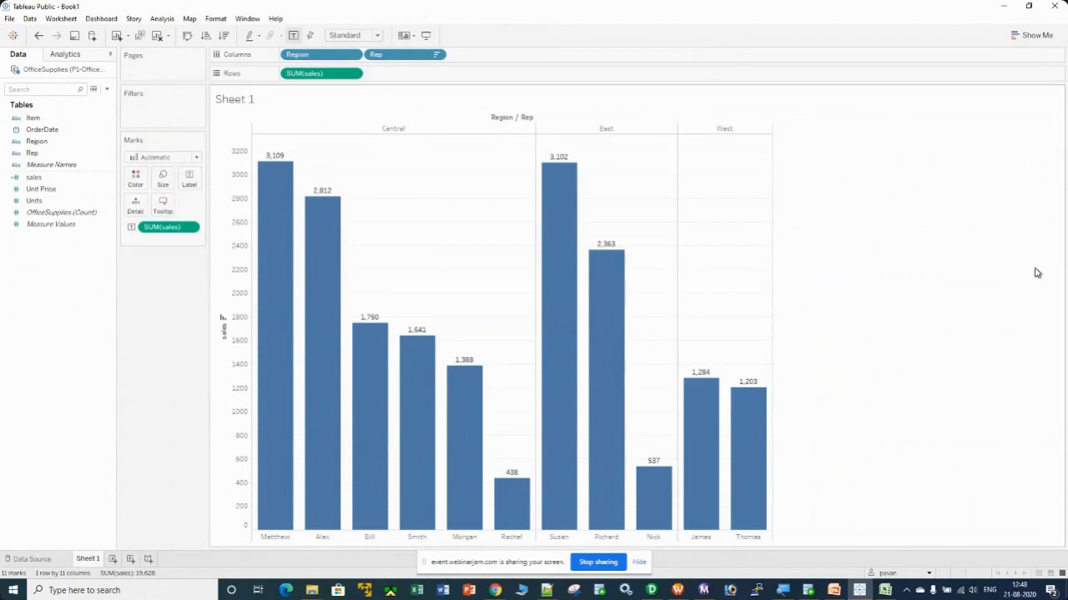
mouse_move(321, 282)
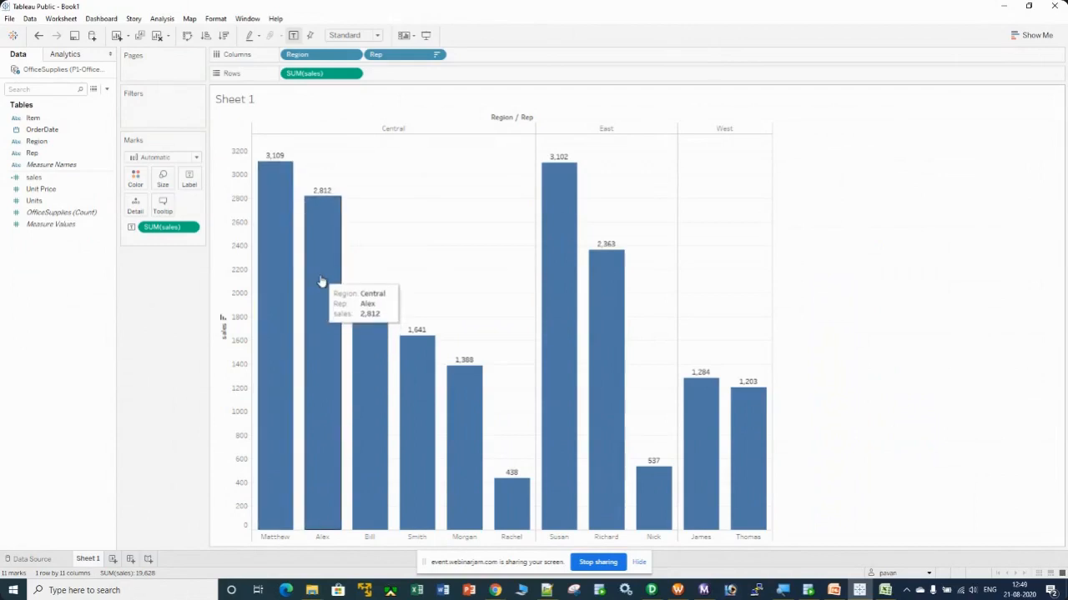
mouse_move(279, 243)
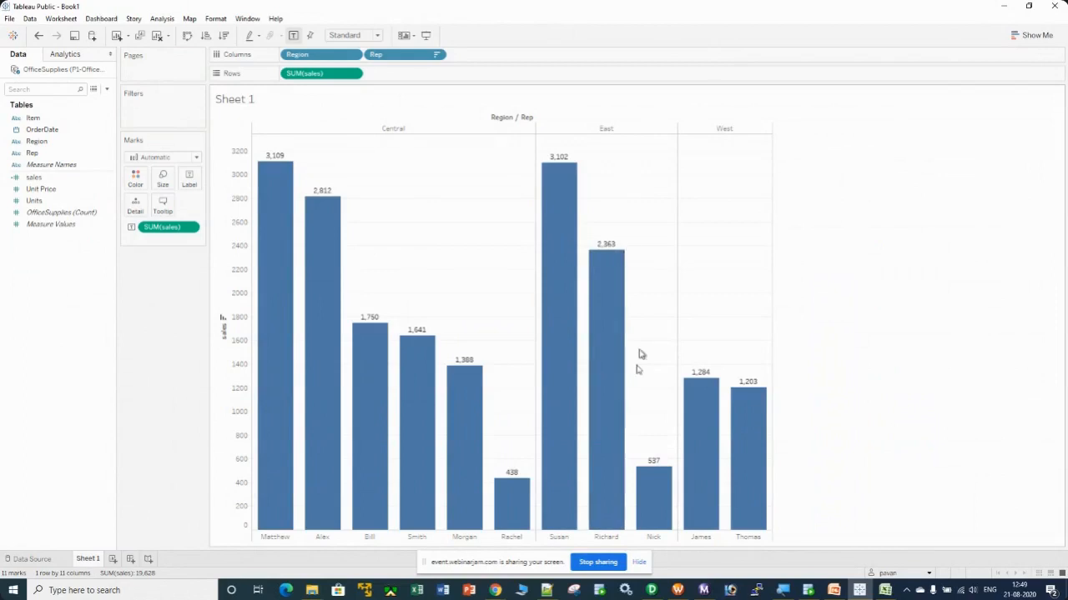
Show the sum of sales on Rows as Percent of Total with a quick table calculation
mouse_move(607, 374)
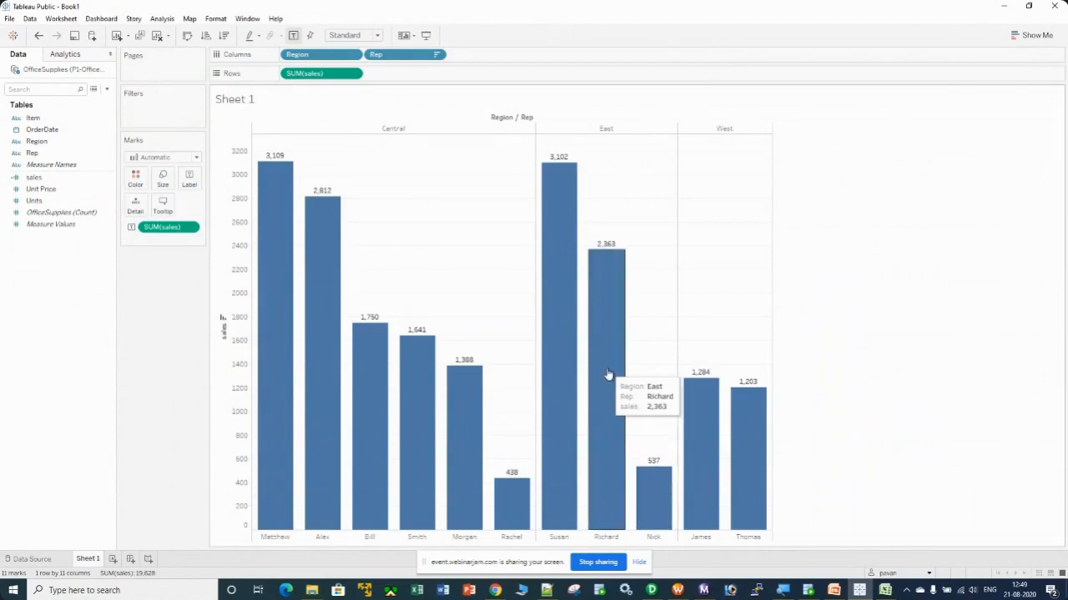
mouse_move(567, 332)
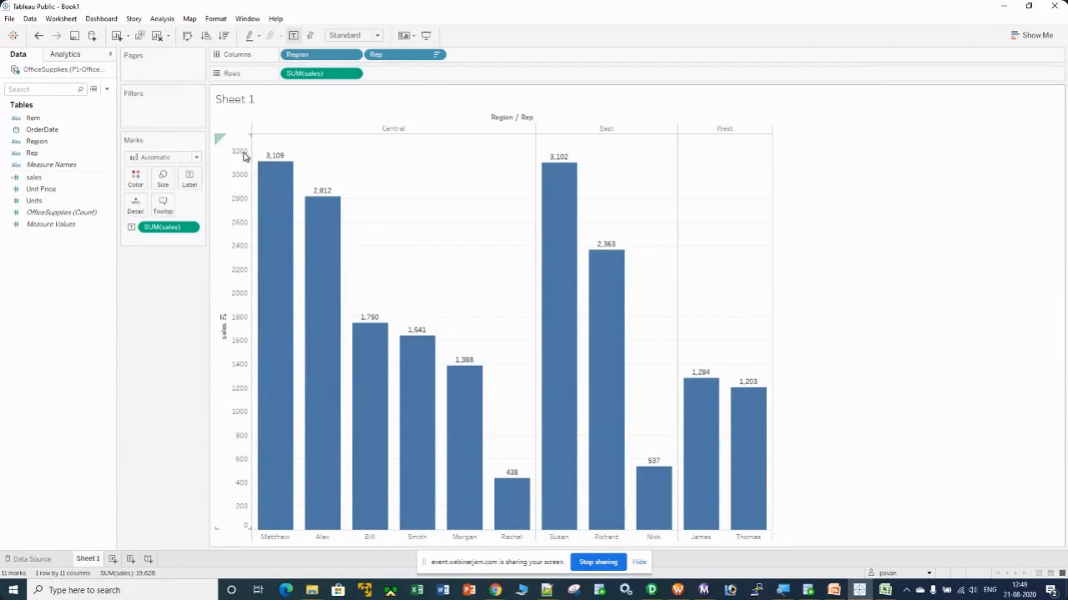
left_click(353, 73)
mouse_move(351, 269)
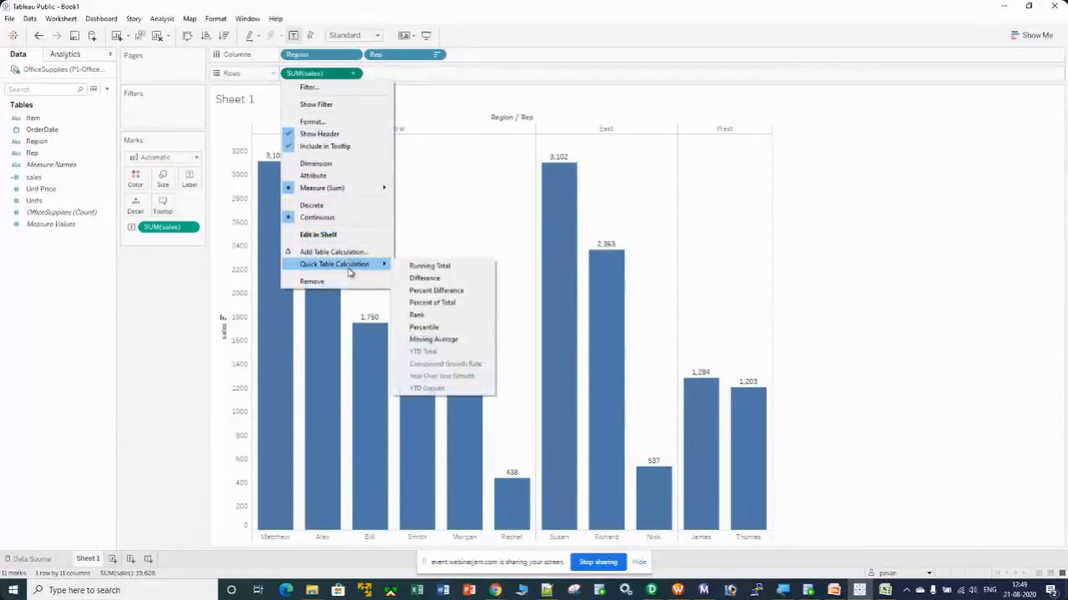
left_click(453, 304)
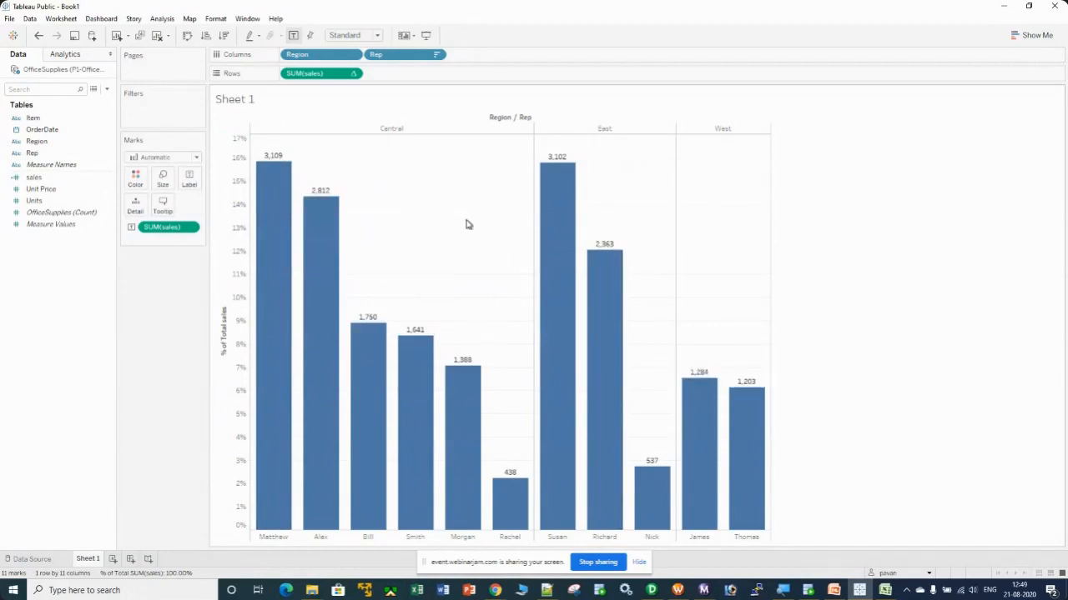
mouse_move(609, 294)
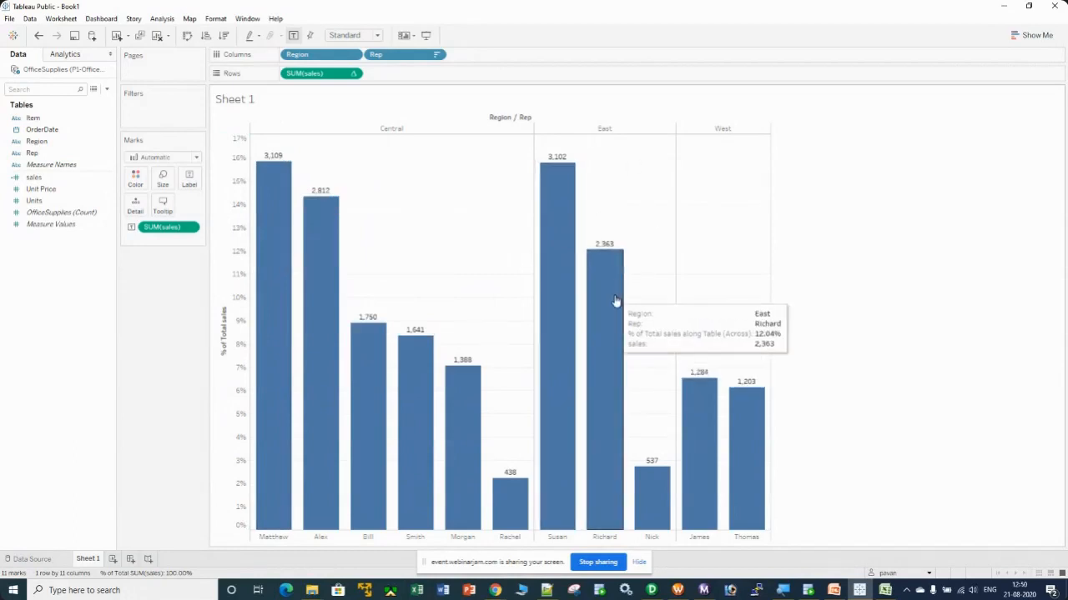
mouse_move(552, 197)
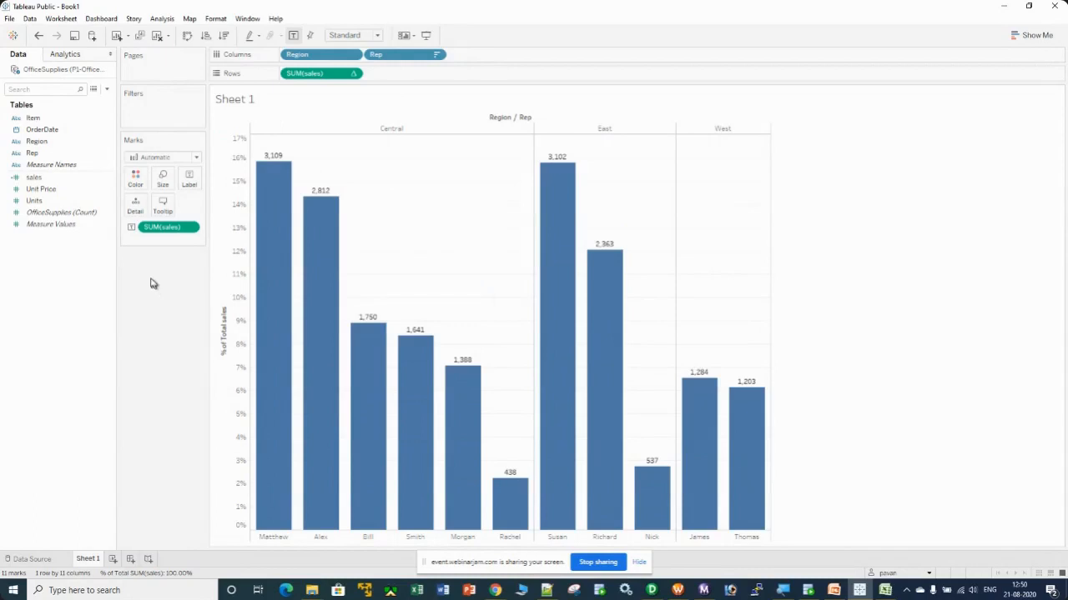
Apply the Percent of Total quick table calculation to the sum of sales used for the bar labels
left_click(190, 227)
mouse_move(195, 407)
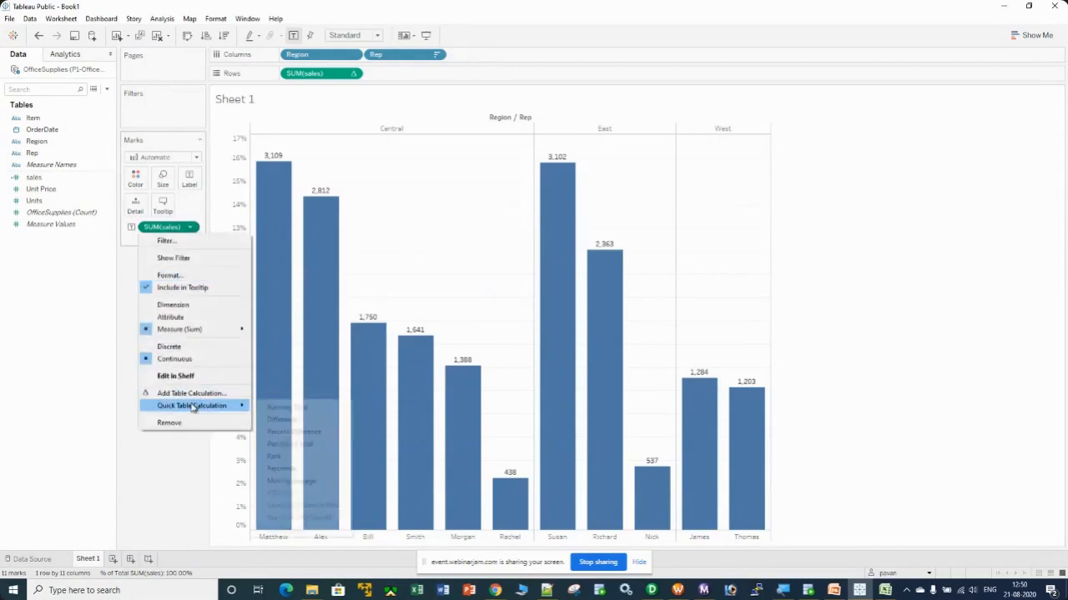
left_click(291, 444)
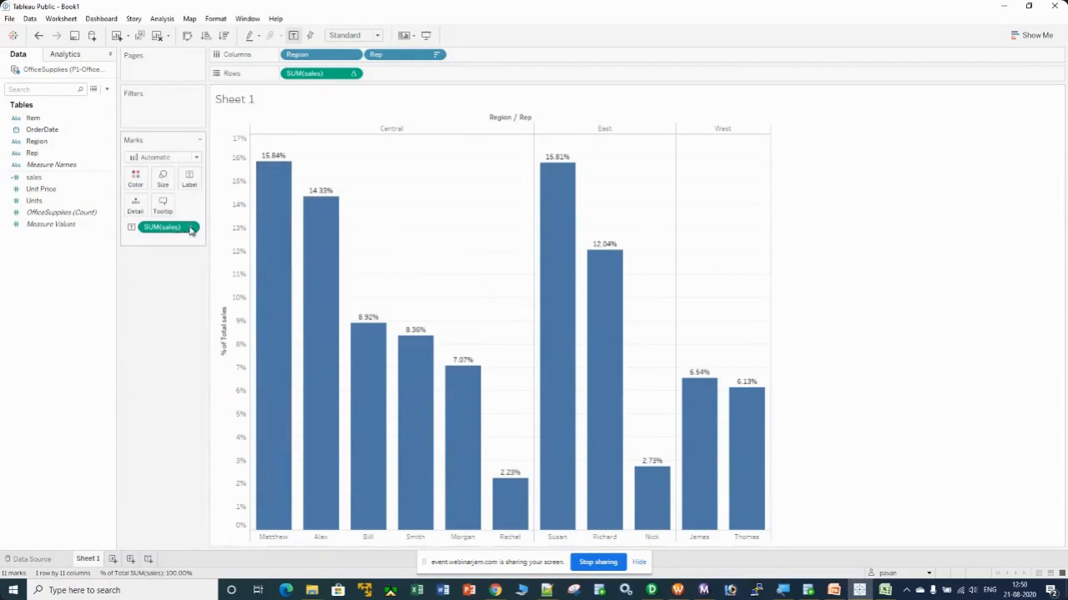
mouse_move(191, 231)
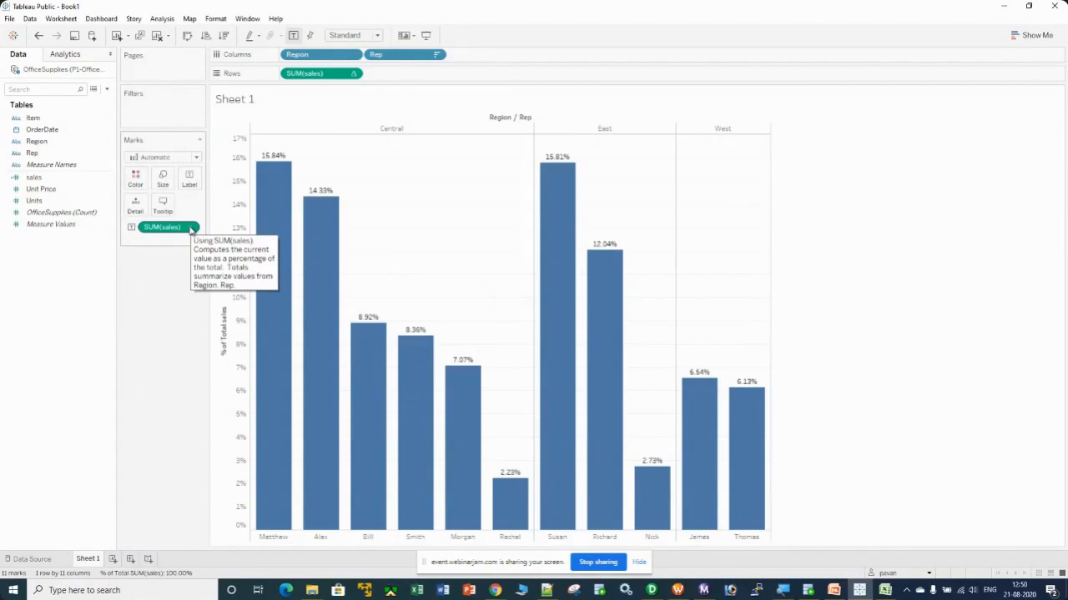
Format the bar labels' default numbers as Percentage with 0 decimal places and close the formatting pane
left_click(191, 229)
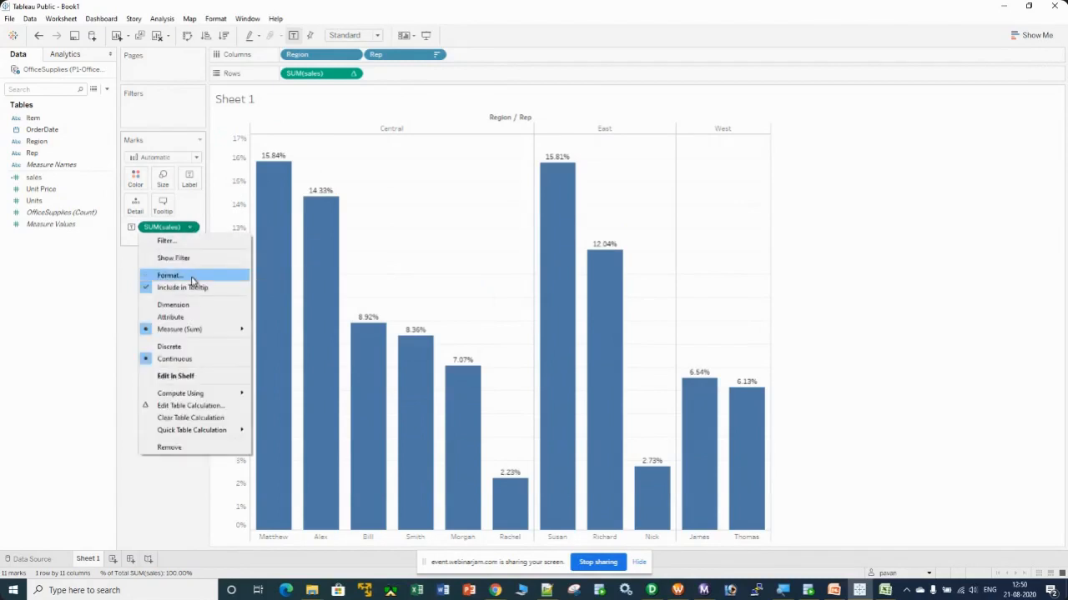
left_click(170, 275)
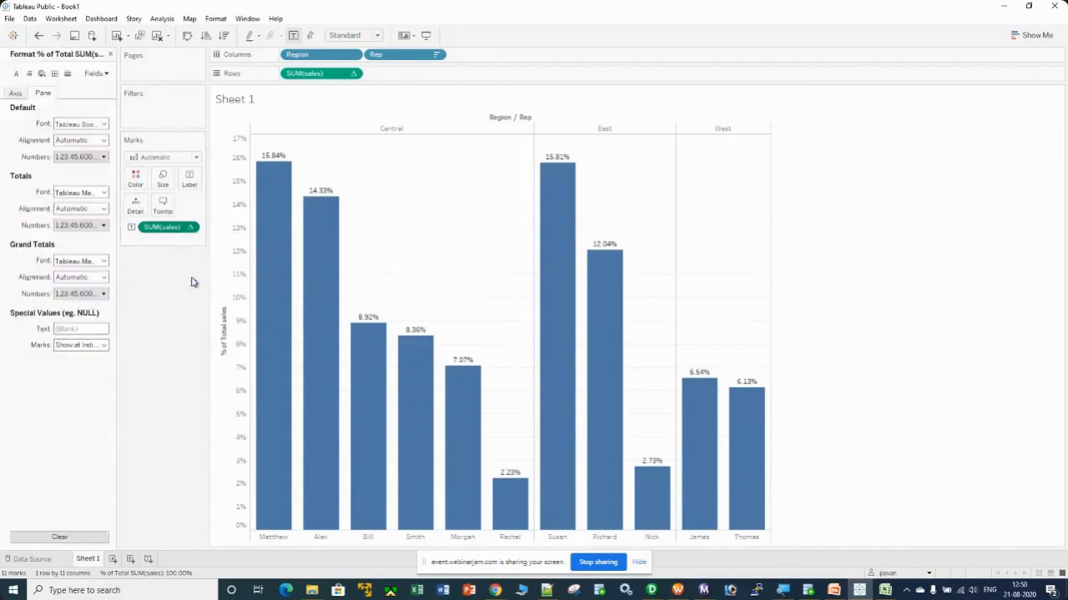
left_click(94, 157)
left_click(92, 226)
left_click(203, 196)
left_click(204, 197)
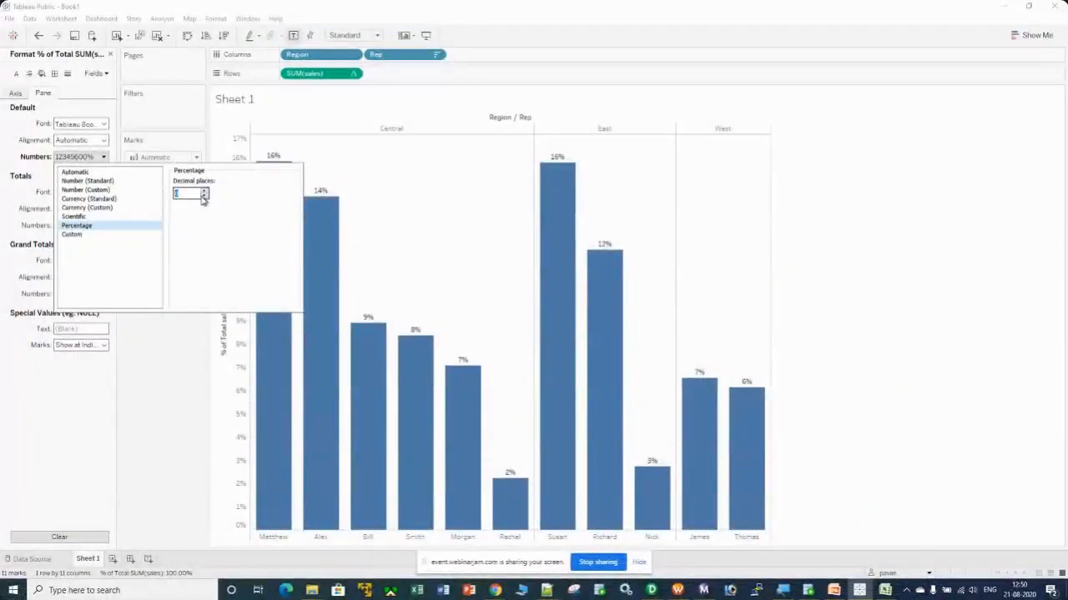
left_click(195, 382)
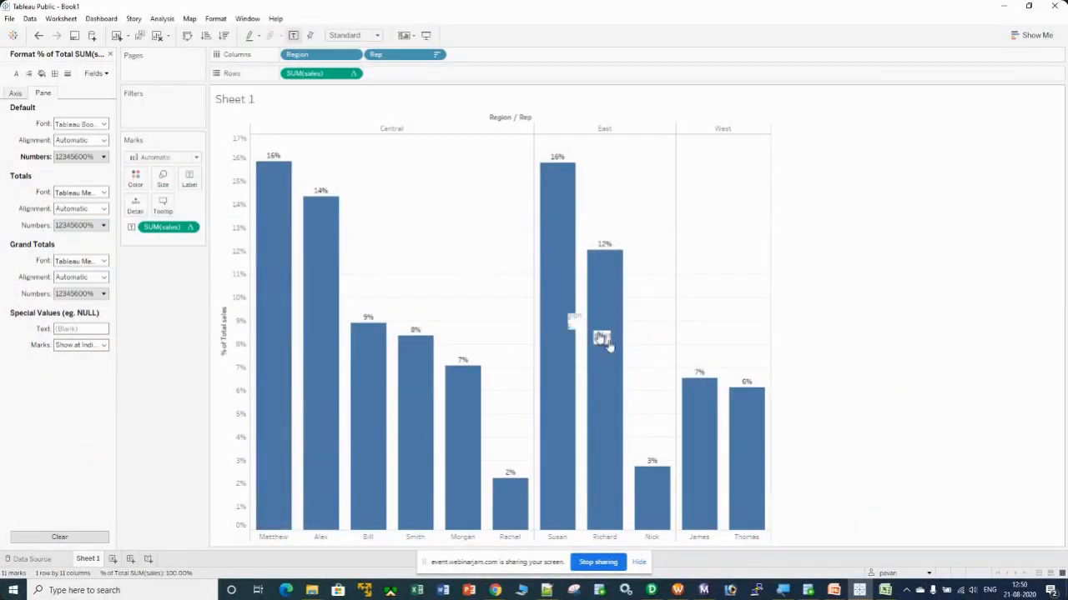
left_click(109, 54)
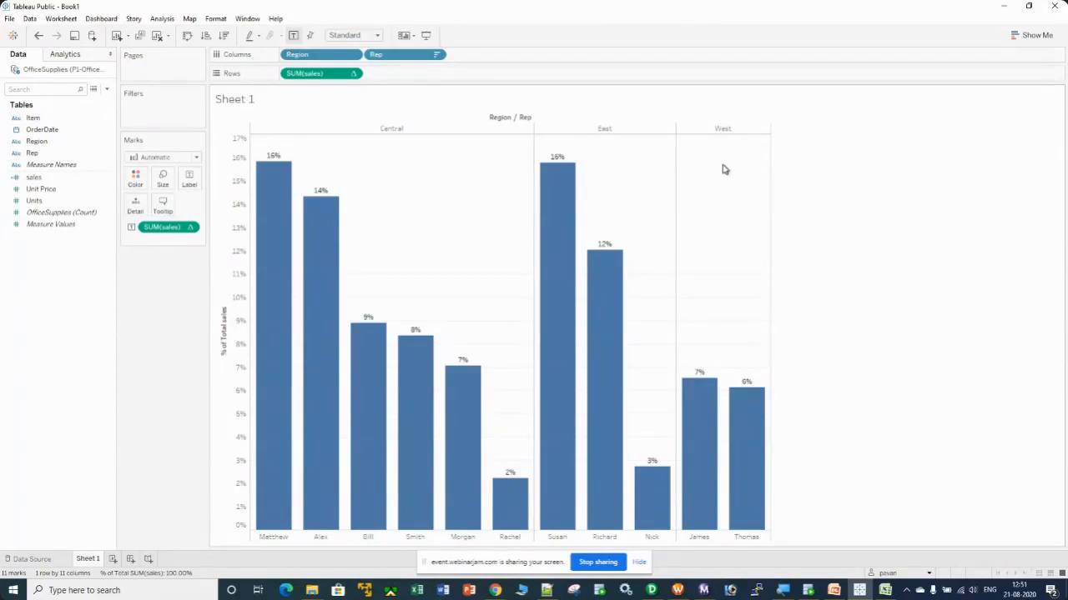
Hide the Region / Rep field labels for columns above the chart
mouse_move(599, 328)
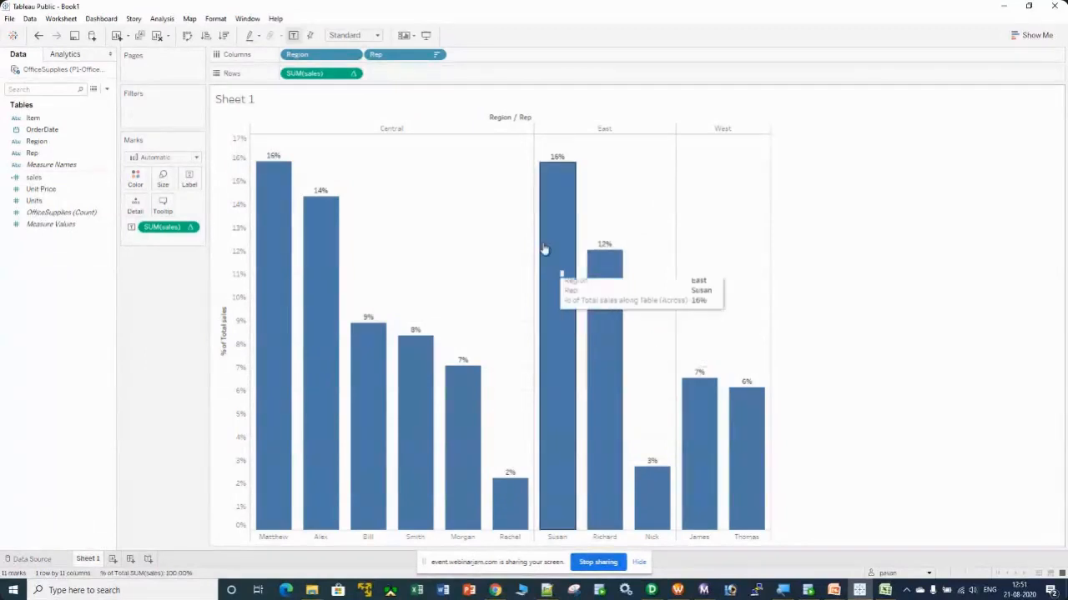
right_click(509, 120)
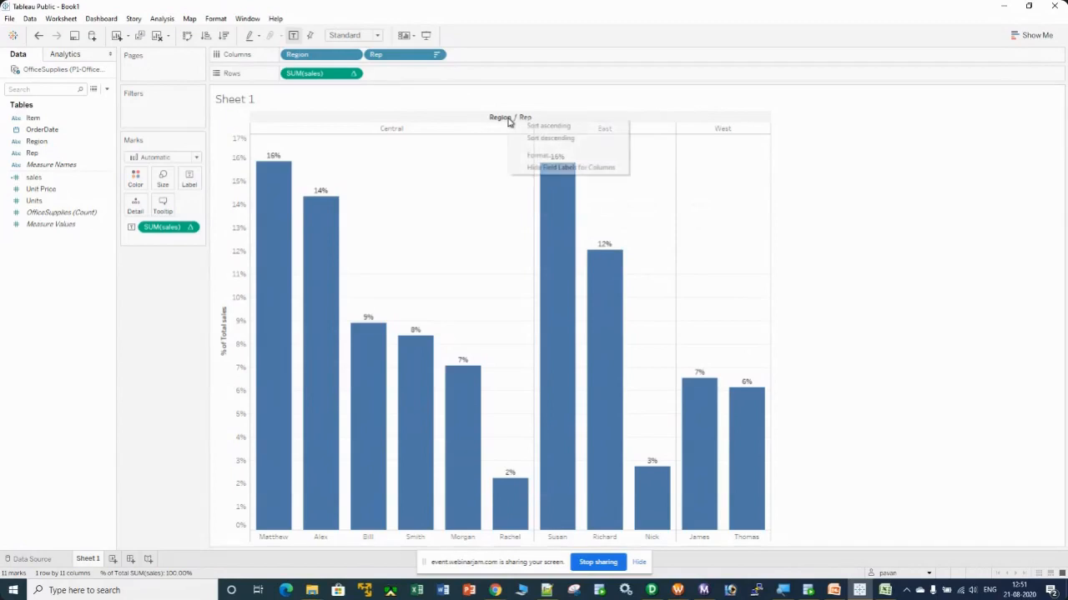
left_click(529, 167)
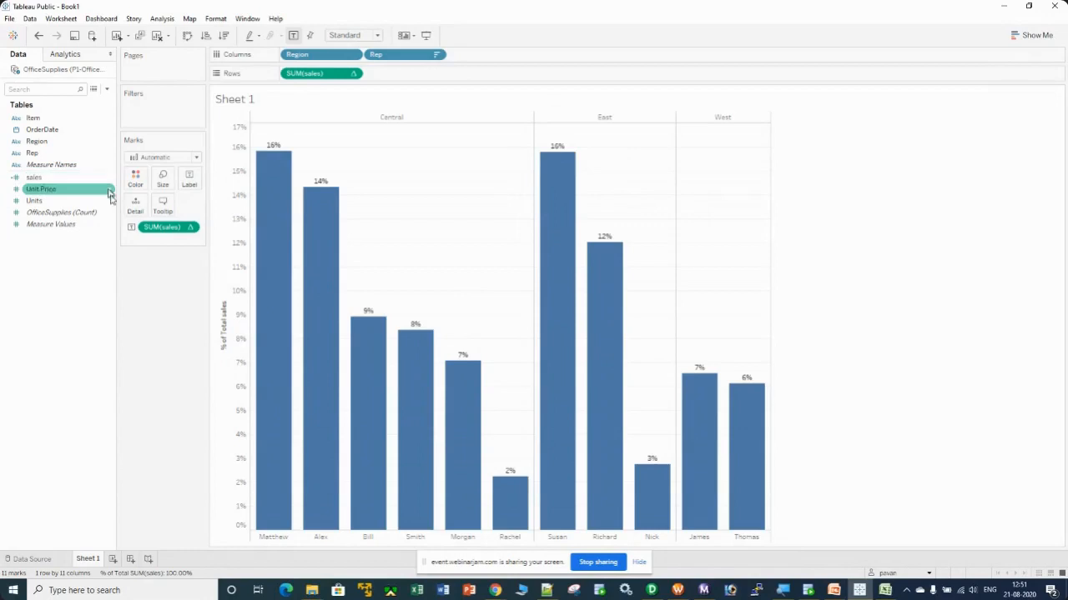
Switch to the WebinarJam broadcast page to check the attendee chat and return to Tableau
mouse_move(495, 591)
left_click(455, 534)
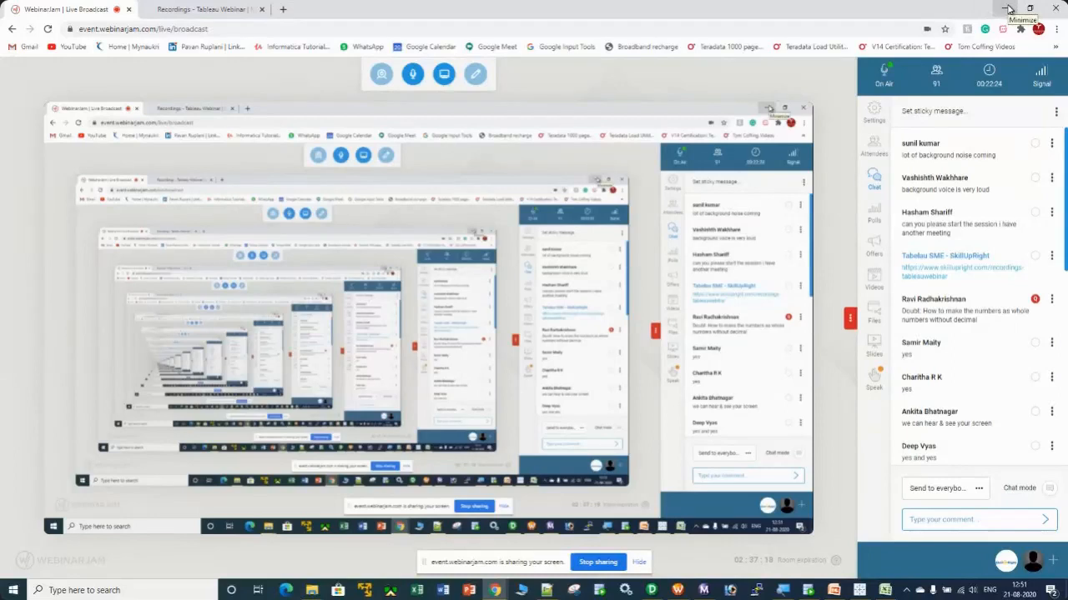
left_click(1008, 9)
Try colouring the bars by Rep with the legend placed below the Marks card, and undo it
left_click(48, 177)
left_click_drag(47, 177, 135, 177)
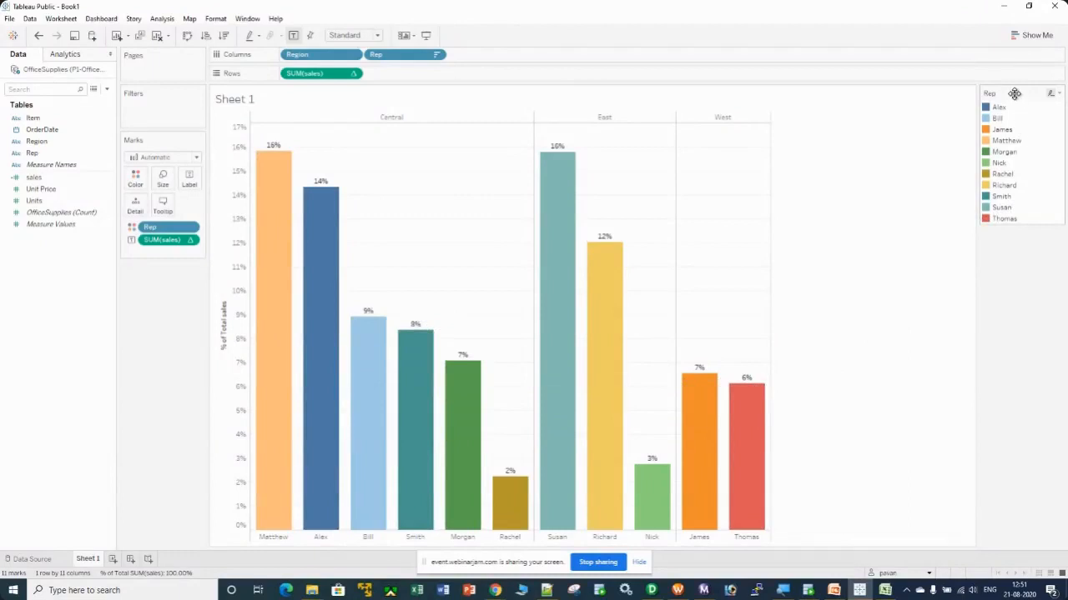
left_click_drag(369, 328, 167, 316)
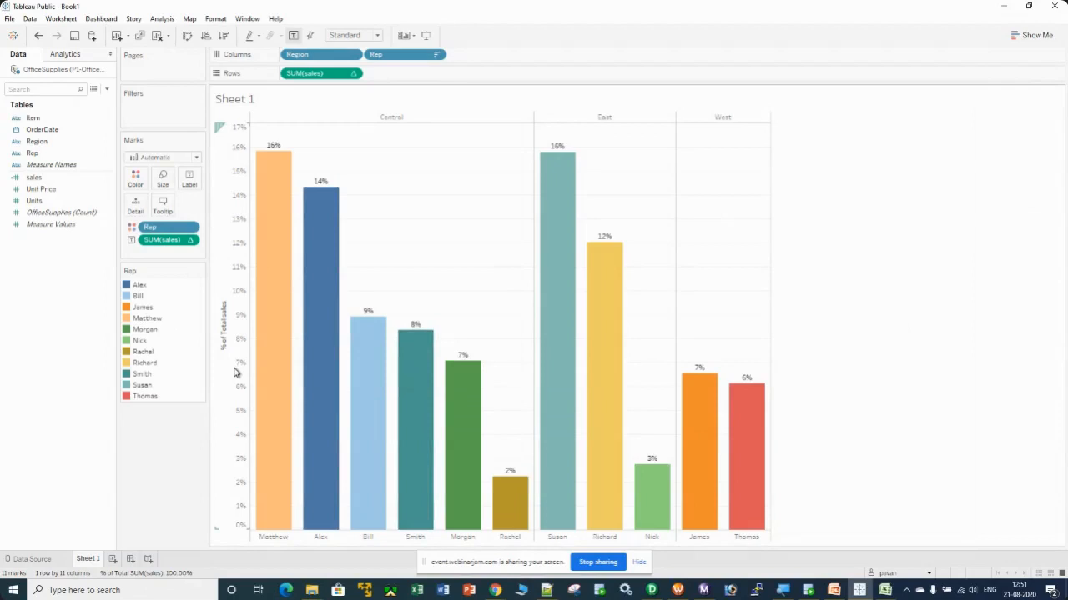
key("ctrl+z")
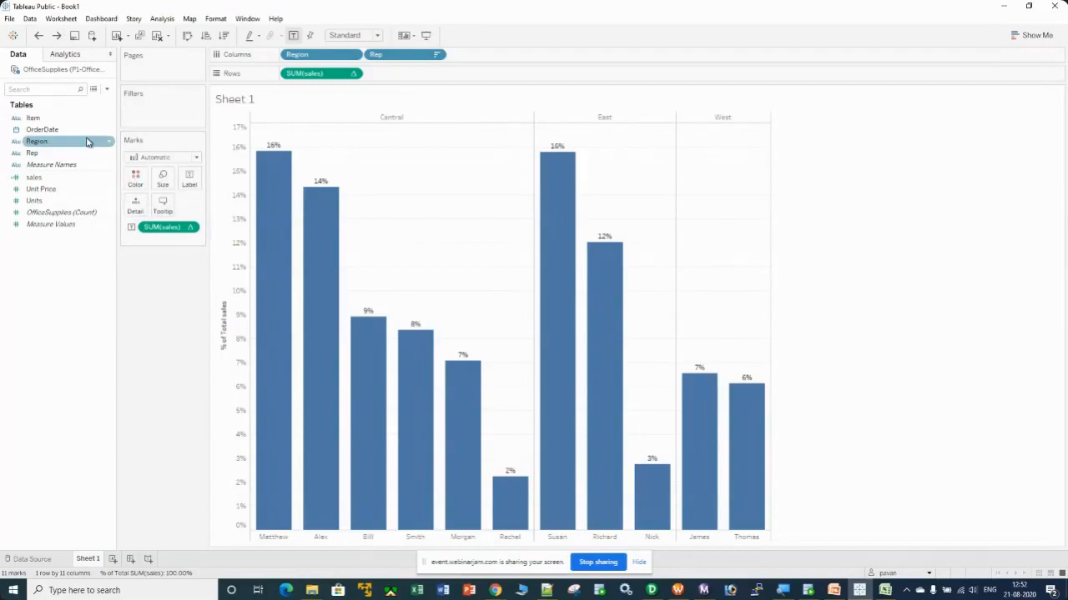
Colour the bars by Rep again, move the legend below the Marks card, and remove Rep from the marks
left_click_drag(35, 155, 136, 178)
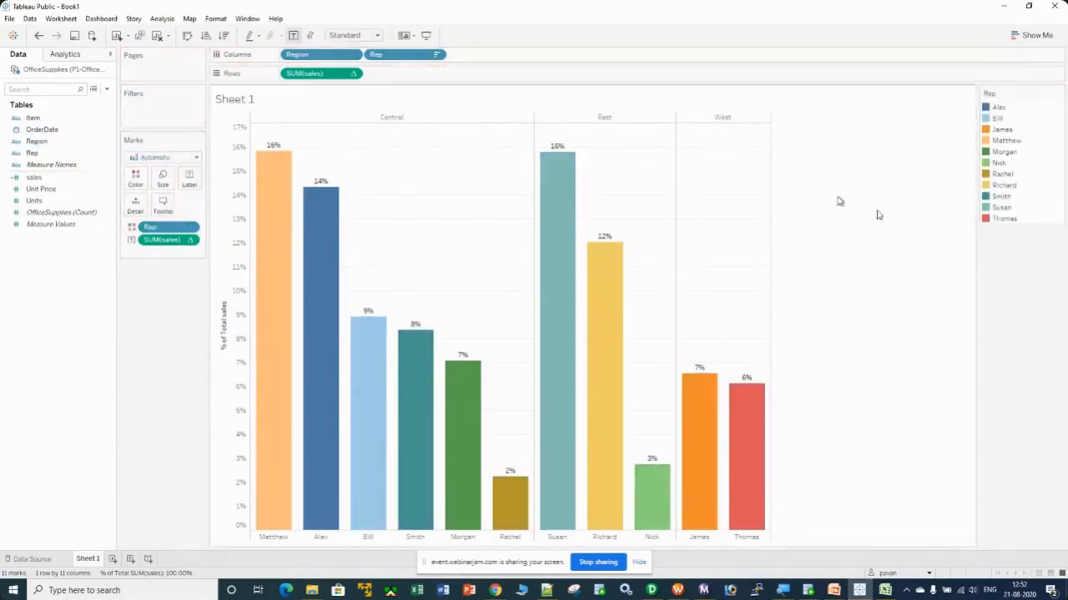
left_click_drag(1019, 97, 155, 302)
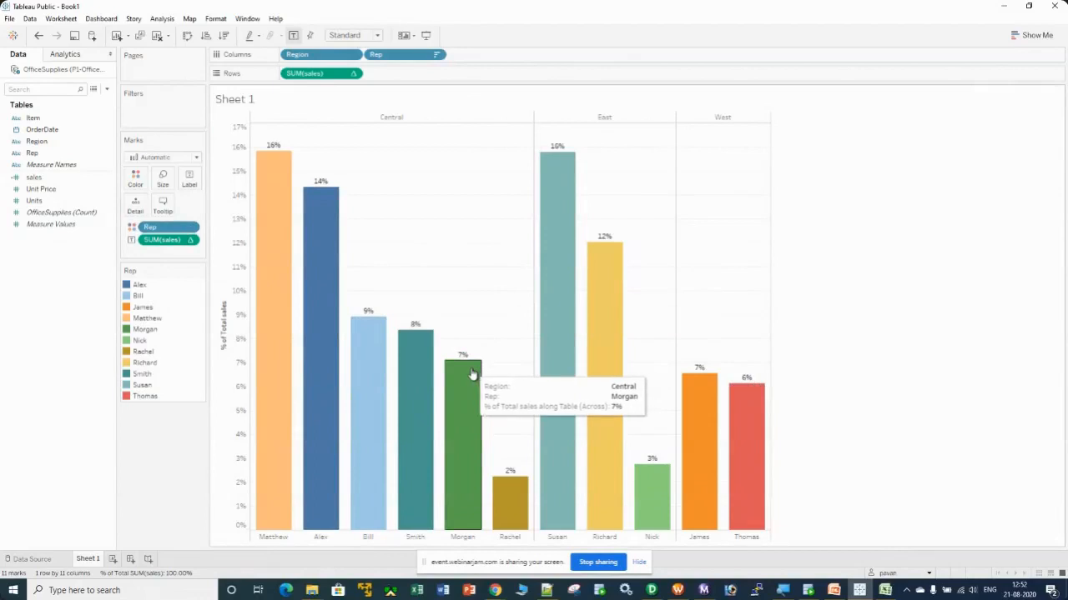
left_click_drag(163, 228, 166, 473)
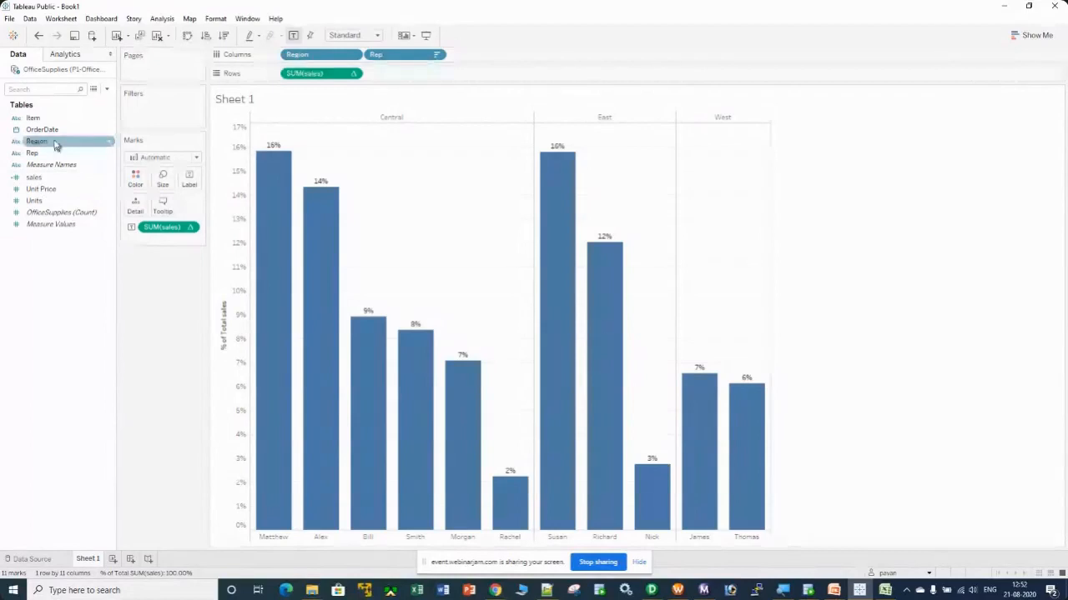
Colour the bars by the sum of sales
left_click_drag(34, 177, 33, 155)
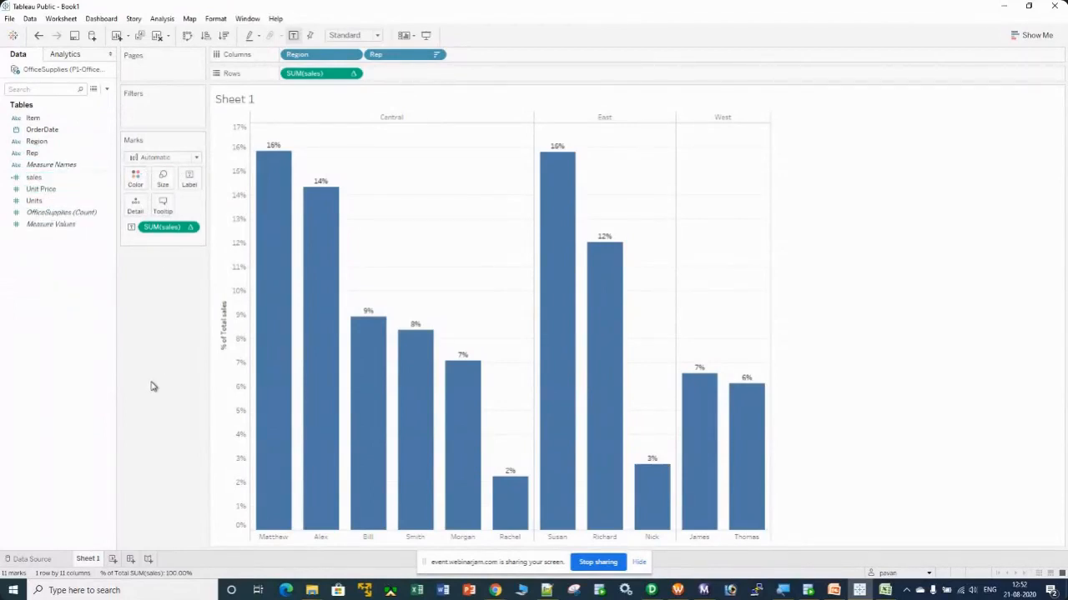
left_click_drag(31, 181, 133, 184)
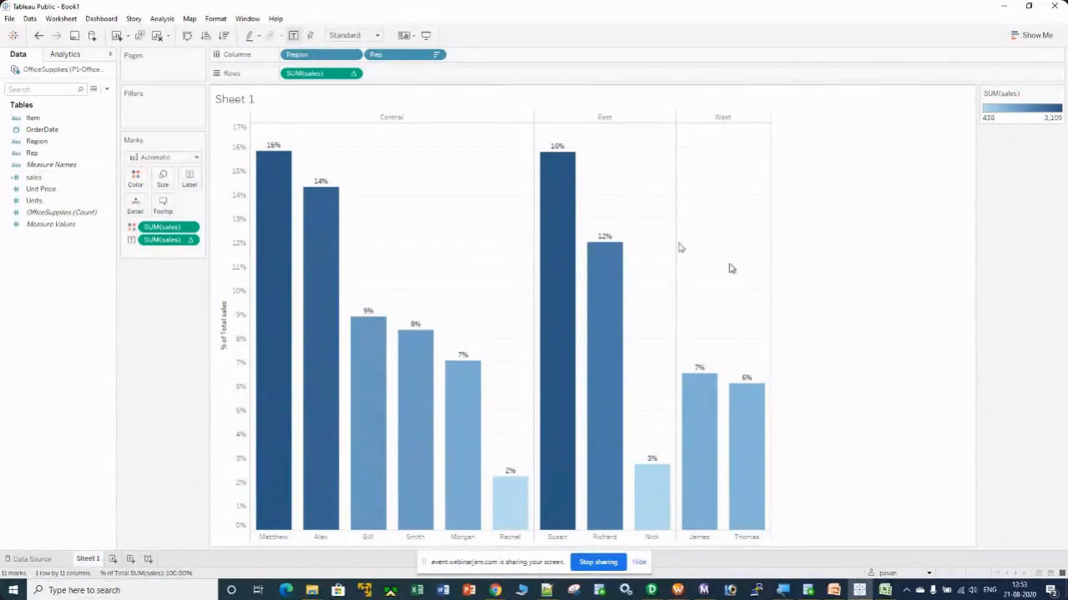
Set the default worksheet font to size 12 bold and close the formatting pane
right_click(447, 144)
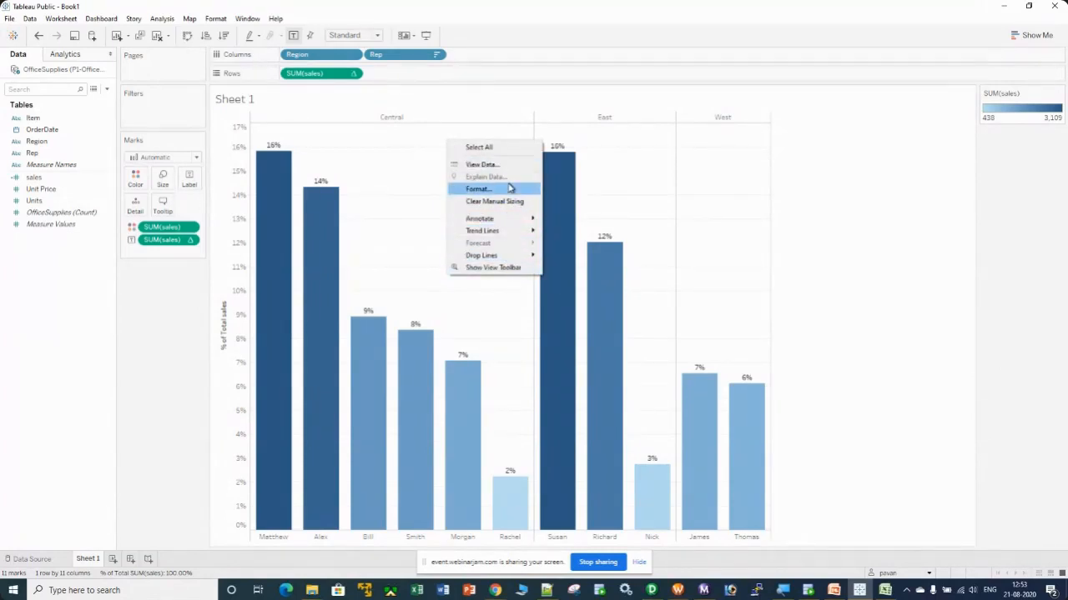
left_click(478, 189)
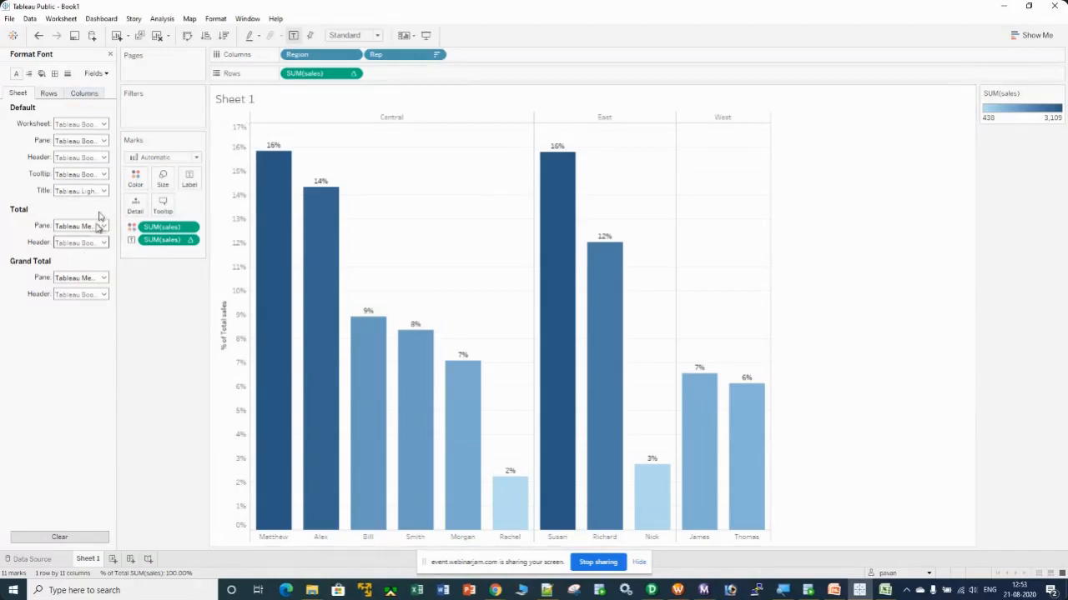
left_click(104, 124)
left_click(77, 156)
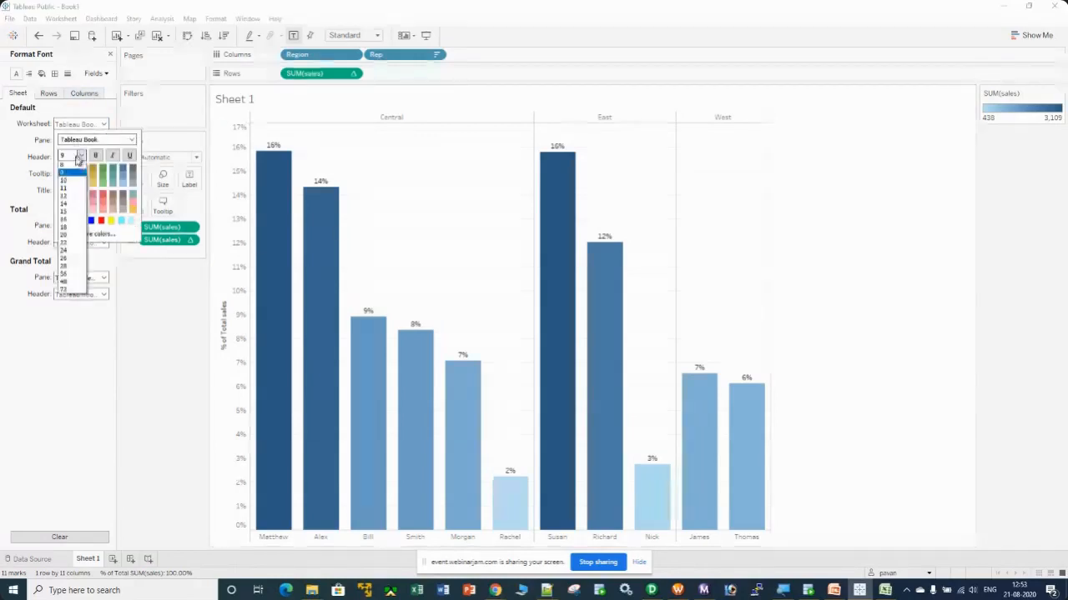
left_click(73, 185)
left_click(95, 156)
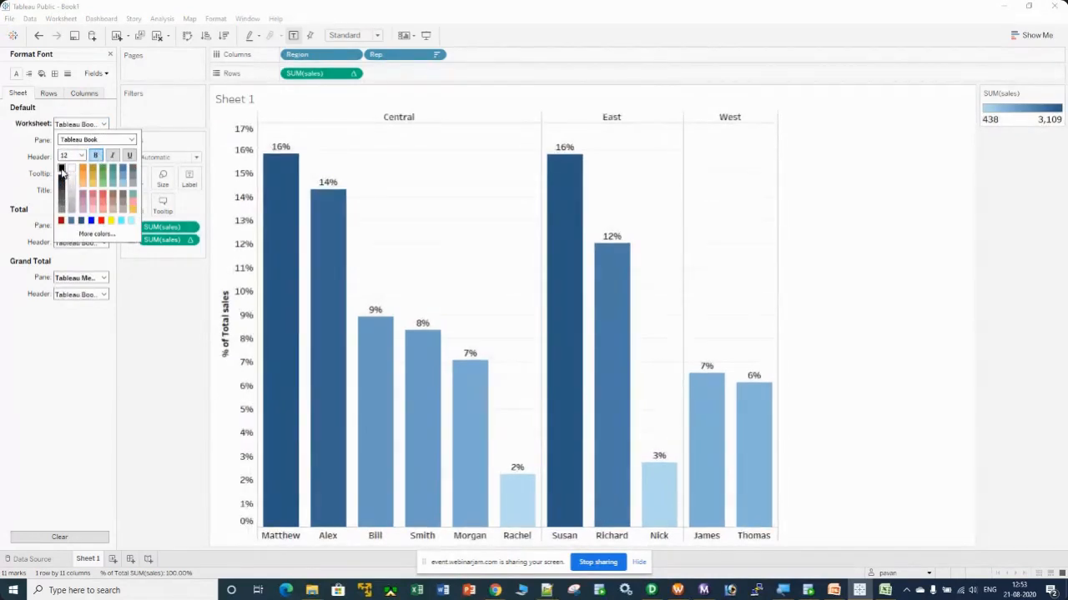
left_click(417, 191)
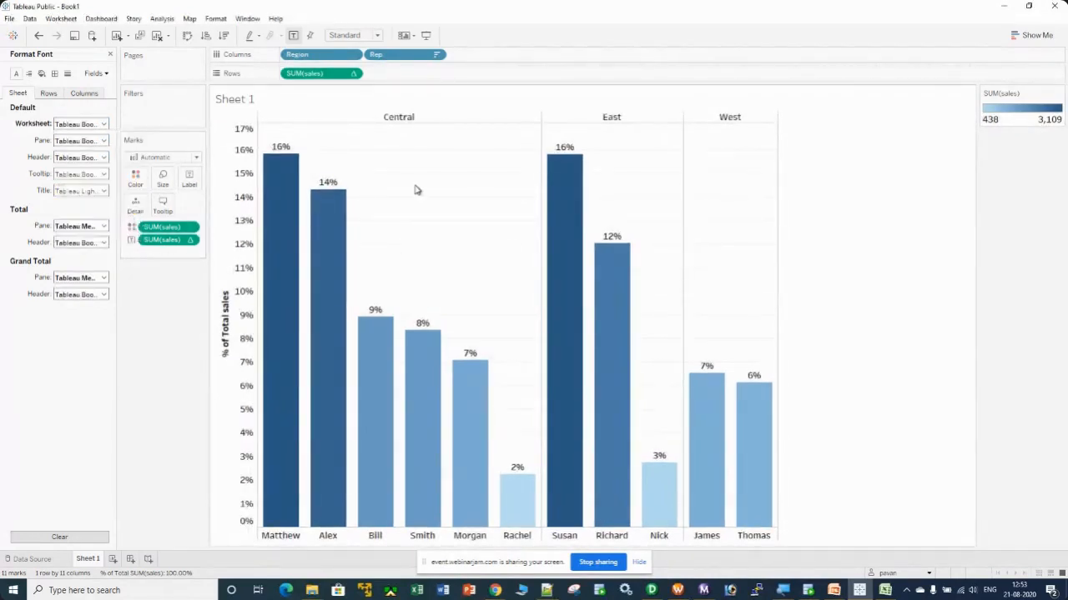
left_click(109, 53)
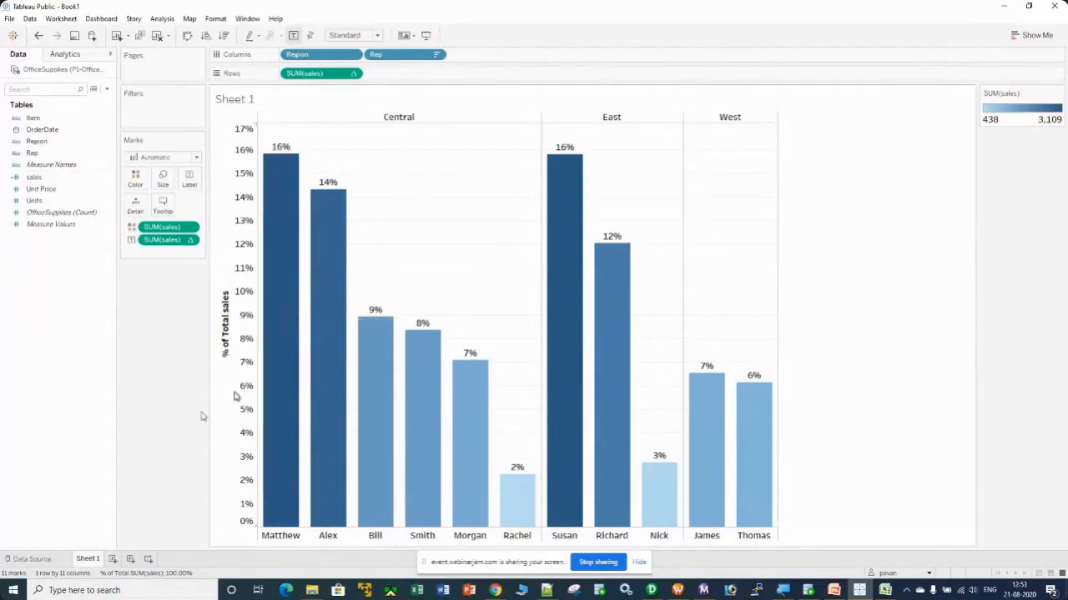
Rename the worksheet as Bonus
right_click(89, 559)
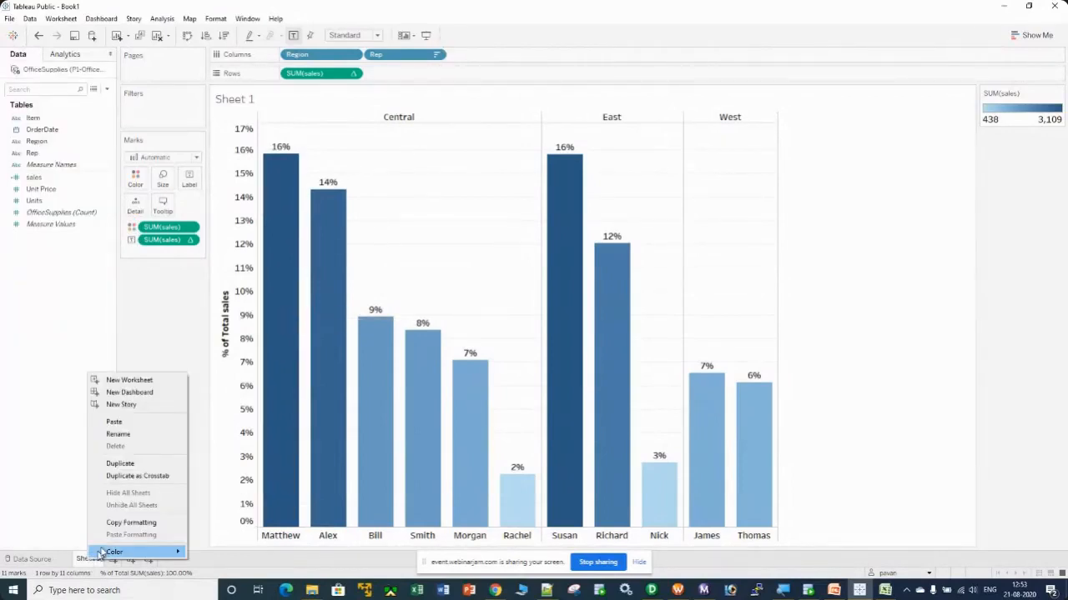
left_click(118, 435)
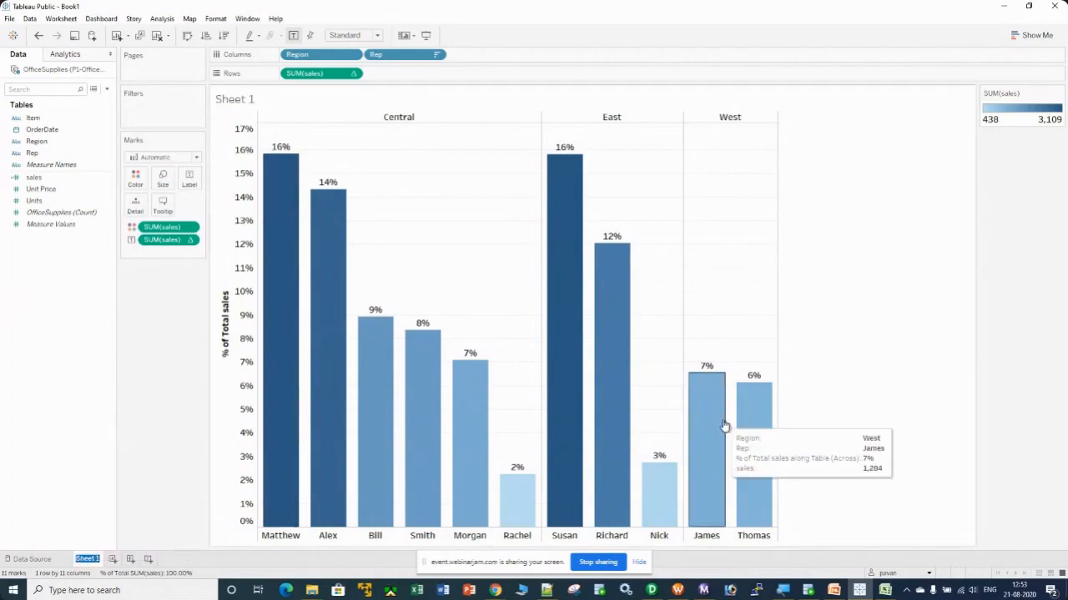
key("BackSpace")
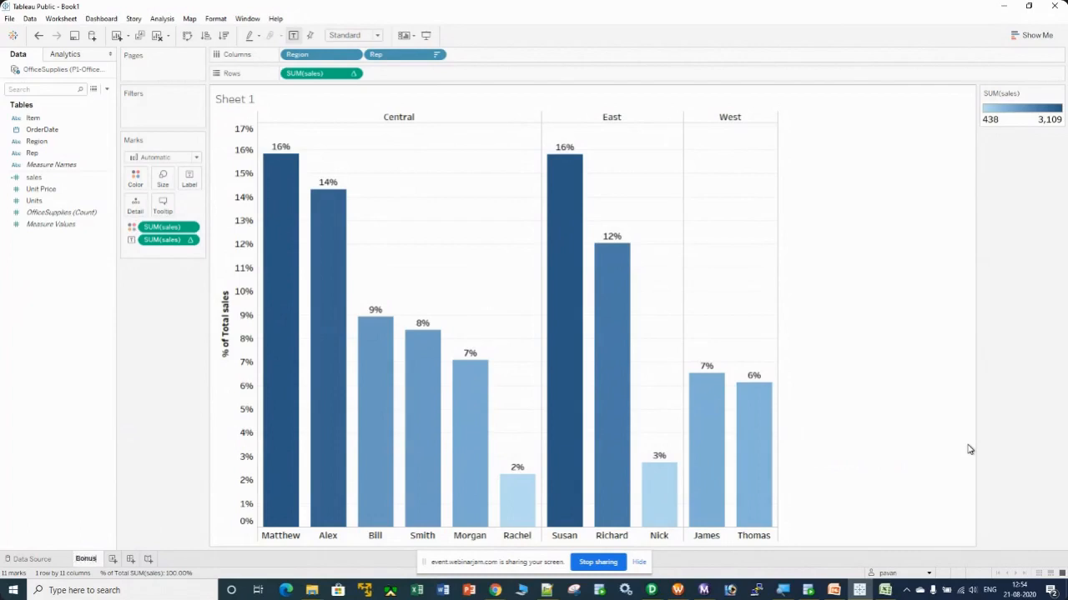
key("Return")
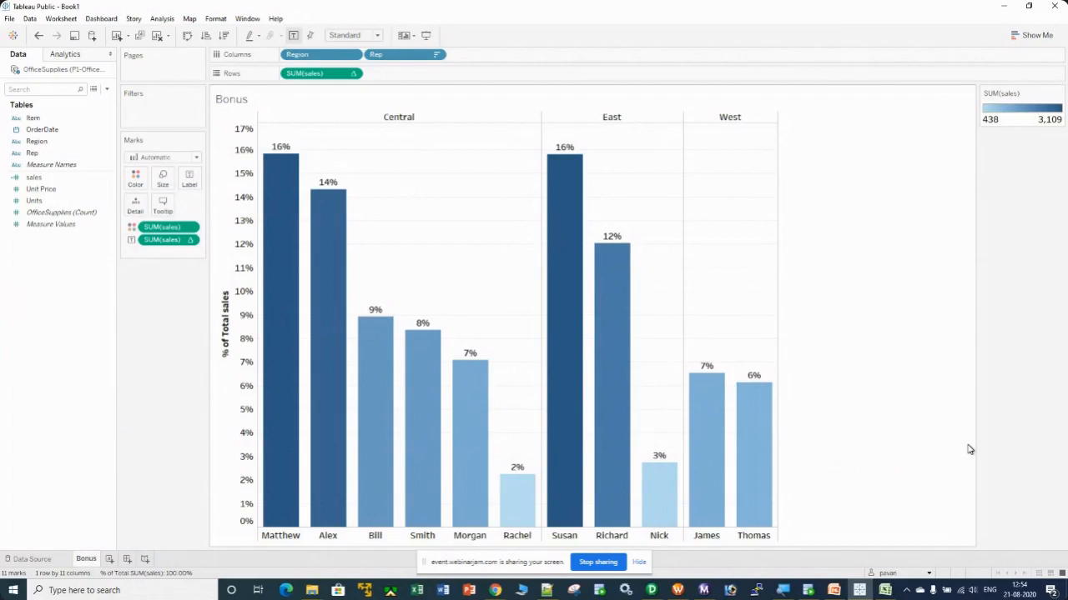
Format the chart title in Tableau Bold, size 24, dark red
double_click(276, 100)
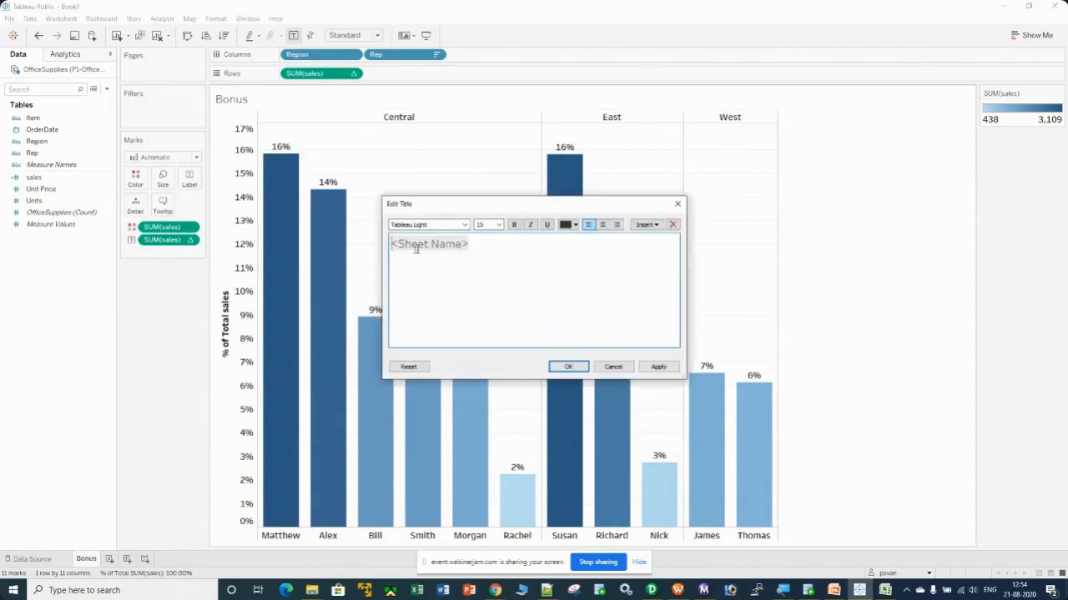
left_click_drag(470, 247, 310, 247)
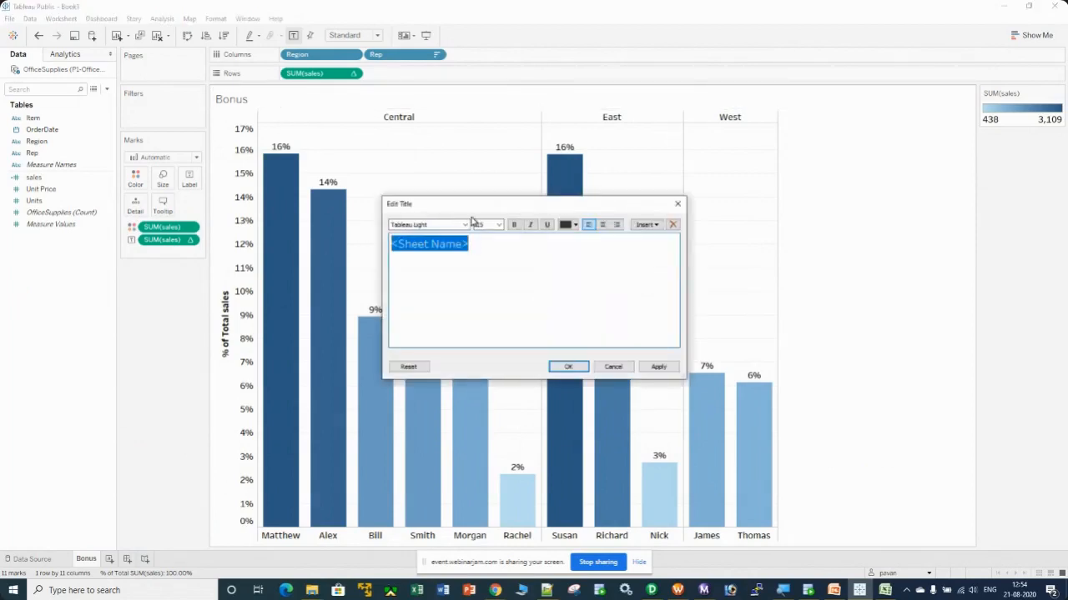
left_click(464, 225)
left_click(433, 244)
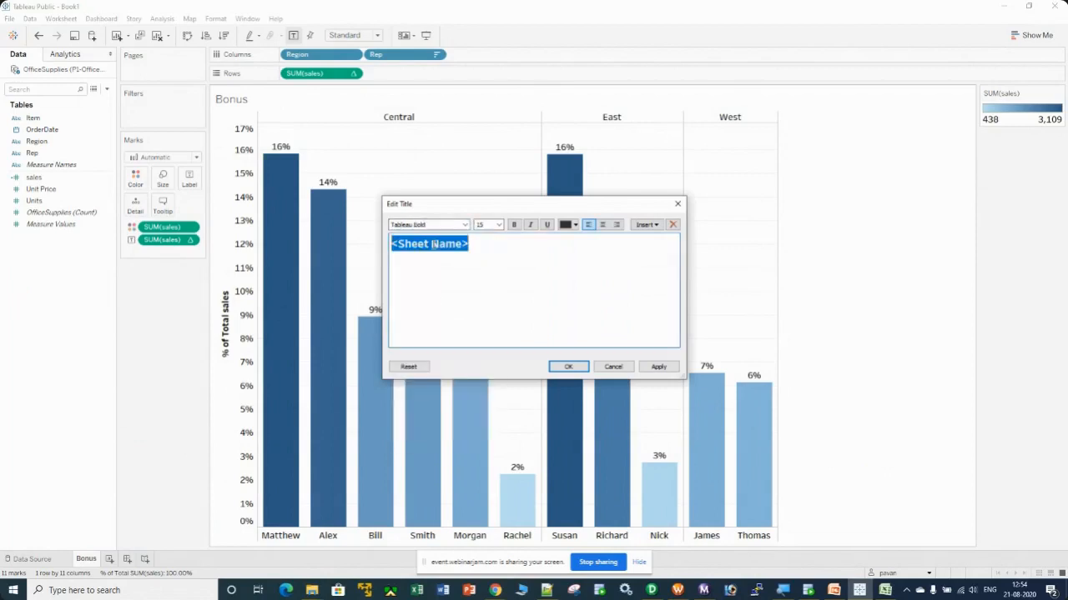
left_click(498, 225)
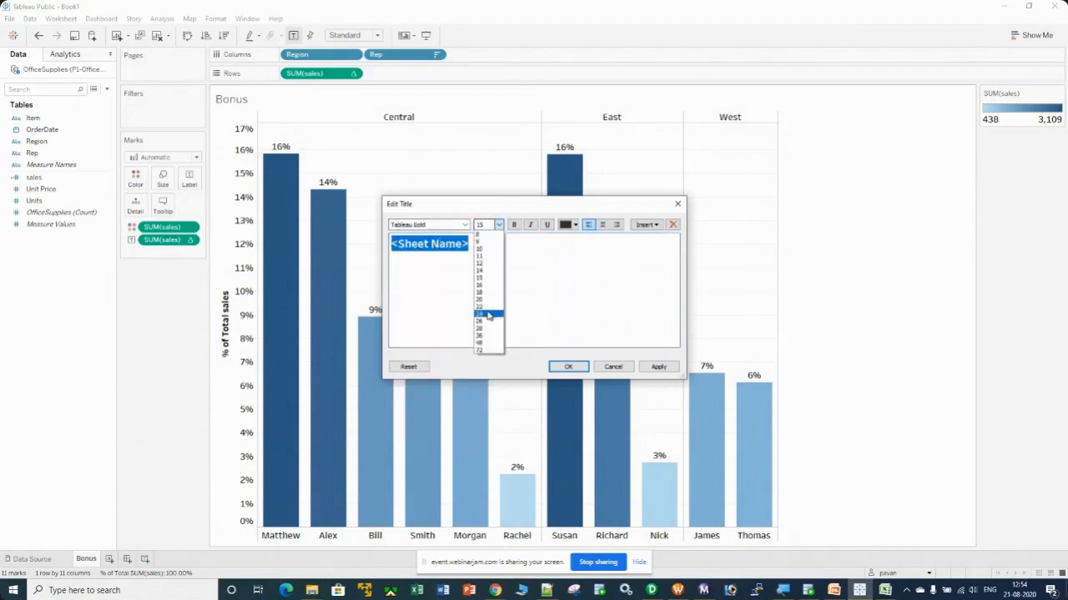
left_click(488, 315)
left_click(575, 226)
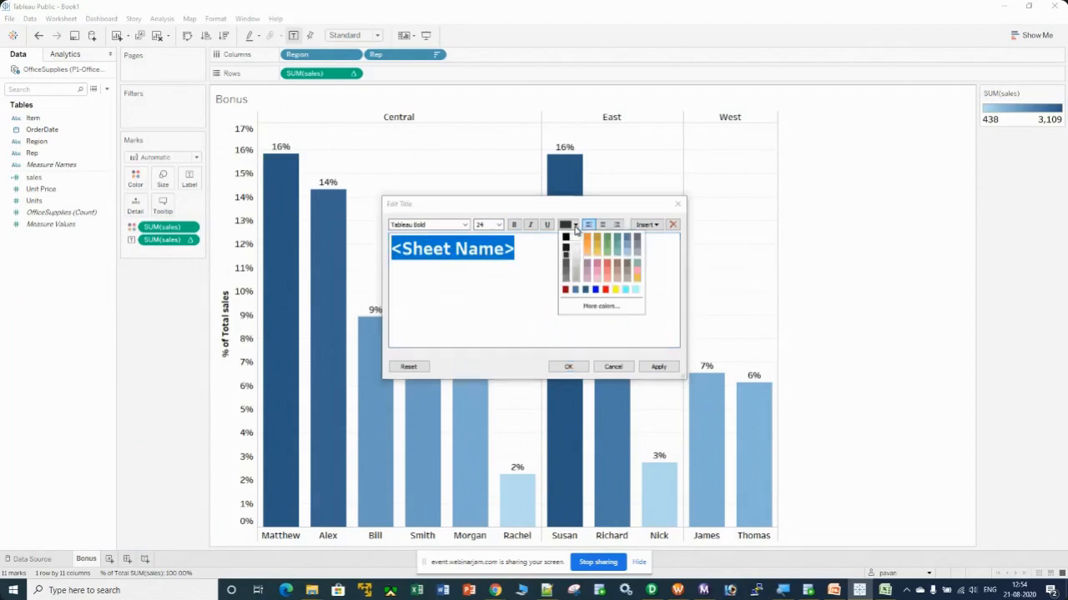
left_click(564, 289)
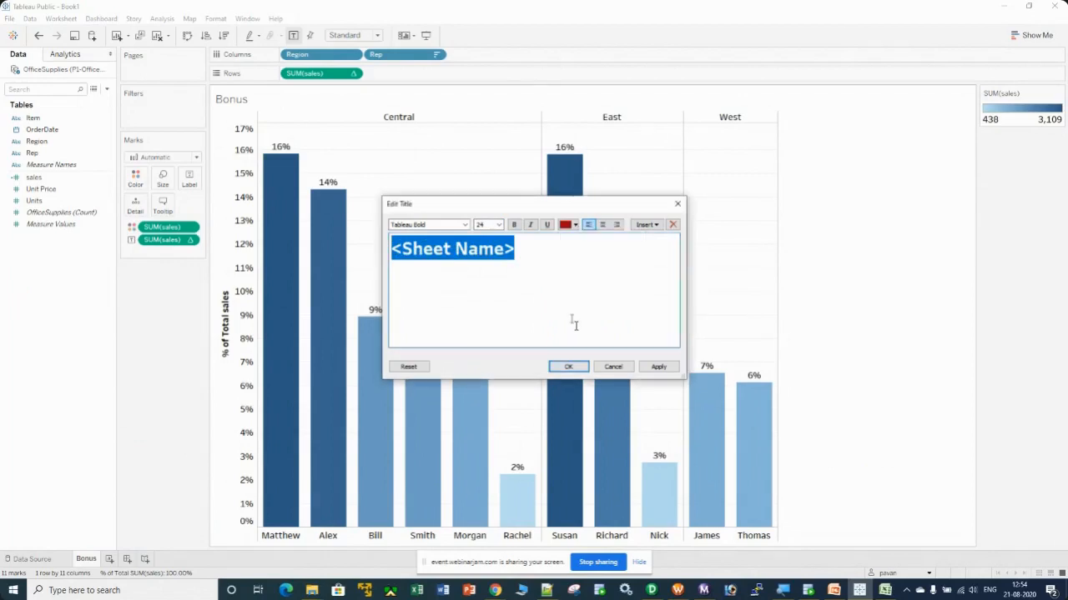
left_click(649, 368)
left_click(568, 367)
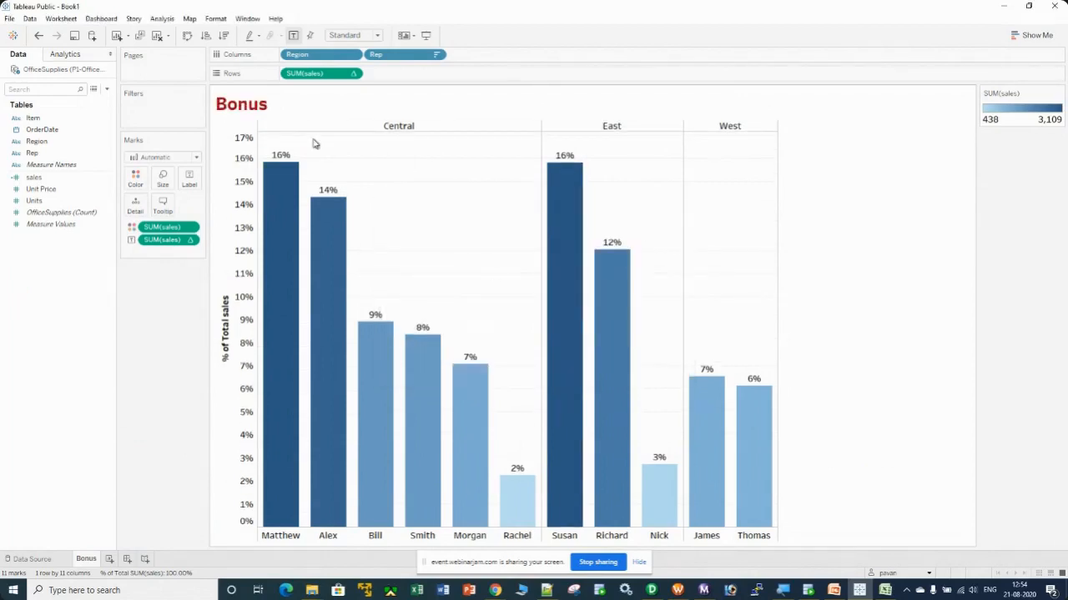
Centre the chart title above the bars
double_click(300, 111)
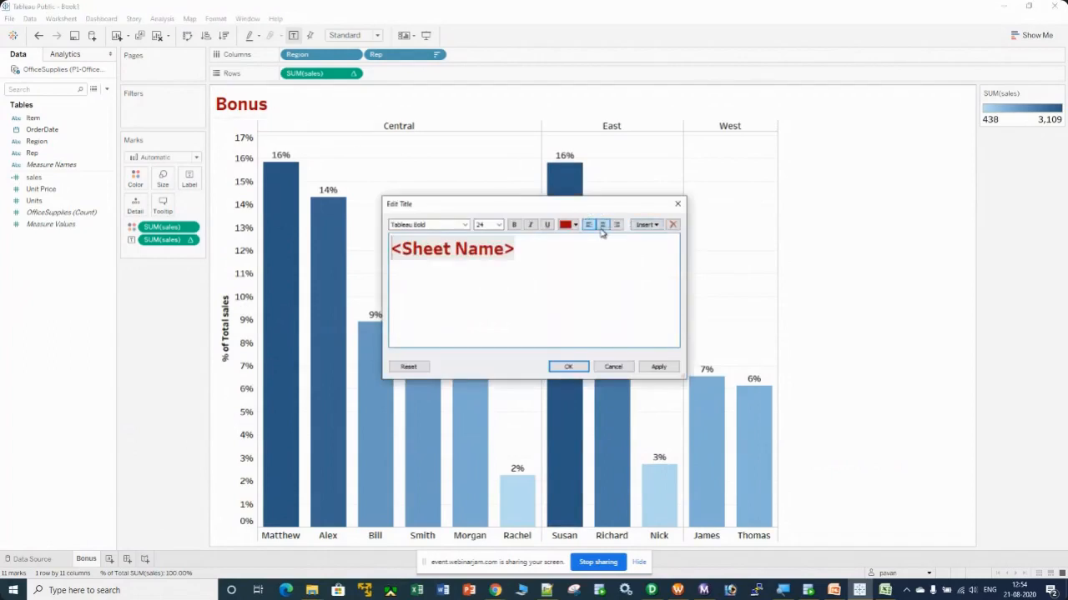
left_click(602, 225)
left_click(659, 367)
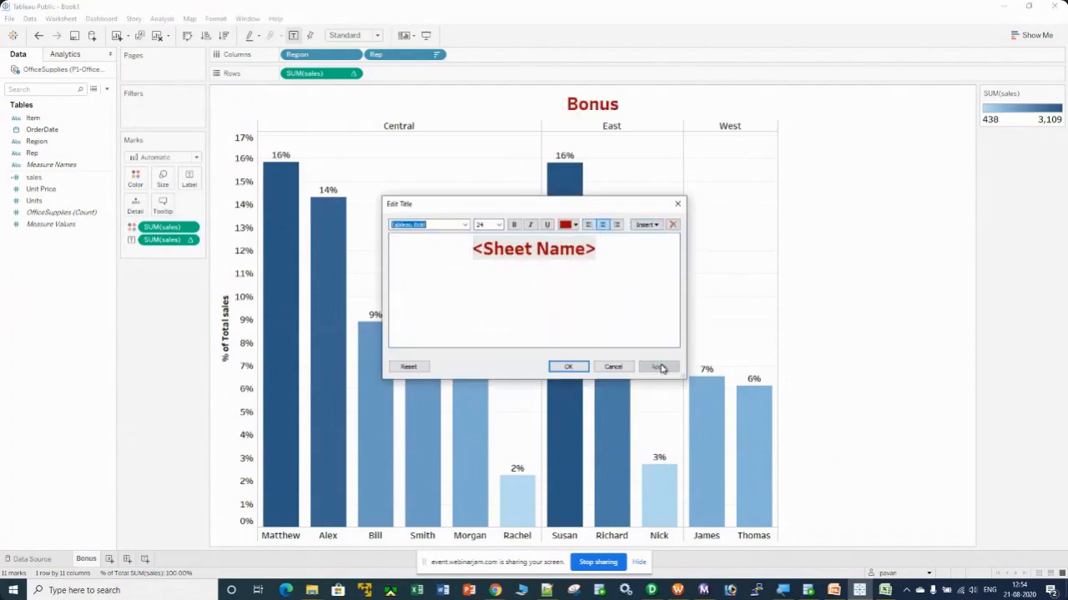
left_click(568, 367)
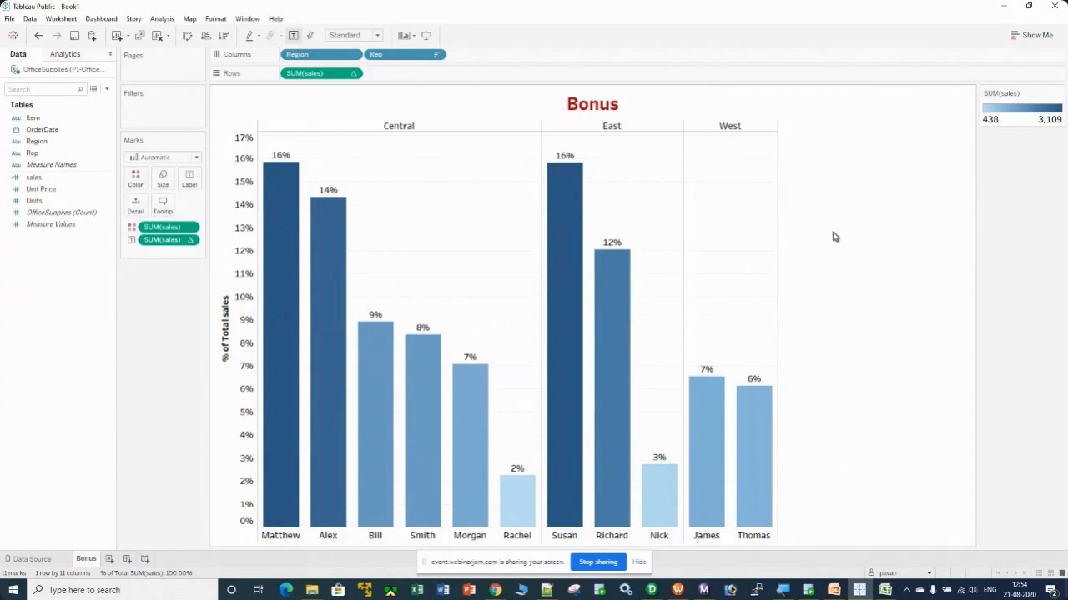
mouse_move(552, 208)
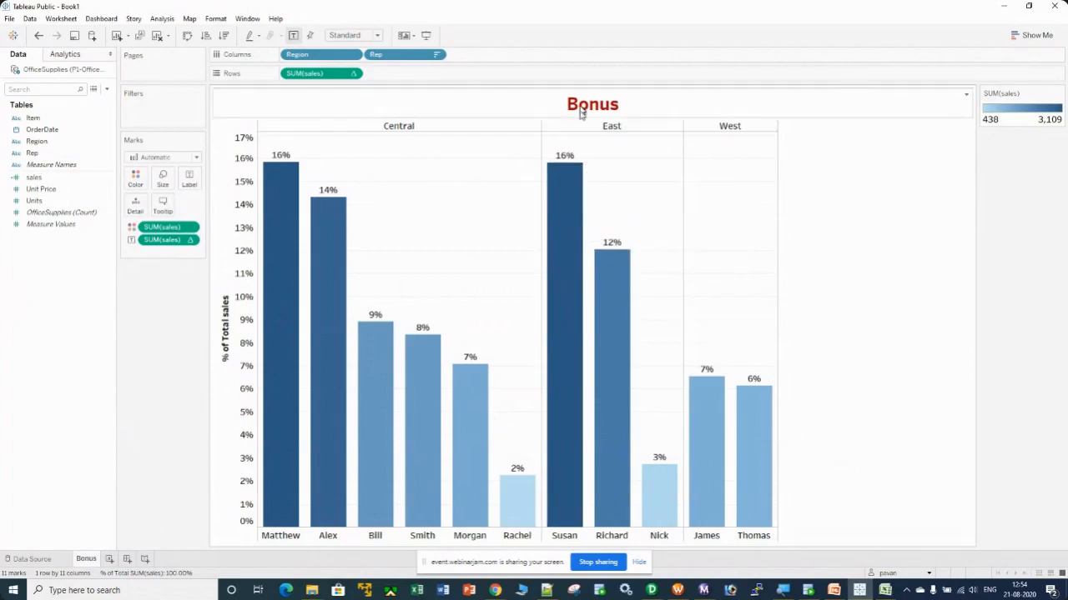
mouse_move(571, 191)
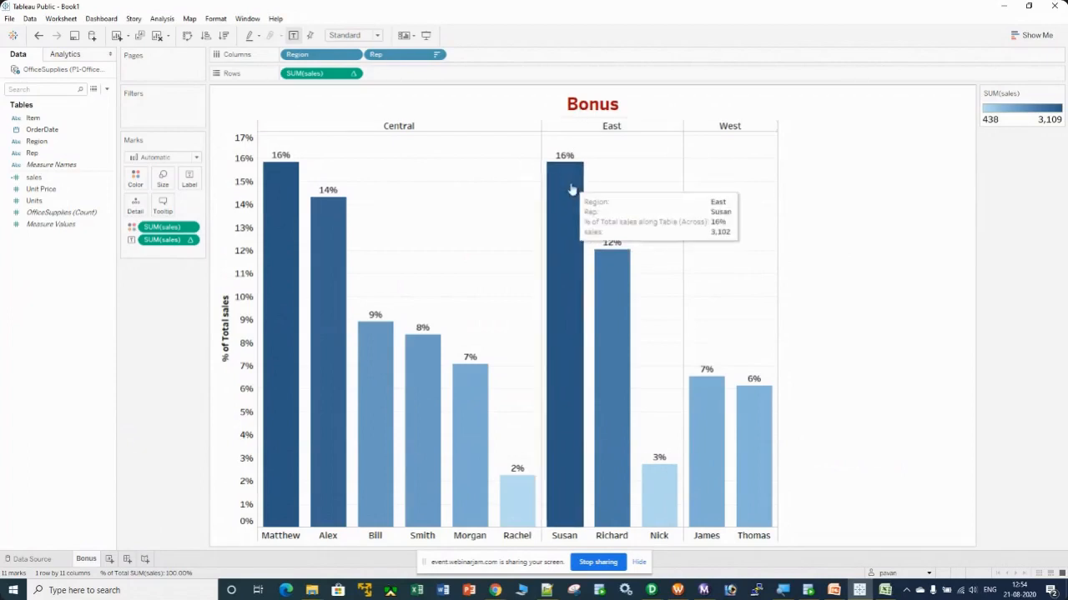
left_click(137, 182)
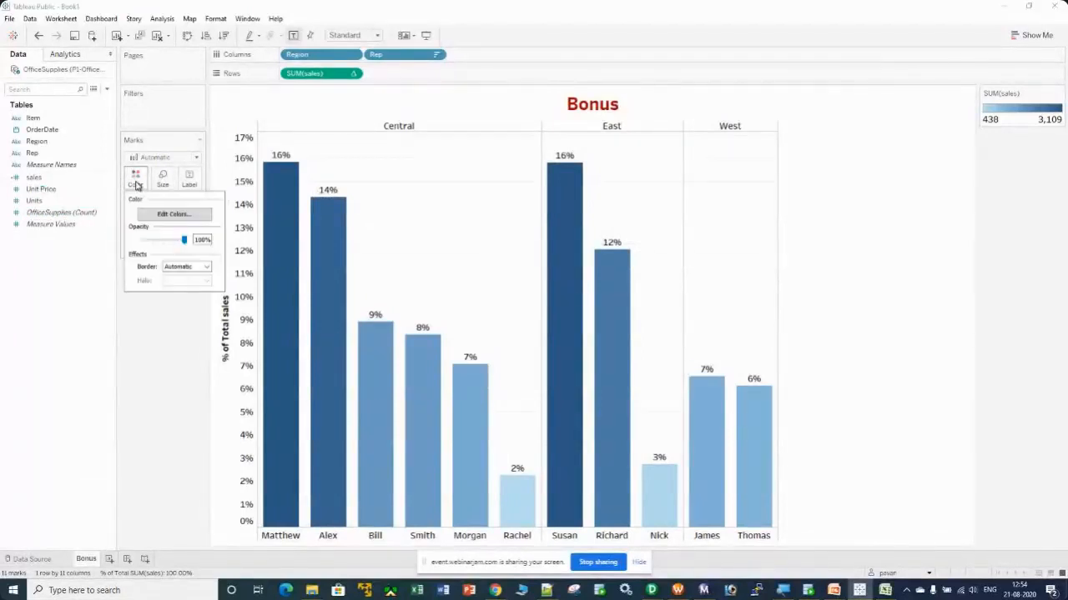
left_click(164, 216)
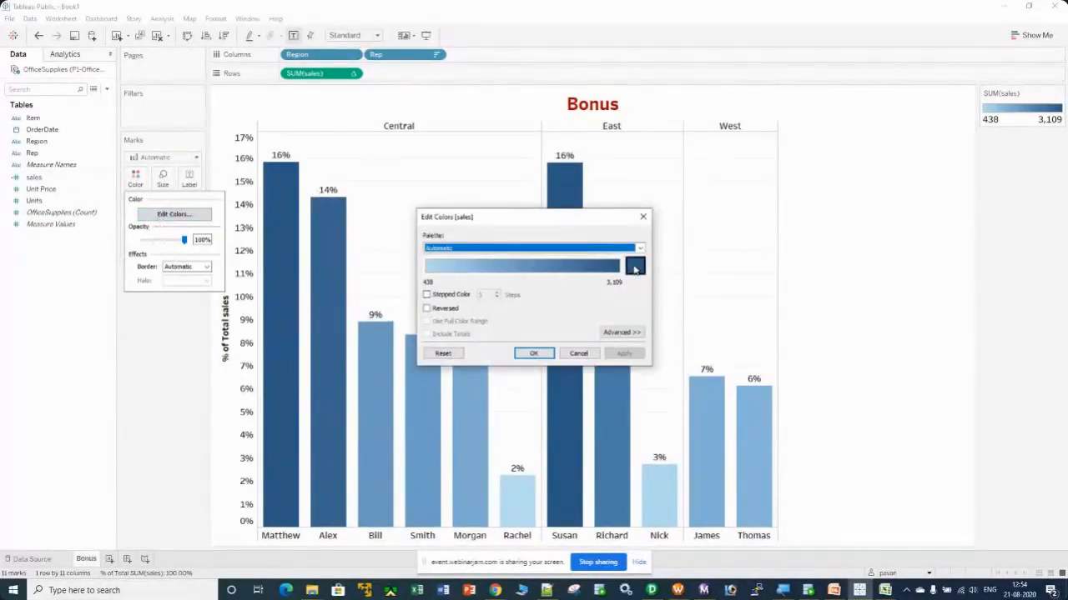
left_click(635, 267)
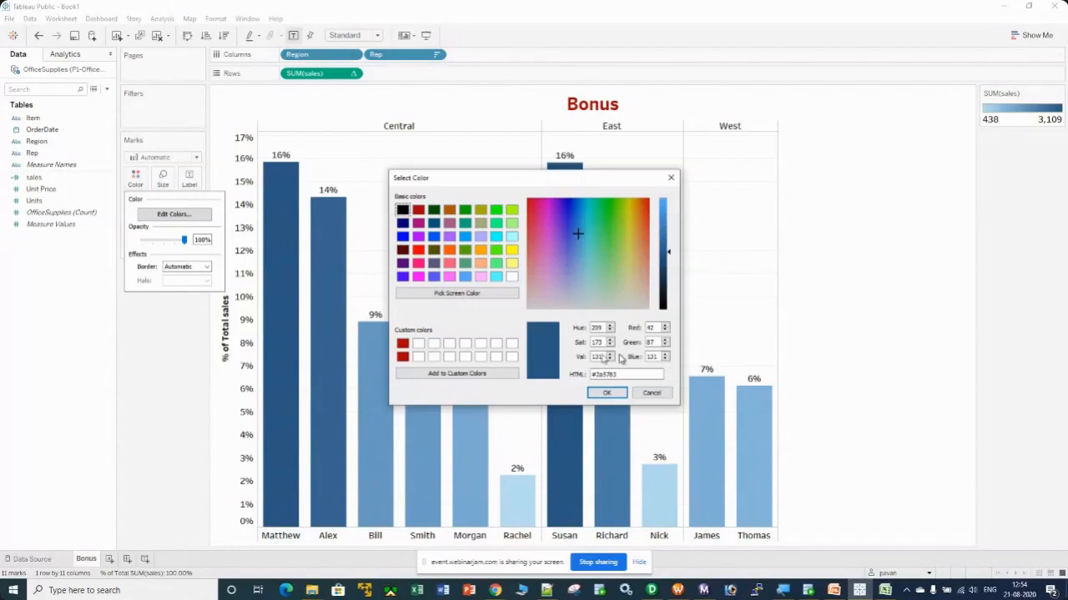
left_click(672, 182)
left_click(642, 218)
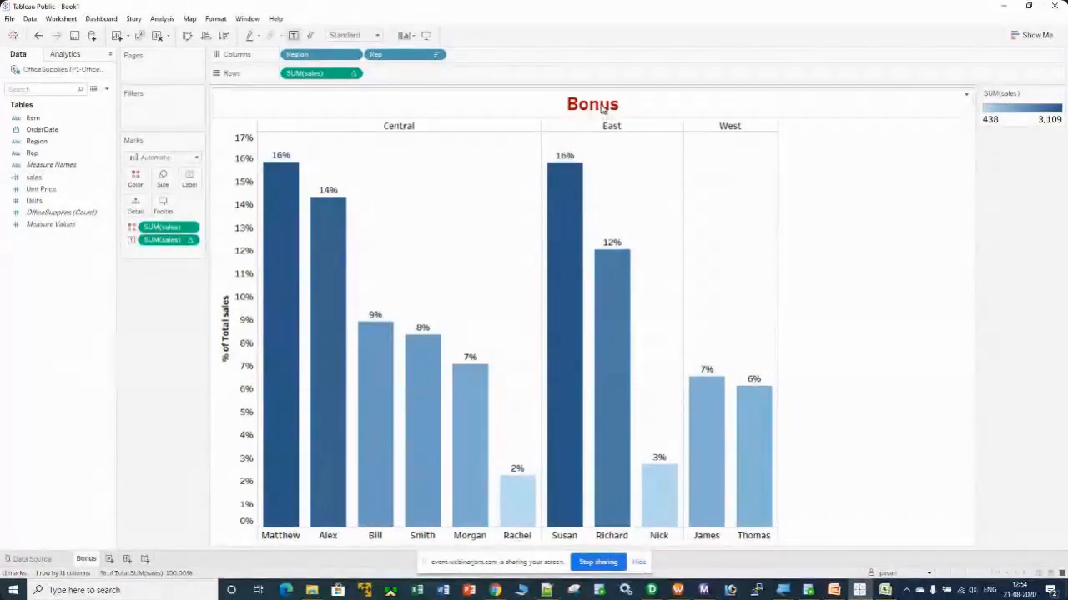
Copy the HTML code #2a5783 from the sales palette's dark blue colour and accept it as a custom sequential palette
mouse_move(561, 190)
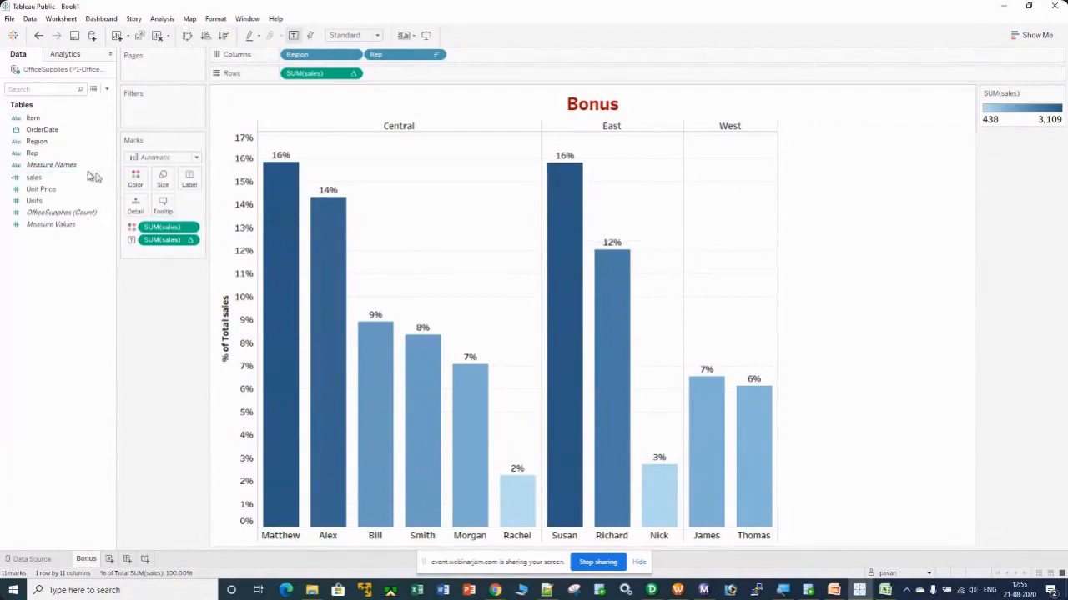
left_click(135, 177)
left_click(161, 216)
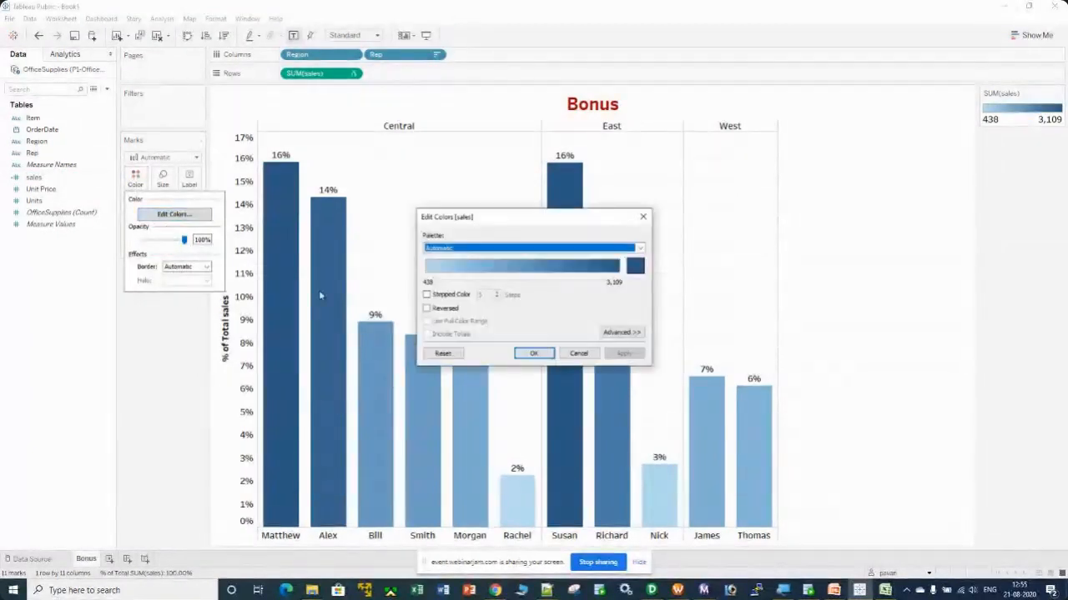
left_click(639, 271)
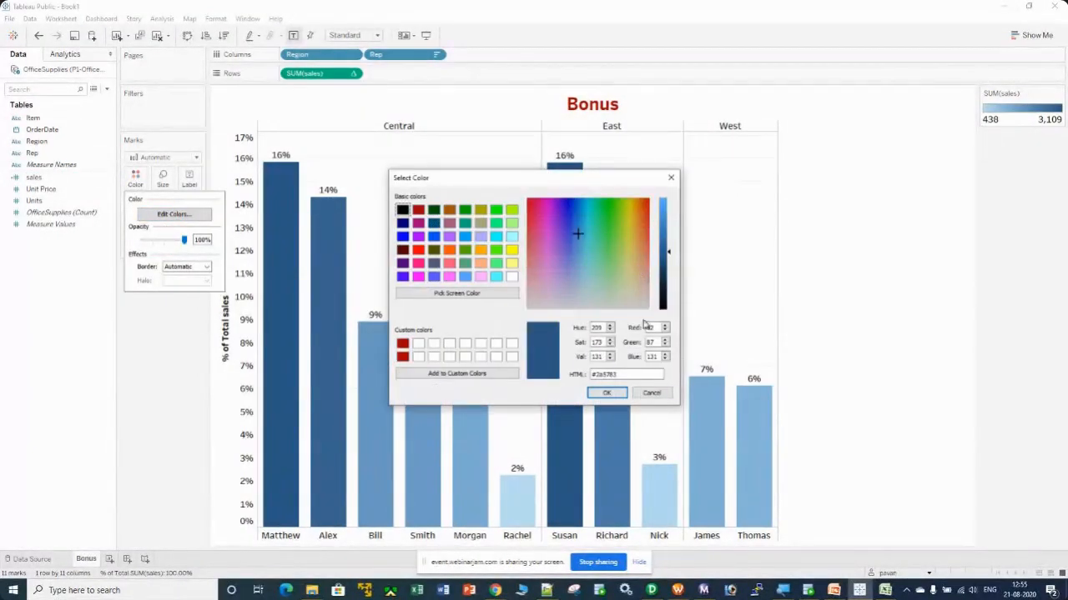
left_click(621, 373)
double_click(621, 374)
key("ctrl+c")
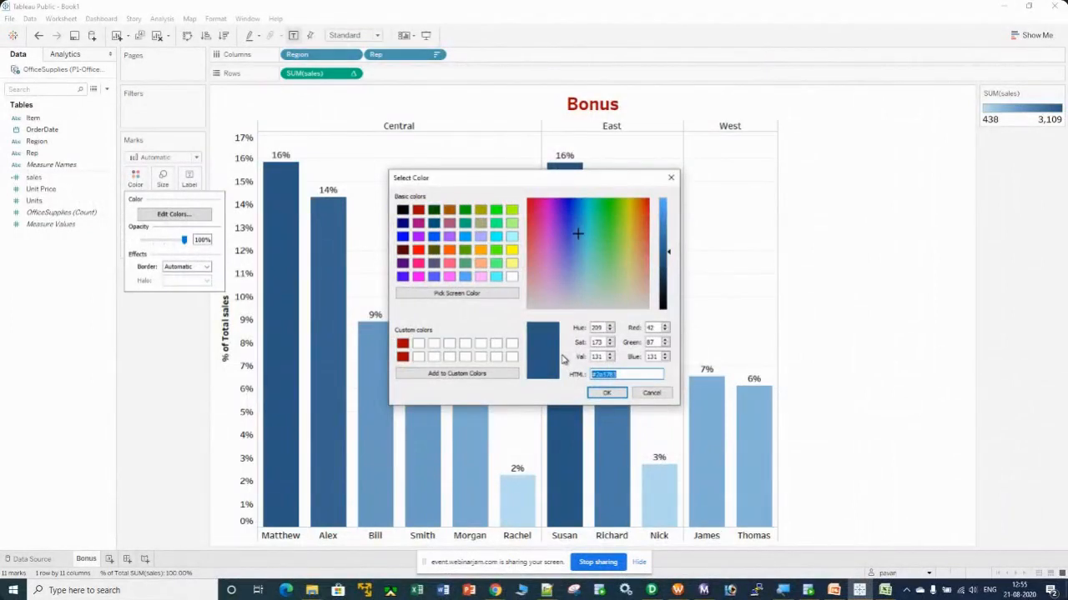
left_click(615, 396)
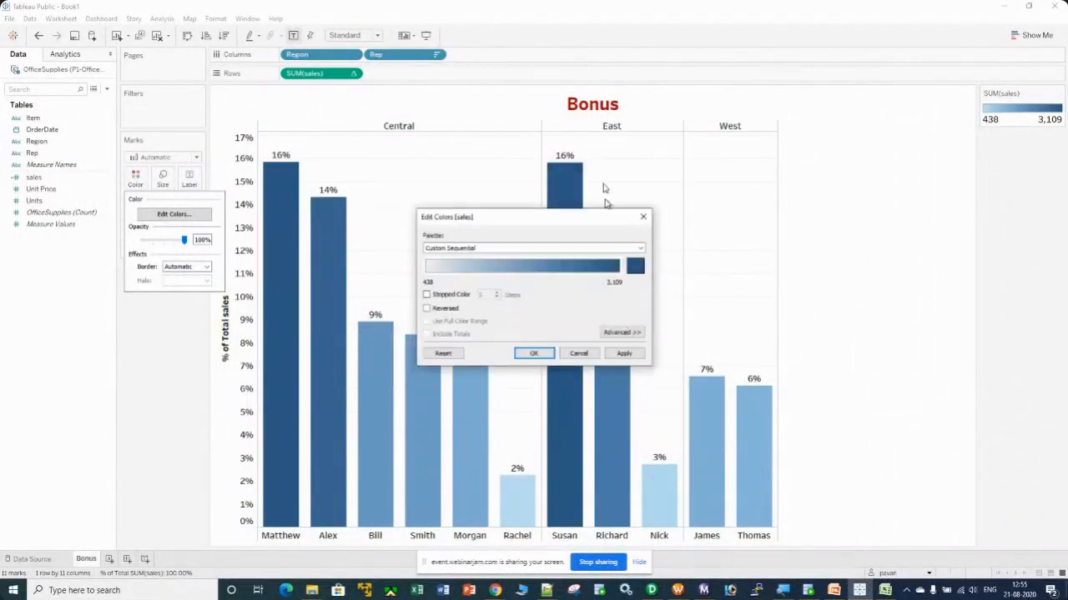
left_click(533, 353)
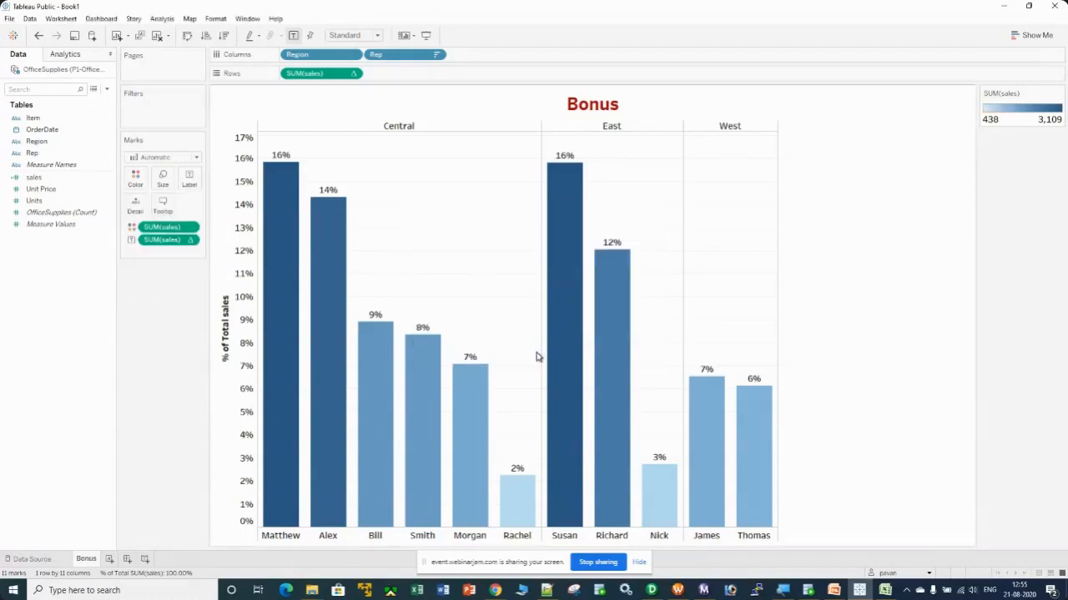
Set the chart title's colour to the copied HTML code #2a5783
double_click(690, 101)
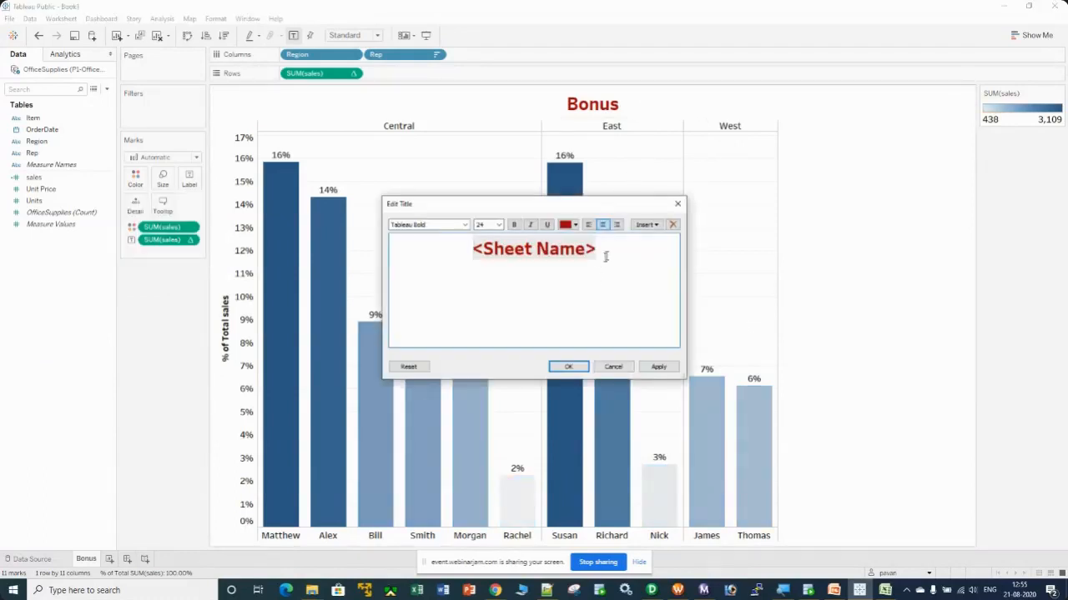
triple_click(416, 249)
left_click(576, 226)
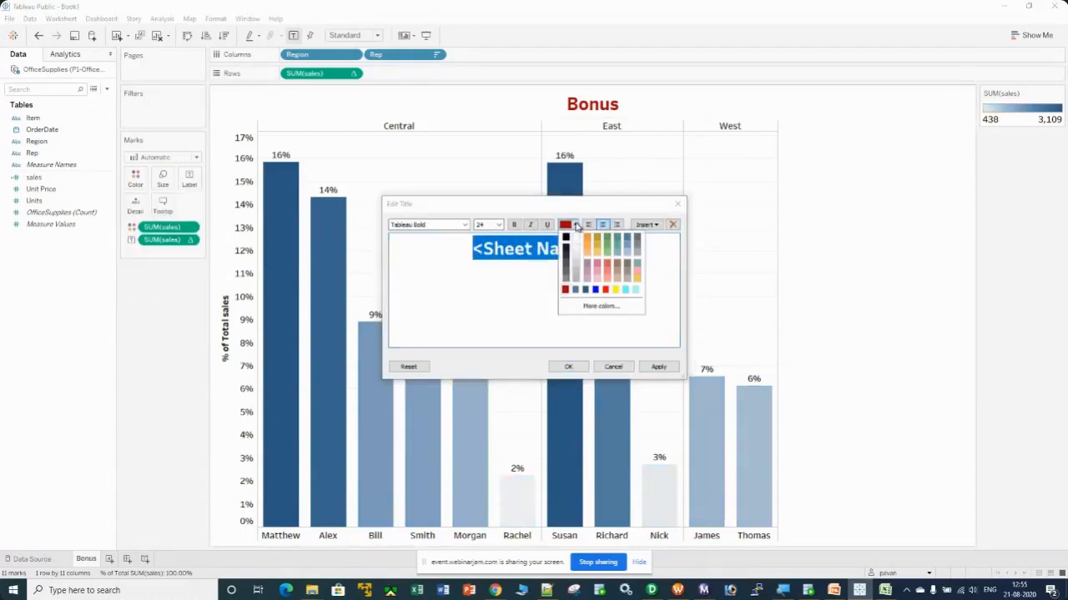
left_click(601, 306)
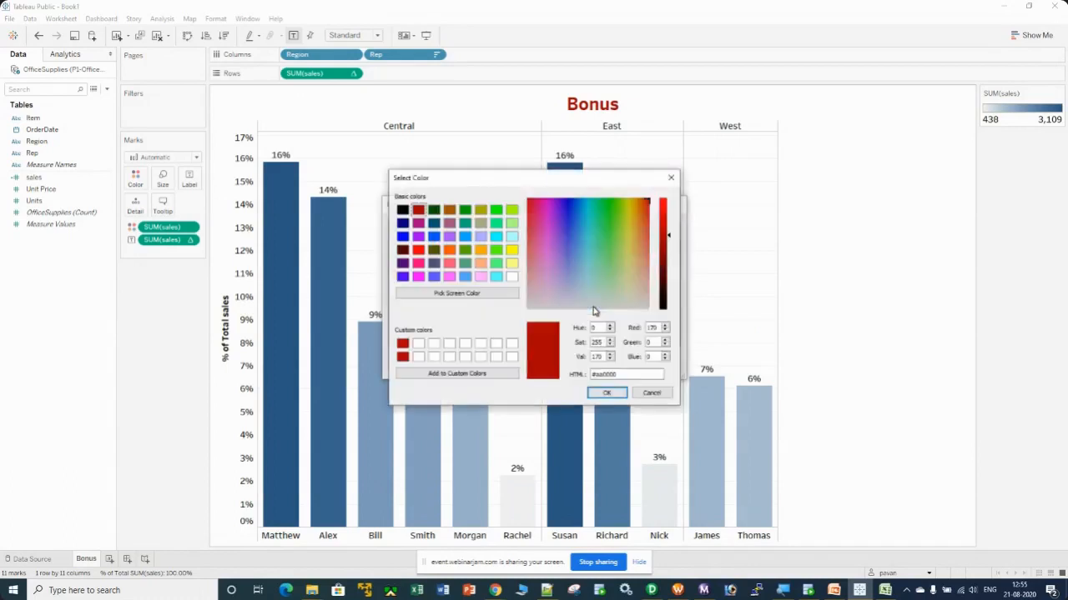
left_click(402, 356)
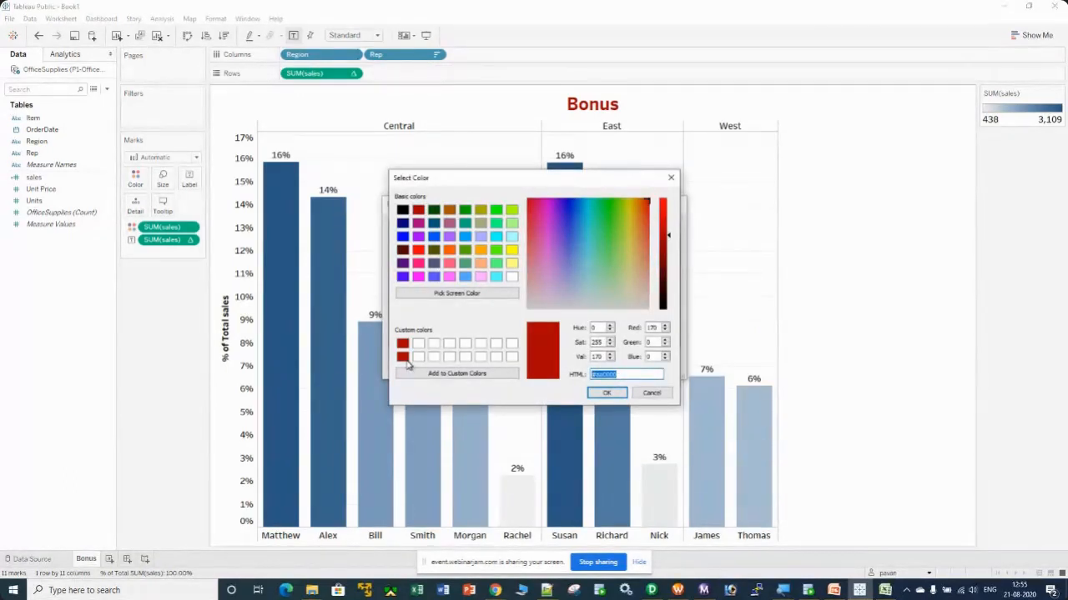
key("ctrl+v")
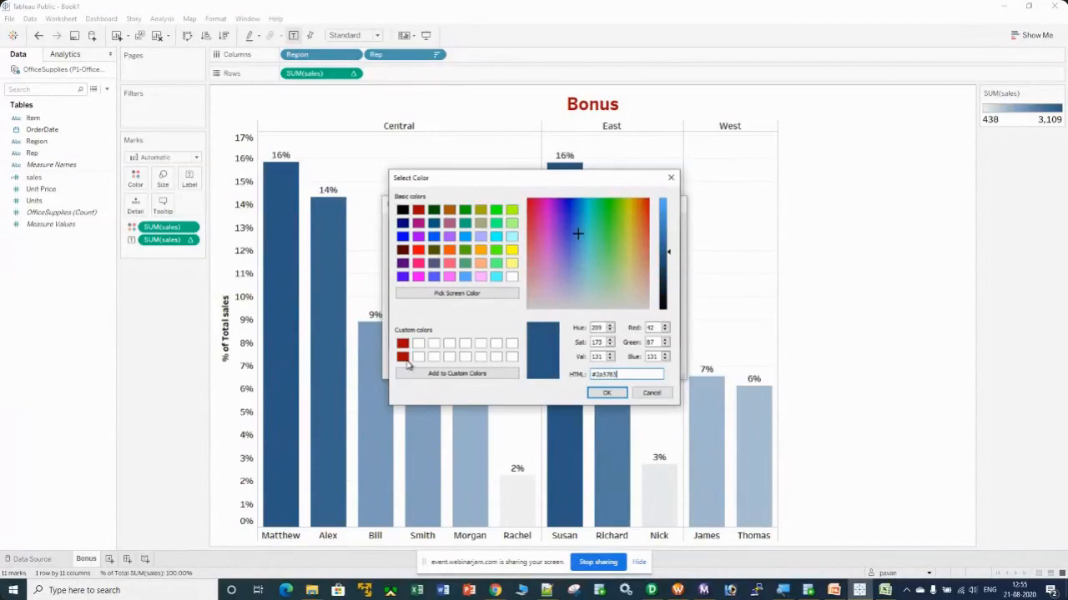
left_click(607, 392)
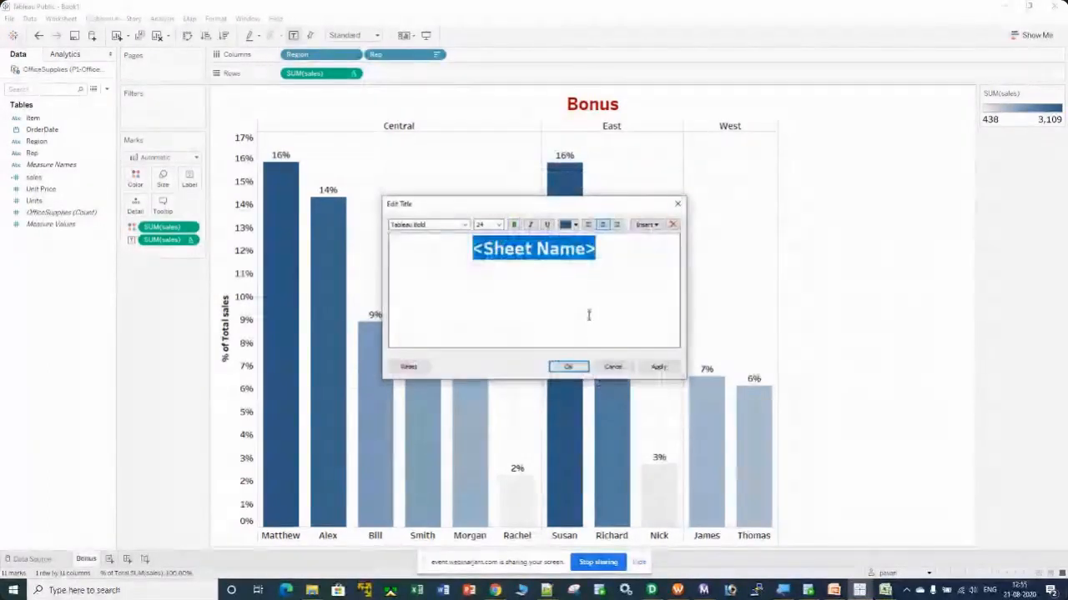
left_click(658, 368)
left_click(573, 368)
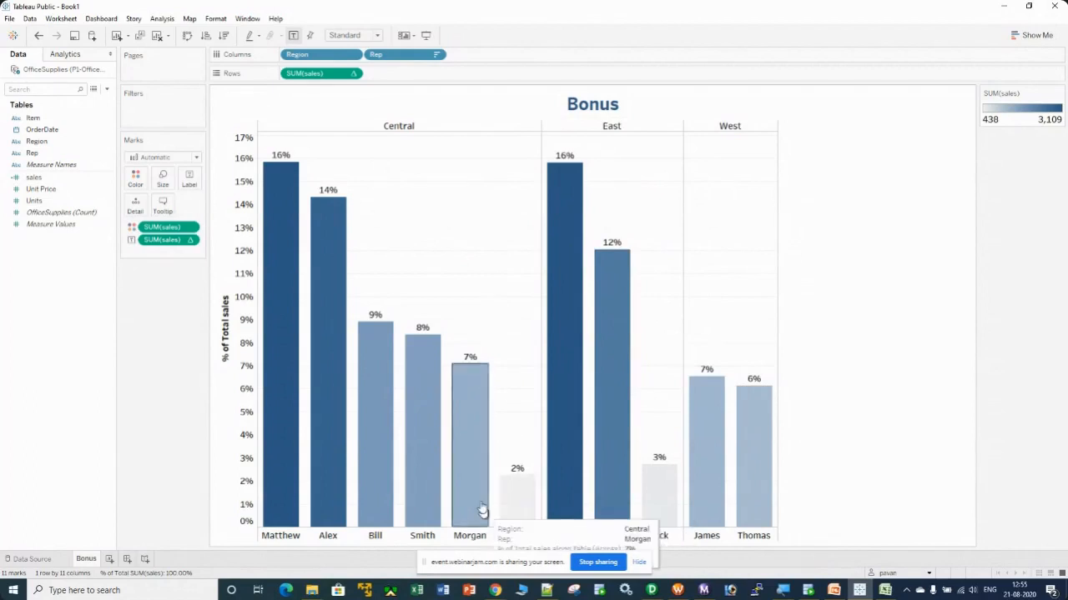
Move the screen-sharing bar away from the chart and switch to the WebinarJam live broadcast chat in Chrome
left_click_drag(521, 567, 973, 25)
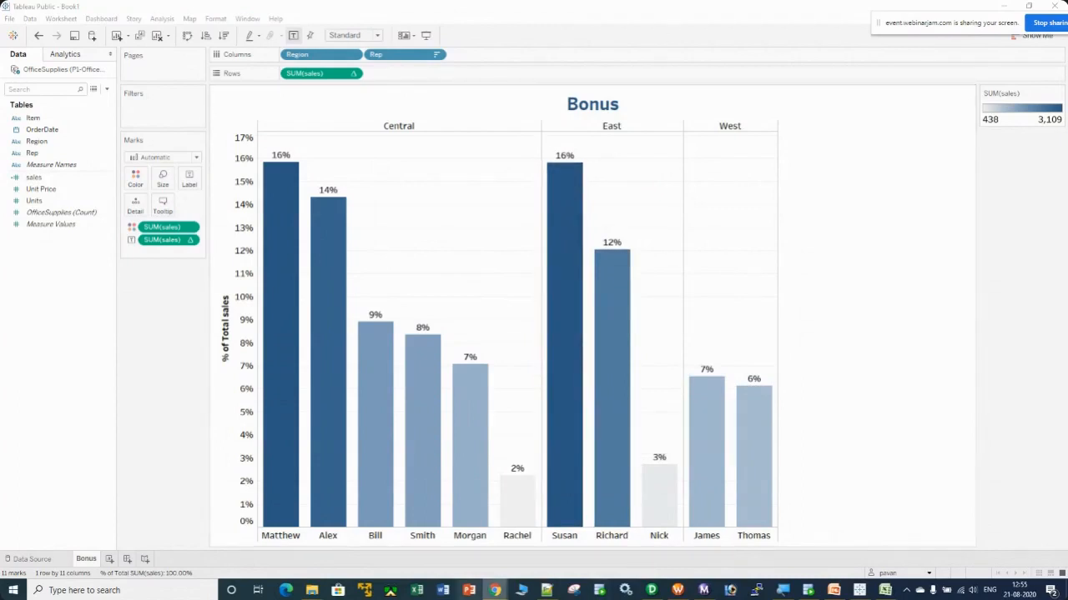
mouse_move(489, 591)
left_click(446, 544)
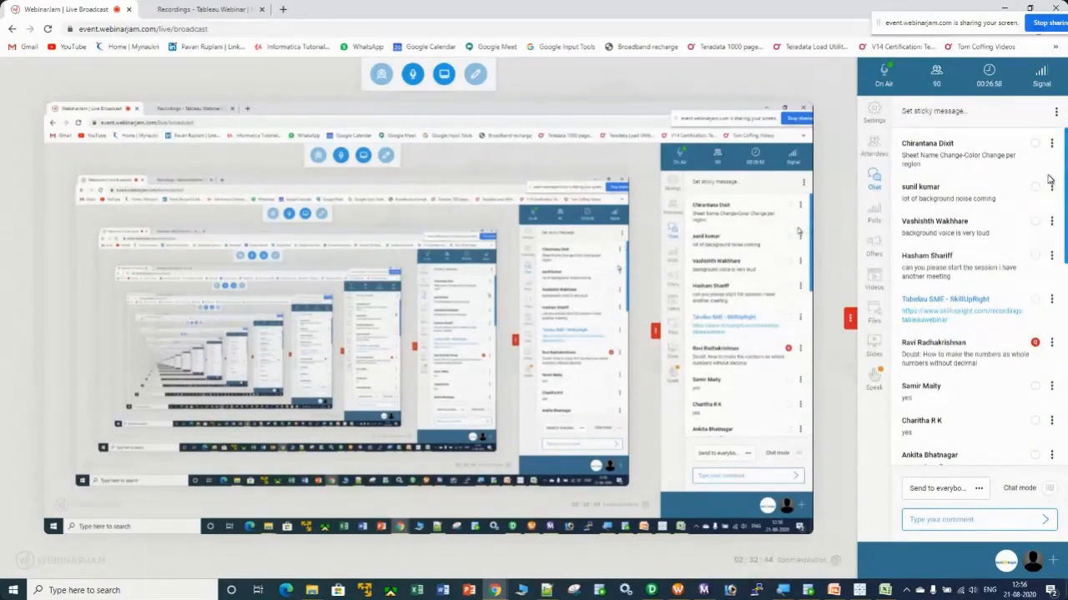
Return to Tableau, colour the bars by Region instead of sales, and move the Region colour legend below the Marks card
key("alt+Tab")
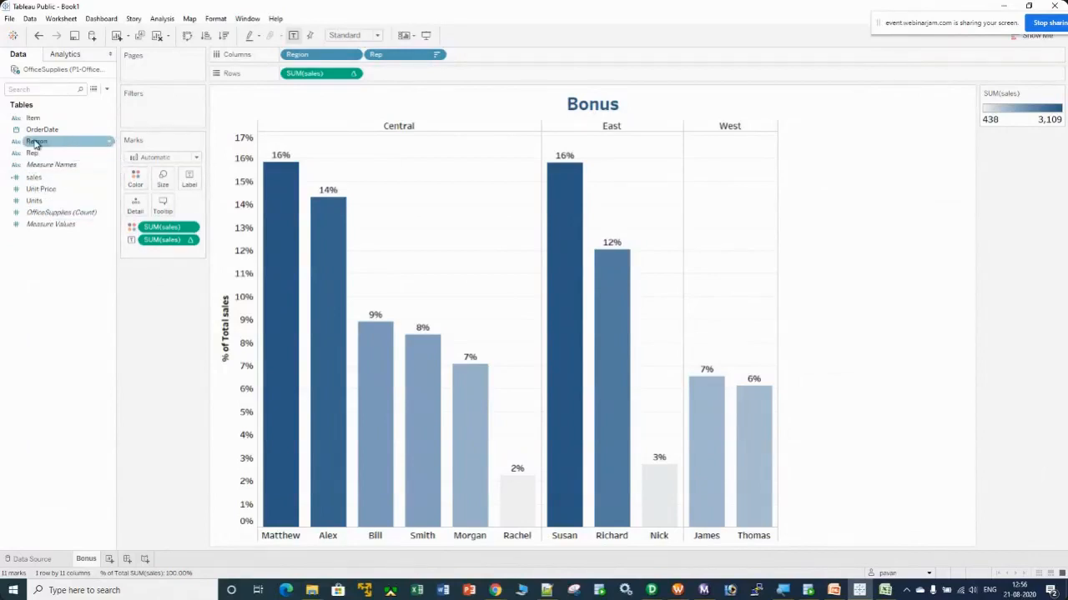
left_click_drag(31, 142, 134, 178)
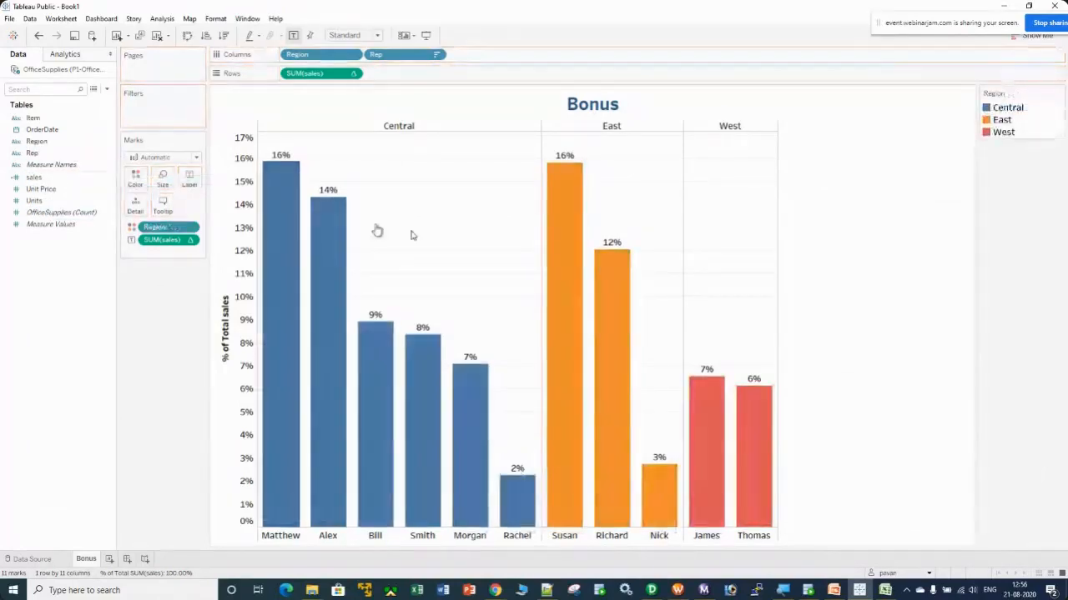
left_click_drag(1020, 89, 177, 319)
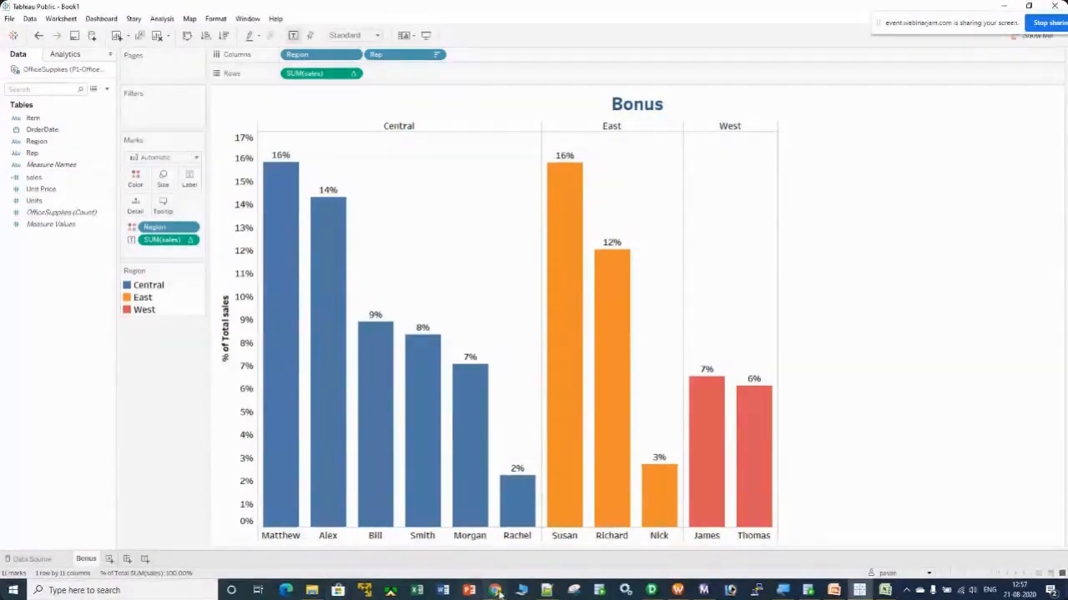
Check the WebinarJam live broadcast chat in Chrome and return to the Bonus chart in Tableau
mouse_move(495, 590)
left_click(467, 526)
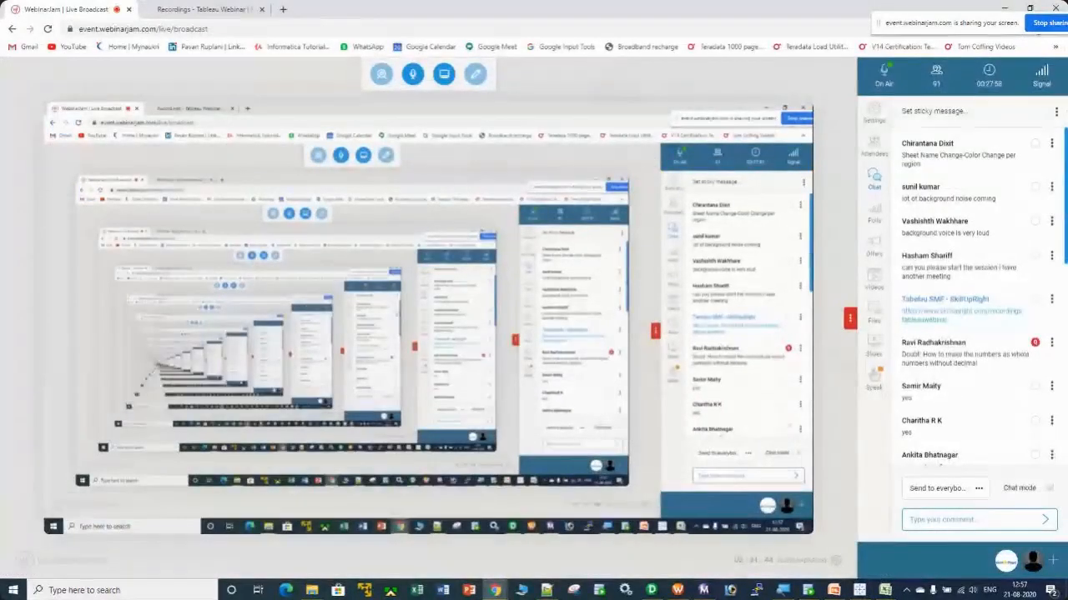
left_click(1005, 7)
Add Region as a filter on the Bonus chart with Central, East and West all selected
left_click_drag(36, 141, 14, 143)
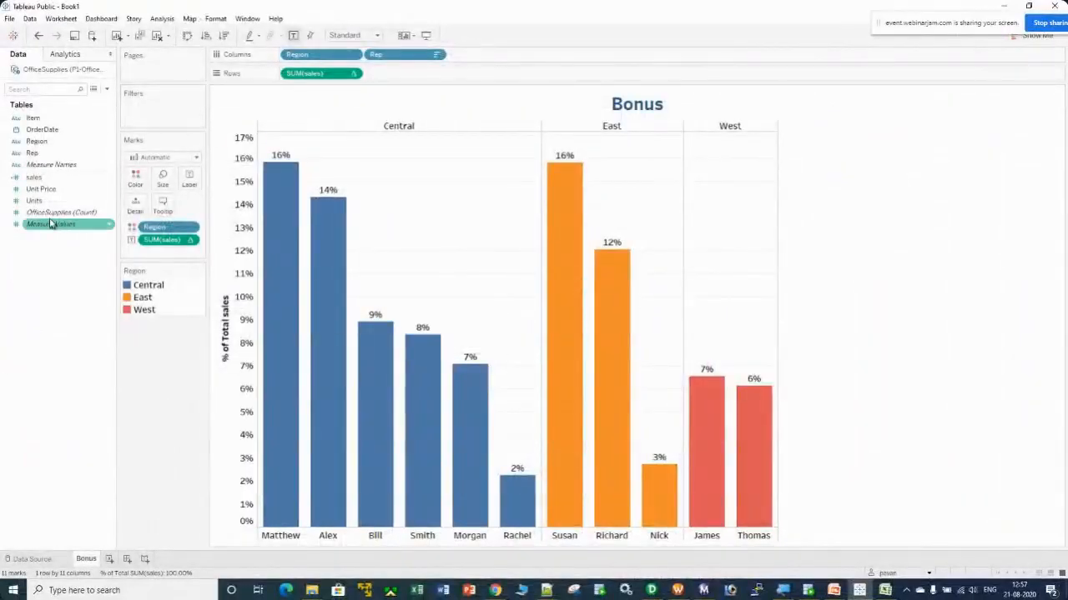
left_click_drag(36, 147, 146, 113)
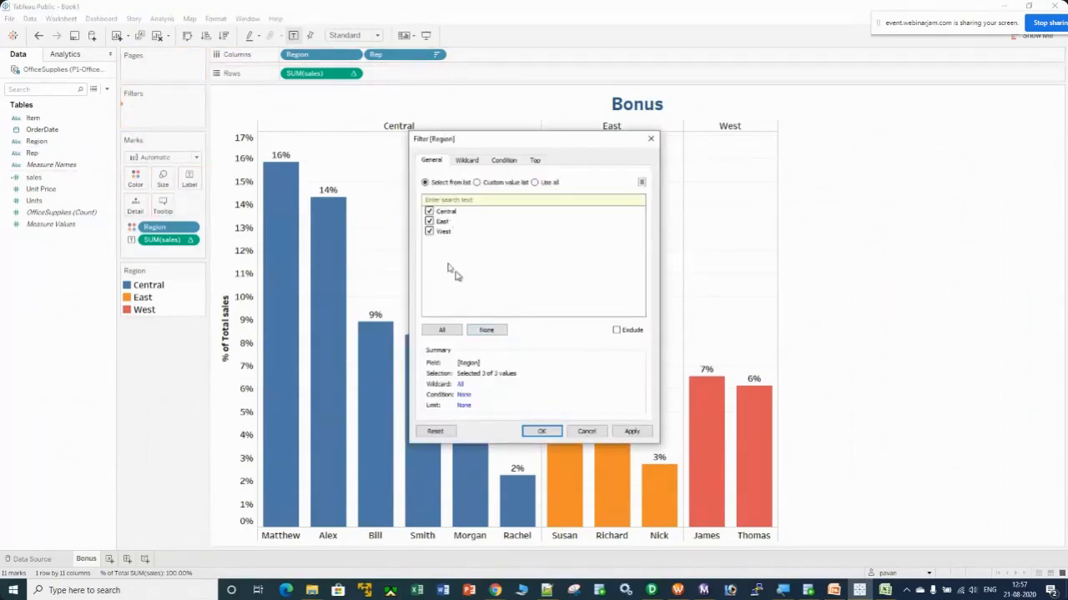
left_click(632, 432)
left_click(549, 431)
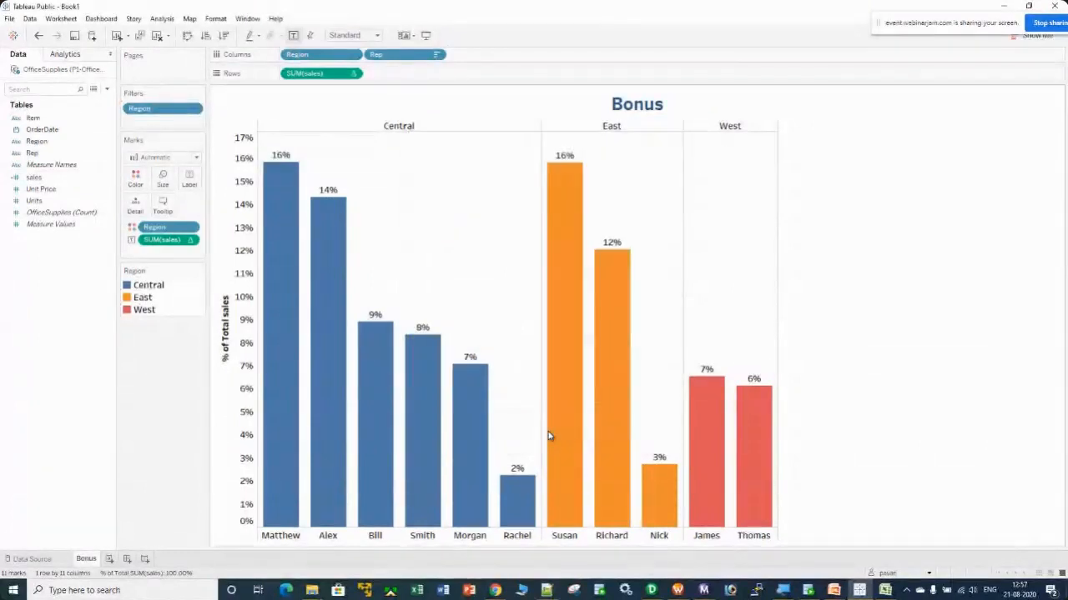
Edit the Region filter to exclude East and West so only Central is kept
left_click(193, 112)
left_click(189, 121)
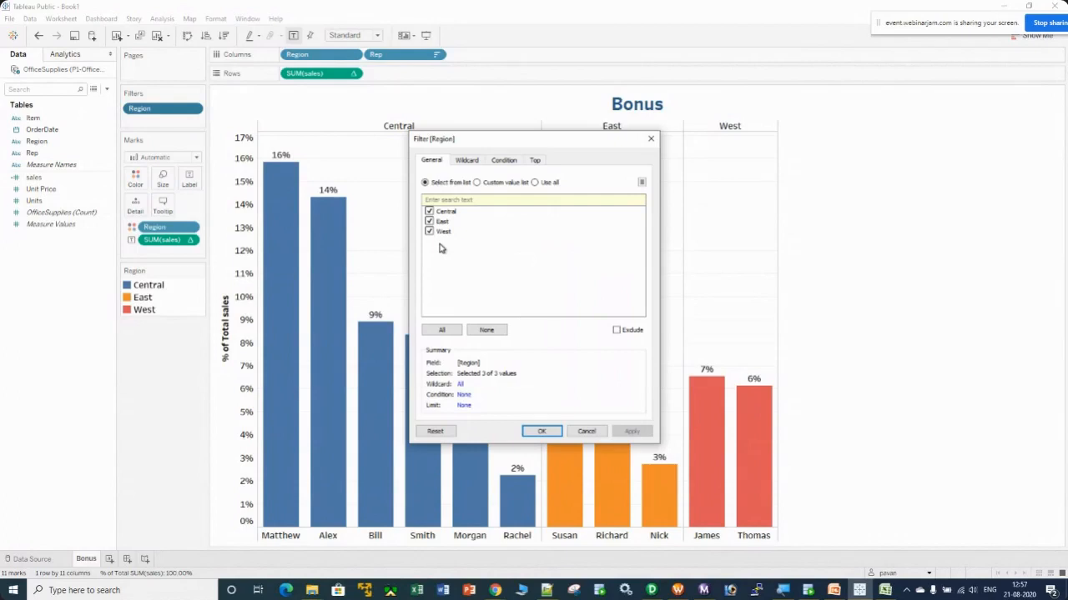
left_click(429, 232)
left_click(430, 222)
left_click(627, 432)
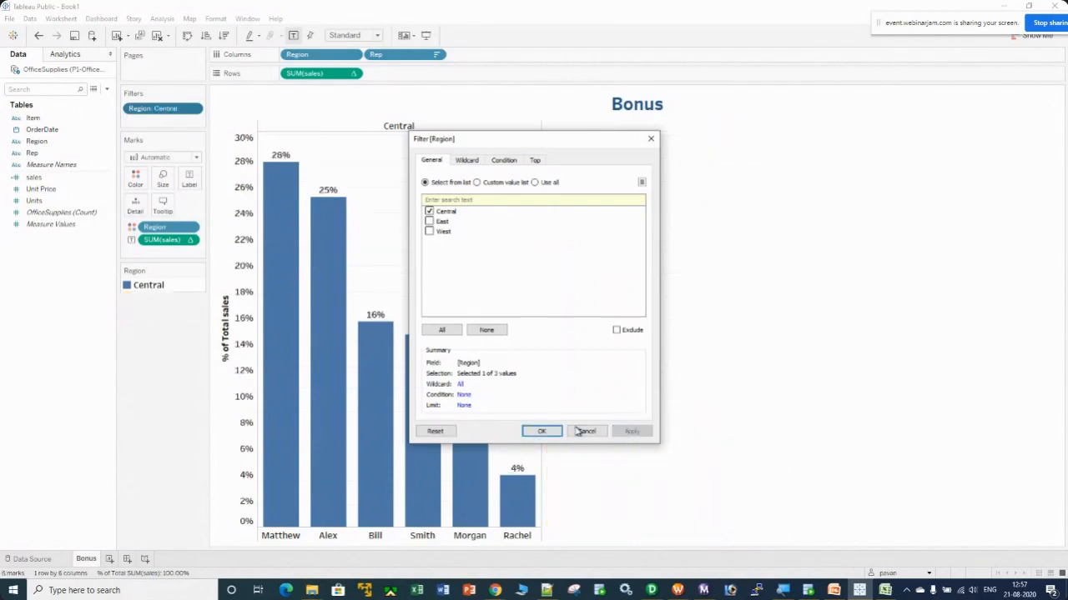
left_click(540, 432)
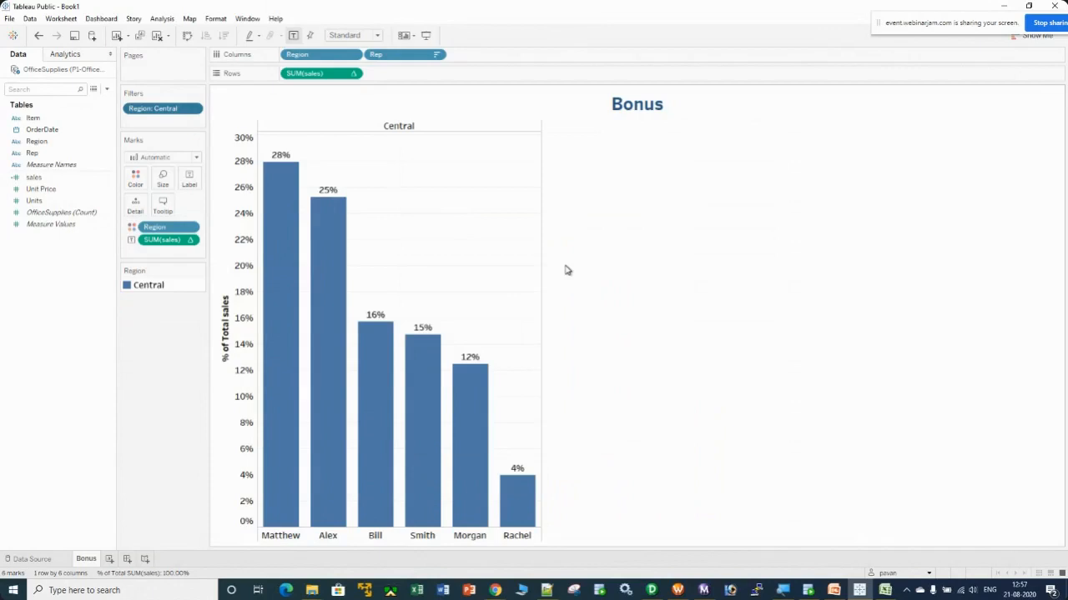
Edit the Region filter to include East alongside Central
left_click(193, 111)
left_click(197, 159)
left_click(429, 222)
left_click(633, 432)
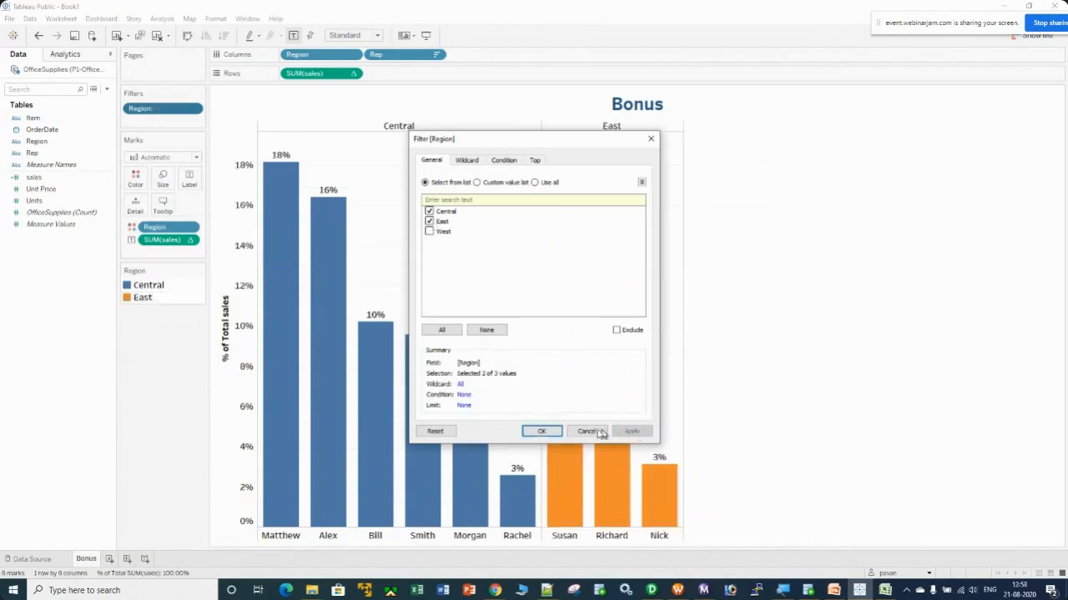
left_click(542, 432)
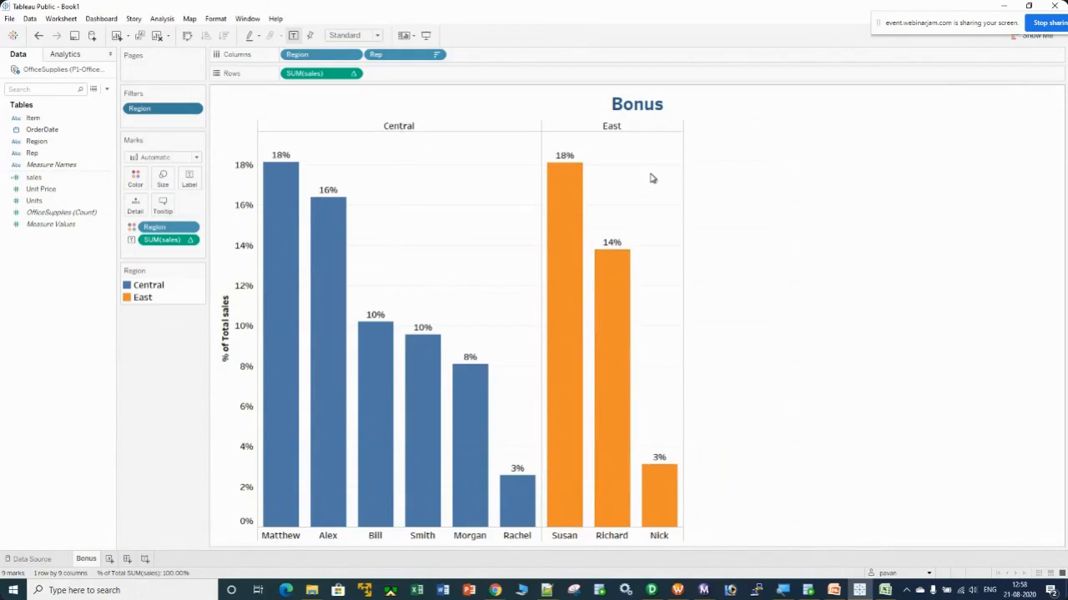
Show the interactive Region filter card and place it below the Region colour legend
left_click(194, 109)
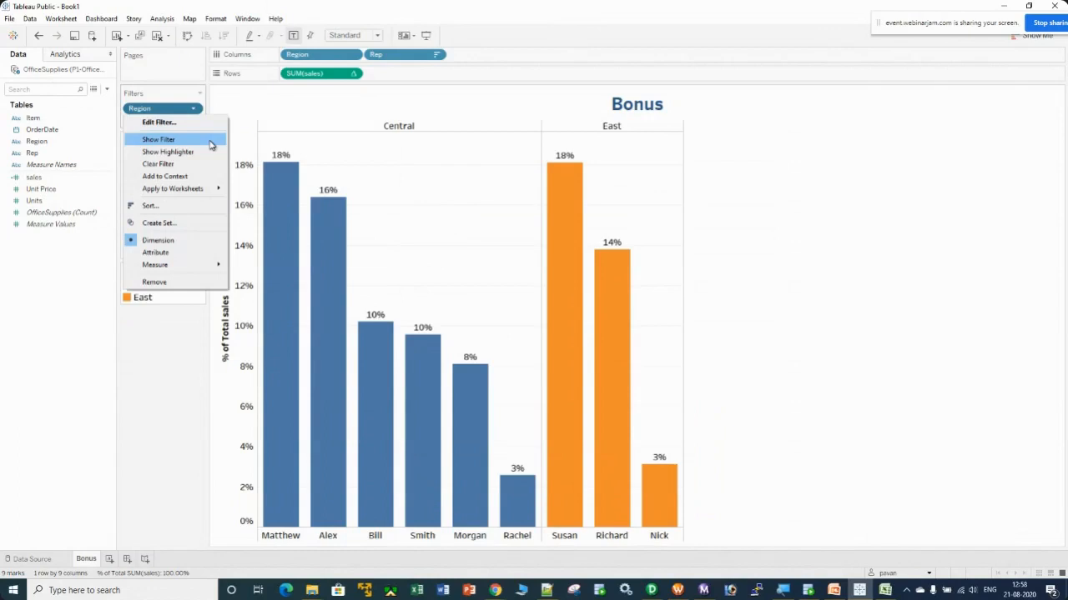
left_click(211, 144)
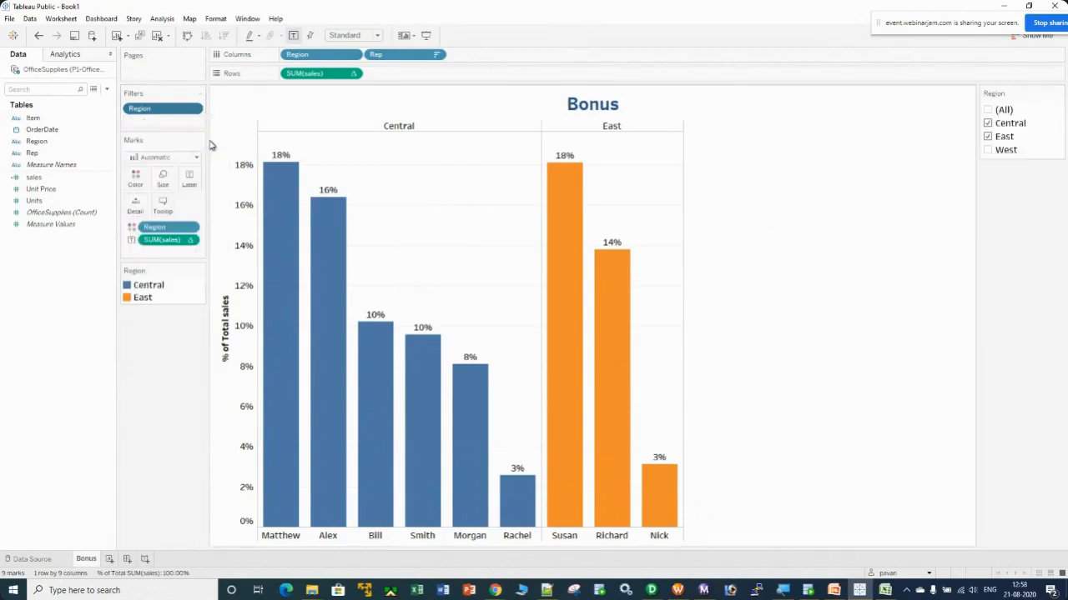
left_click_drag(659, 179, 176, 333)
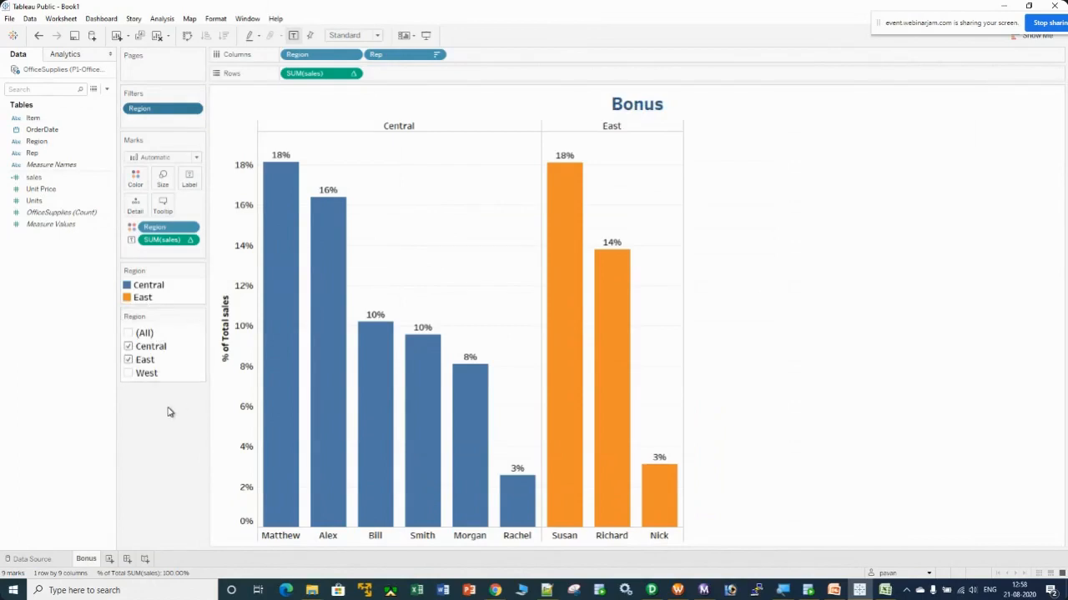
Toggle the East and West regions in the Region filter card, finishing with all regions selected
left_click(127, 386)
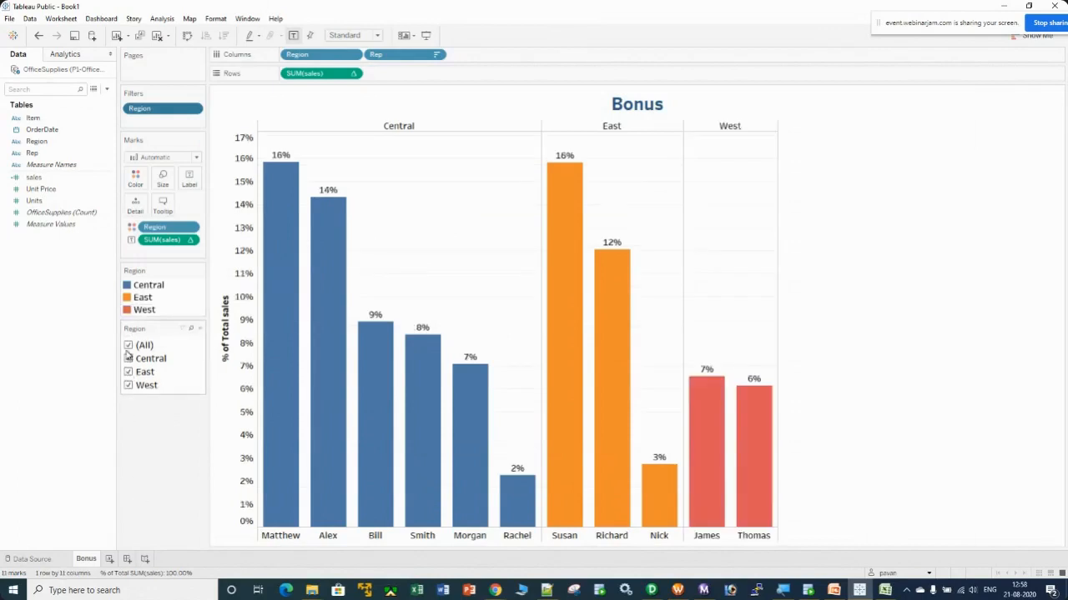
left_click(128, 346)
left_click(129, 334)
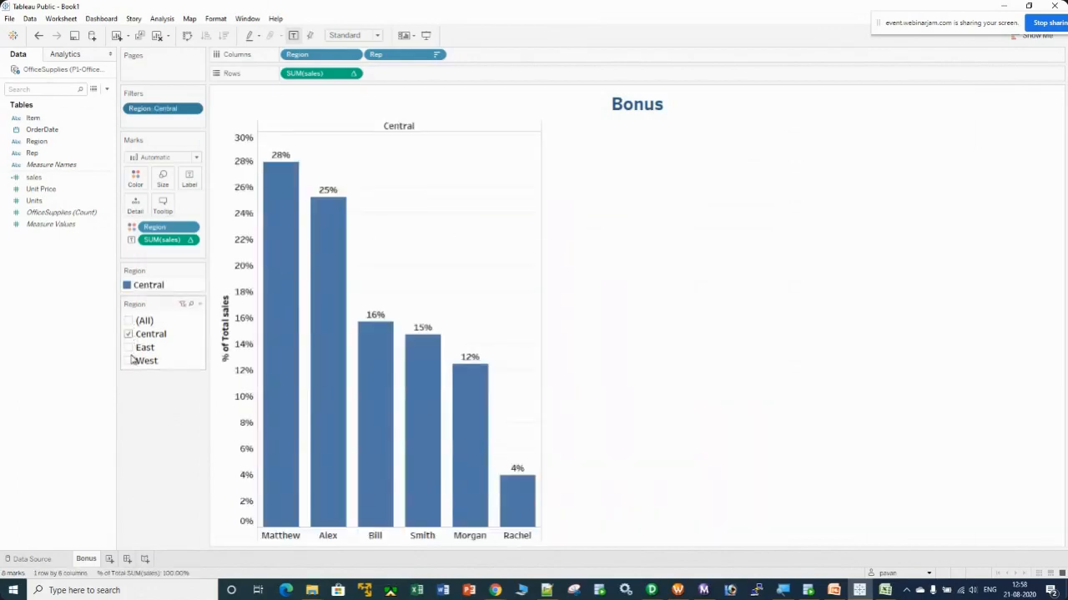
left_click(129, 349)
left_click(129, 374)
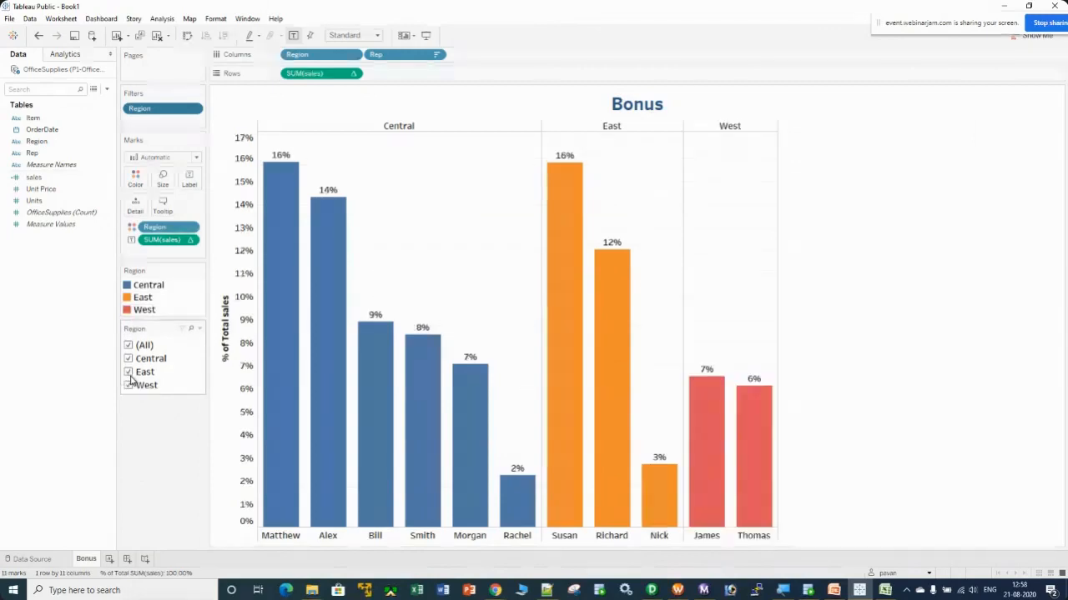
left_click(129, 375)
left_click(129, 375)
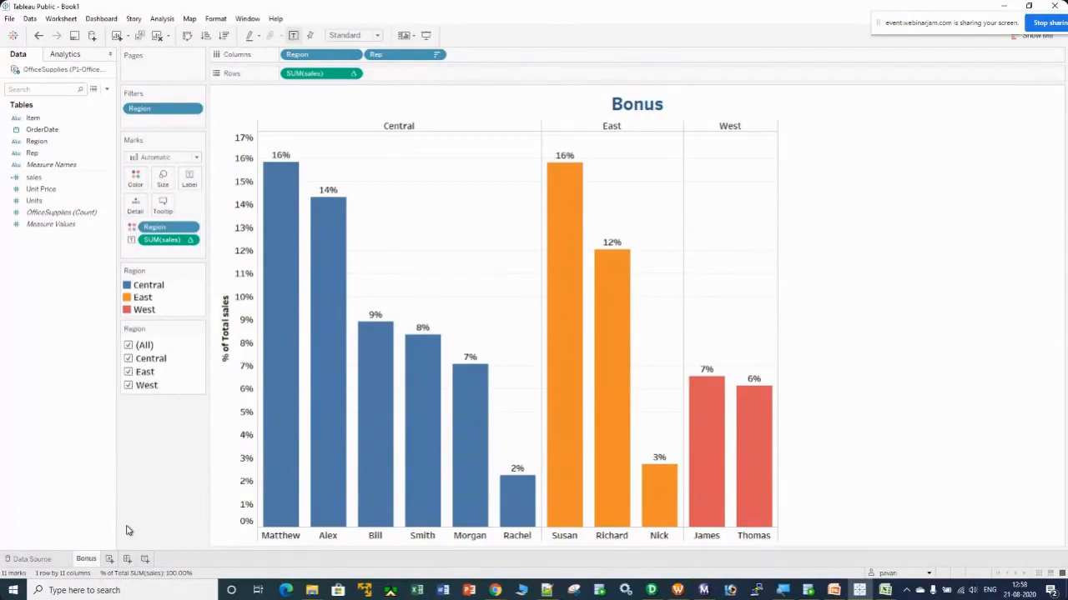
Try limiting the Region filter to the top 5 by sum of sales, and undo that limit
left_click(194, 109)
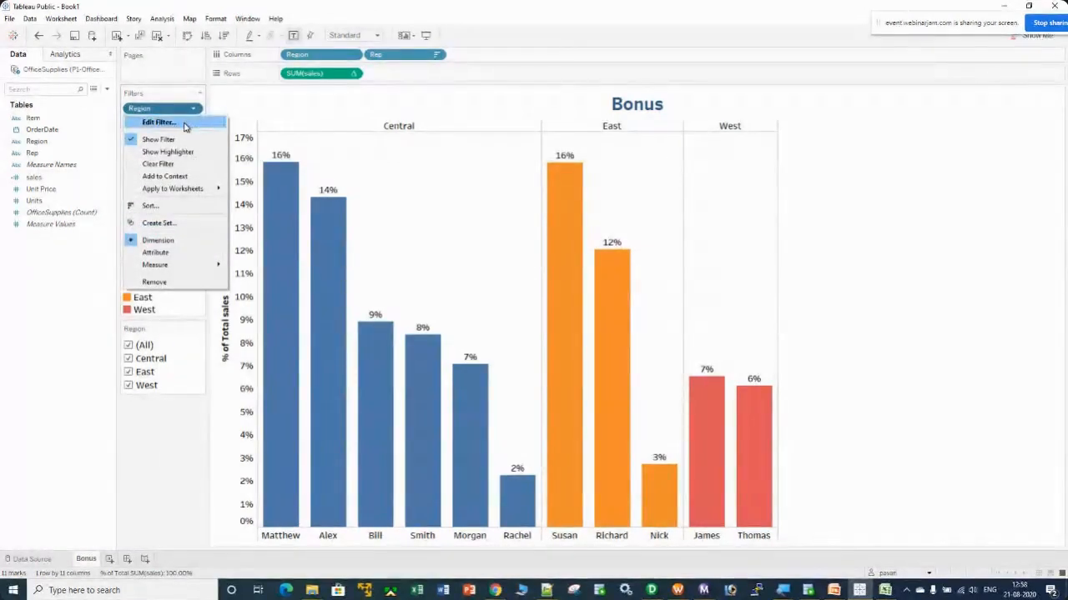
left_click(177, 123)
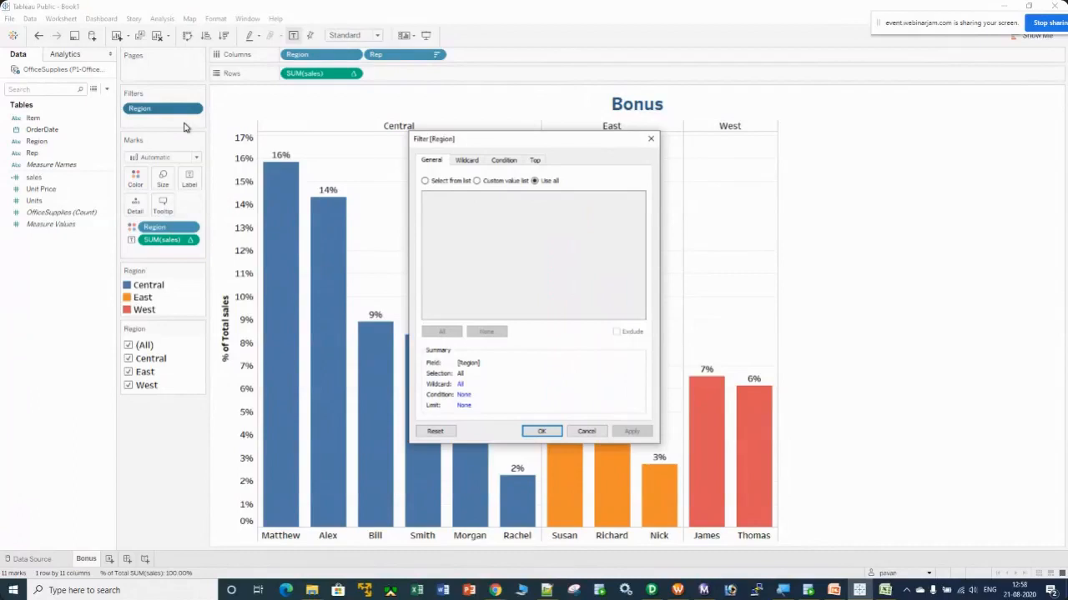
left_click(535, 160)
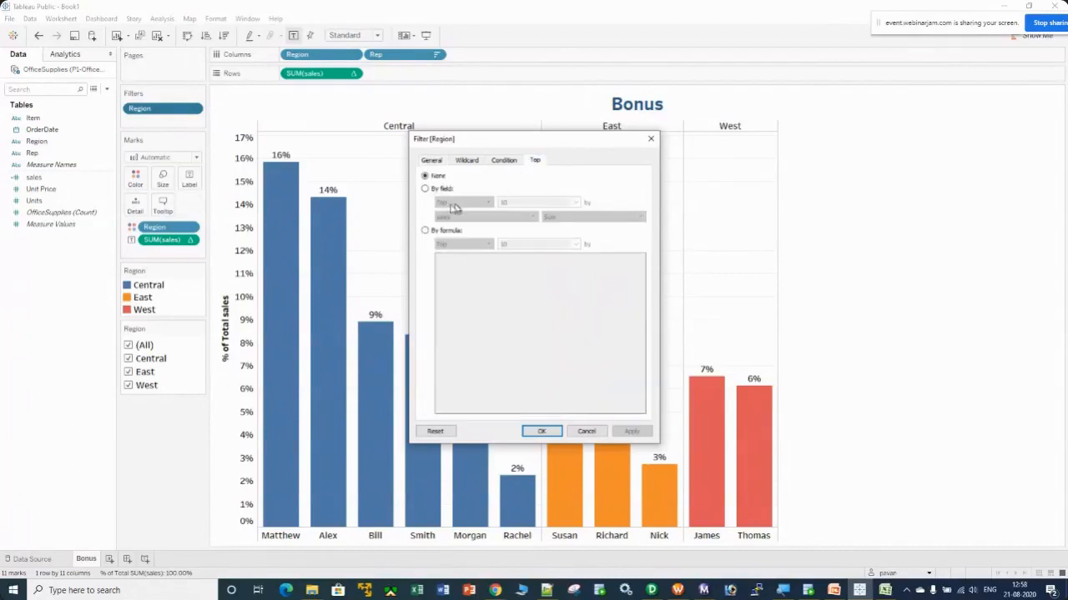
left_click(425, 191)
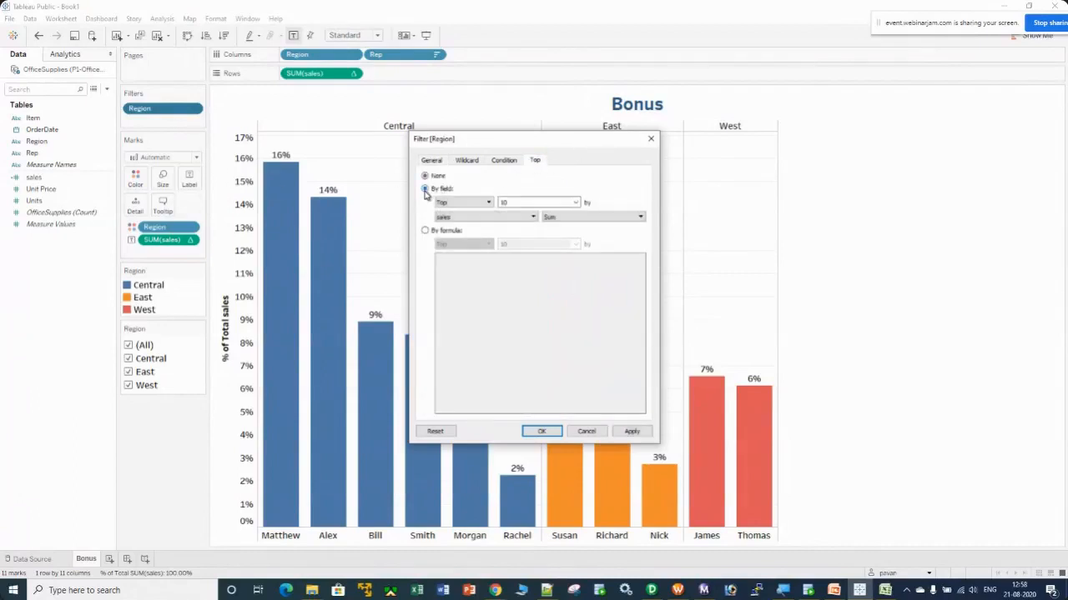
left_click(545, 203)
double_click(545, 203)
left_click(639, 431)
left_click(544, 431)
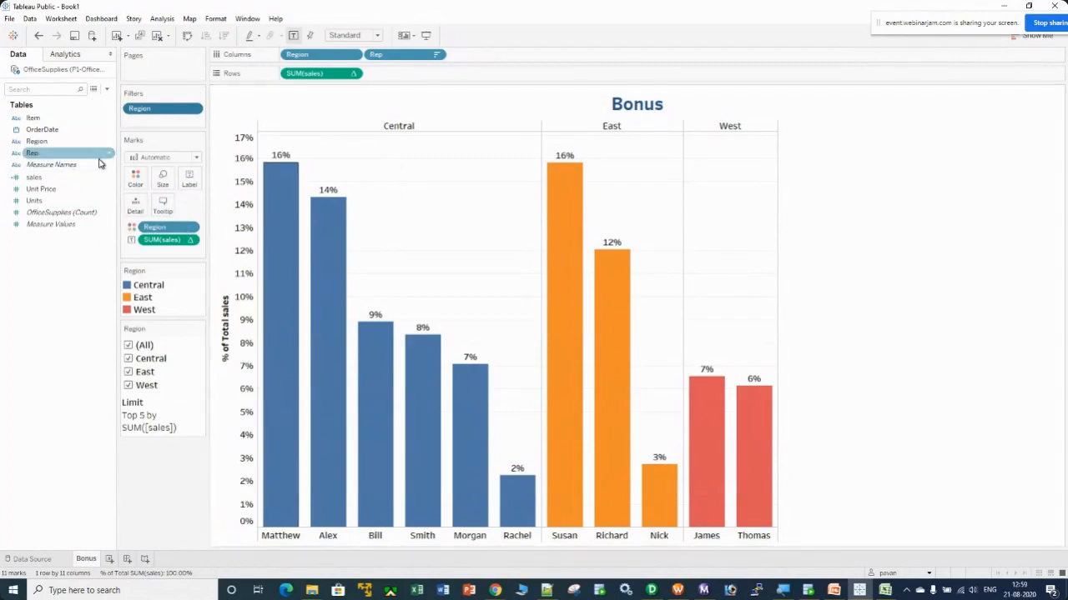
key("ctrl+z")
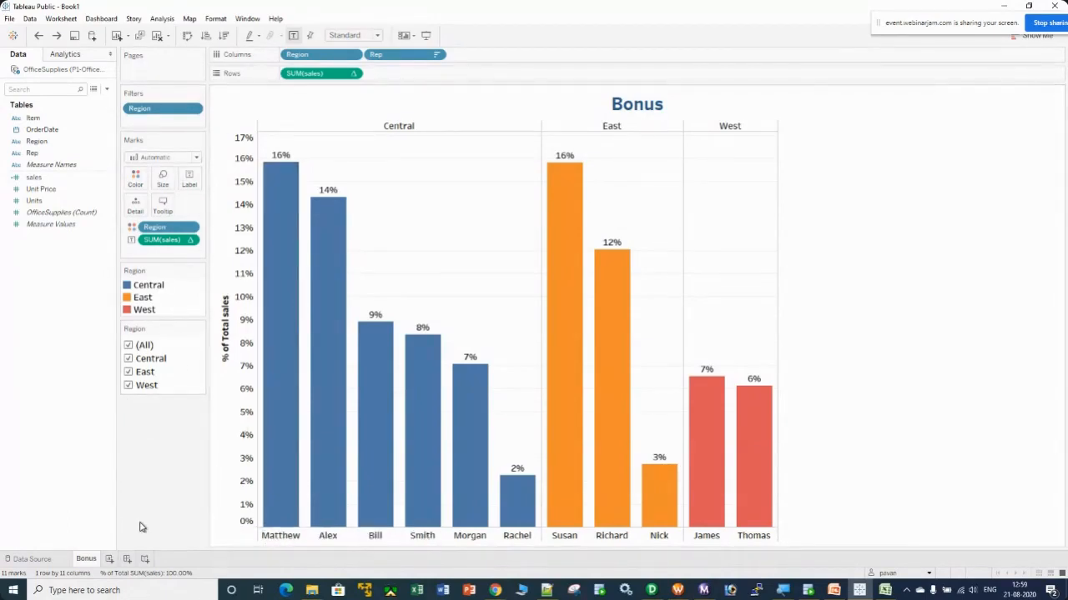
Create a new worksheet after Bonus and build a text table of sales by Region on it
left_click(110, 559)
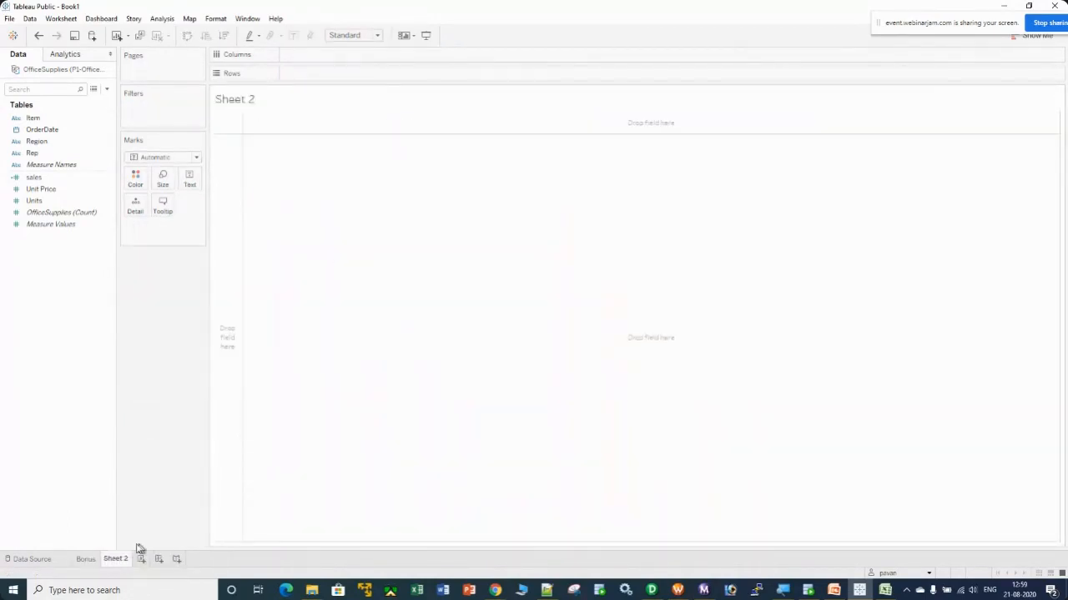
left_click(89, 559)
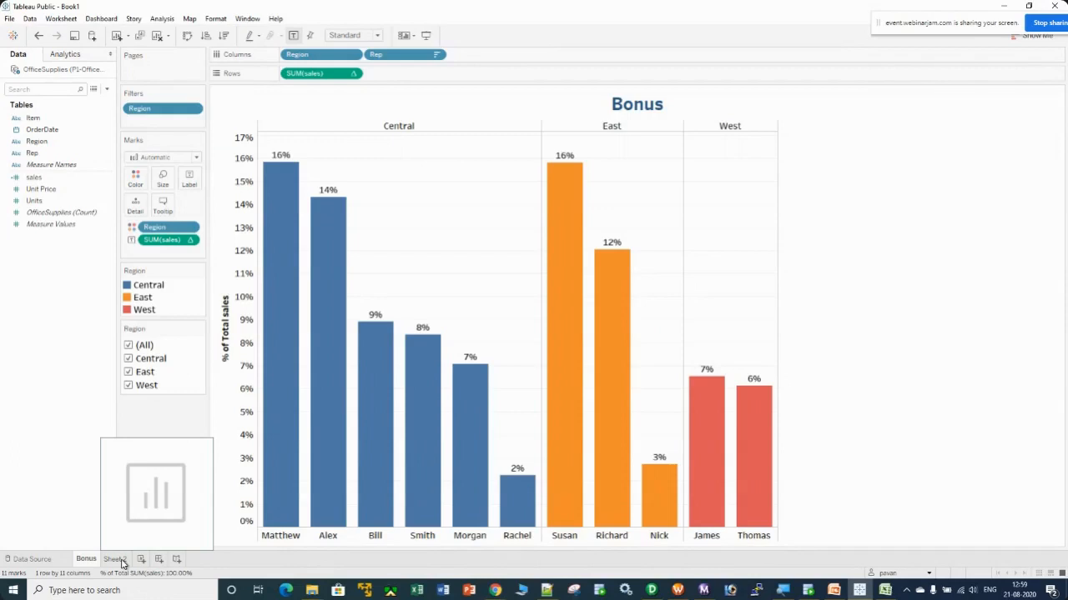
left_click(121, 560)
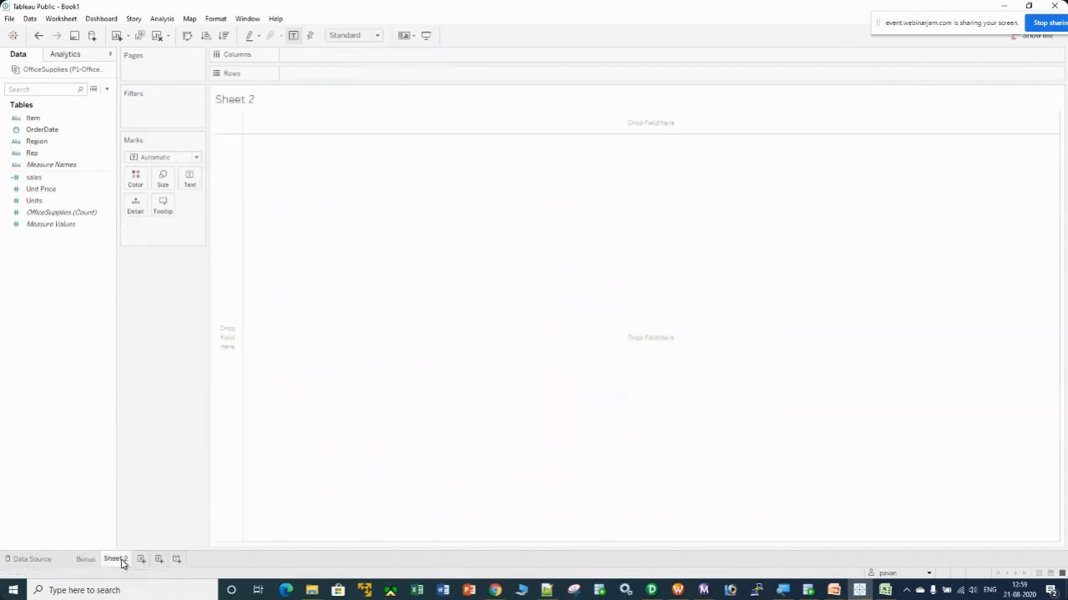
left_click(32, 144)
double_click(34, 144)
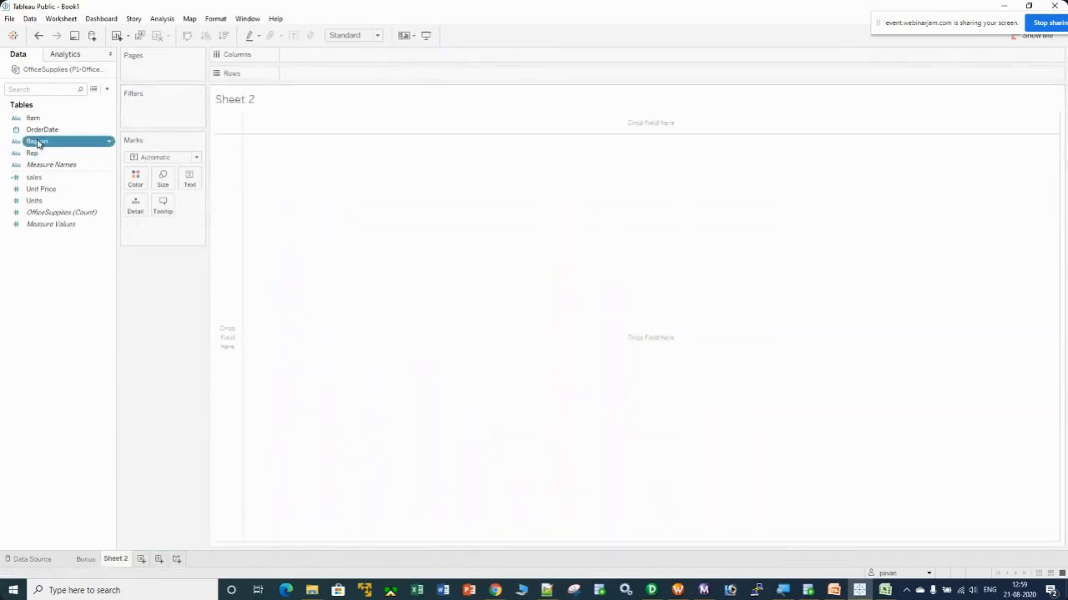
left_click(33, 180)
double_click(34, 180)
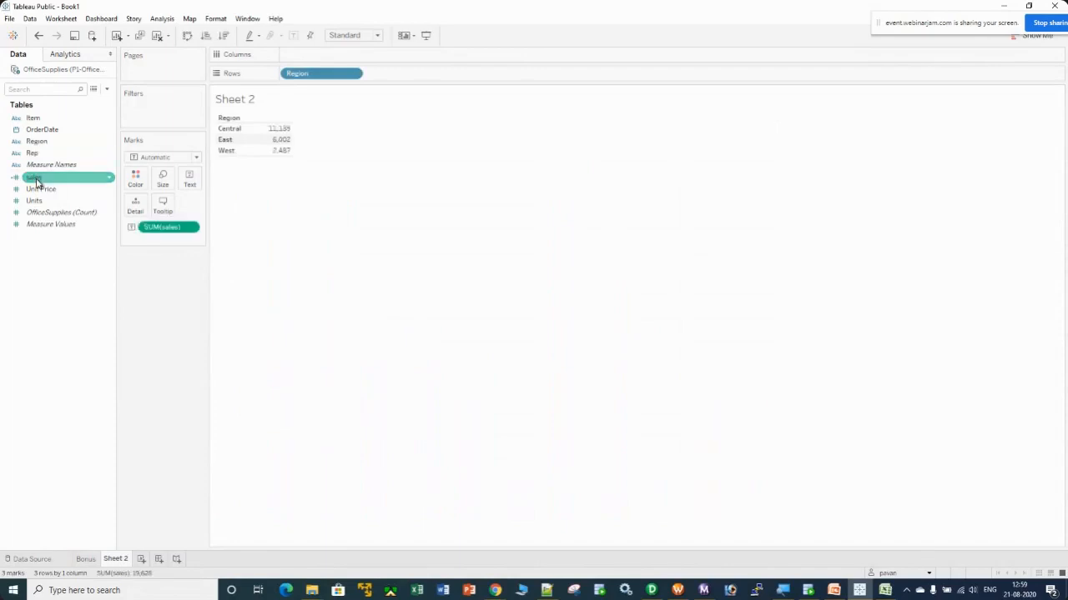
Move the screen-sharing bar clear of Show Me and turn the Region sales table into a pie chart
left_click_drag(953, 24, 655, 13)
left_click(617, 159)
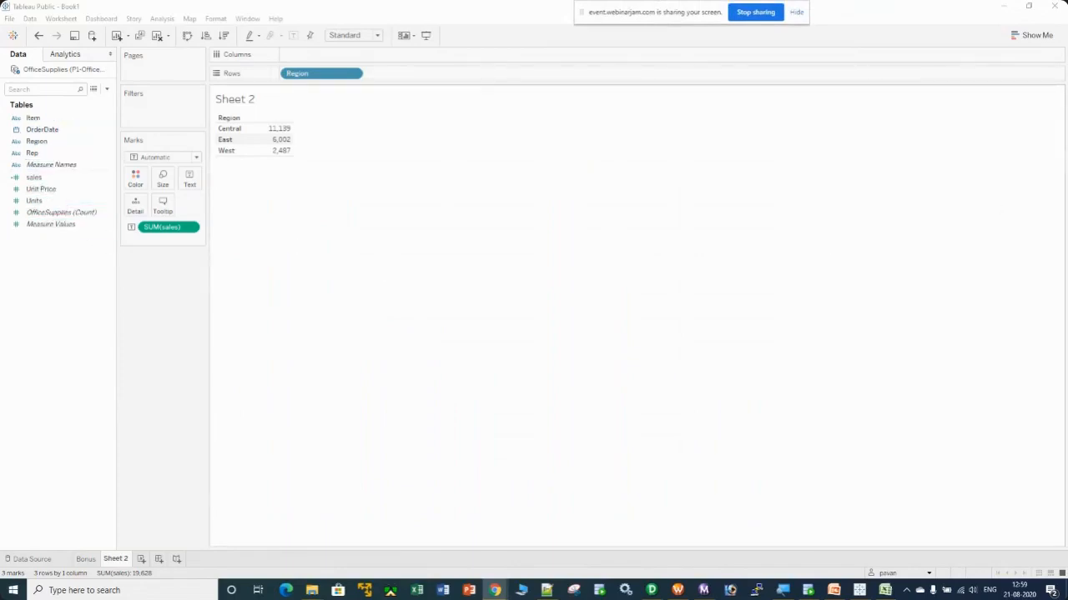
left_click(1034, 36)
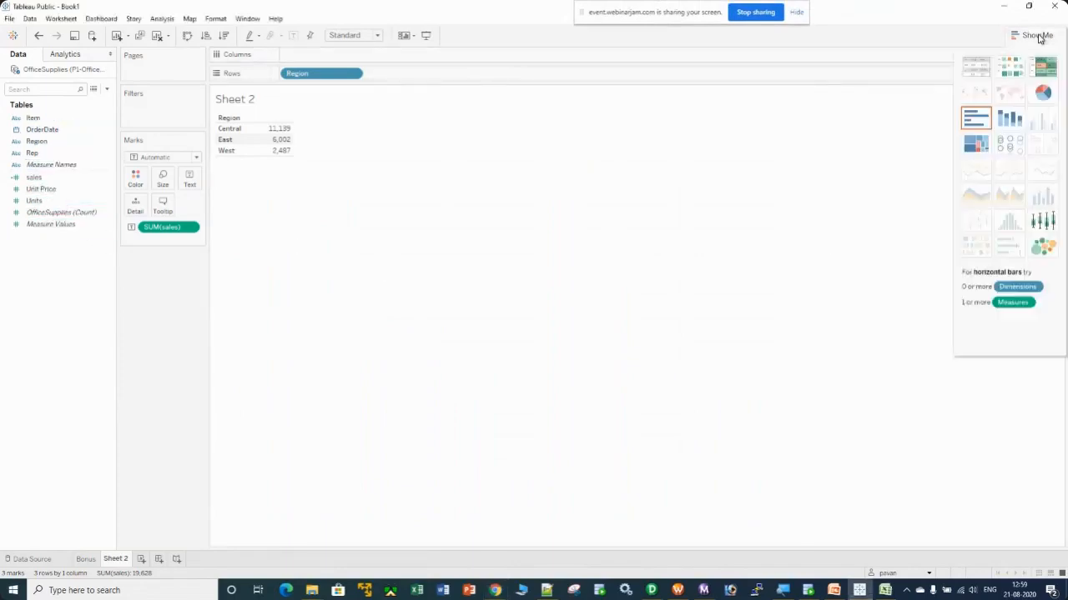
left_click(1043, 92)
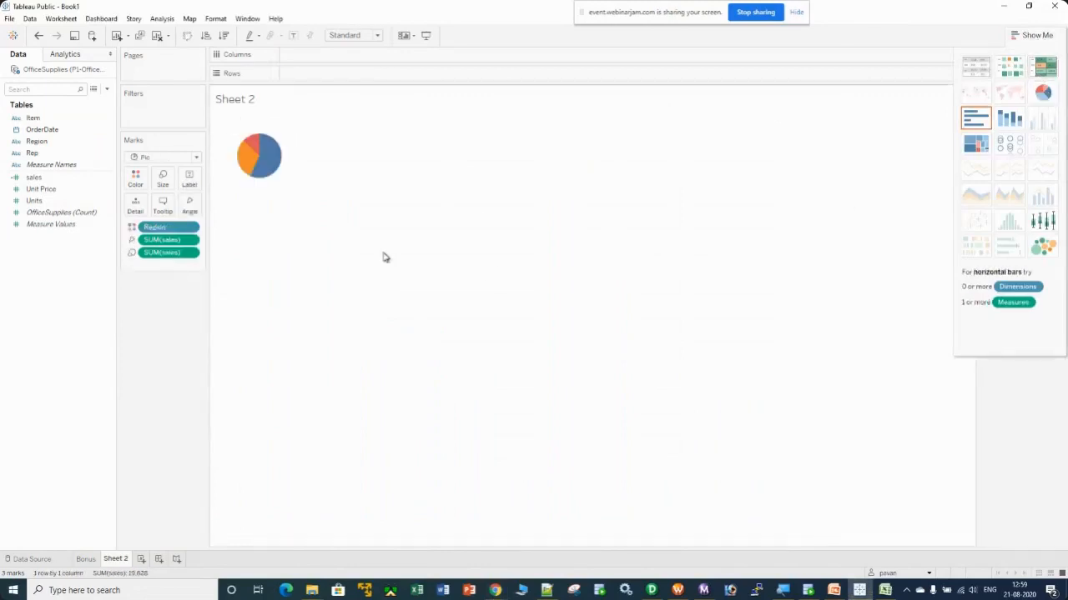
left_click(1036, 35)
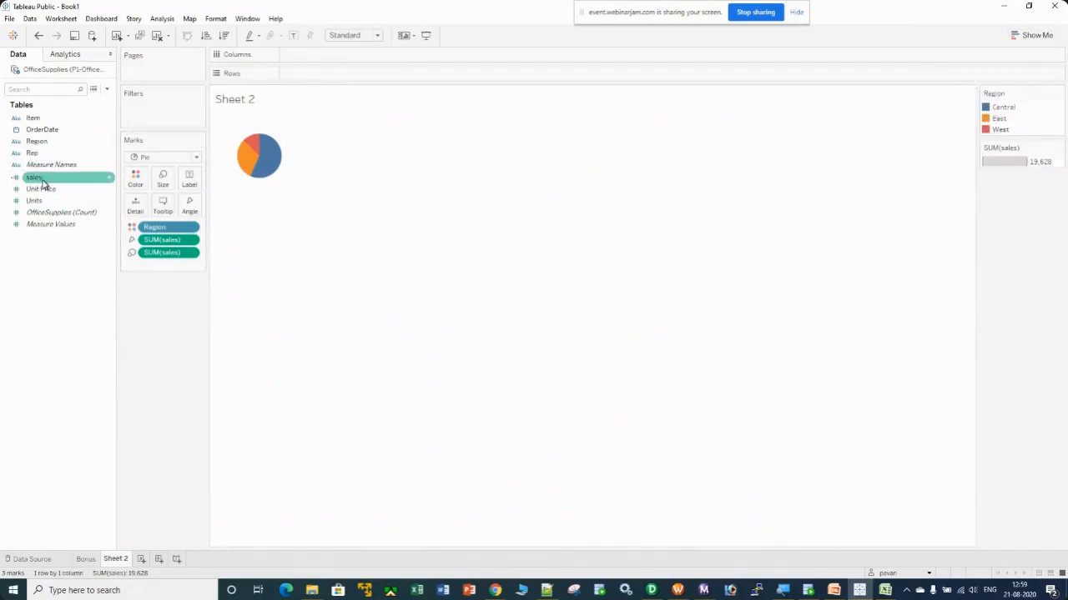
left_click(1039, 36)
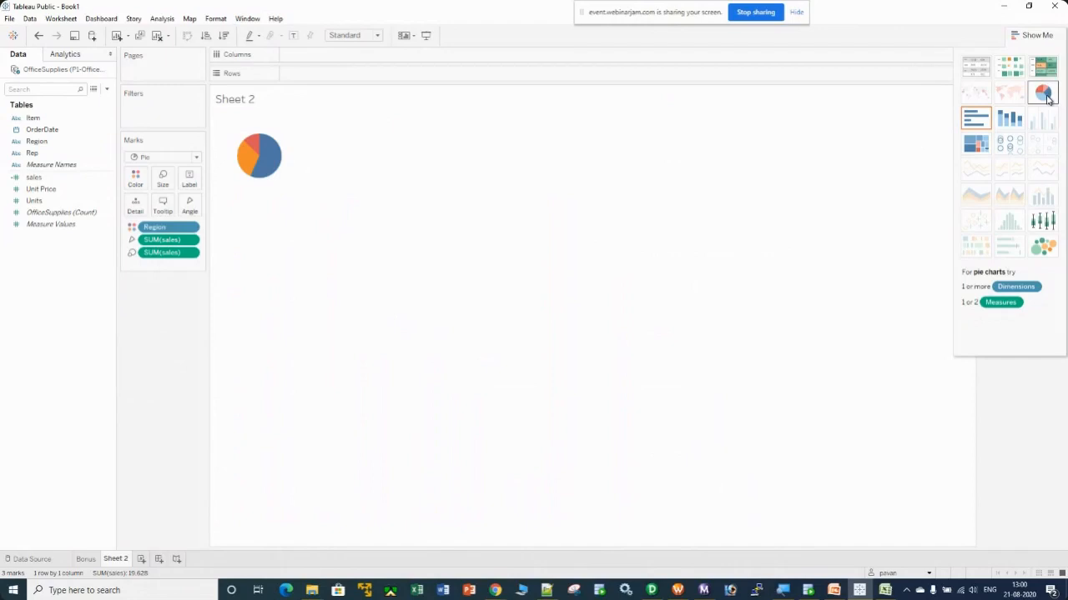
Close Show Me and label the pie slices with Region and the sum of sales
left_click(1042, 36)
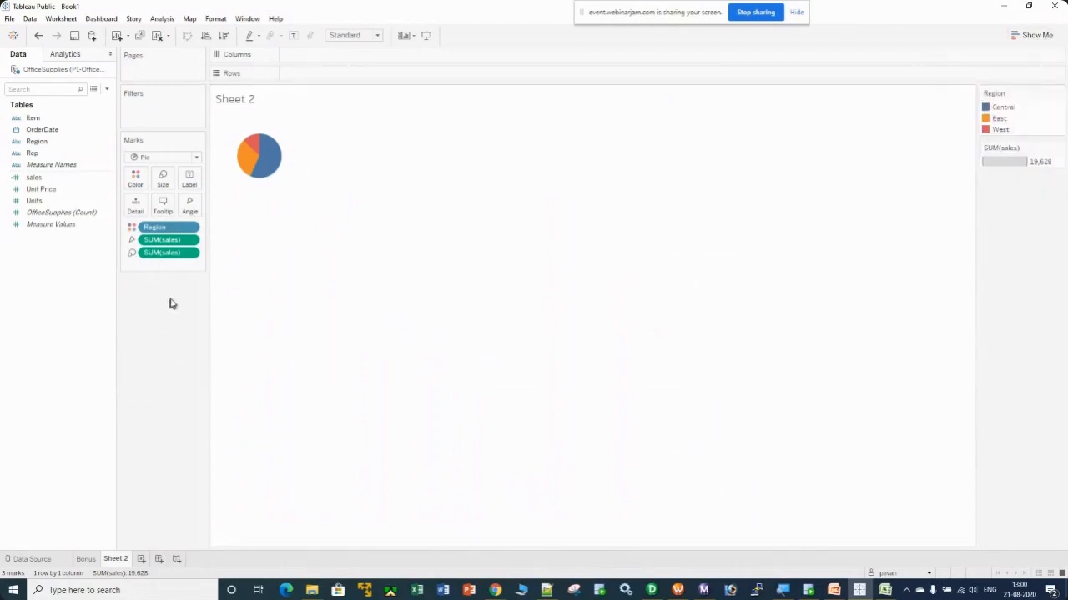
mouse_move(255, 170)
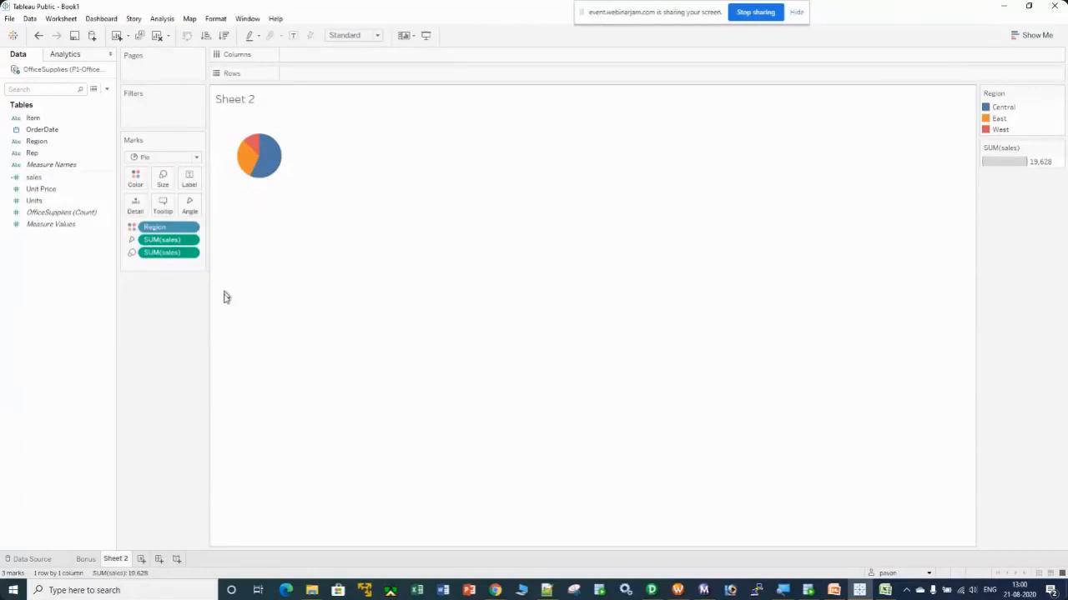
left_click(57, 131)
left_click(36, 142)
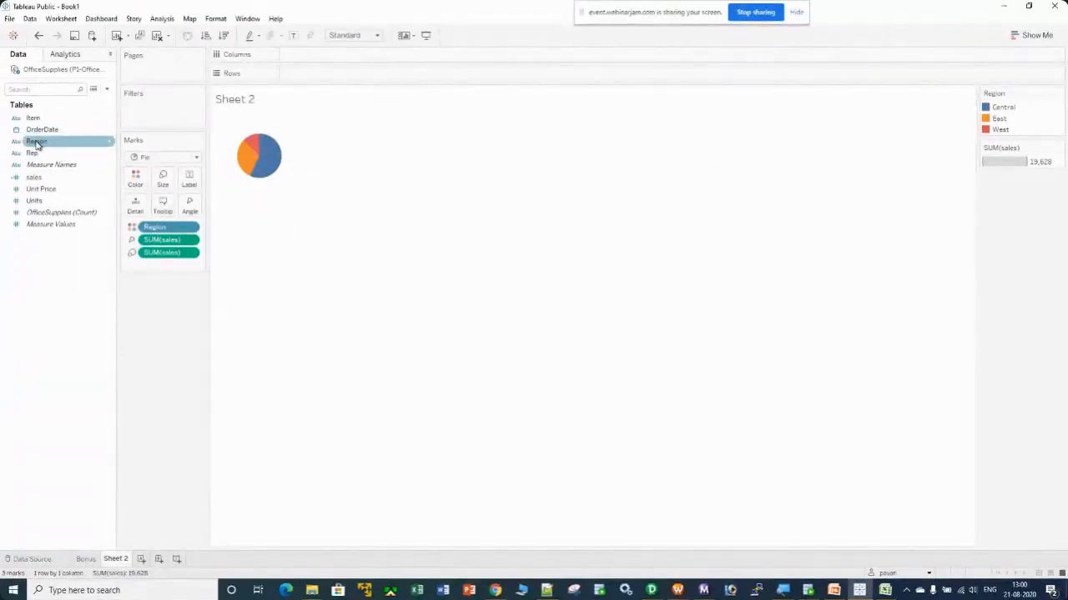
left_click_drag(35, 144, 190, 178)
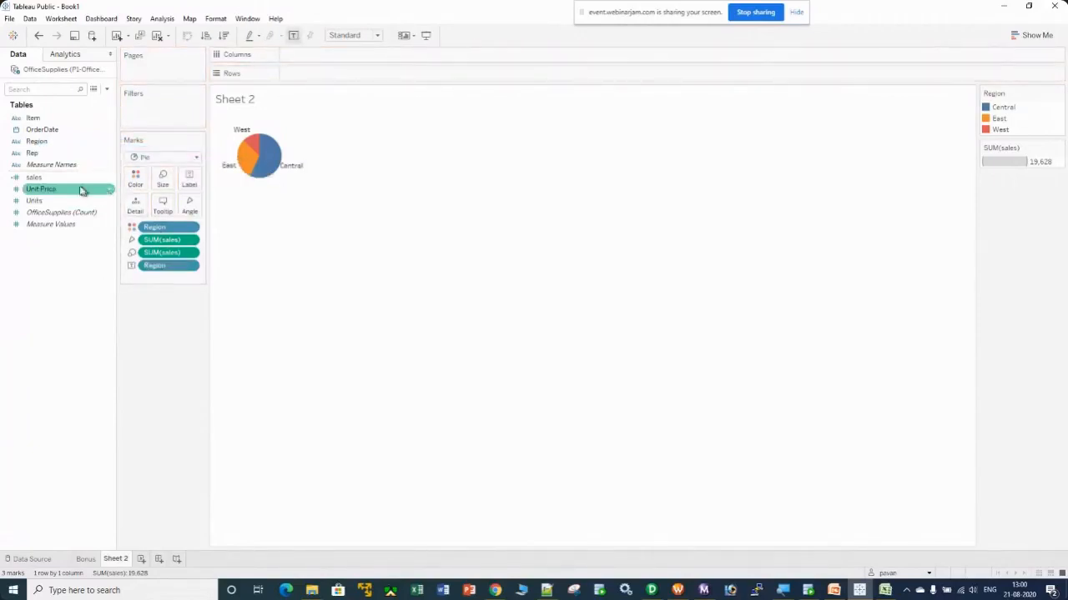
left_click_drag(40, 176, 190, 179)
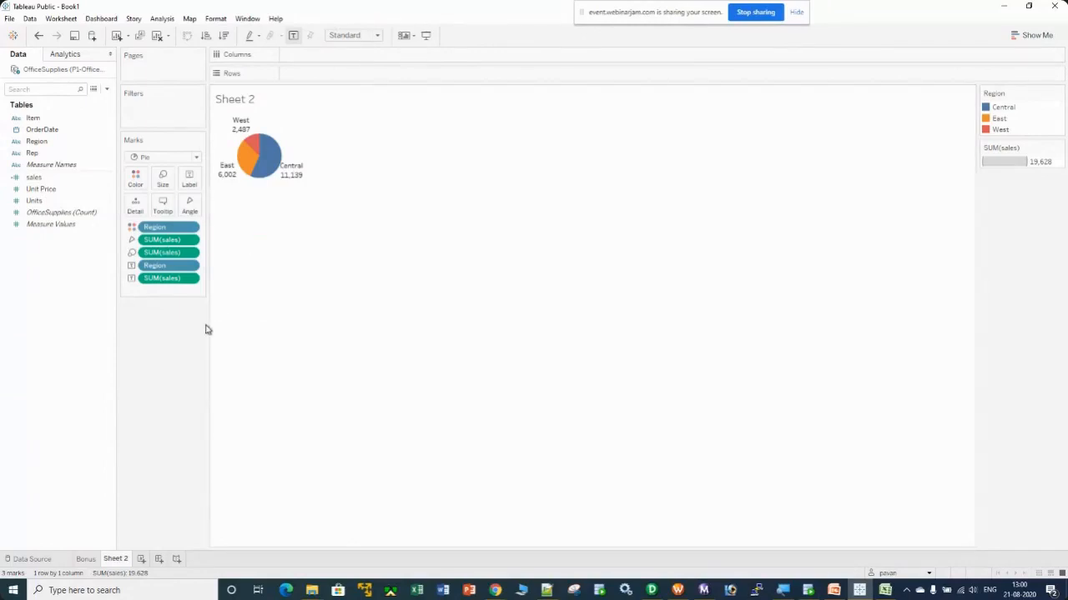
Apply the Percent of Total quick table calculation to the sales label on the pie chart
left_click(191, 278)
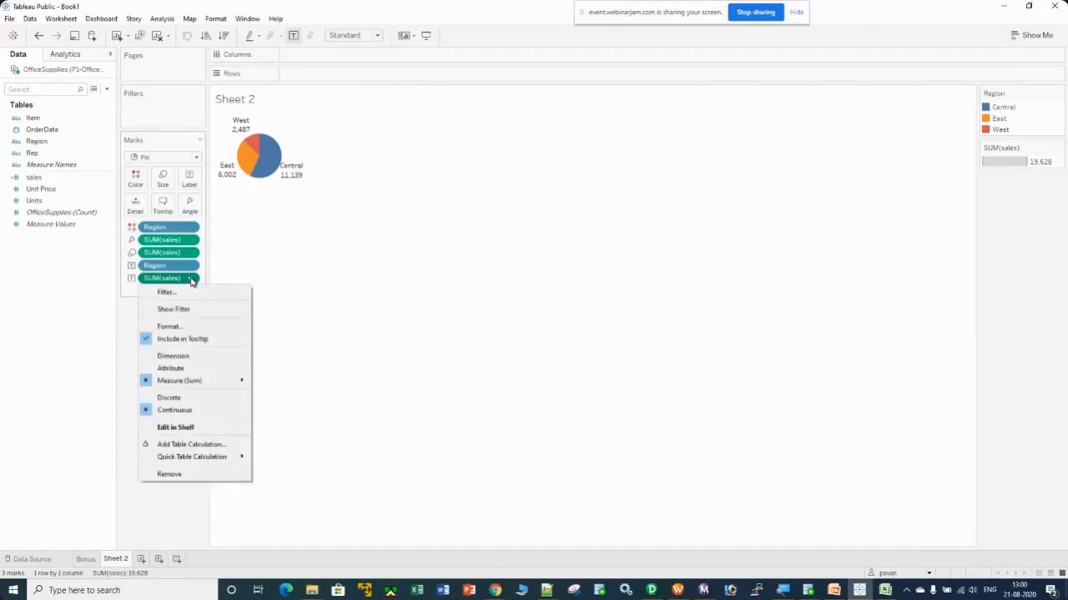
left_click(250, 259)
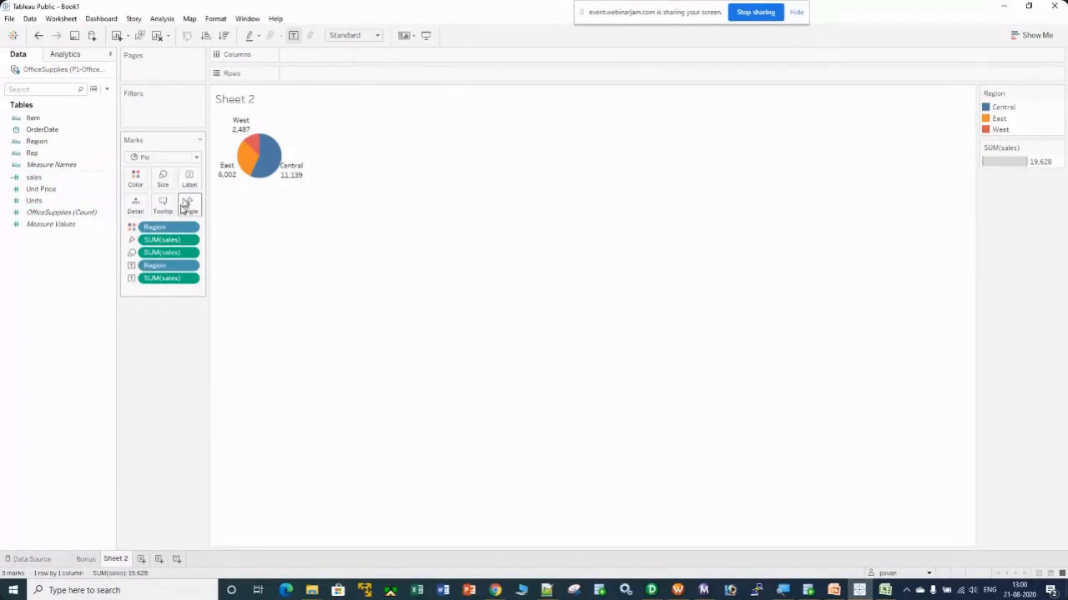
left_click(192, 278)
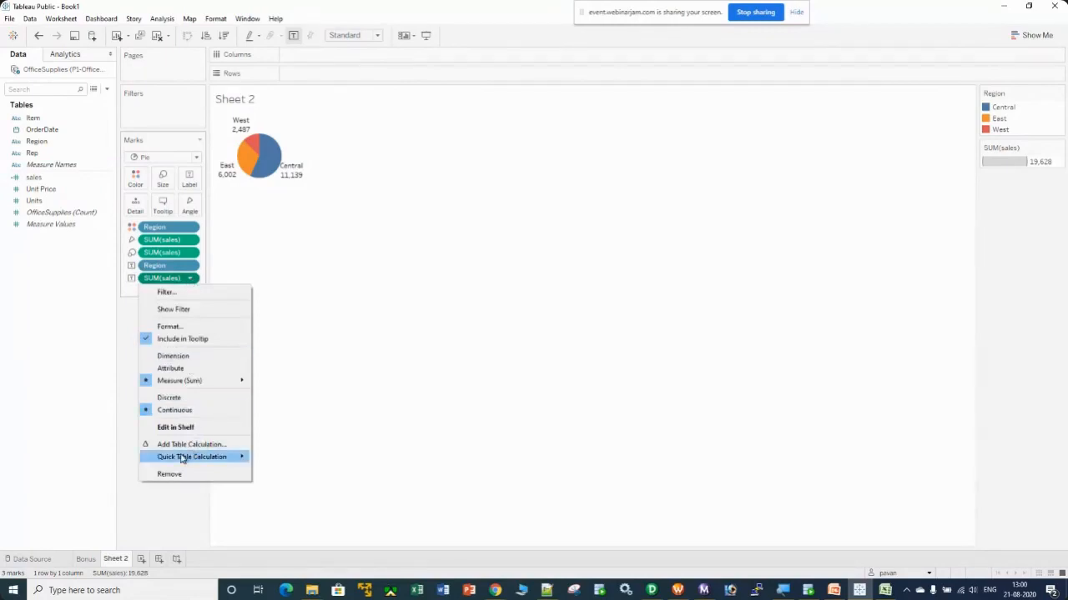
mouse_move(174, 462)
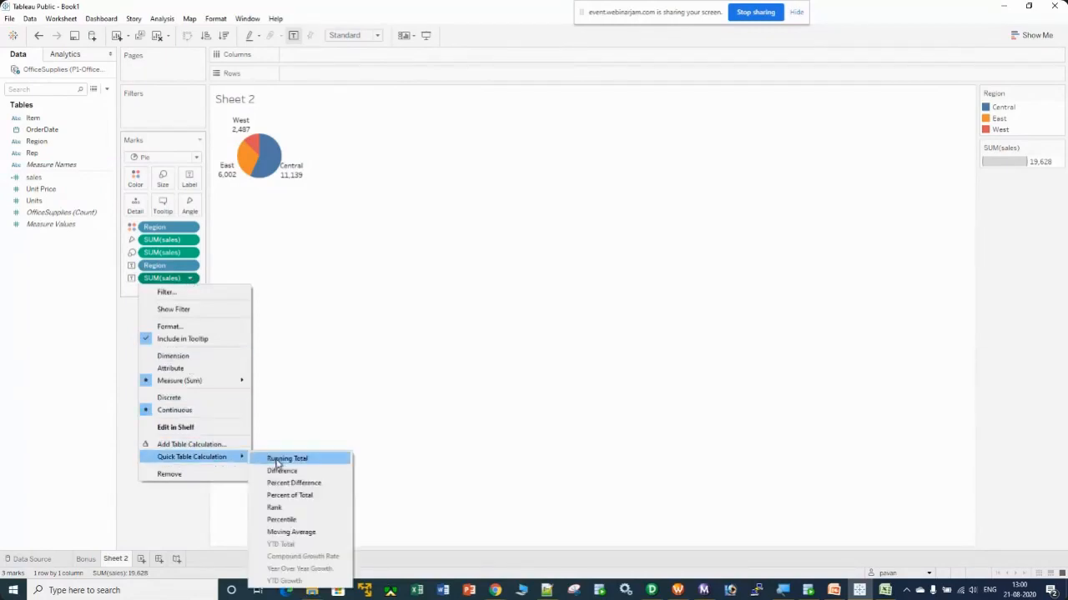
left_click(290, 495)
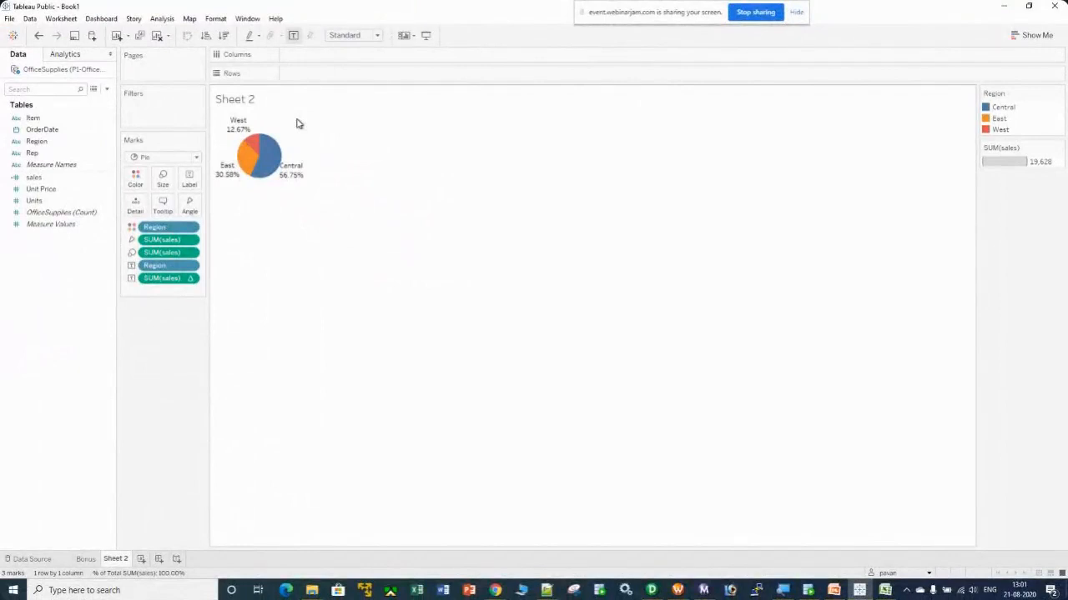
Fit the pie chart to Entire View and check the details of its Central, West and East slices
left_click(378, 35)
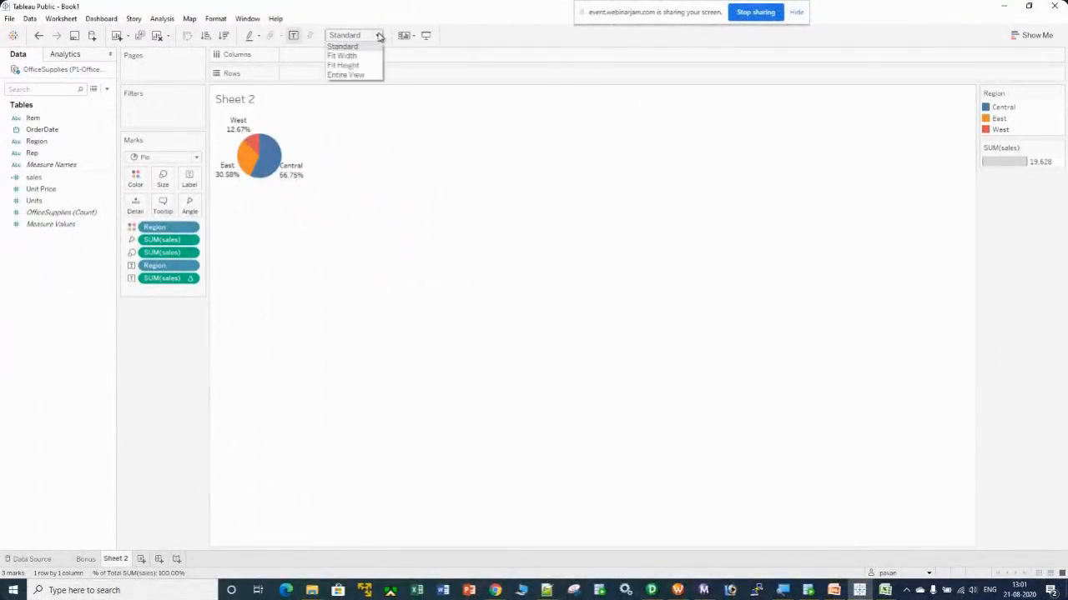
left_click(378, 35)
left_click(369, 75)
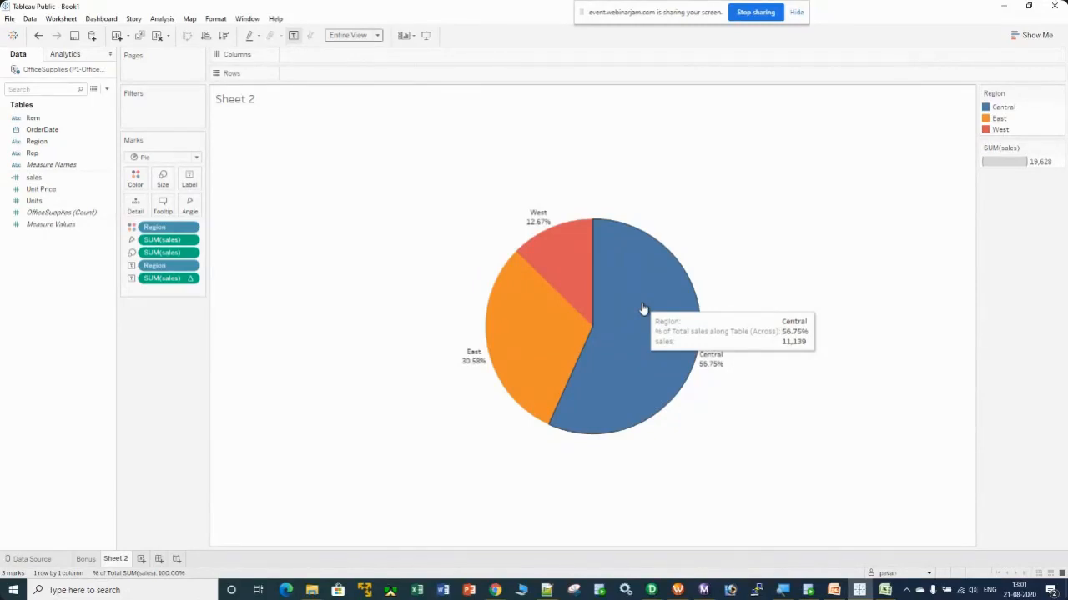
mouse_move(563, 260)
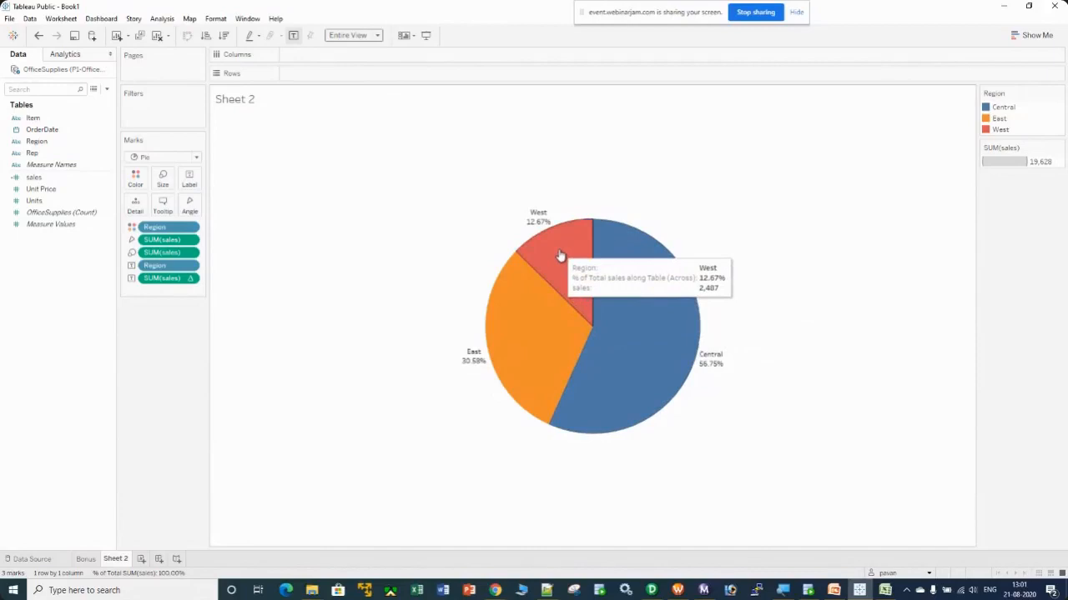
mouse_move(523, 322)
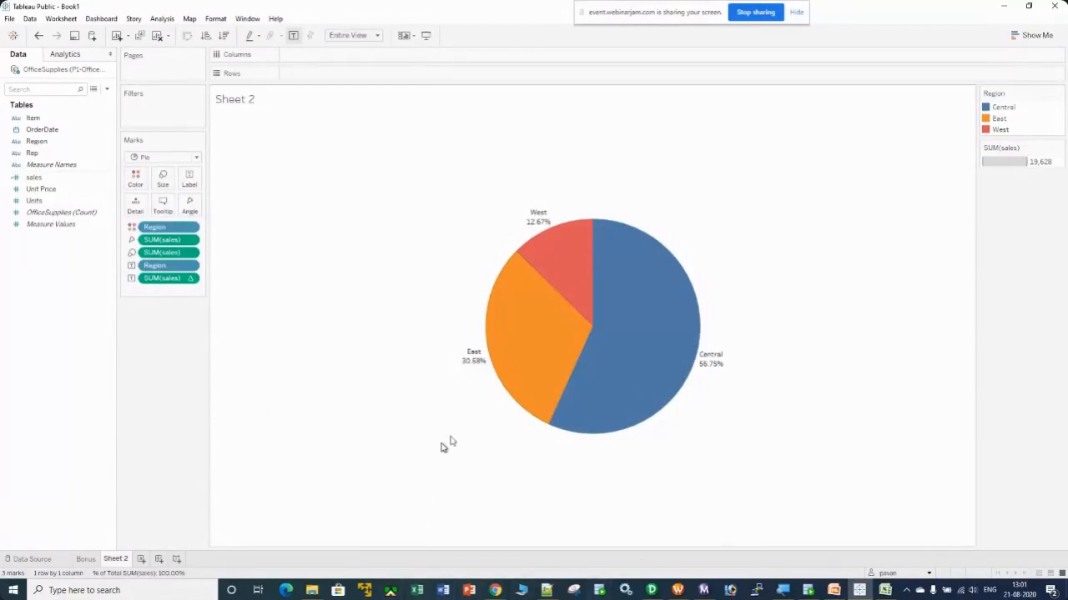
Rename Sheet 2 as "sales pie chart"
right_click(114, 567)
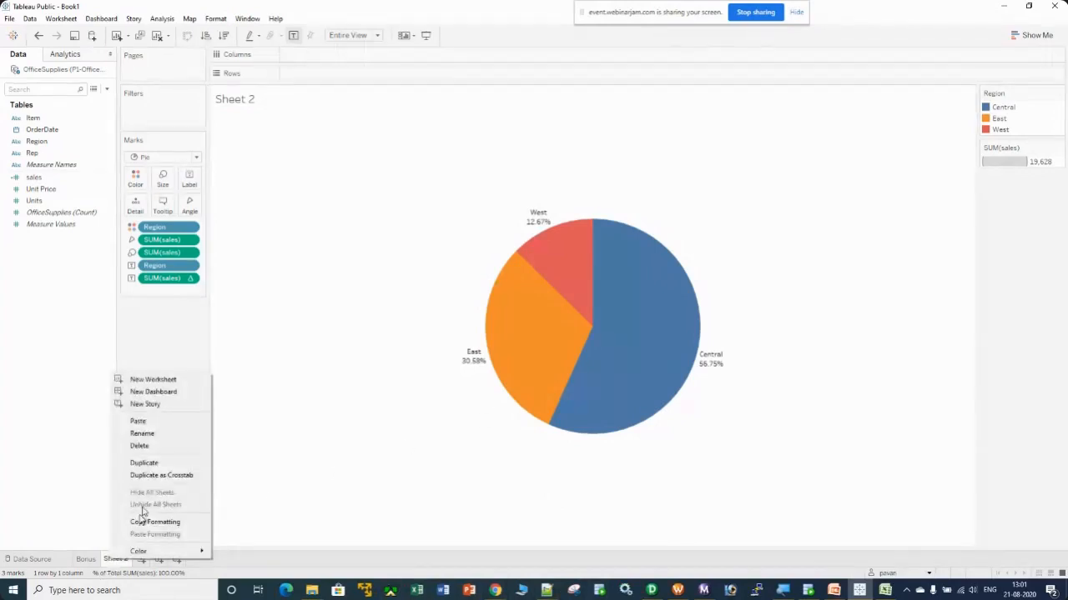
left_click(144, 436)
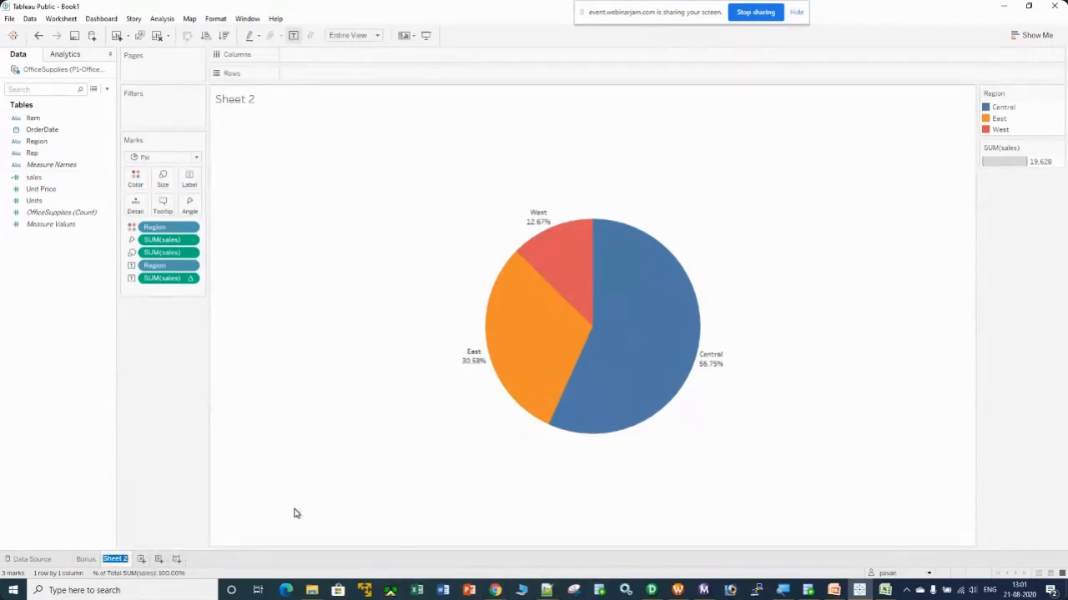
type("sale")
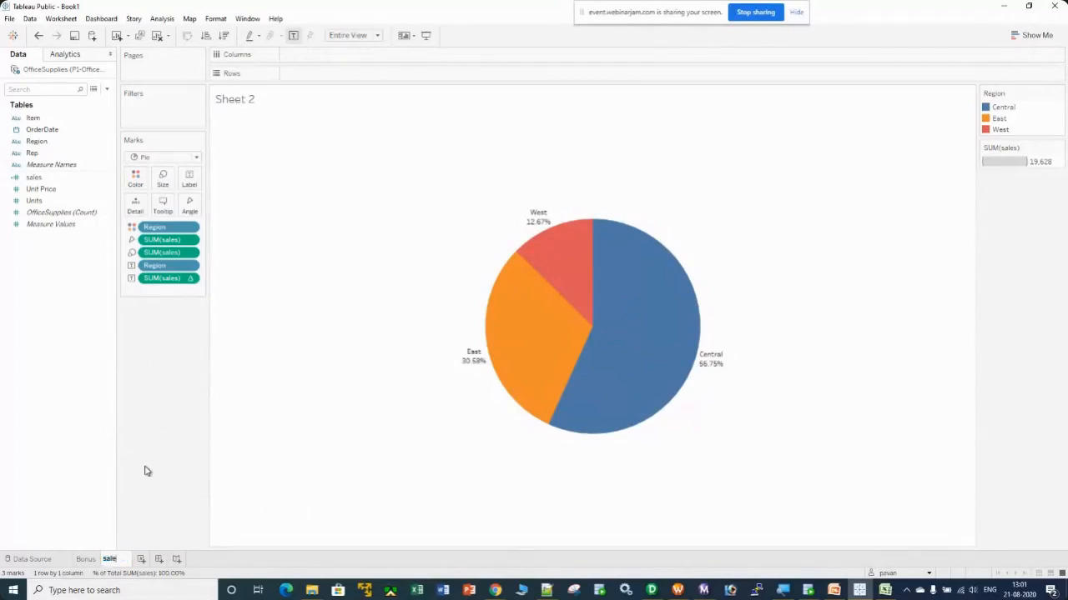
type("s pie chart")
key("Return")
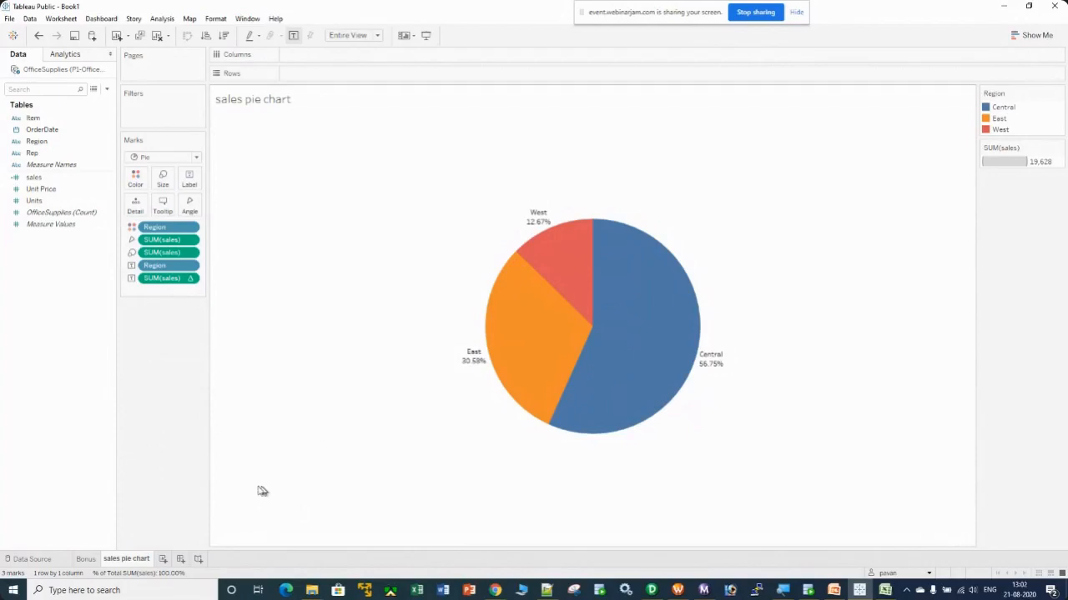
Review the Bonus and sales pie chart worksheets and create a new dashboard after them
left_click(85, 559)
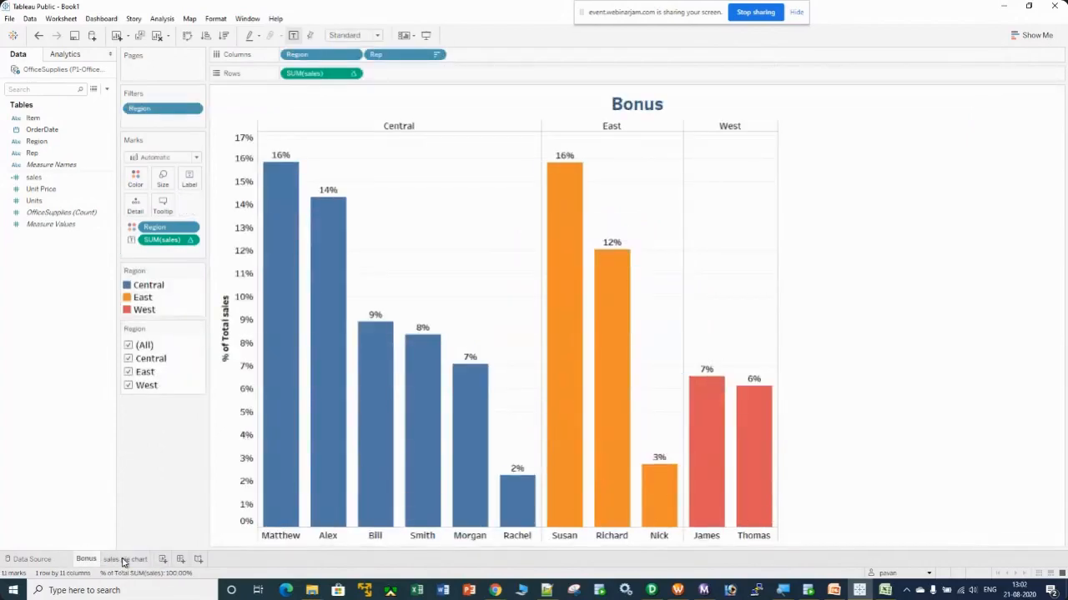
mouse_move(124, 563)
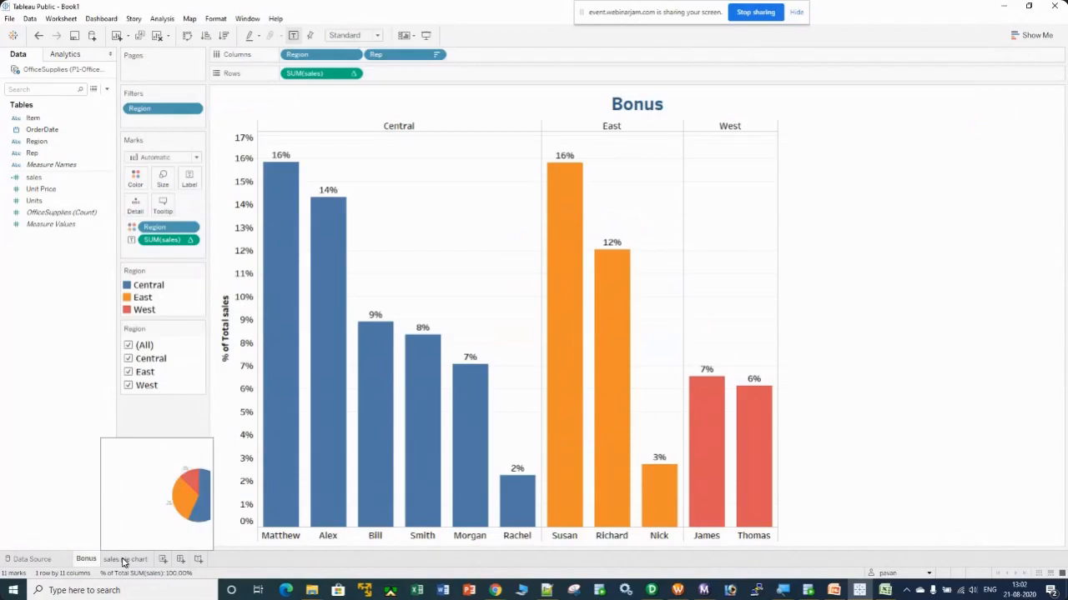
left_click(124, 561)
left_click(180, 559)
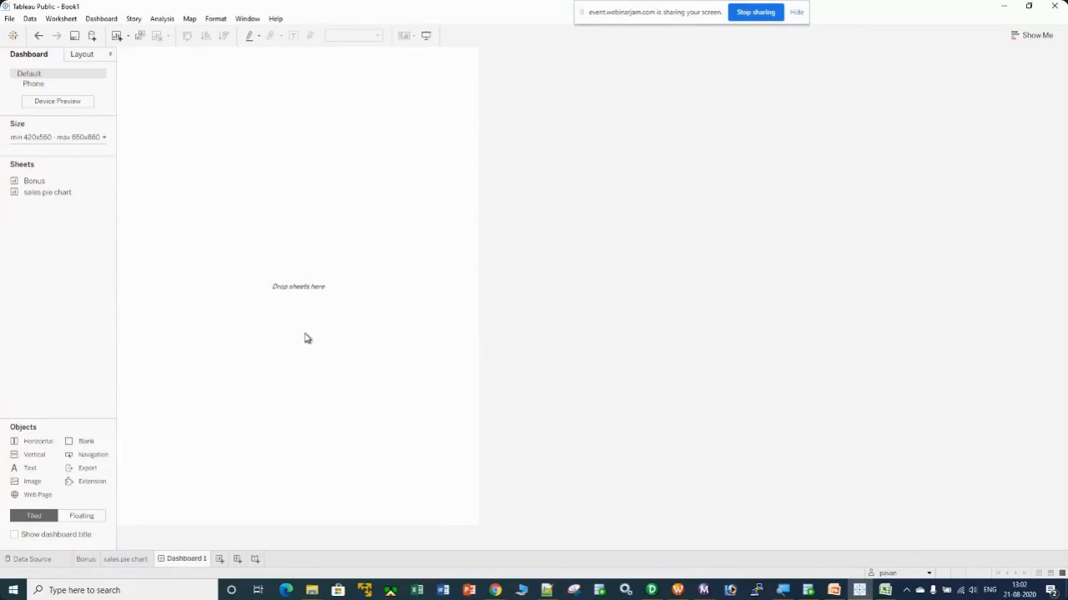
Set the dashboard to a fixed size using the Generic Desktop (1366 x 768) preset
left_click(106, 140)
left_click(112, 159)
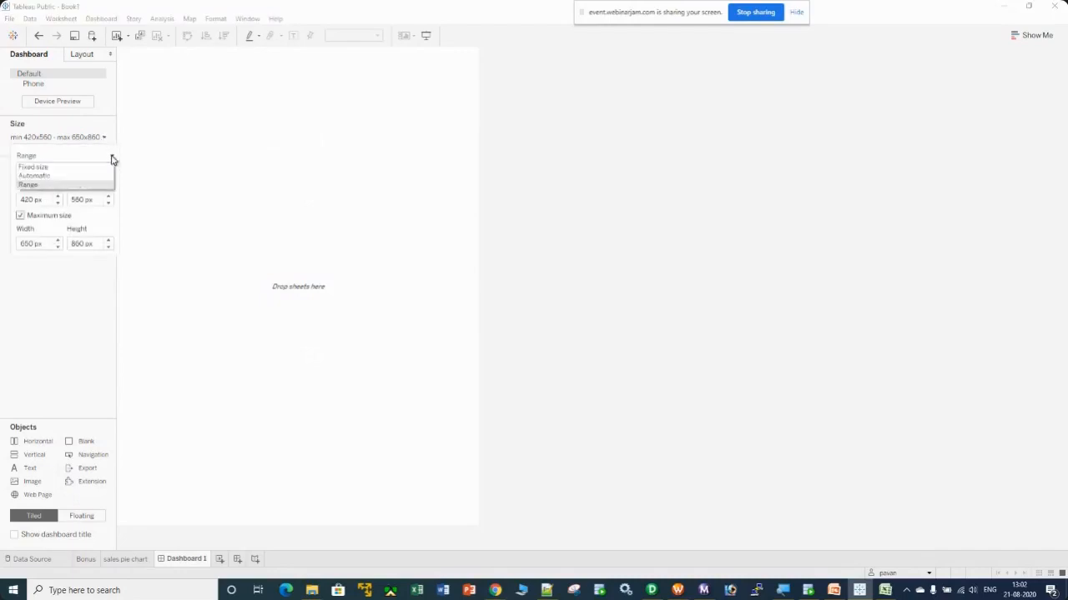
left_click(107, 168)
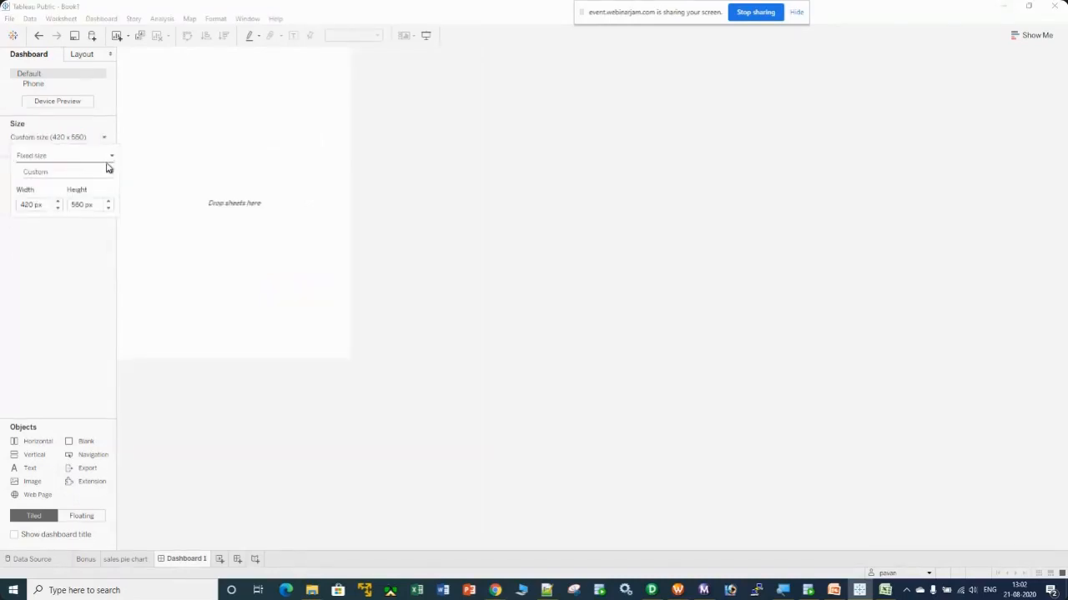
left_click(107, 172)
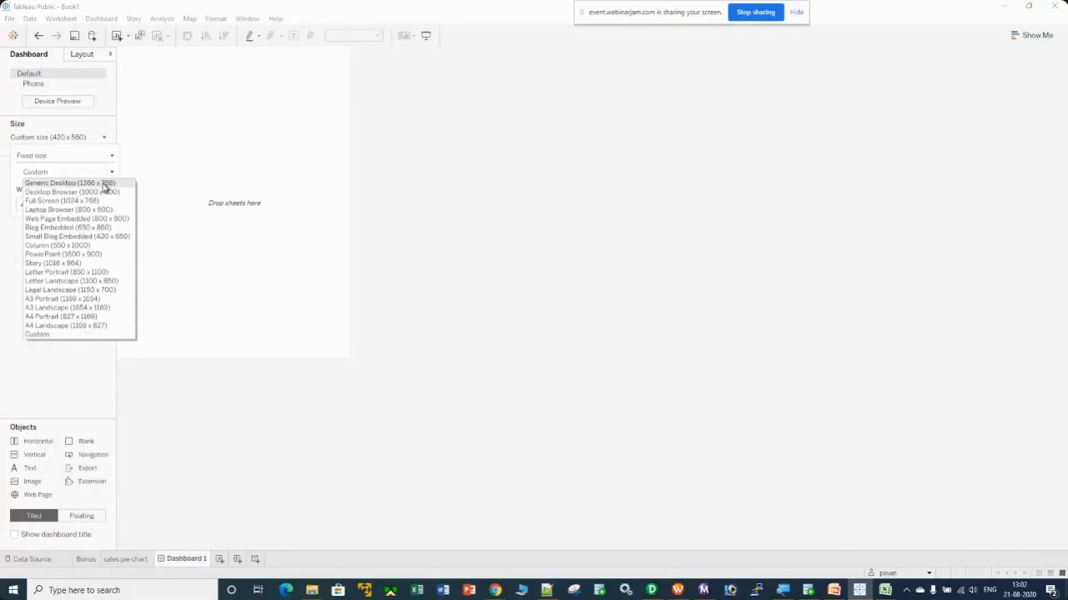
left_click(124, 185)
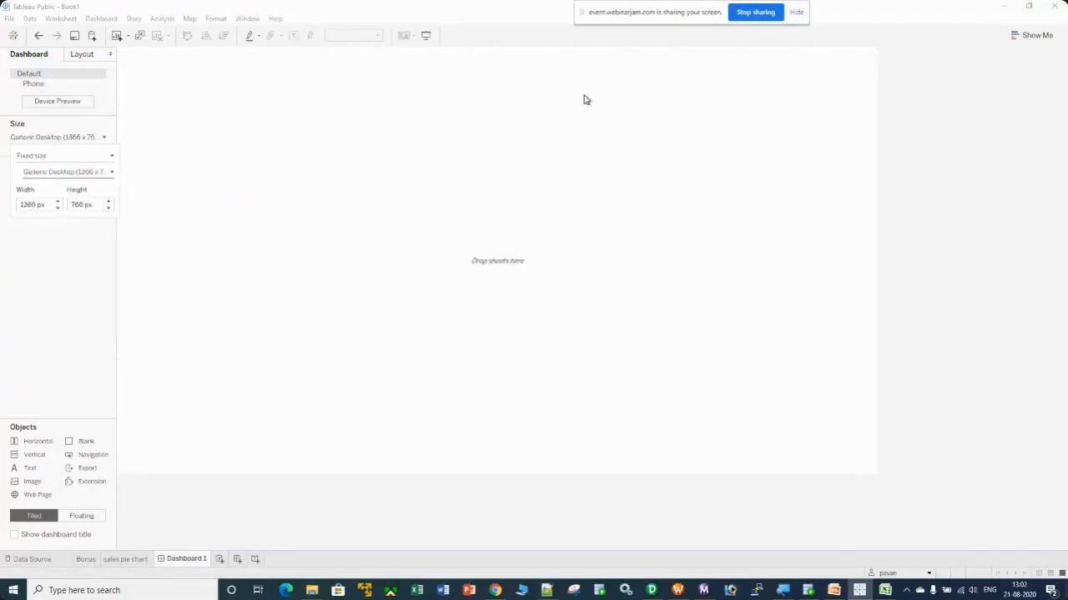
left_click(65, 323)
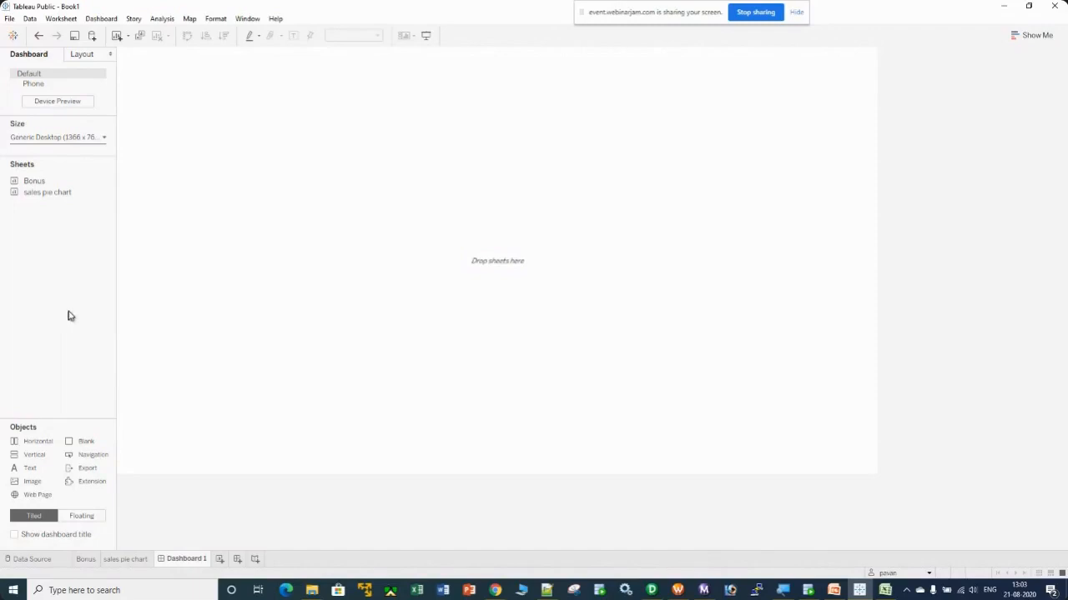
Place the sales pie chart sheet on the dashboard and the Bonus sheet below it
mouse_move(44, 198)
left_click_drag(37, 196, 332, 144)
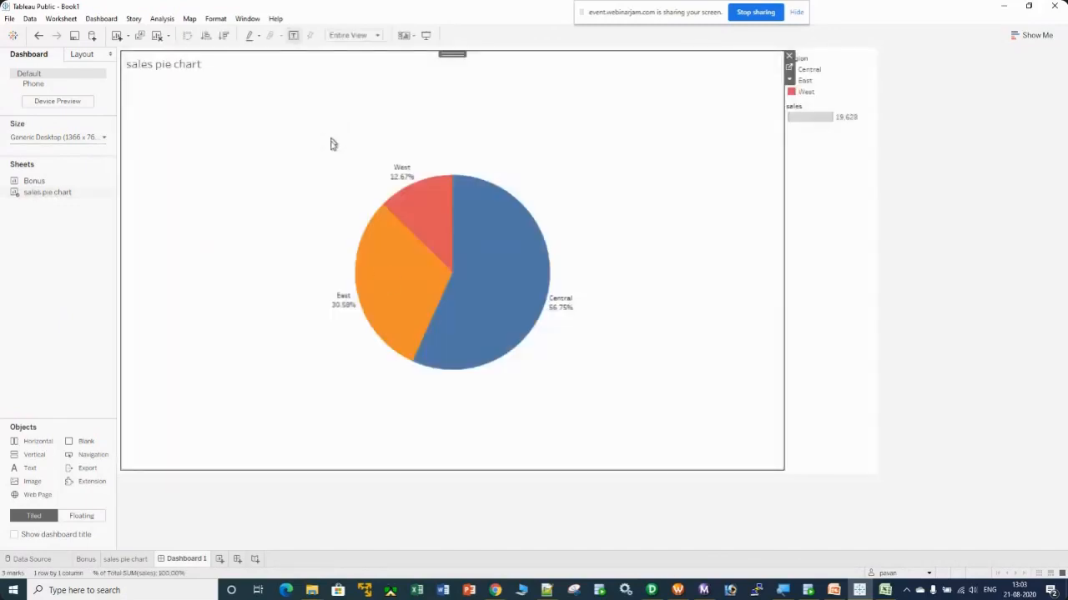
mouse_move(27, 185)
left_click_drag(27, 184, 349, 415)
Widen the dashboard's legend and filter column and remove the sales size legend from it
left_click_drag(784, 228, 703, 222)
left_click(817, 110)
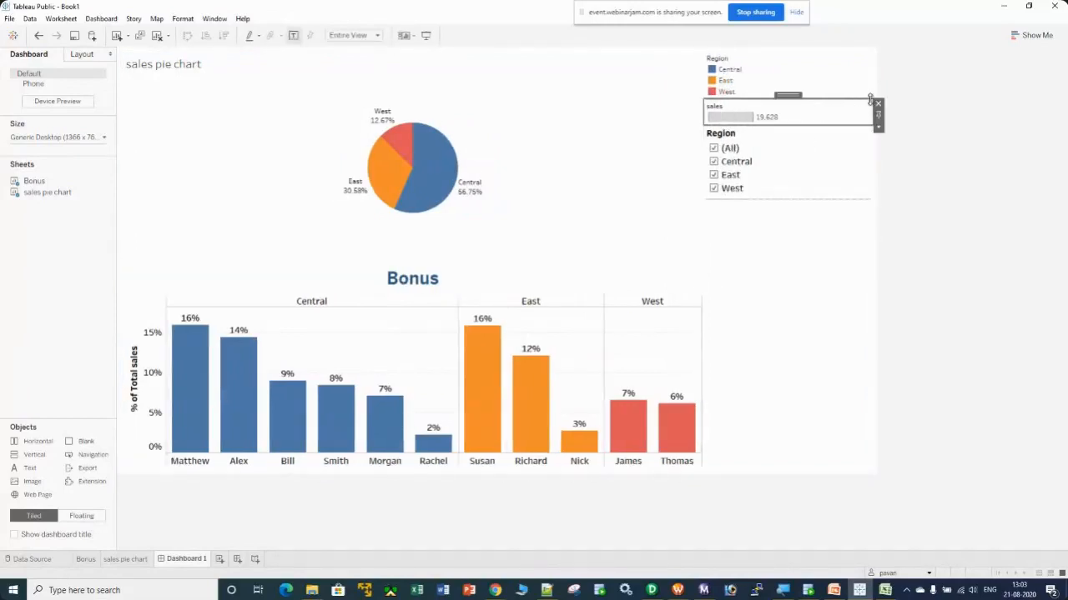
left_click(877, 103)
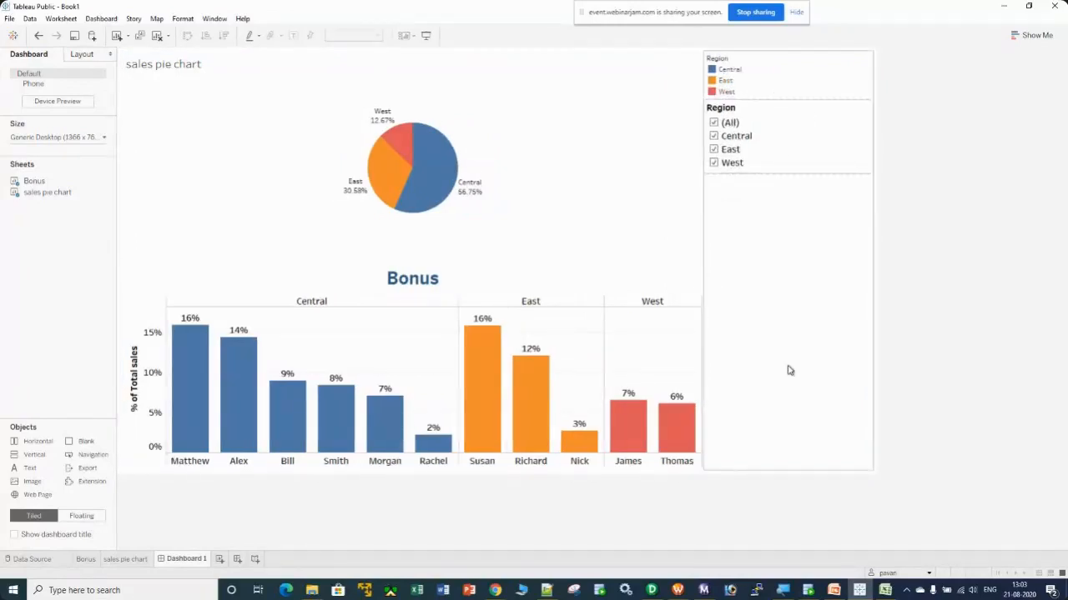
Toggle the West and East regions in the dashboard's Region filter, finishing with all regions selected
left_click(739, 171)
left_click(714, 163)
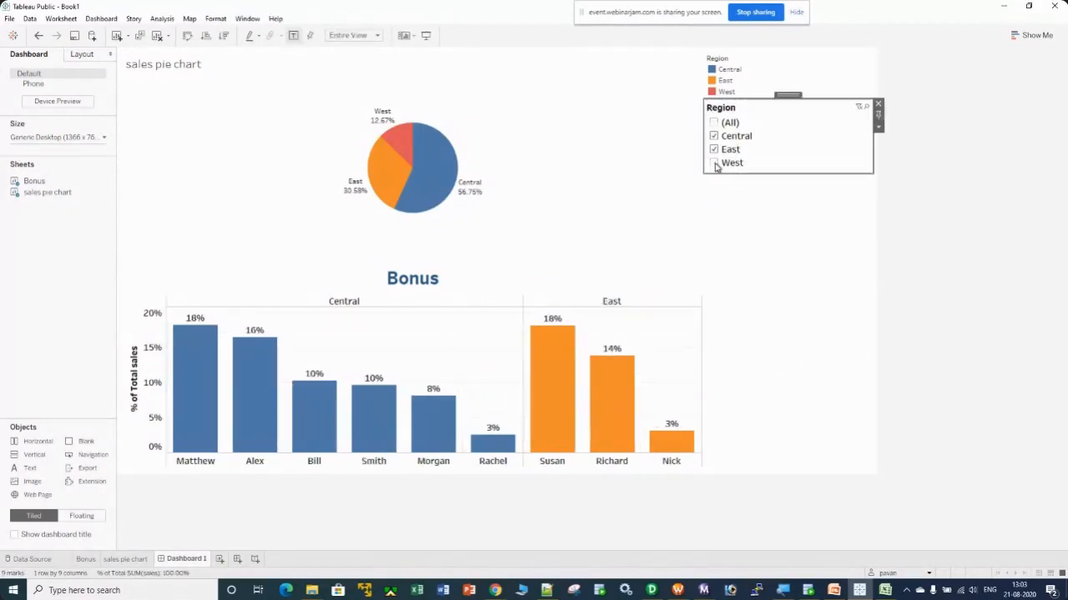
left_click(713, 163)
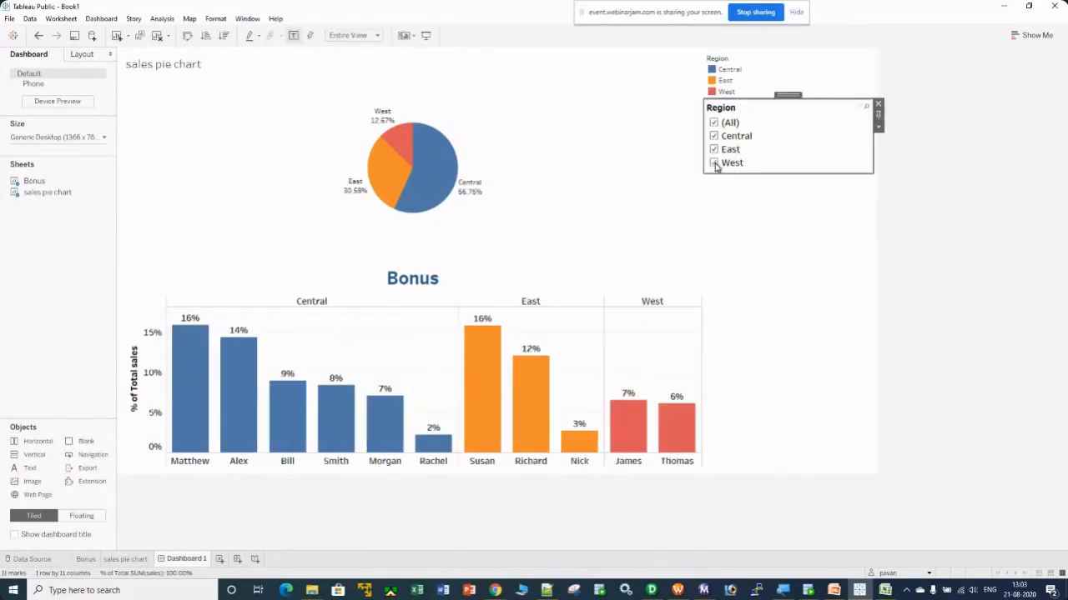
left_click(714, 163)
left_click(714, 163)
left_click(714, 163)
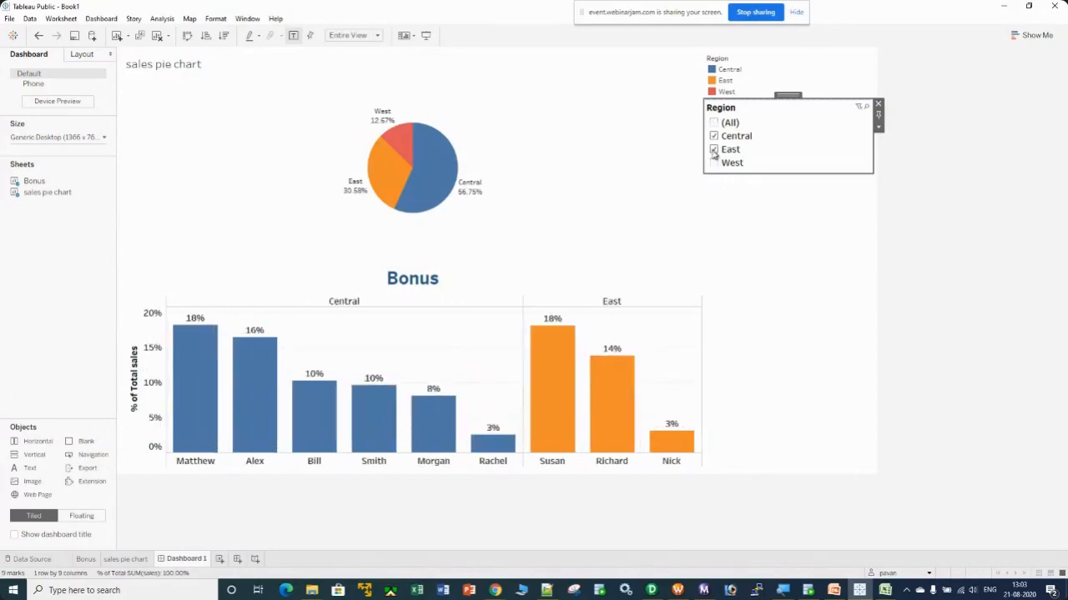
left_click(714, 150)
left_click(714, 163)
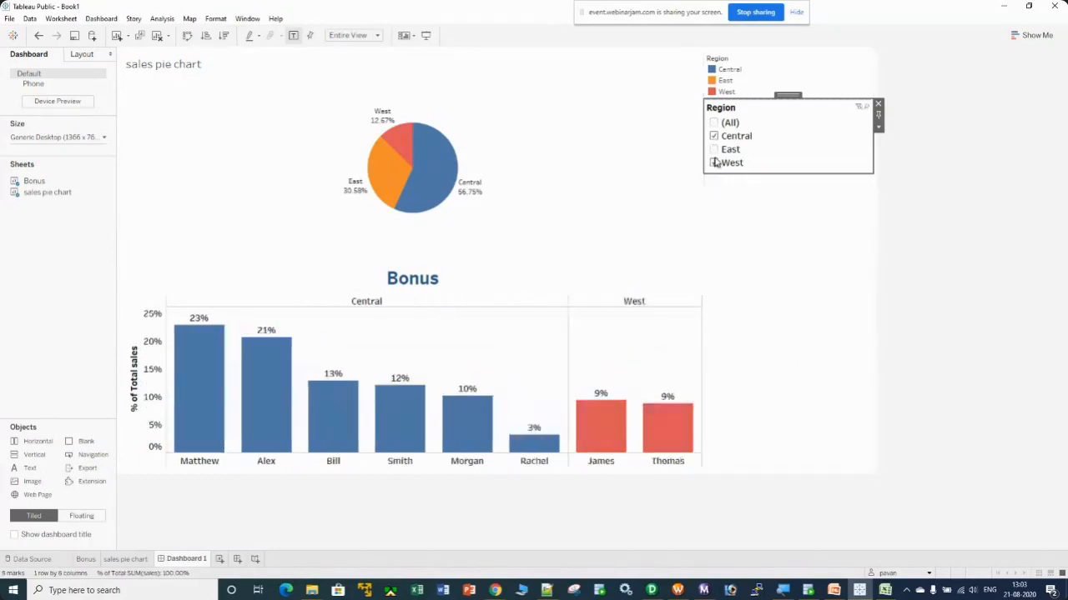
left_click(714, 150)
Select the Central, East and West slices of the pie chart in turn to check the Bonus chart, and clear the selection
left_click(831, 226)
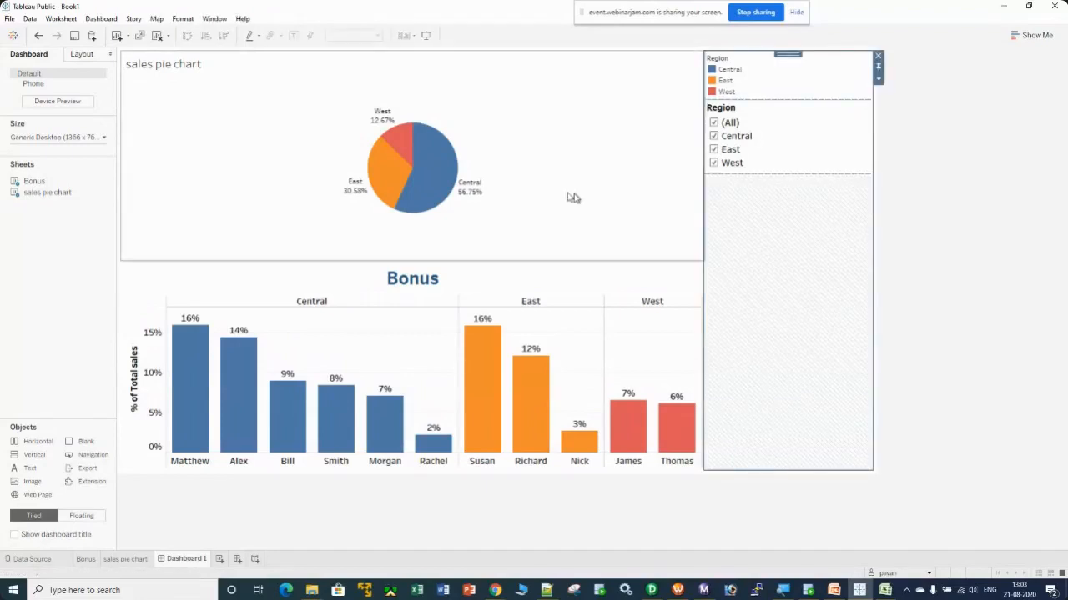
left_click(435, 165)
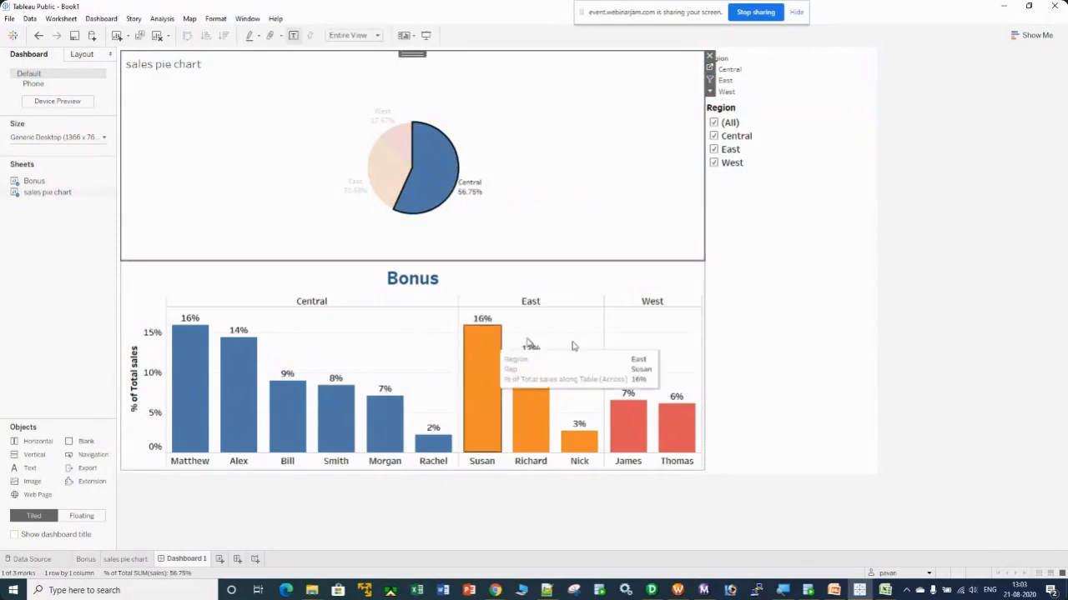
left_click(390, 185)
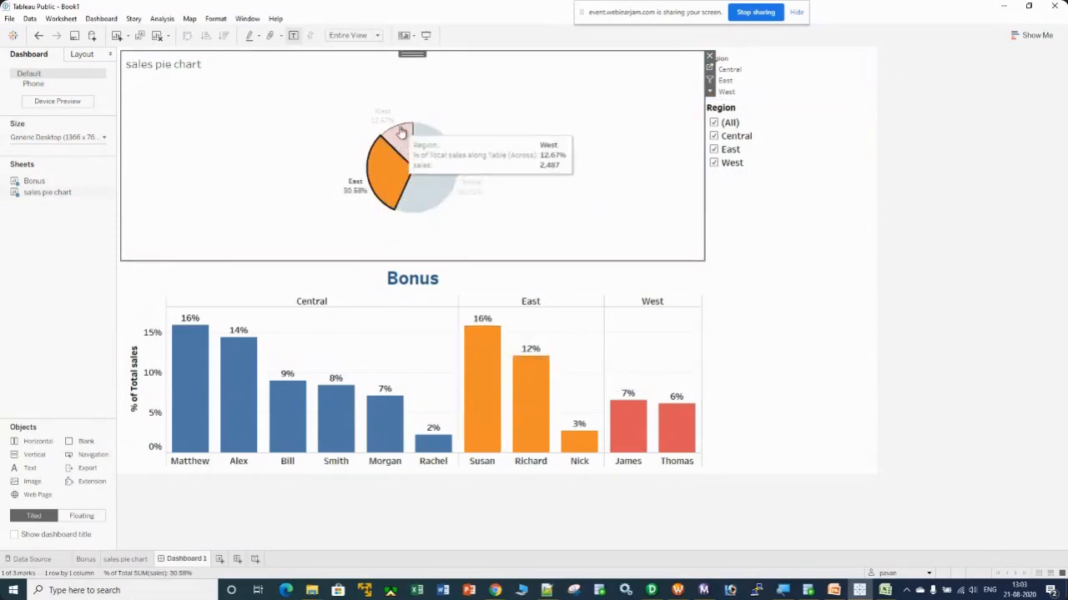
left_click(401, 143)
left_click(427, 194)
left_click(553, 95)
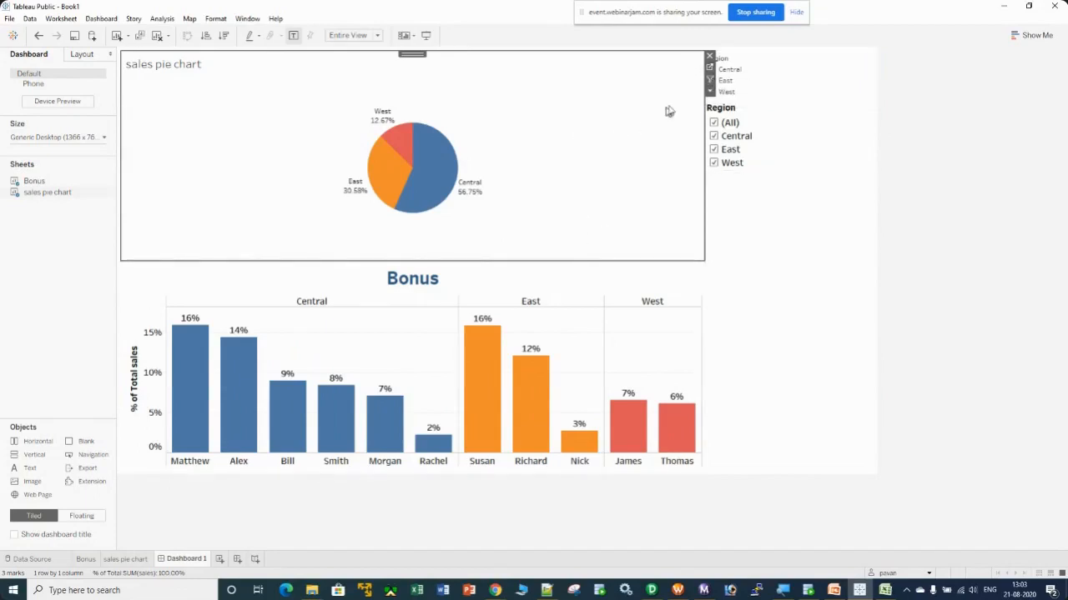
Set both the Bonus sheet and the sales pie chart sheet to be used as filters on the dashboard
left_click(636, 278)
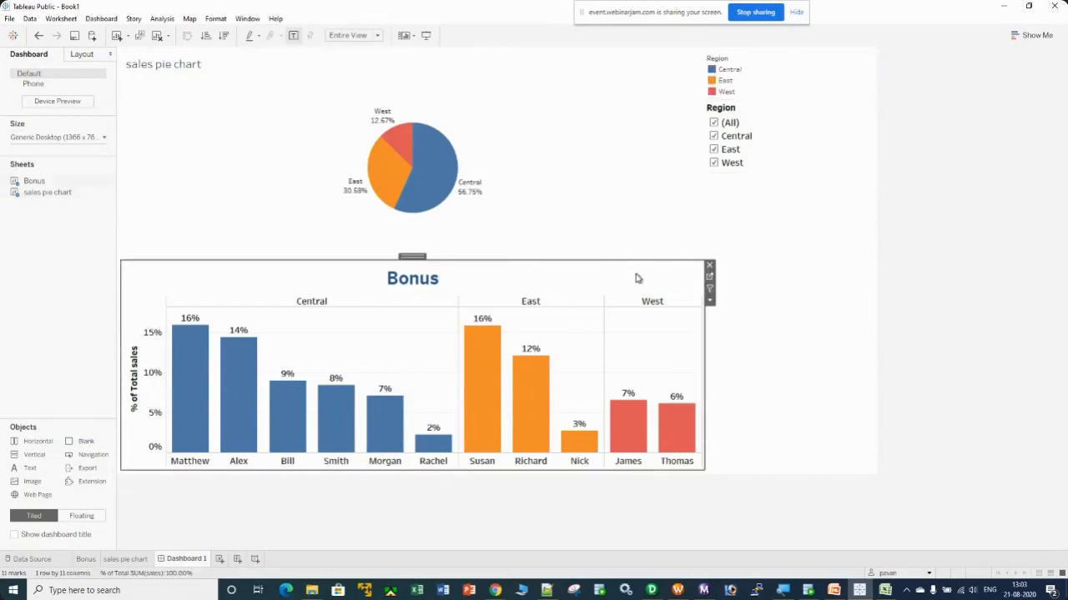
left_click(709, 289)
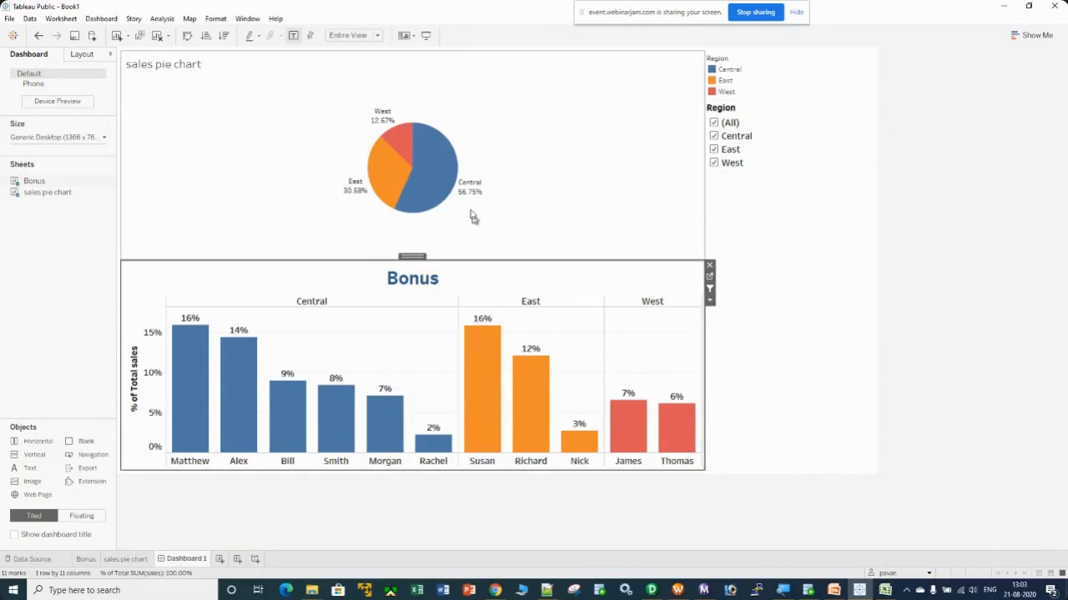
left_click(432, 165)
left_click(434, 173)
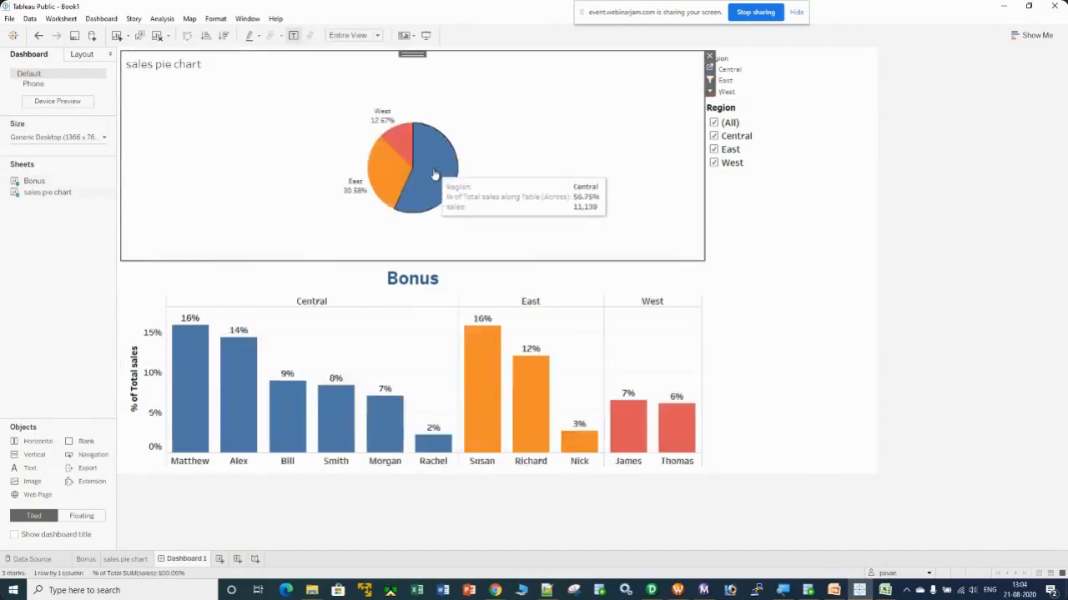
Filter the Bonus chart through the pie chart's Central, East and West slices in turn, and clear the filter
left_click(434, 173)
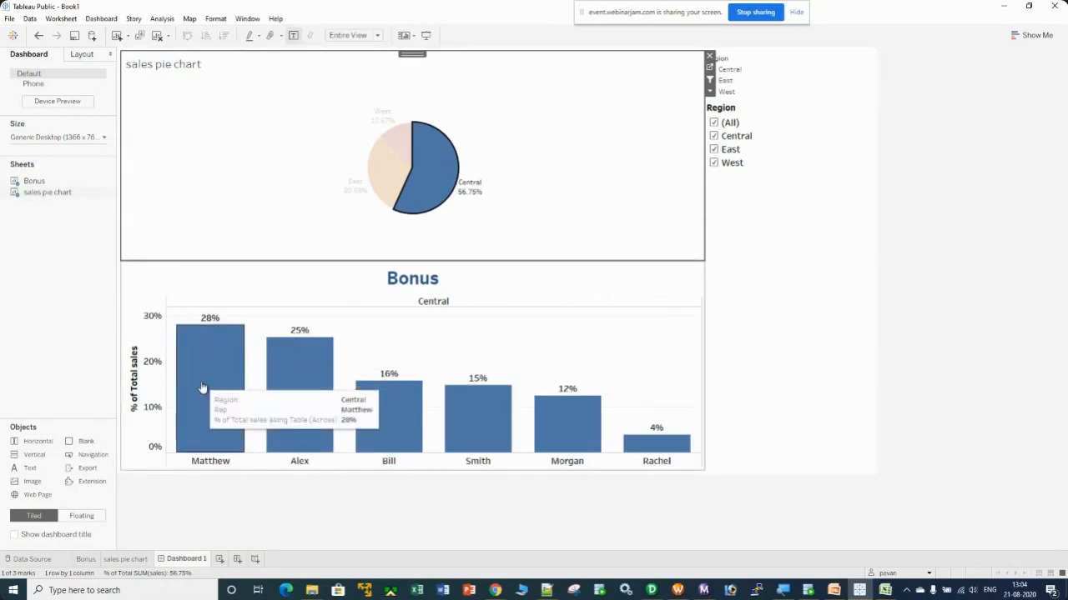
left_click(384, 182)
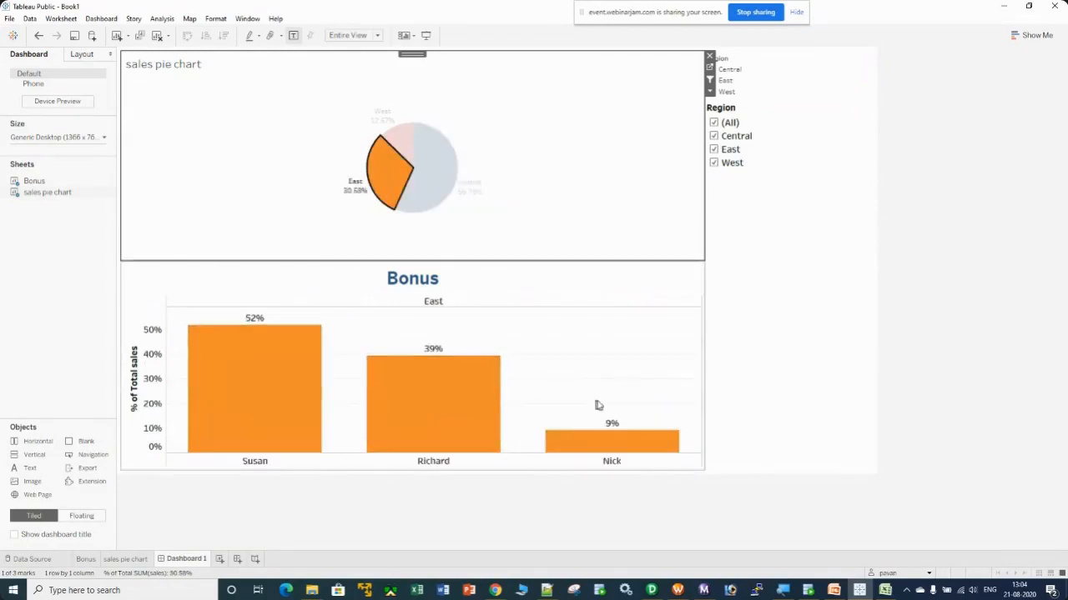
left_click(398, 140)
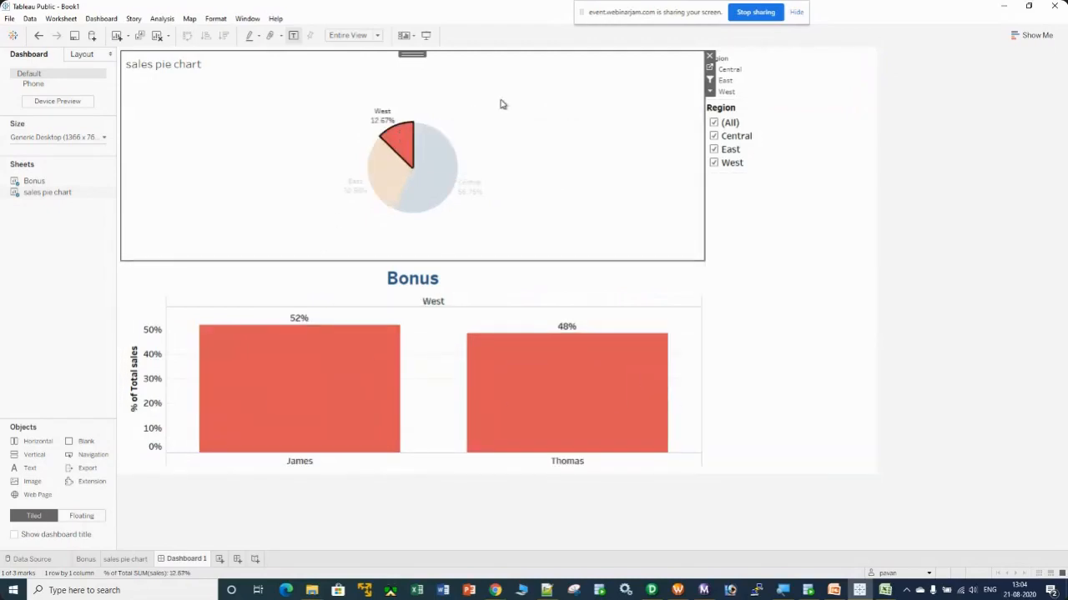
left_click(406, 138)
Narrow the dashboard's legend and filter column to give both charts more width
left_click_drag(706, 203, 773, 204)
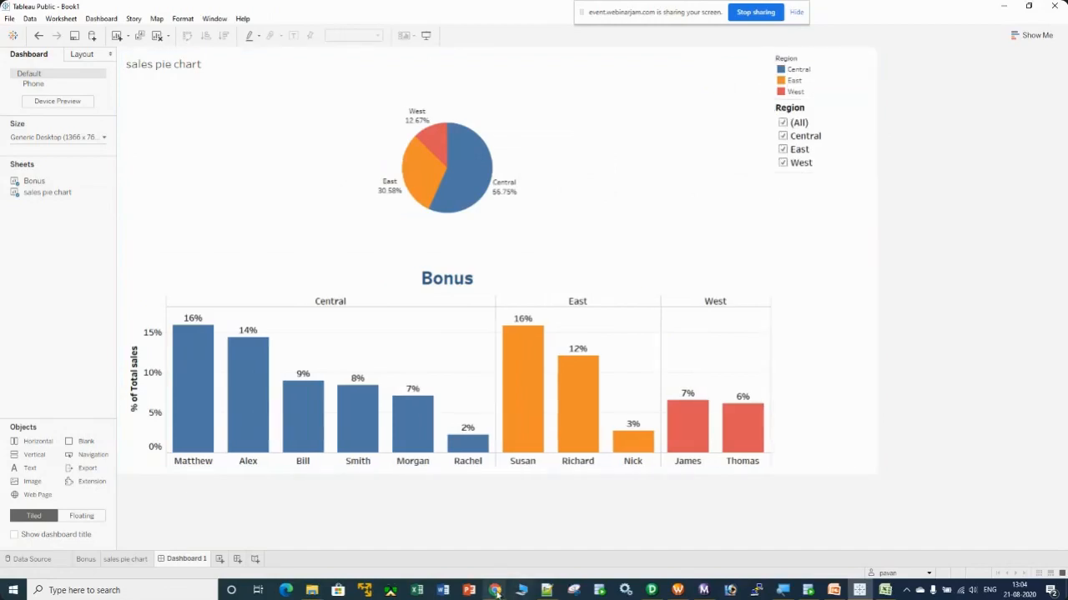
mouse_move(496, 590)
left_click(444, 548)
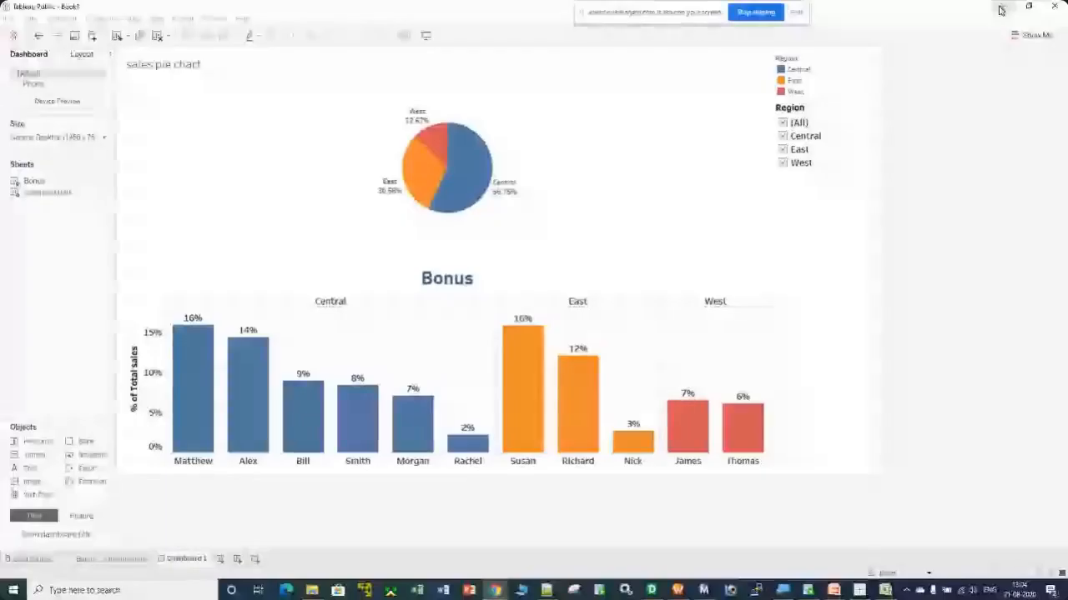
left_click(1001, 9)
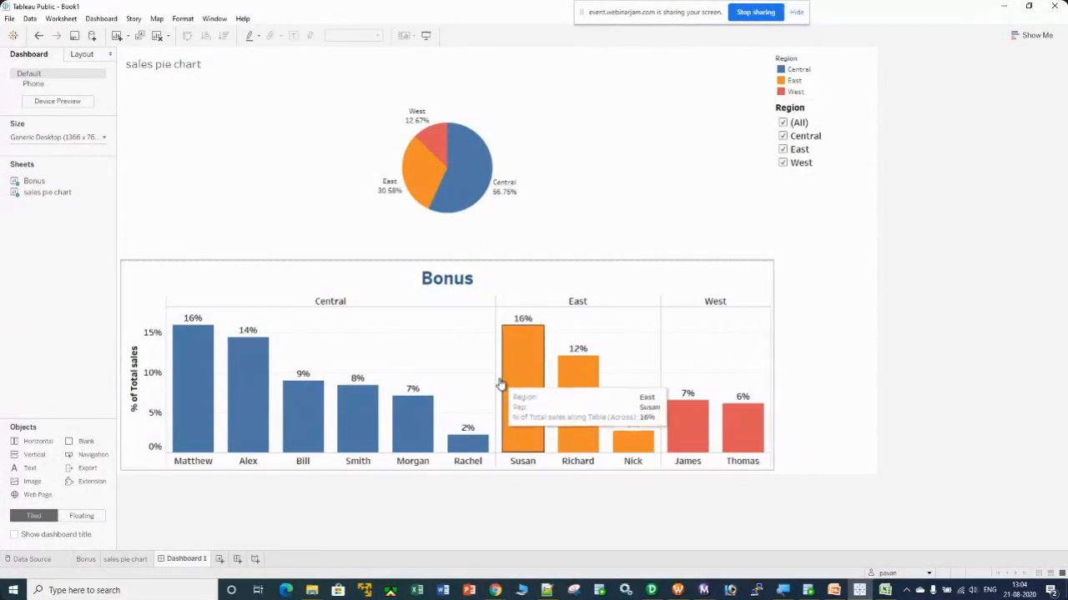
Go to the Bonus sheet from the dashboard and reduce the size of its bars so they are narrower
left_click(89, 560)
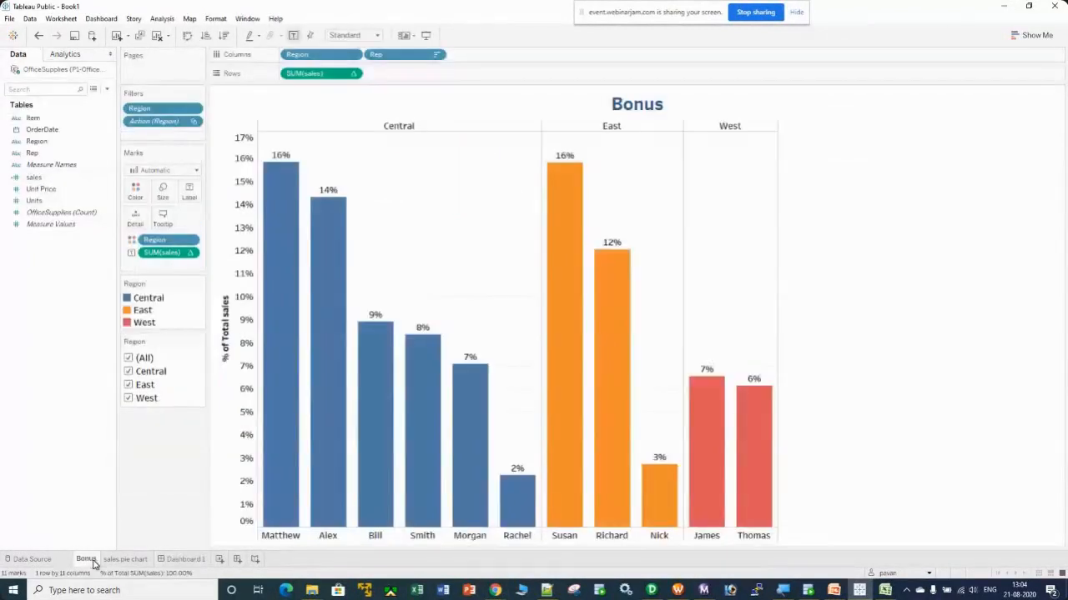
left_click(186, 559)
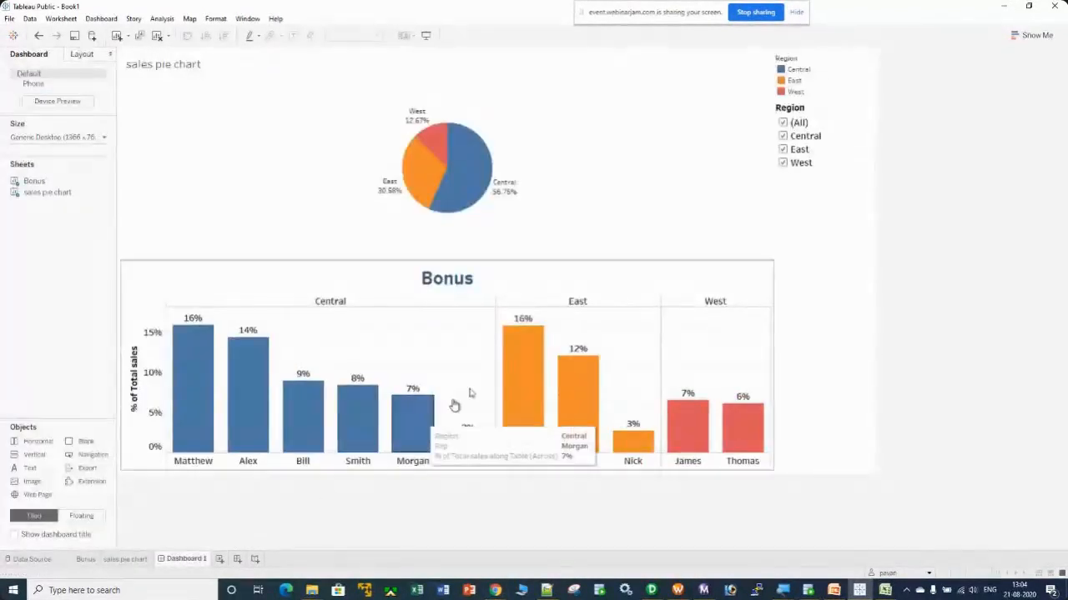
left_click(707, 271)
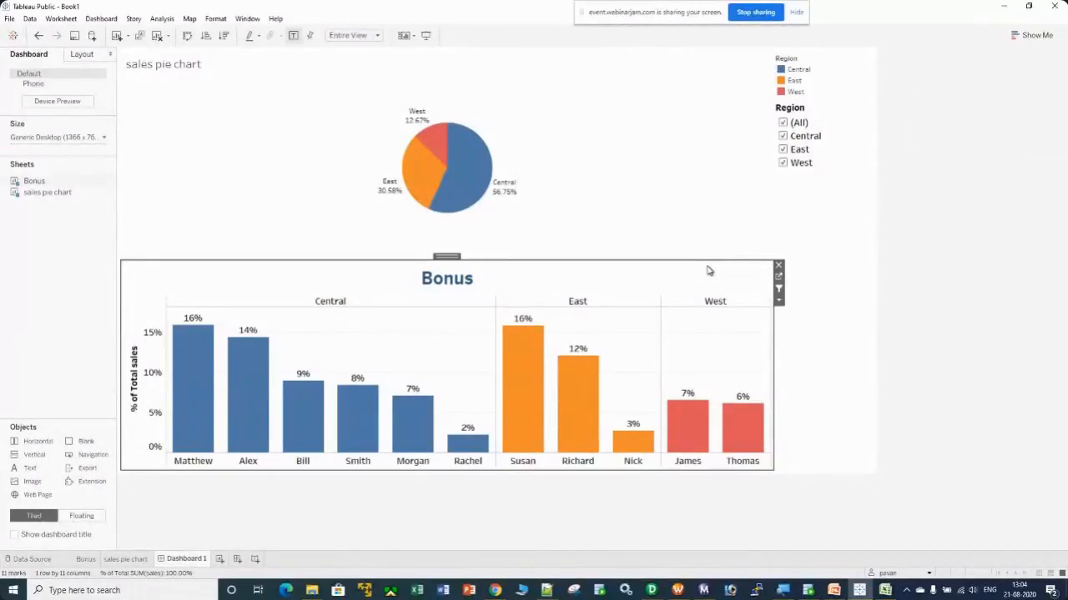
left_click(779, 277)
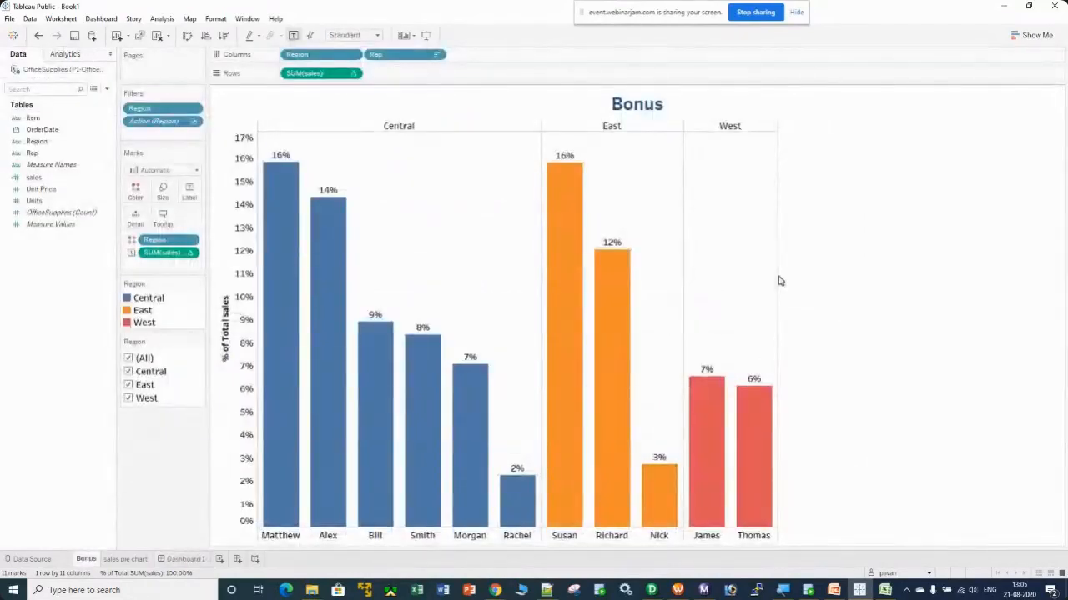
left_click(162, 192)
left_click_drag(229, 220, 213, 224)
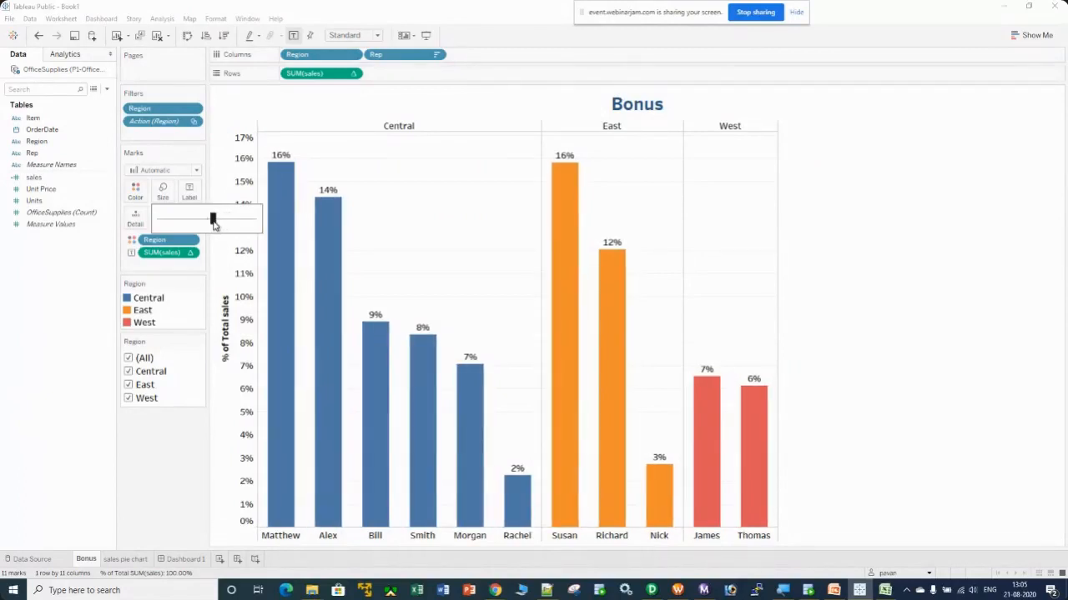
Return to the dashboard and adjust the divider between the charts and the Region legend and filter column, leaving that column slightly wider
left_click(187, 561)
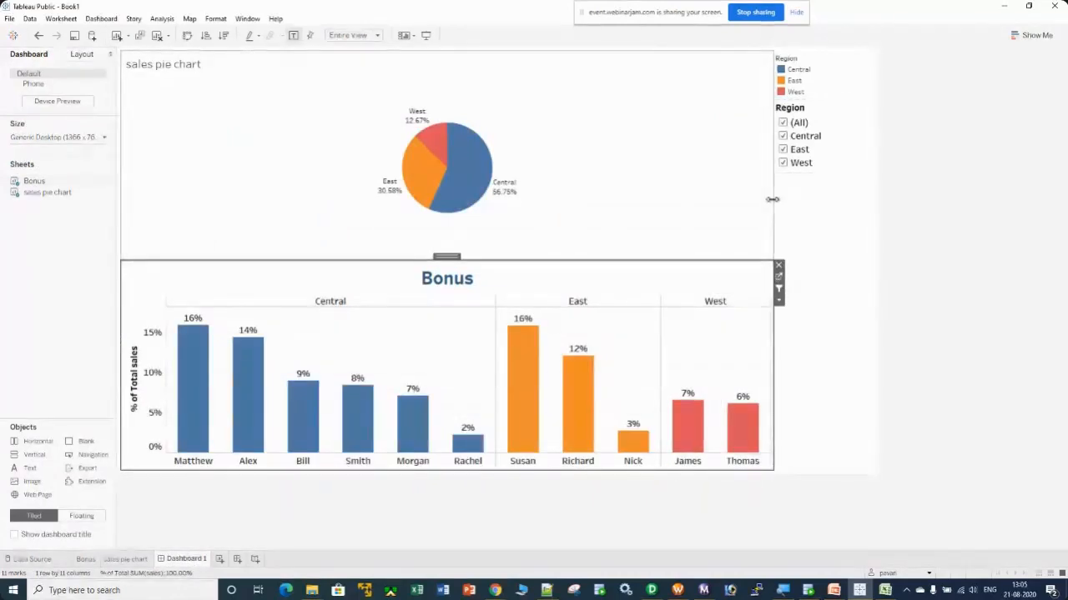
left_click_drag(773, 199, 580, 203)
left_click(582, 202)
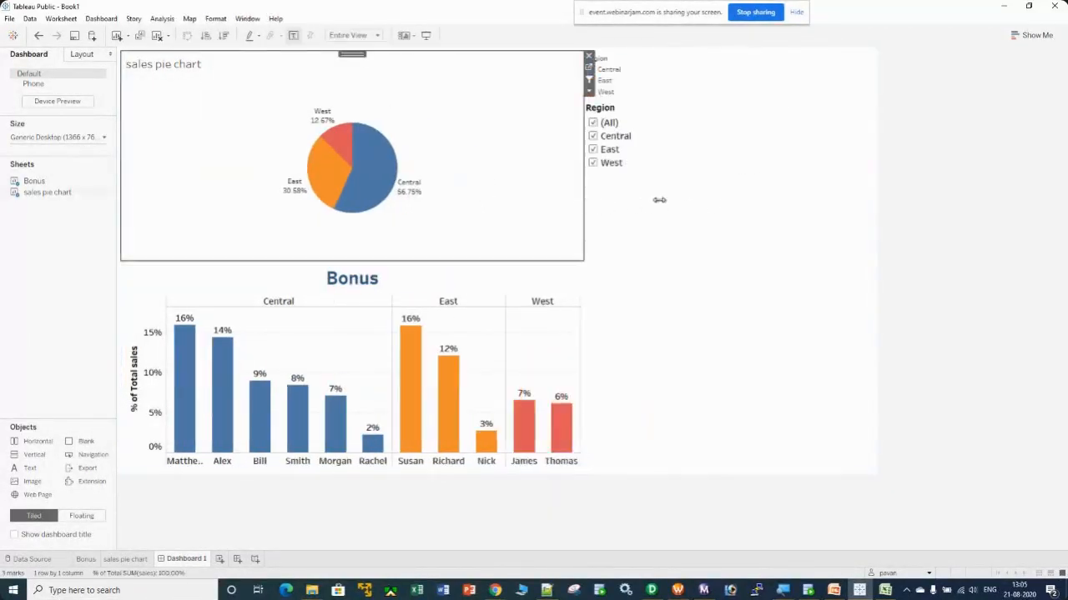
left_click_drag(585, 197, 742, 198)
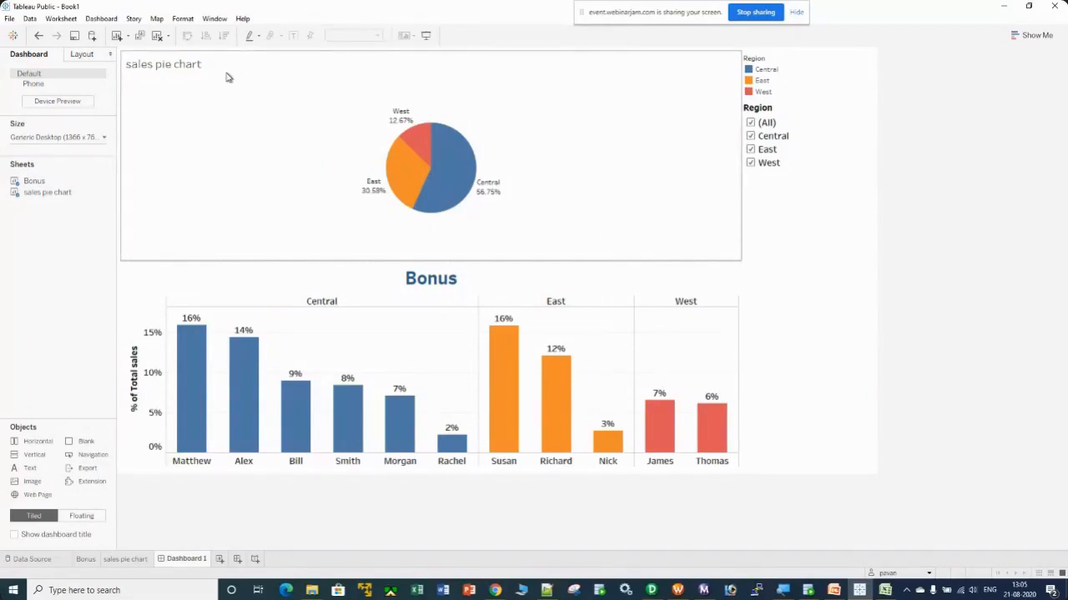
Turn on the workbook's default animations with a duration of 1.00 seconds (Slow) and the Simultaneous style
left_click(183, 18)
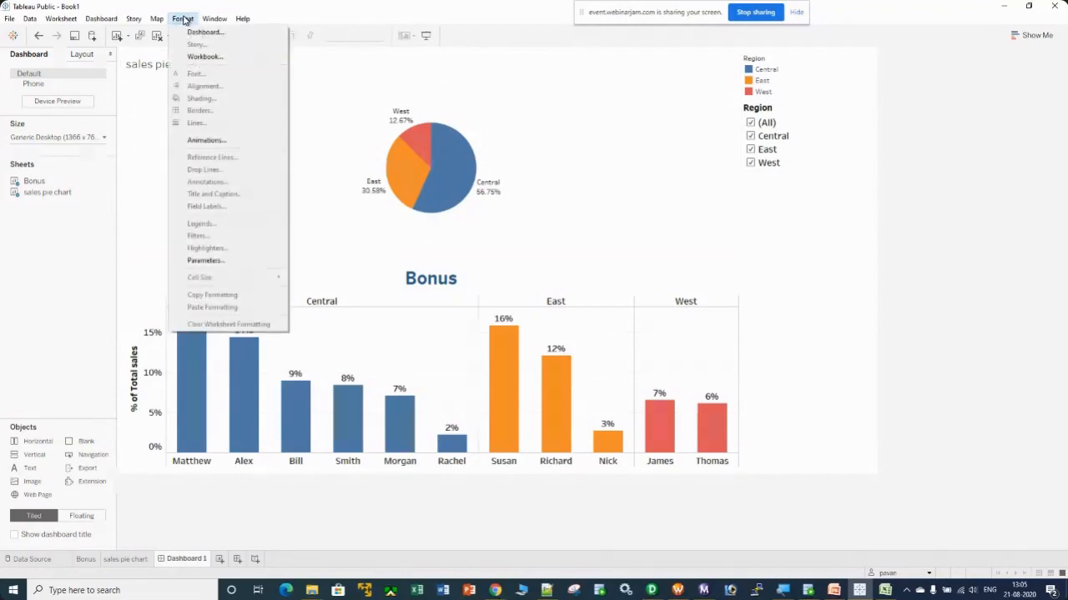
left_click(210, 141)
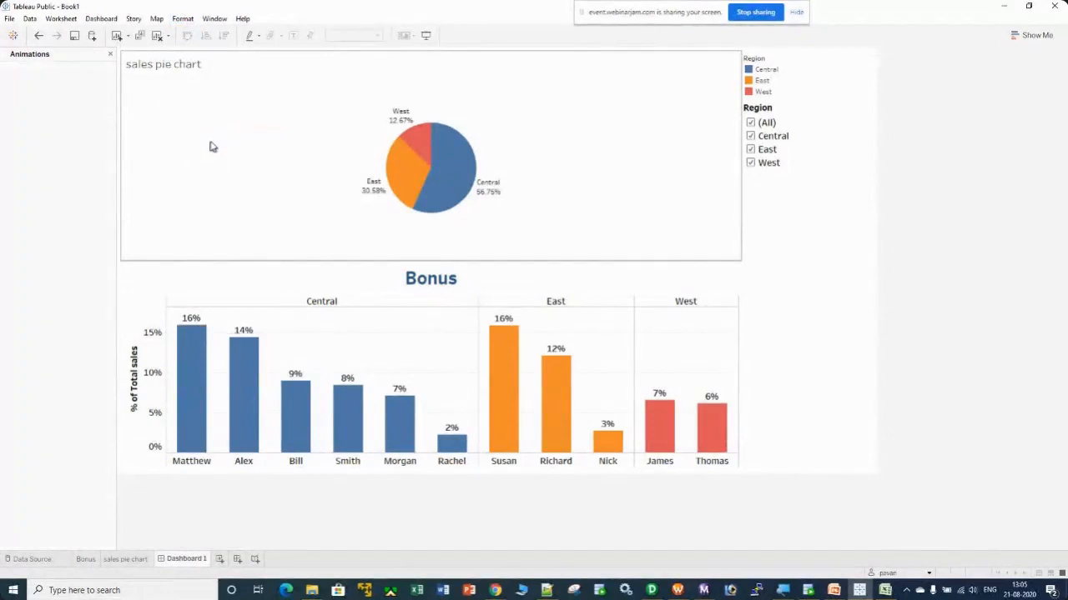
left_click(34, 99)
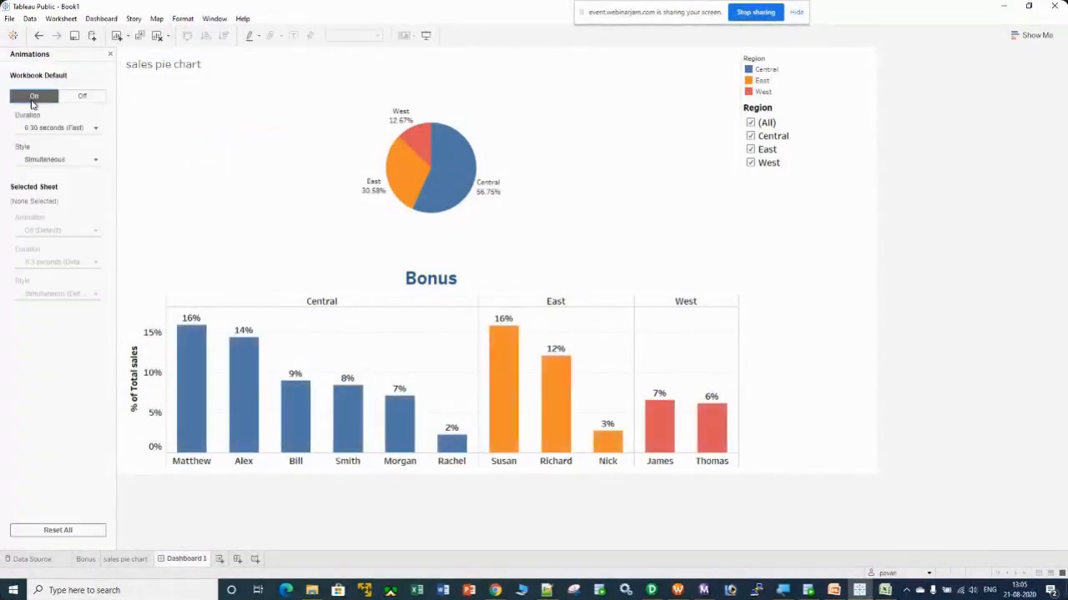
left_click(90, 128)
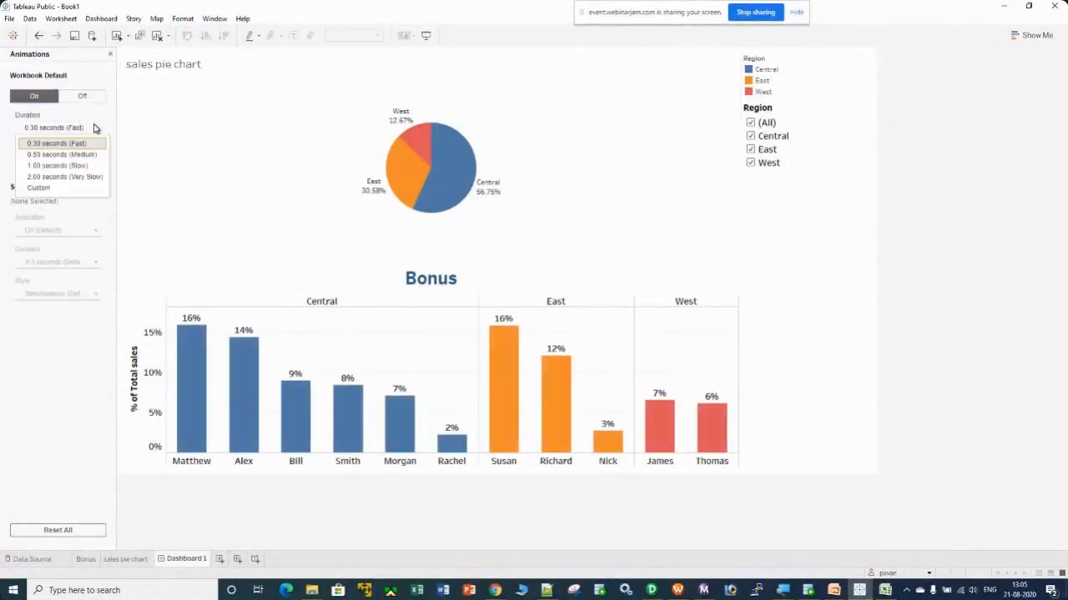
left_click(52, 166)
left_click(68, 161)
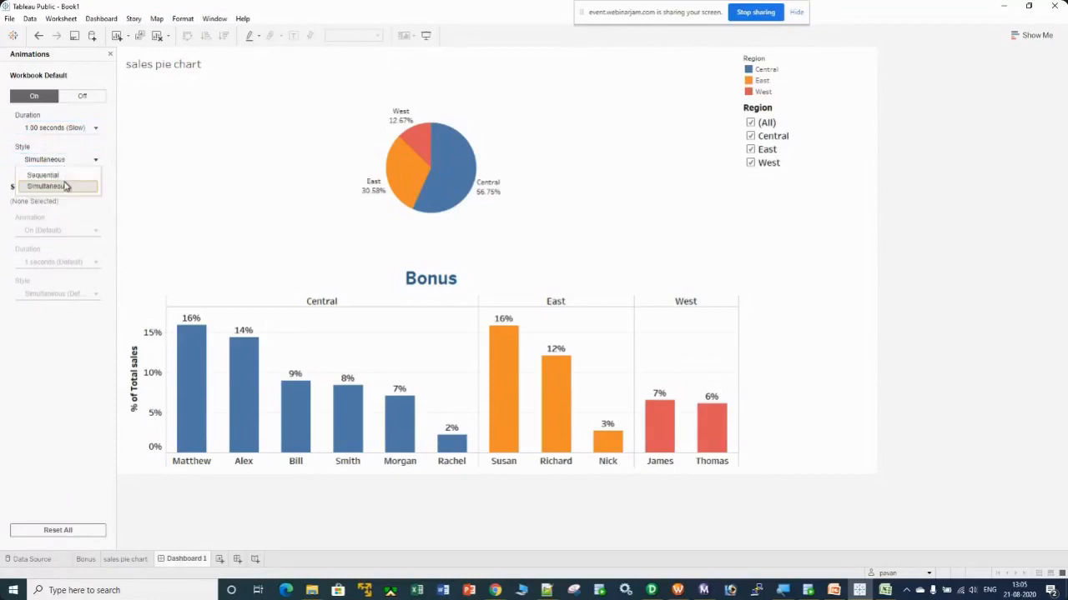
left_click(67, 186)
Preview the Bonus chart's animation by selecting the pie chart's region slices in turn, clear the selection, and inspect the slices' tooltips
left_click(581, 109)
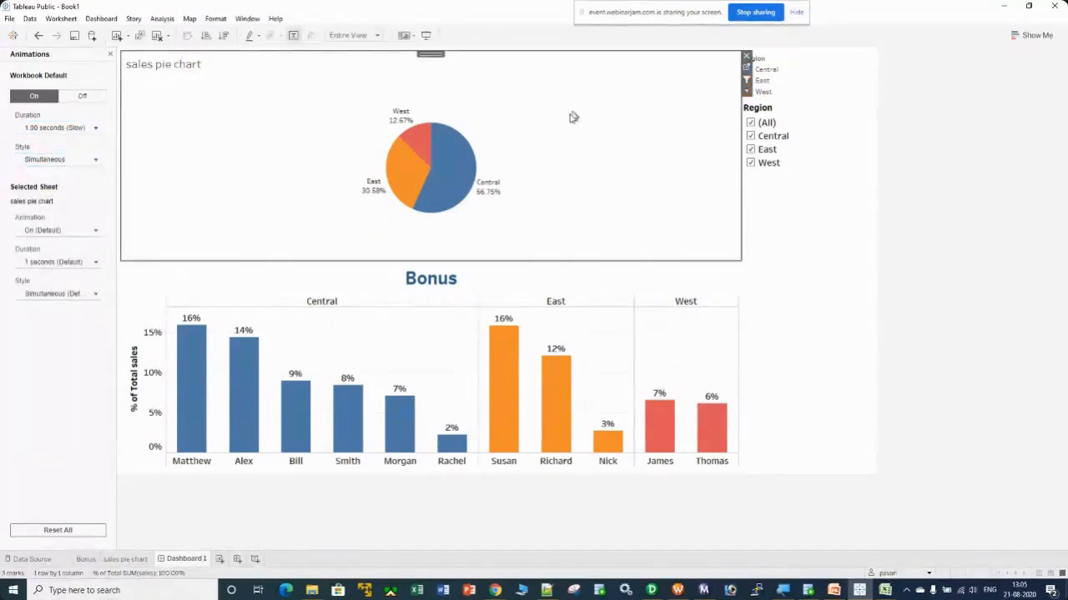
left_click(467, 171)
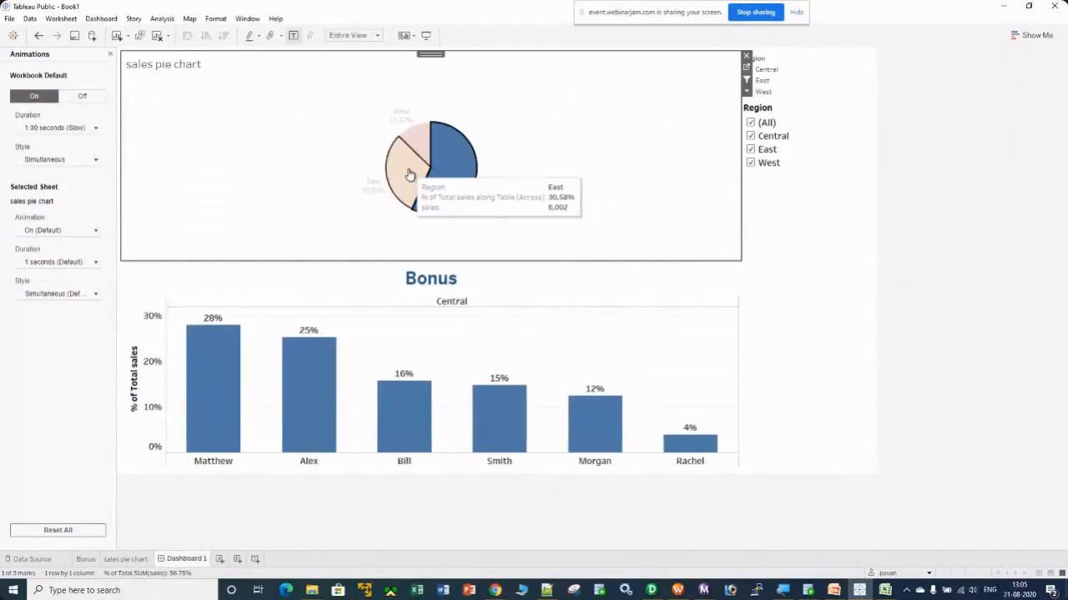
left_click(409, 174)
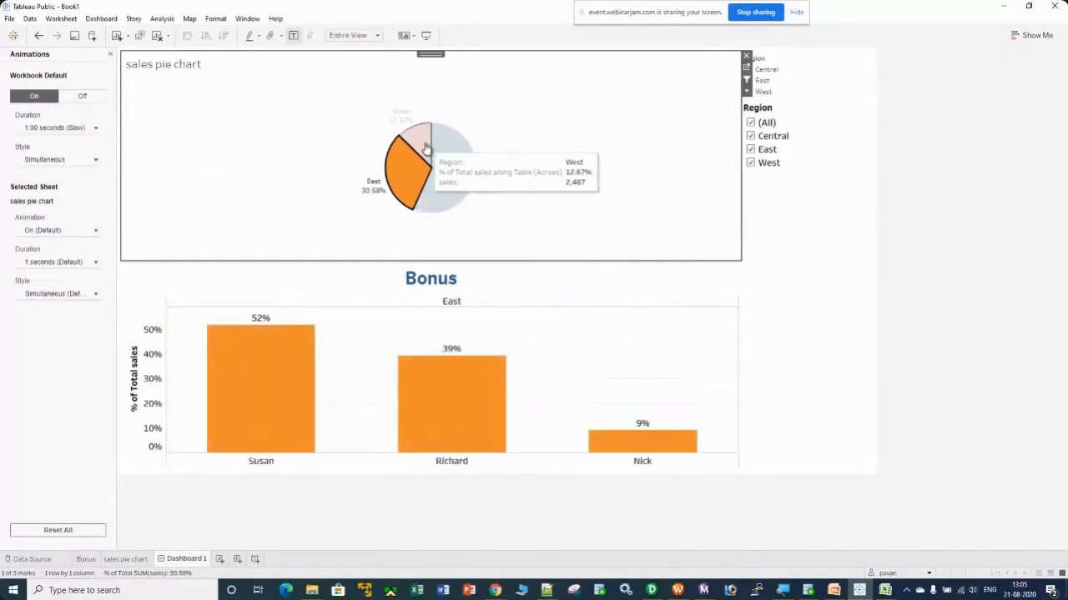
left_click(422, 146)
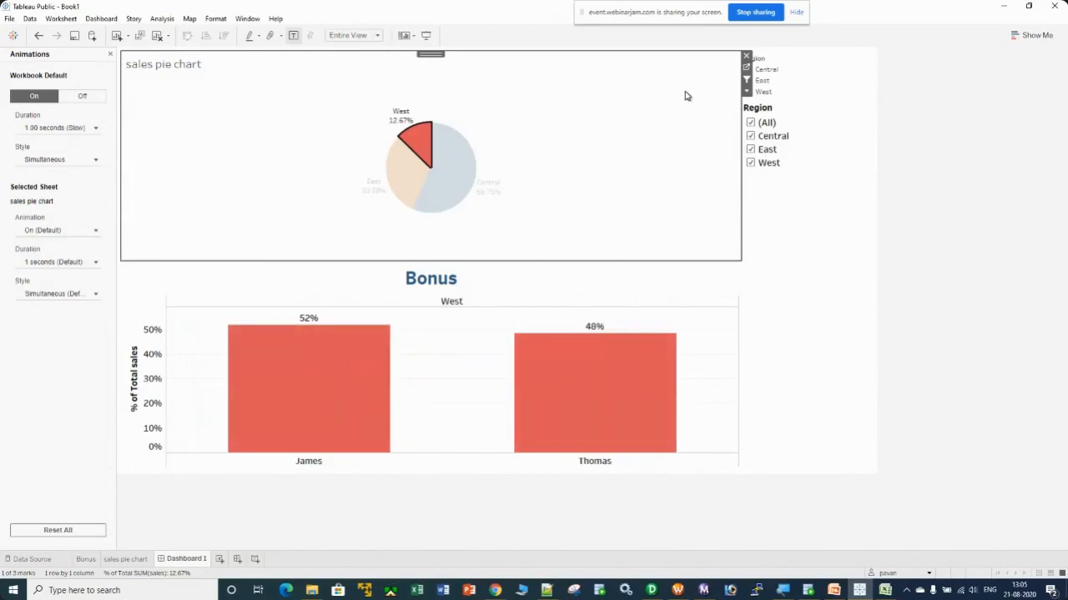
left_click(456, 169)
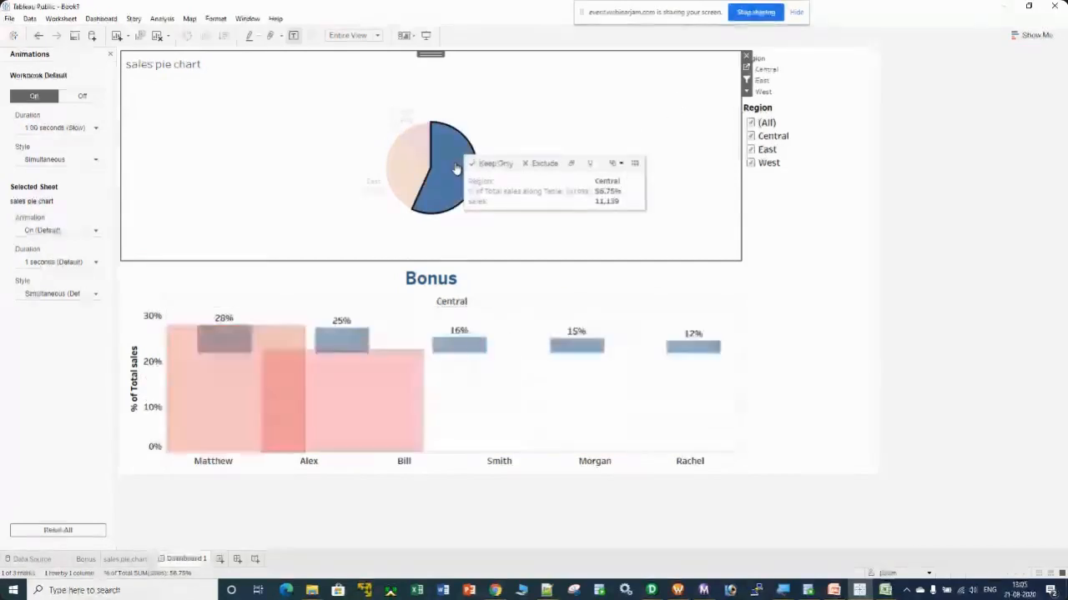
left_click(415, 150)
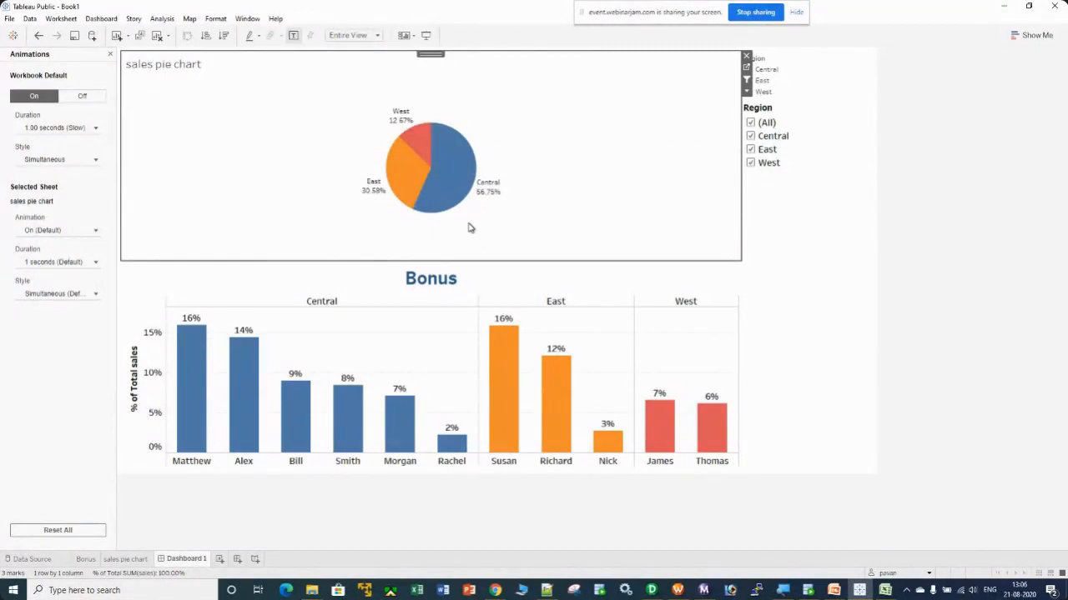
mouse_move(453, 178)
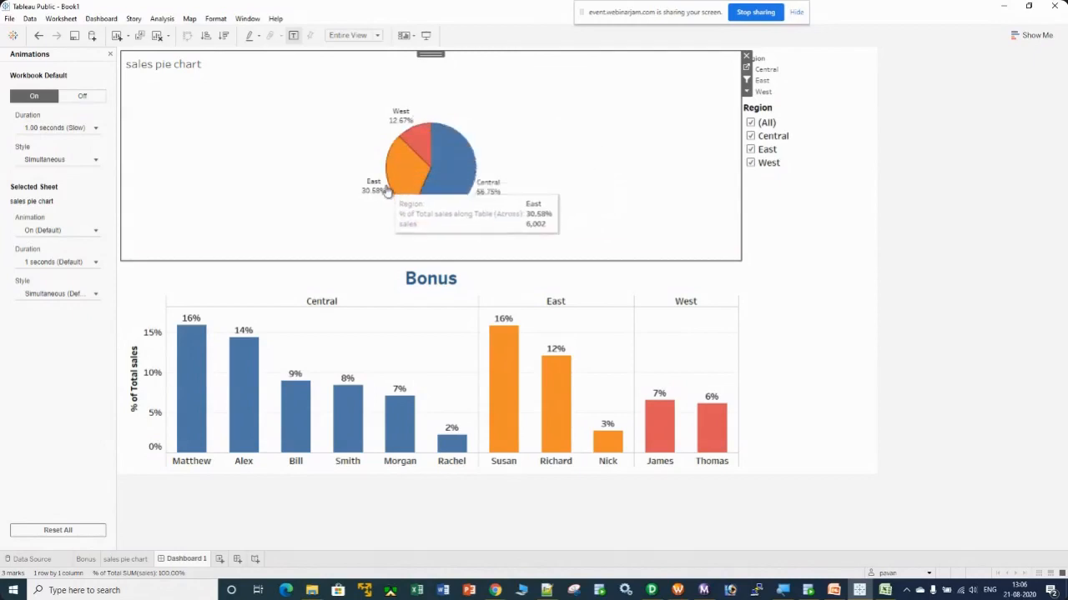
mouse_move(416, 144)
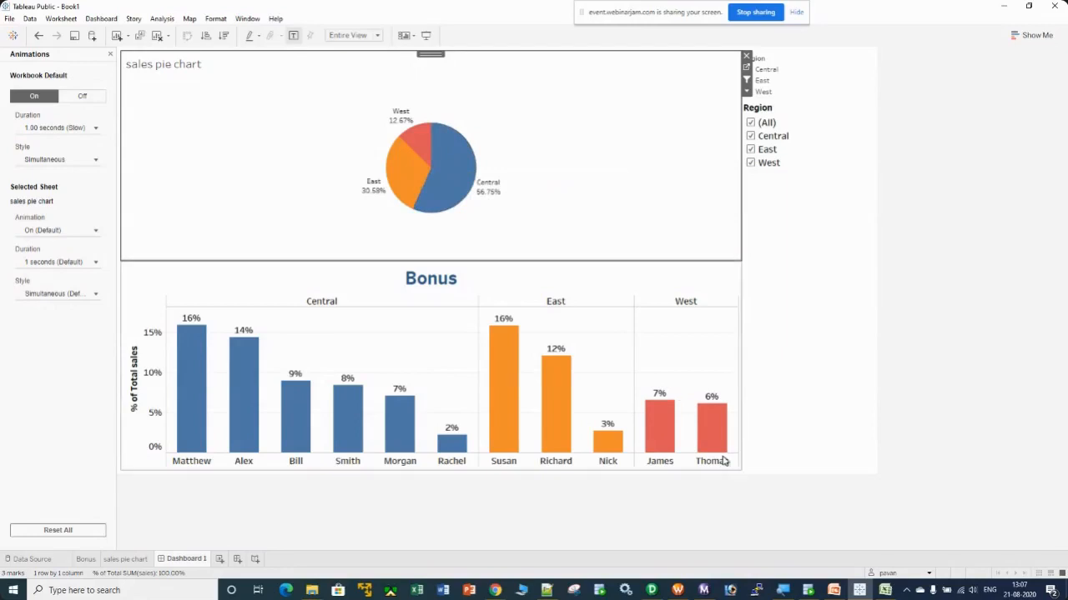
left_click(831, 346)
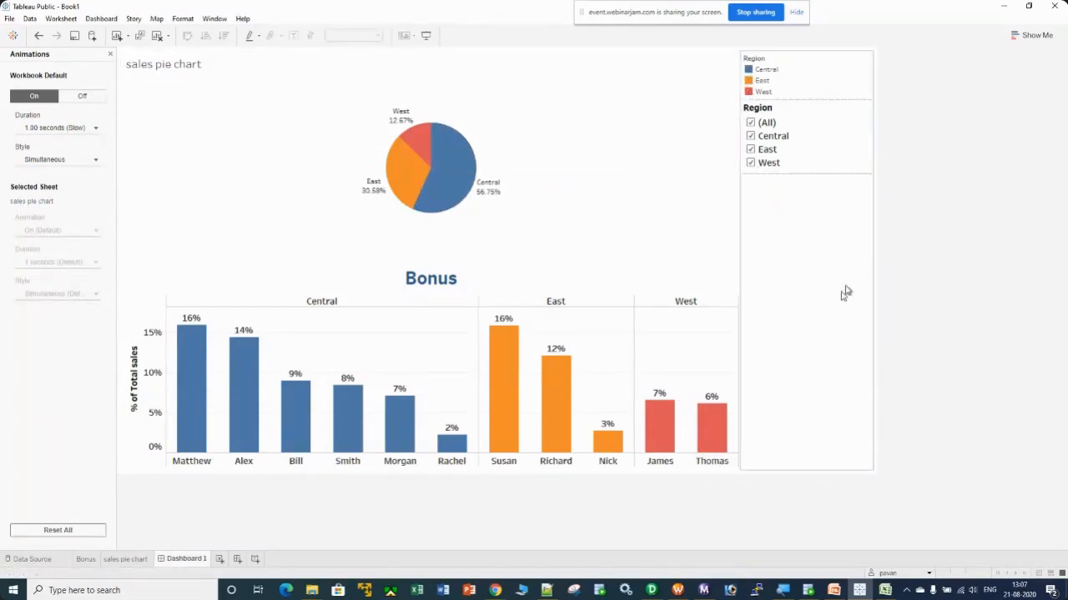
Close the Animations pane and show the dashboard title
left_click(156, 214)
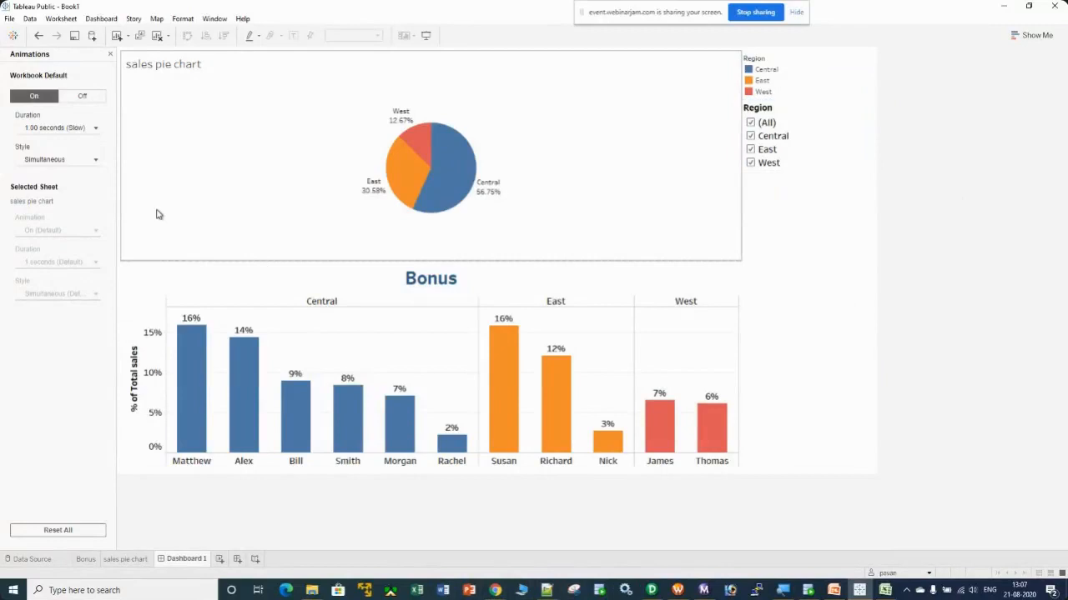
left_click(110, 54)
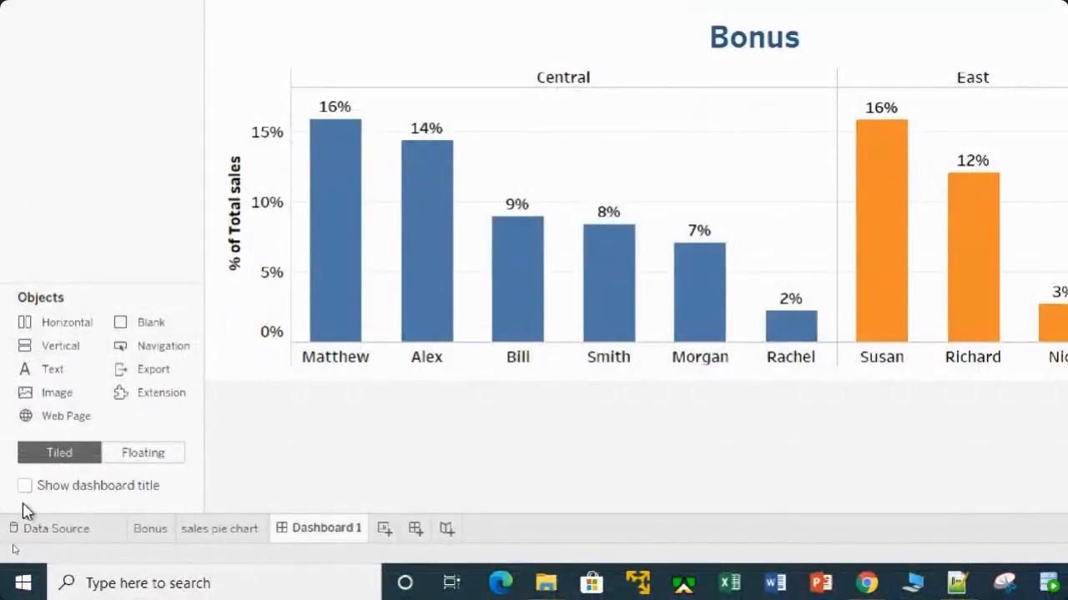
left_click(24, 486)
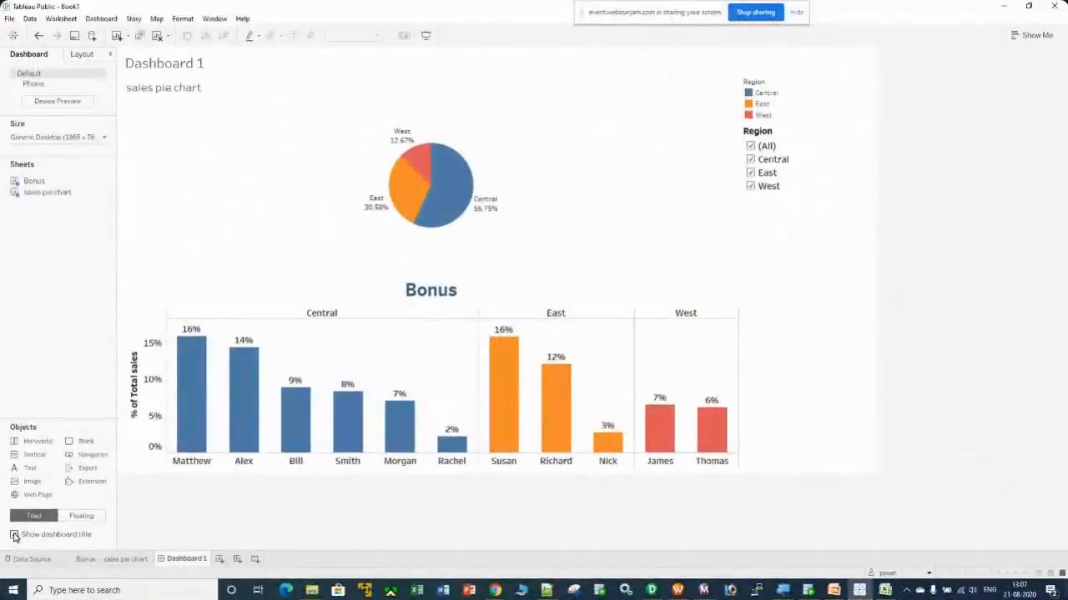
Replace the dashboard's default title text with "Region Wise Sales"
double_click(301, 68)
left_click_drag(498, 245, 48, 248)
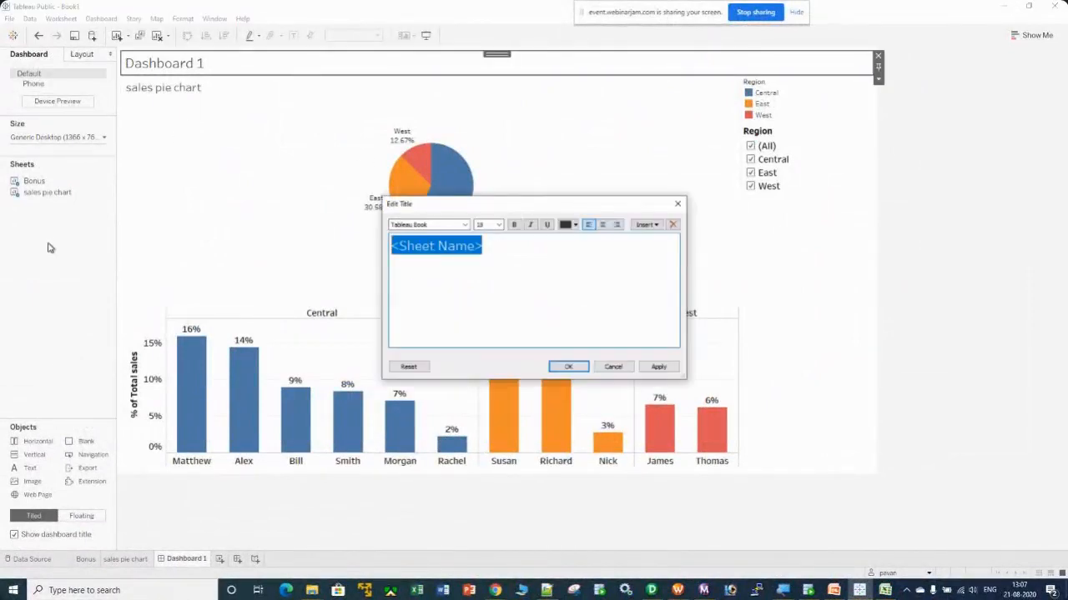
key("BackSpace")
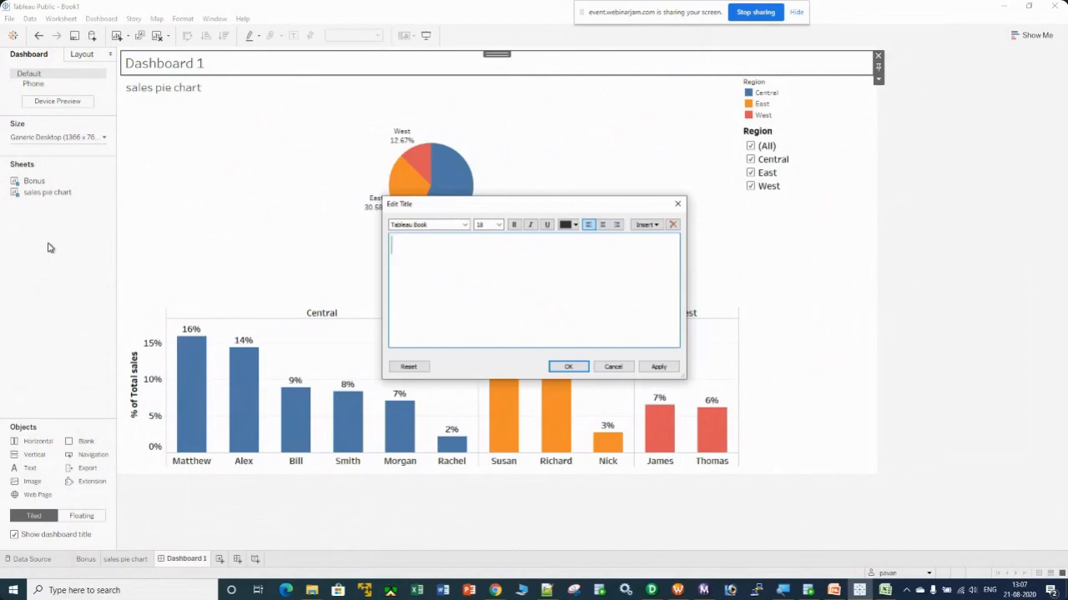
type("Region Wise ")
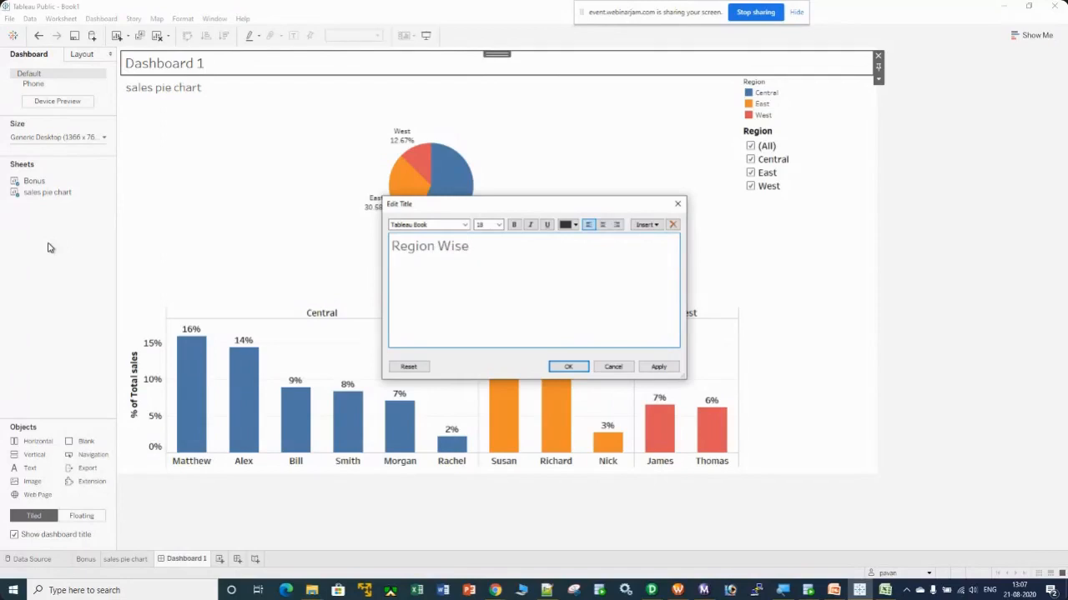
type("Sales")
Format the whole dashboard title in Tableau Bold at size 22, centred and dark red, and apply it to the dashboard
left_click_drag(503, 260, 299, 244)
left_click(464, 224)
left_click(448, 242)
left_click(498, 224)
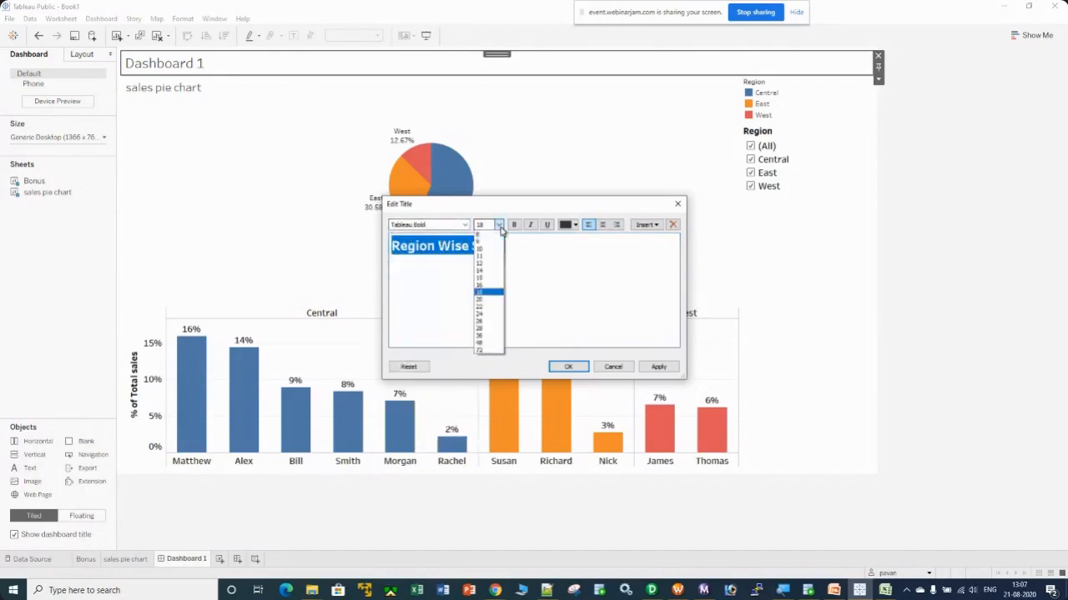
left_click(487, 316)
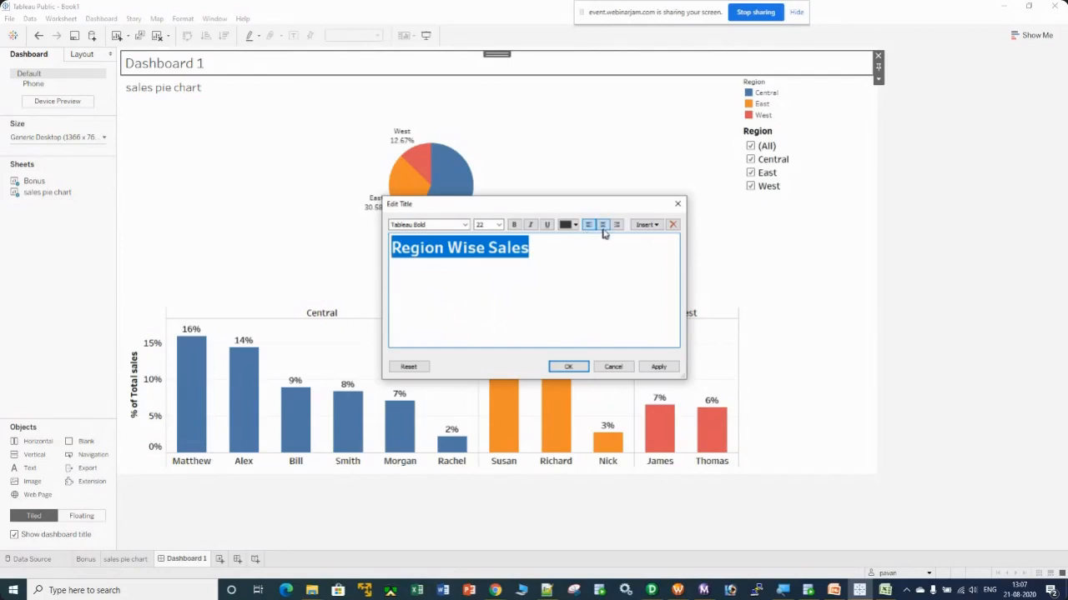
left_click(602, 225)
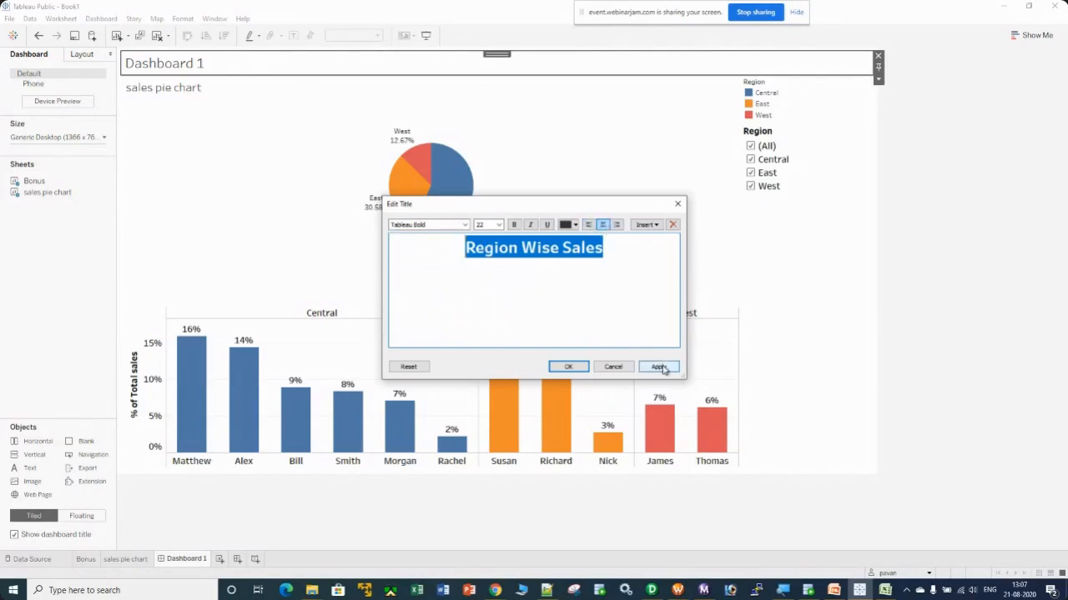
left_click(574, 226)
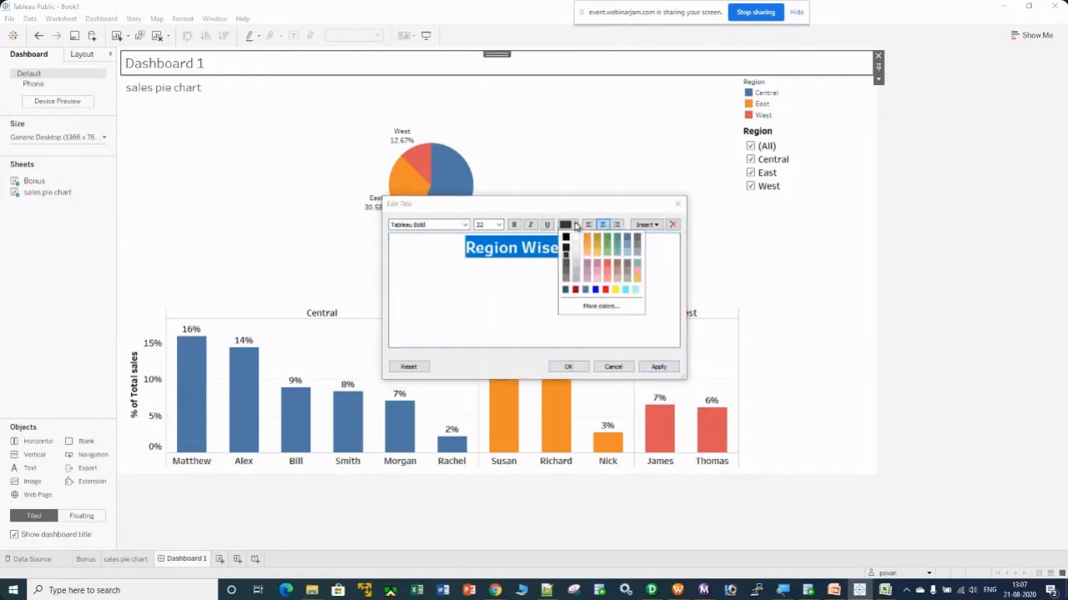
left_click(575, 289)
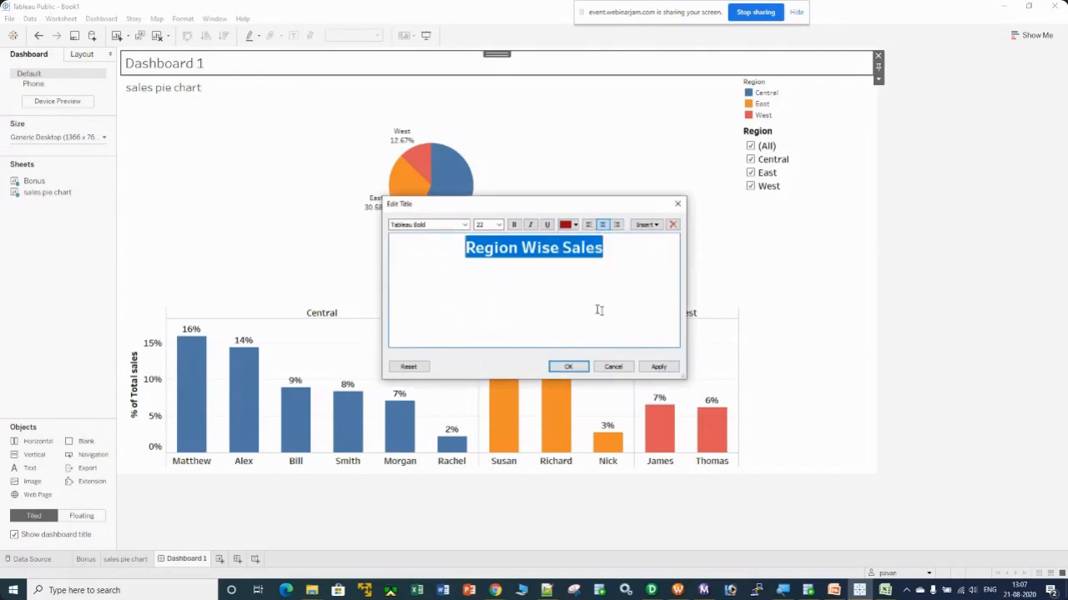
left_click(658, 367)
left_click(586, 369)
left_click(820, 247)
left_click(944, 283)
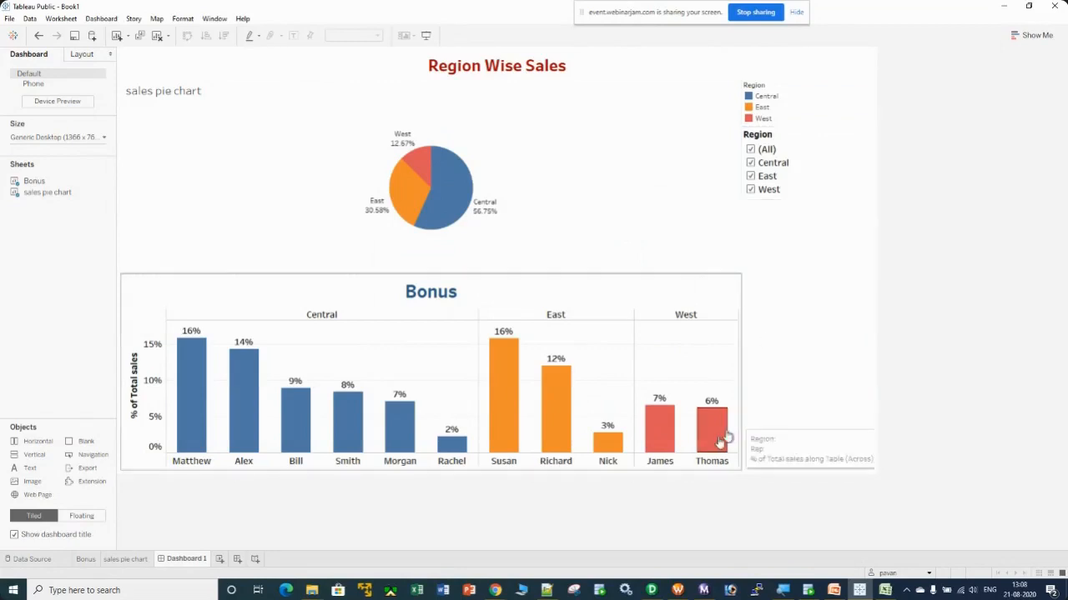
Check the attendees' chat in the WebinarJam broadcast window in Chrome and return to the Tableau dashboard
left_click(496, 591)
left_click(467, 538)
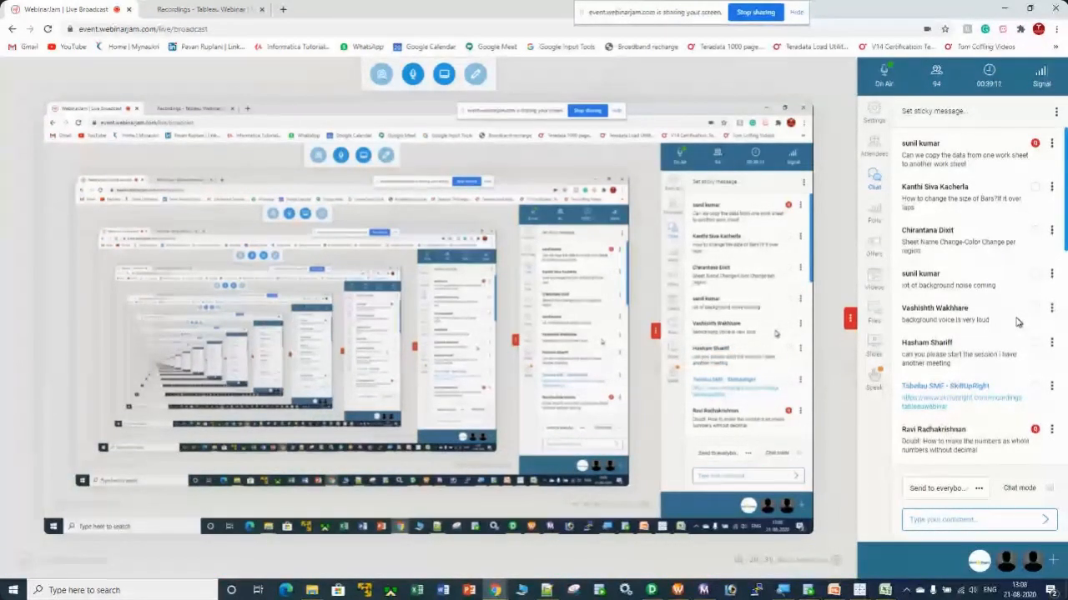
left_click(1005, 7)
left_click(289, 181)
left_click(649, 392)
left_click(713, 187)
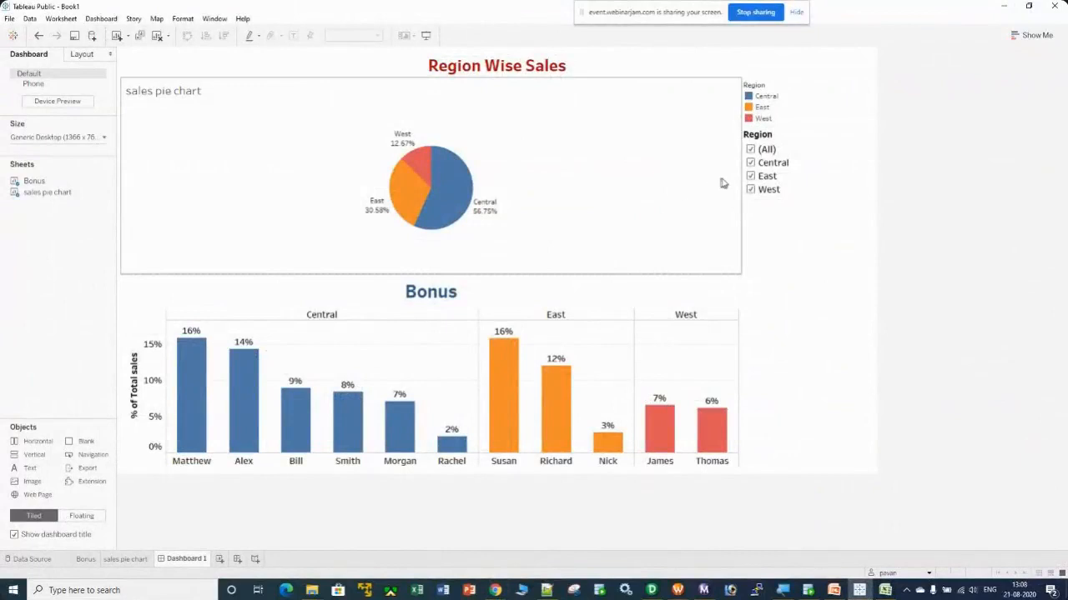
left_click(823, 353)
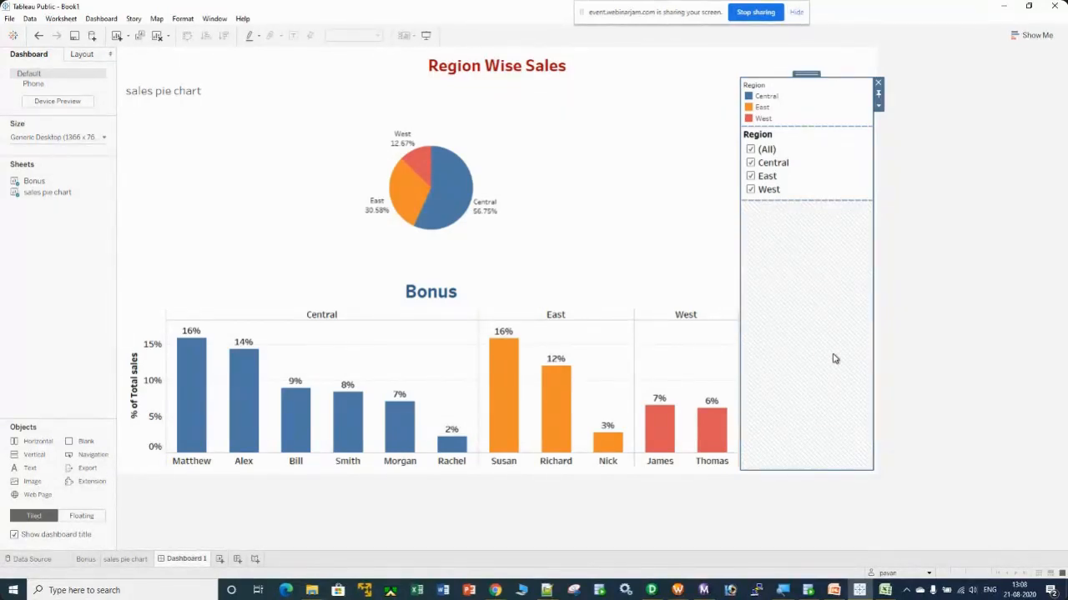
left_click(984, 307)
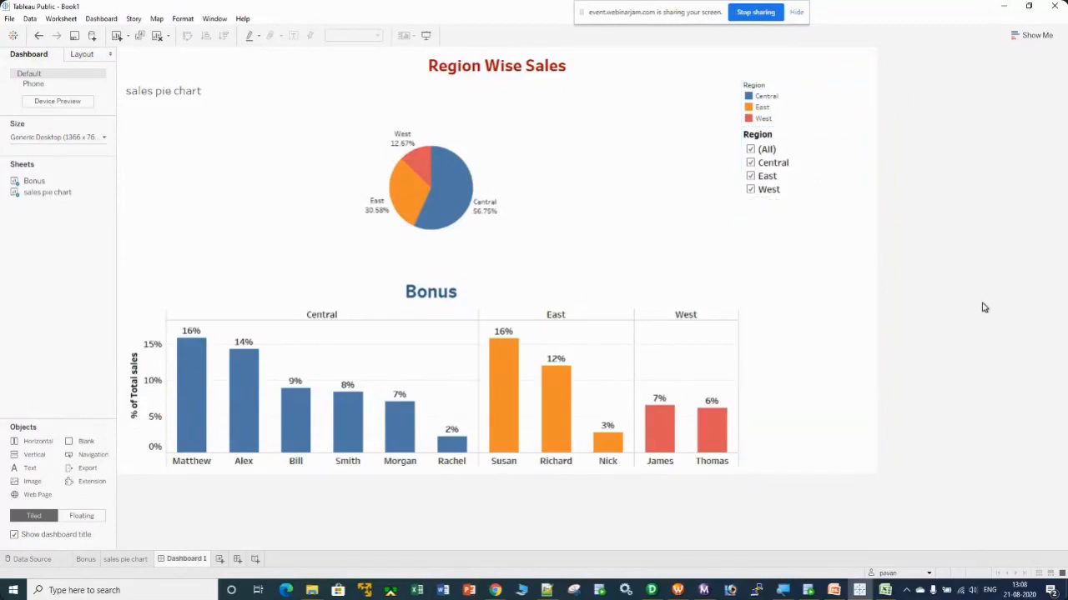
Switch to the TgtFiles window in File Explorer and look through its folder tree
left_click(311, 591)
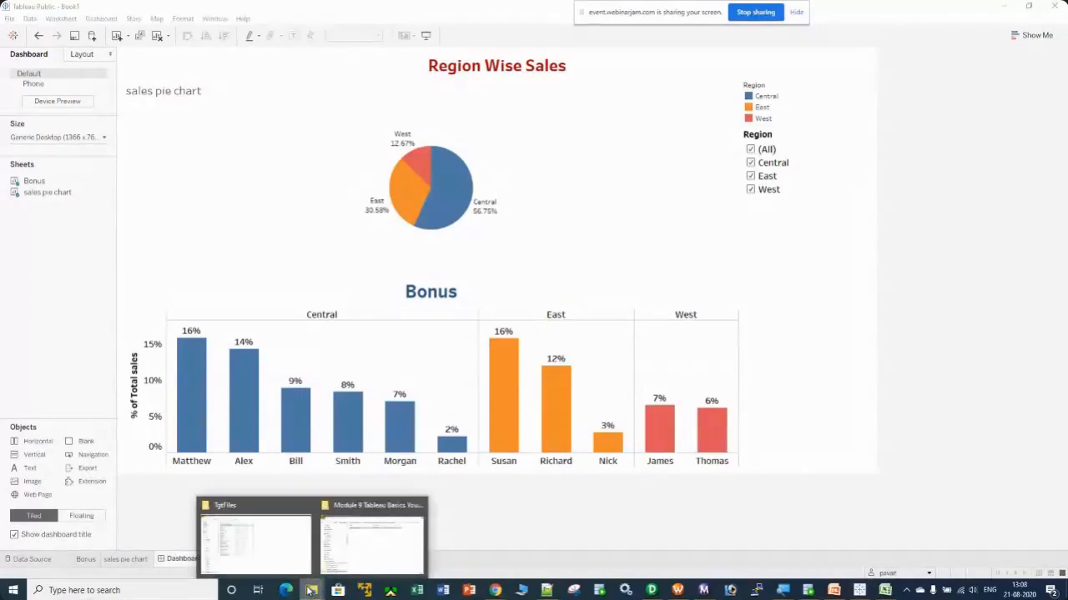
left_click(263, 543)
scroll(90, 330, "up", 8)
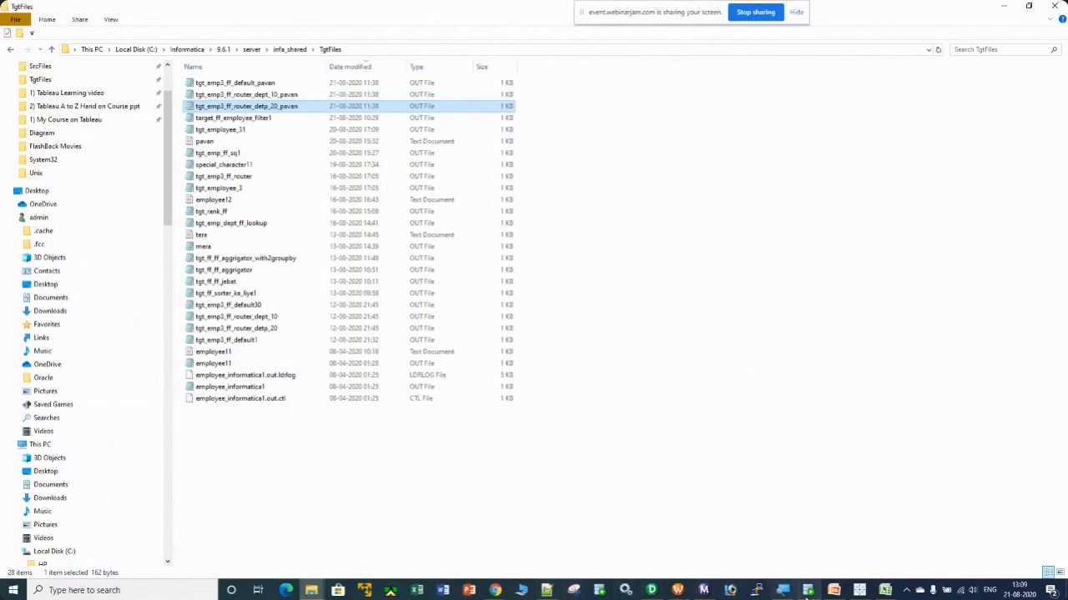
left_click(833, 590)
right_click(646, 231)
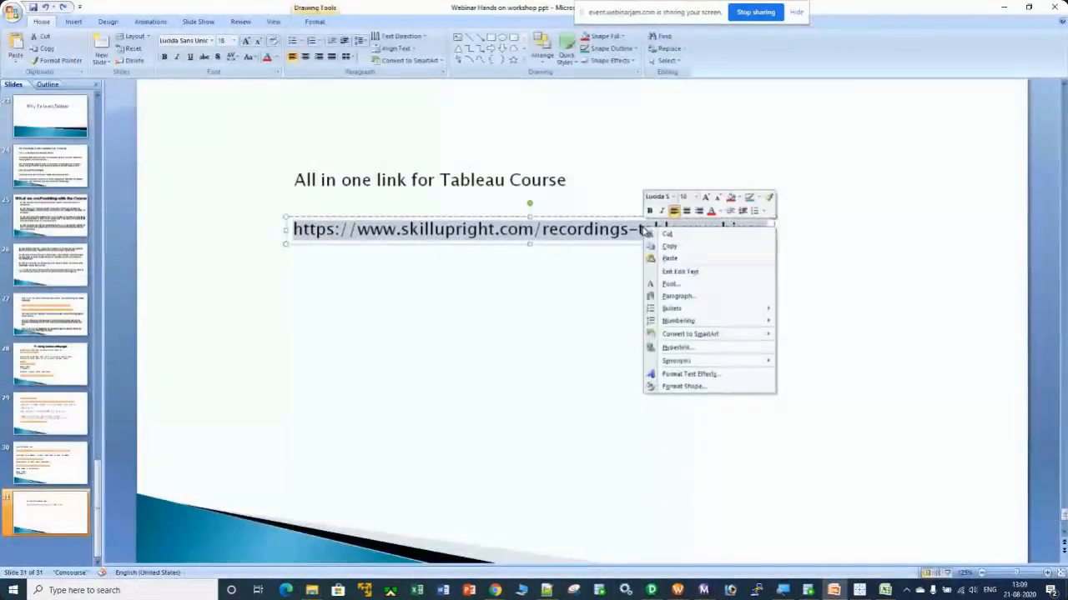
left_click(669, 246)
mouse_move(493, 590)
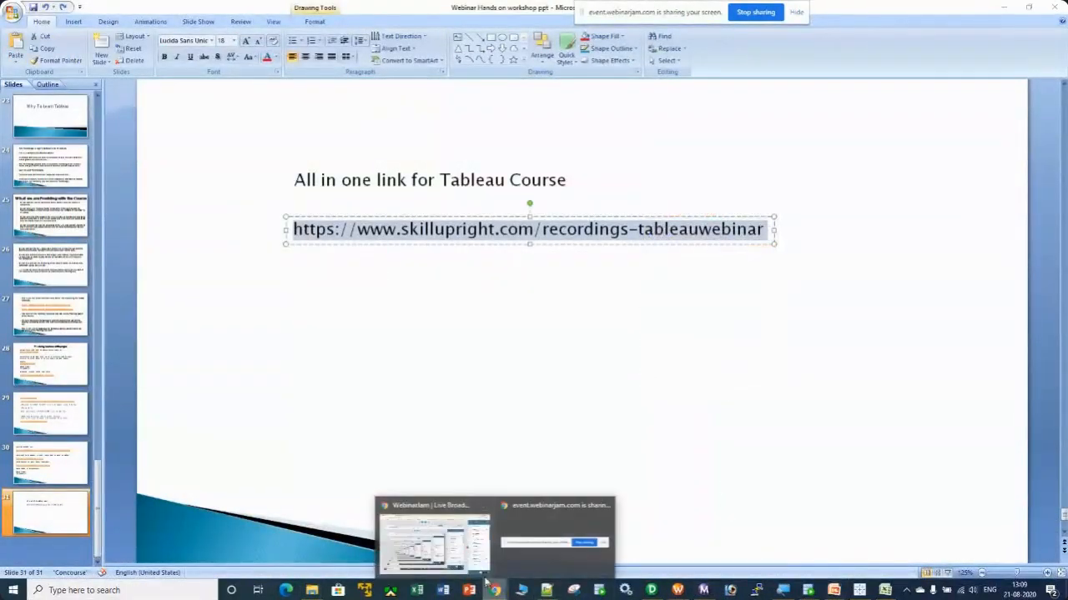
left_click(451, 548)
right_click(924, 523)
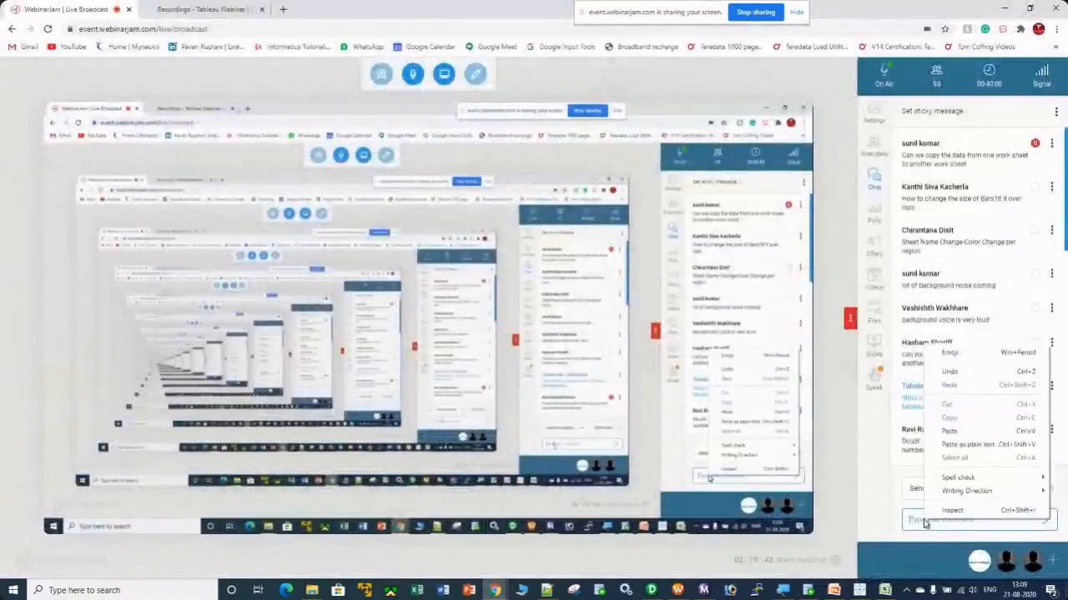
left_click(963, 432)
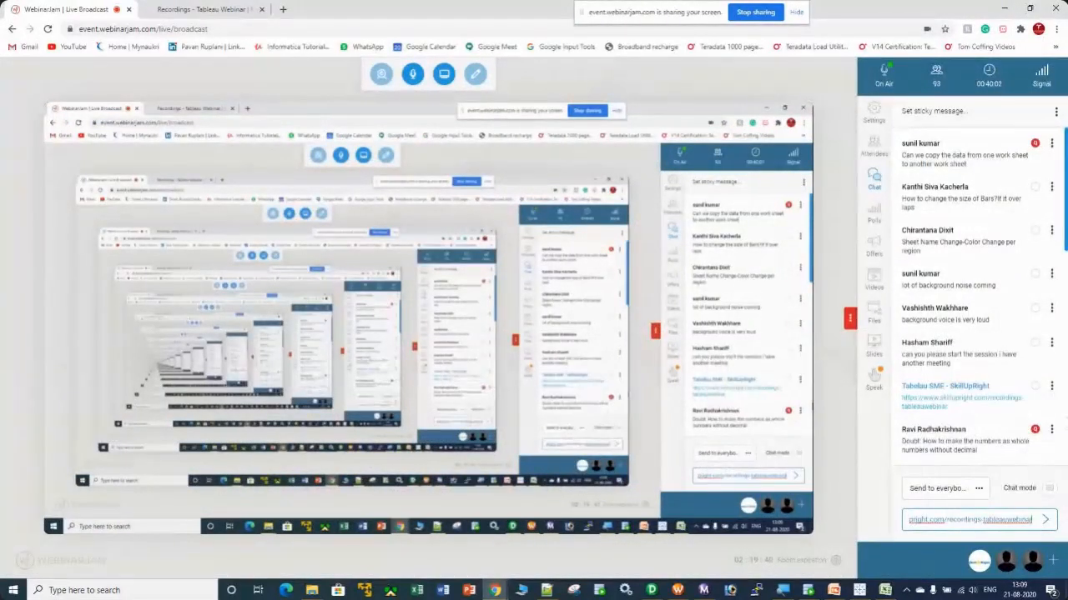
key("Return")
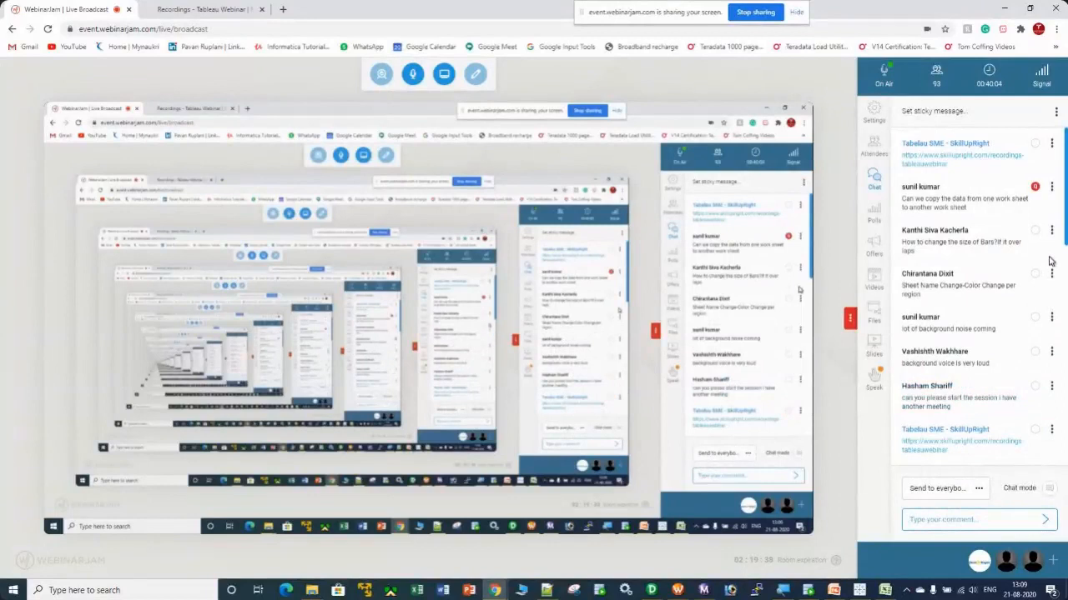
Open the posted recordings link to view the SkillUpRight training page, and minimize the browser and the presentation
left_click(949, 167)
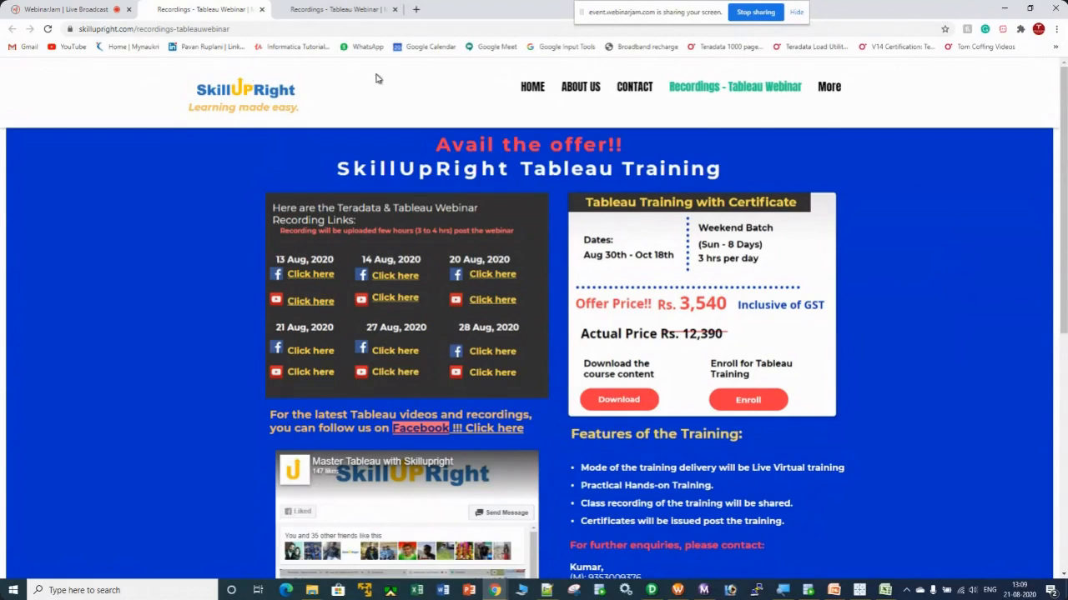
left_click(1004, 12)
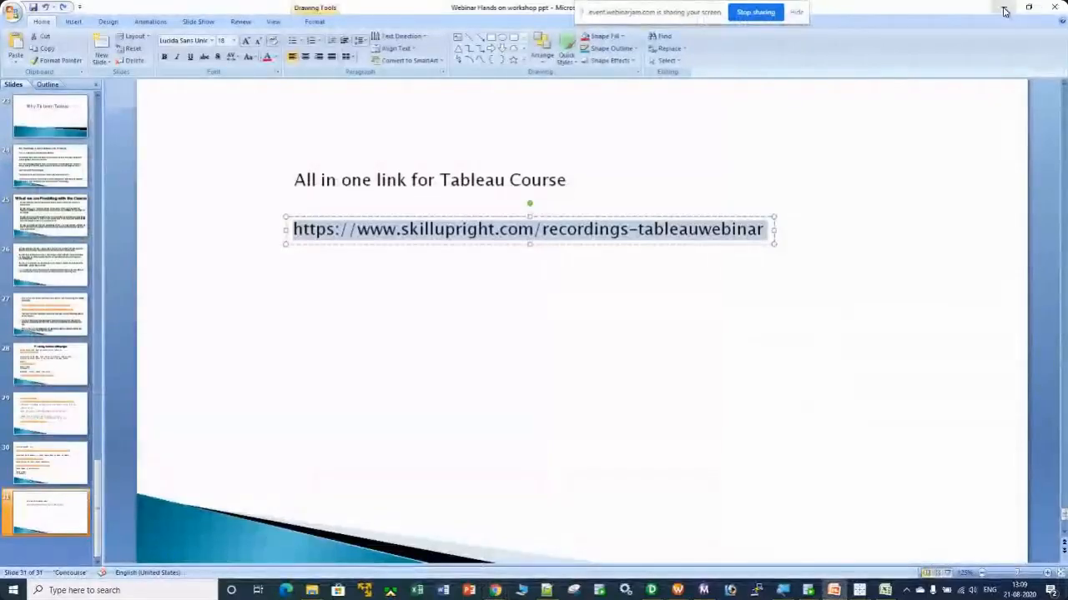
left_click(1005, 11)
Look through the "1) Tableau Learning video" and "1) My Course on Tableau" folders in File Explorer
scroll(76, 271, "up", 2)
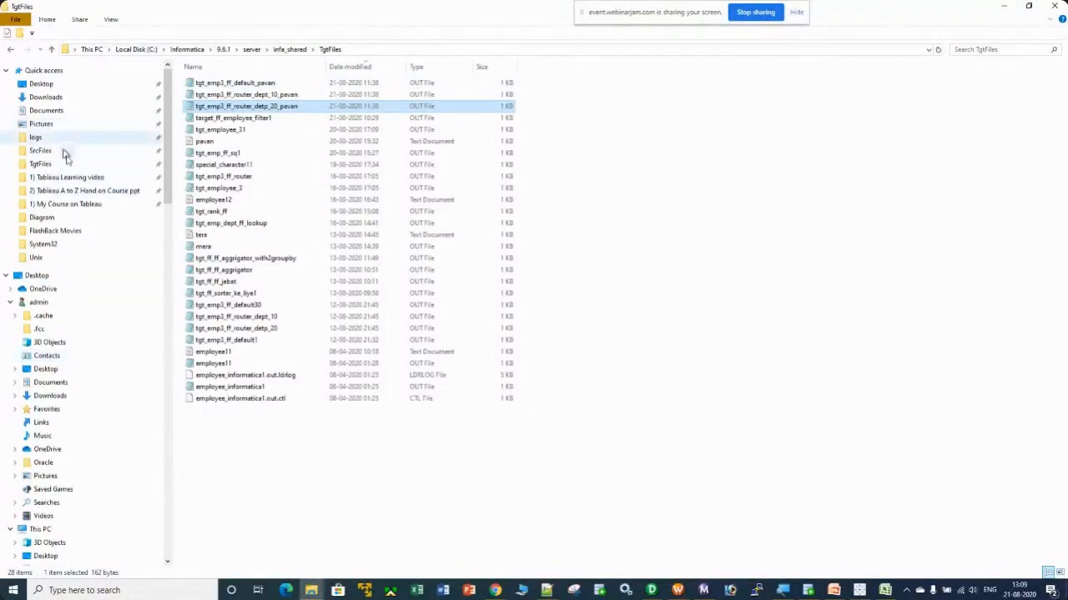
left_click(65, 179)
scroll(100, 251, "up", 3)
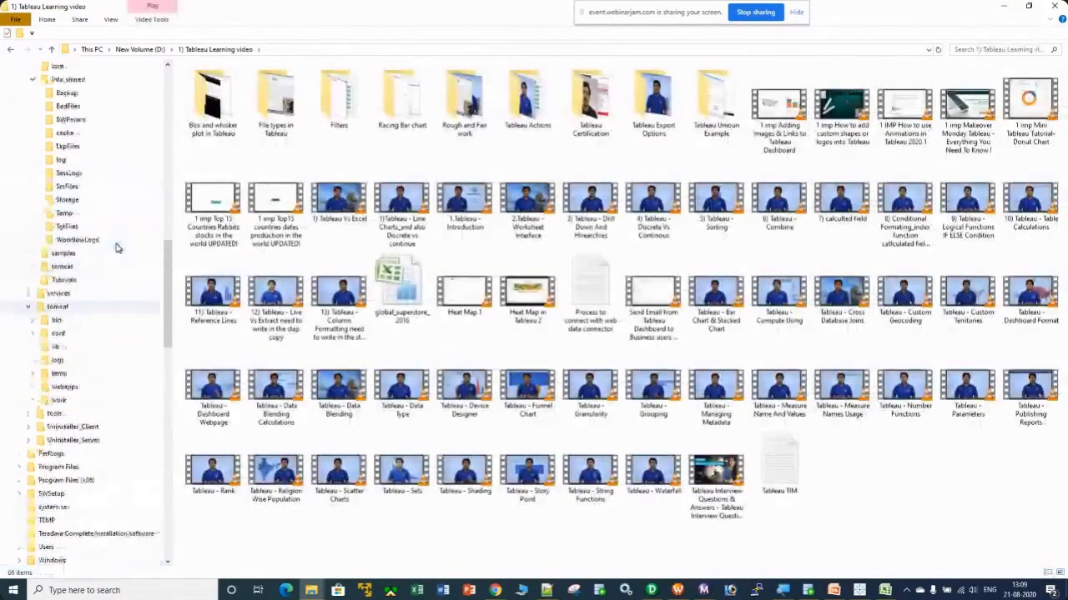
left_click_drag(168, 201, 166, 94)
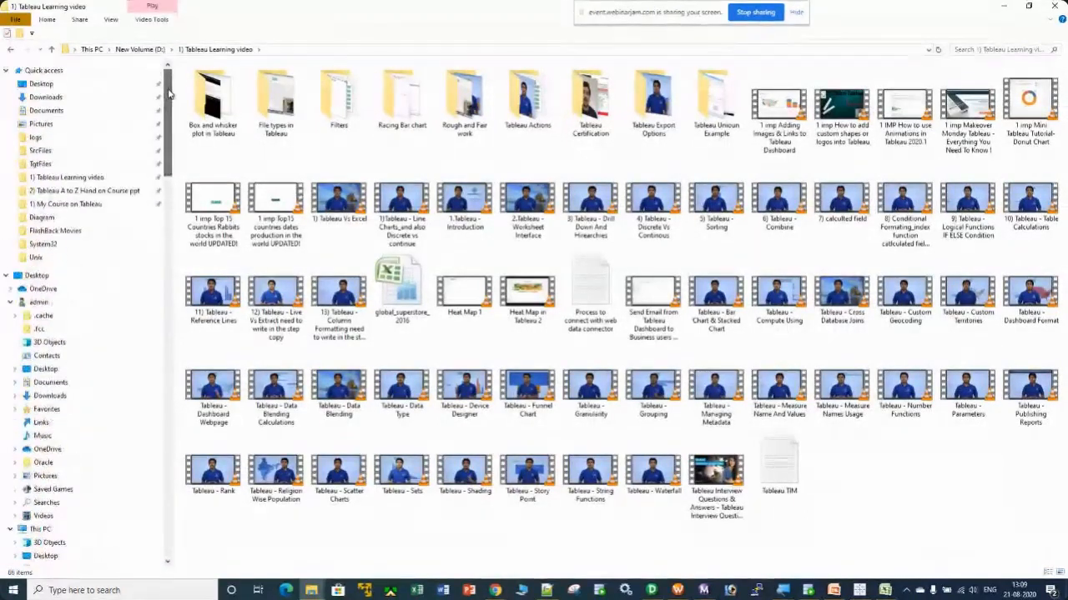
left_click(63, 205)
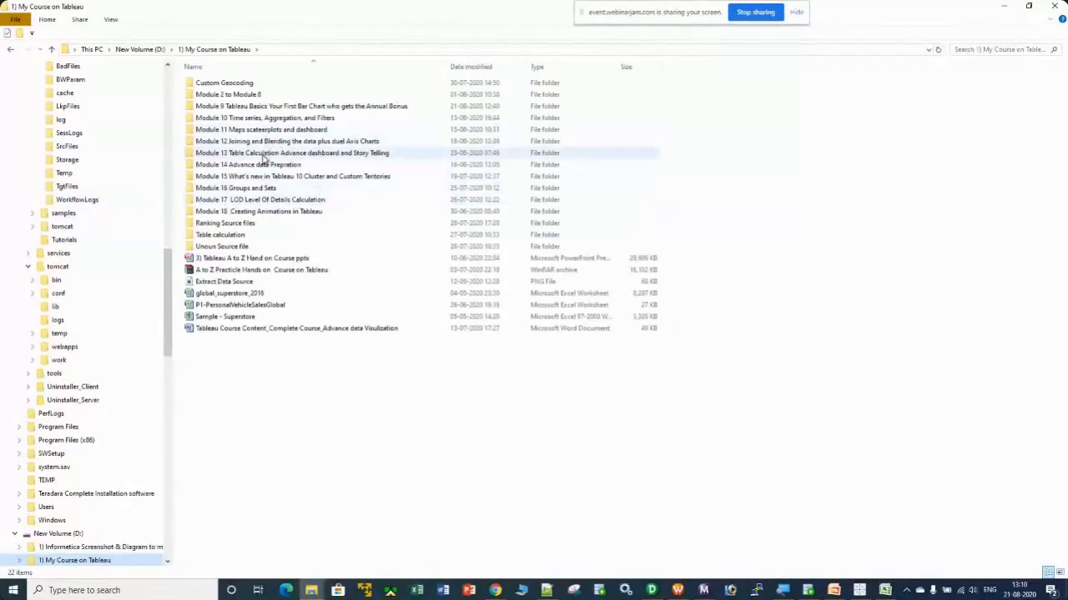
left_click_drag(167, 304, 176, 79)
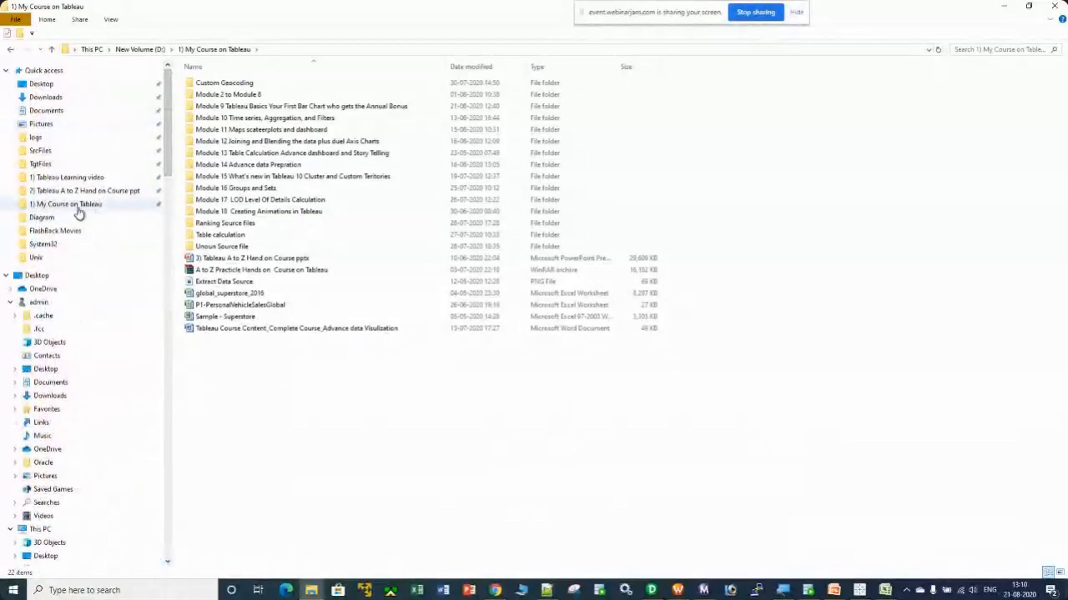
Open the Tableau Course Content Word document from the "Course for IIHT" folder under Course Content on drive D
left_click(139, 50)
double_click(908, 124)
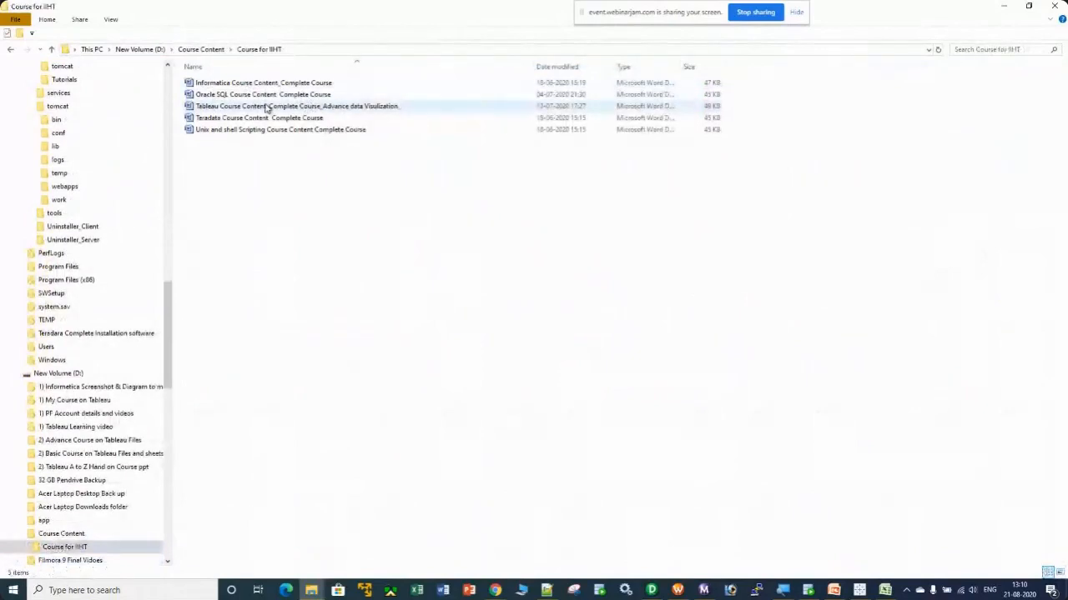
double_click(272, 106)
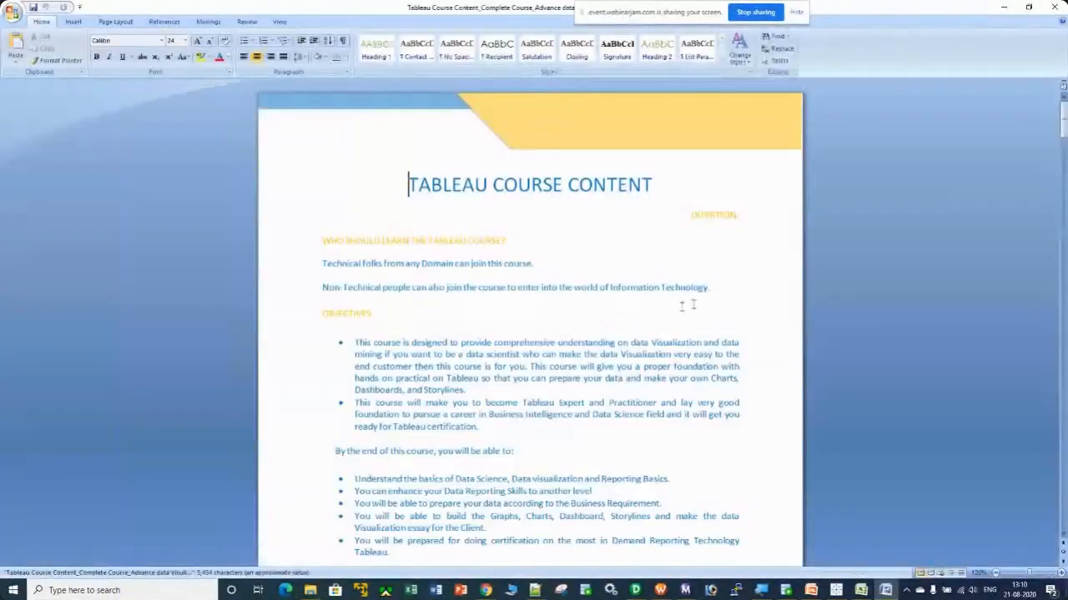
Read through Modules 1 to 11 under Course Coverage in the Tableau course content document
left_click_drag(1064, 121, 1063, 188)
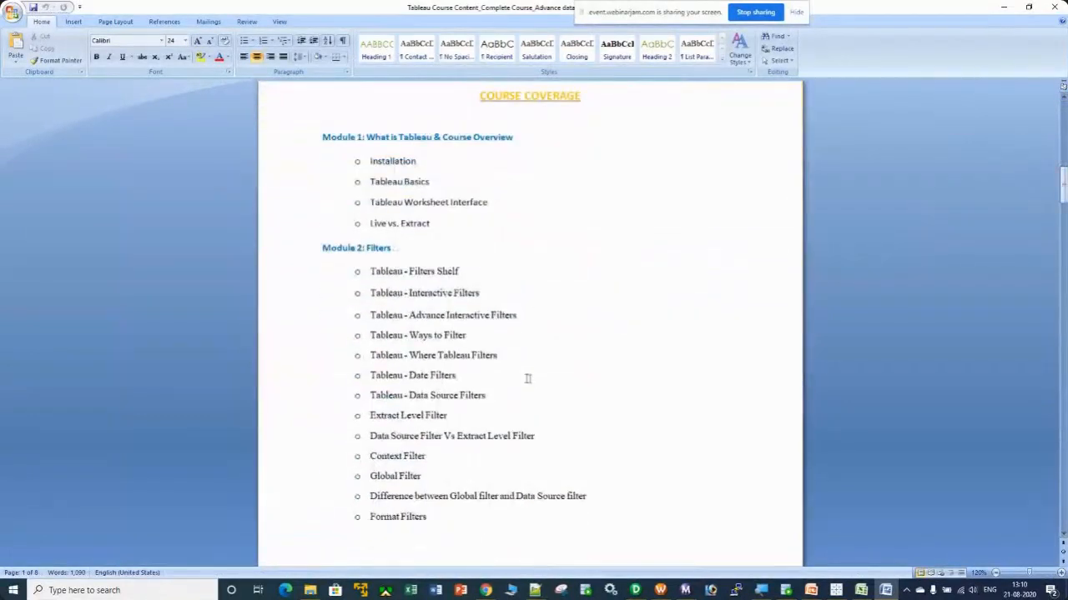
scroll(527, 379, "down", 3)
scroll(535, 380, "down", 12)
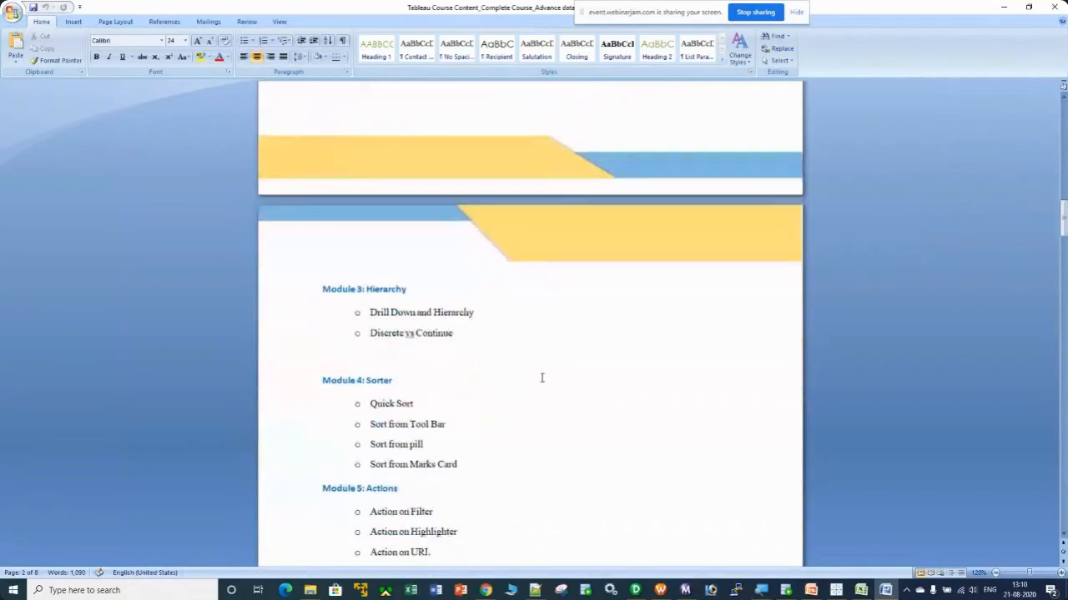
scroll(542, 377, "down", 3)
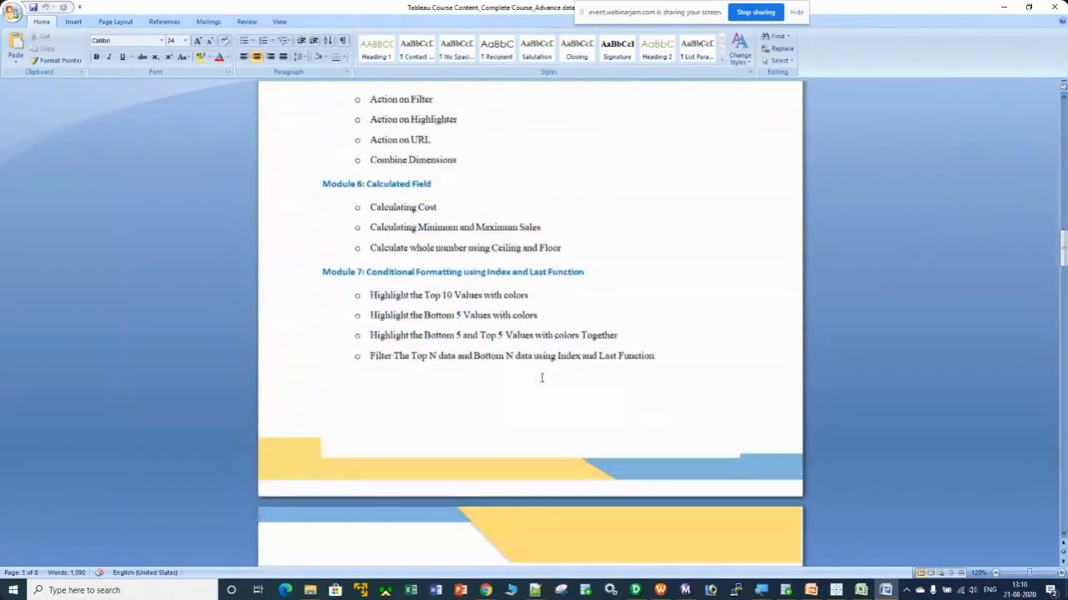
scroll(541, 378, "down", 10)
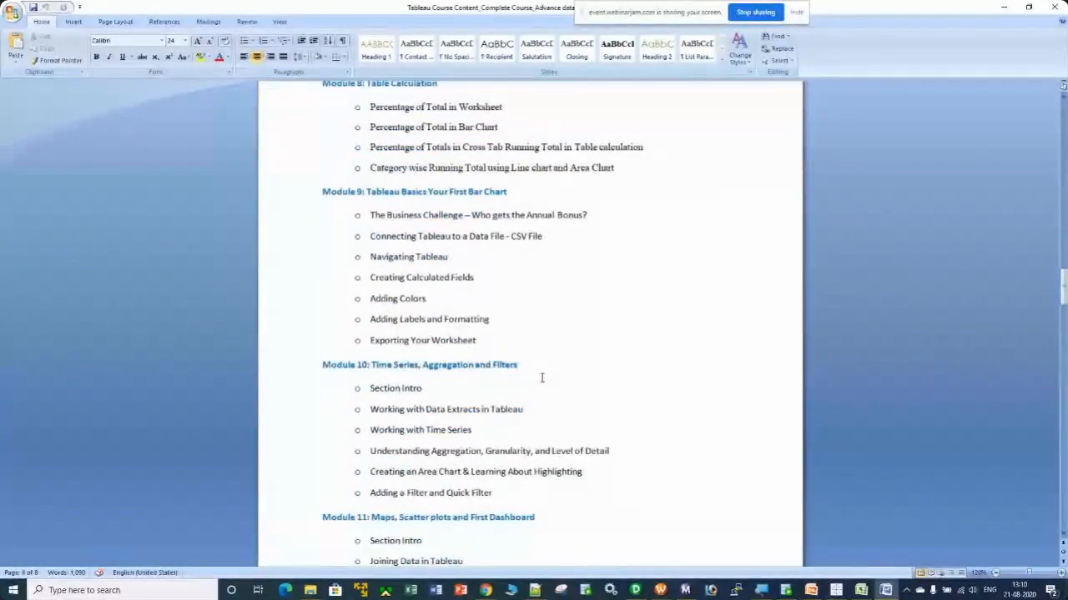
scroll(541, 377, "down", 7)
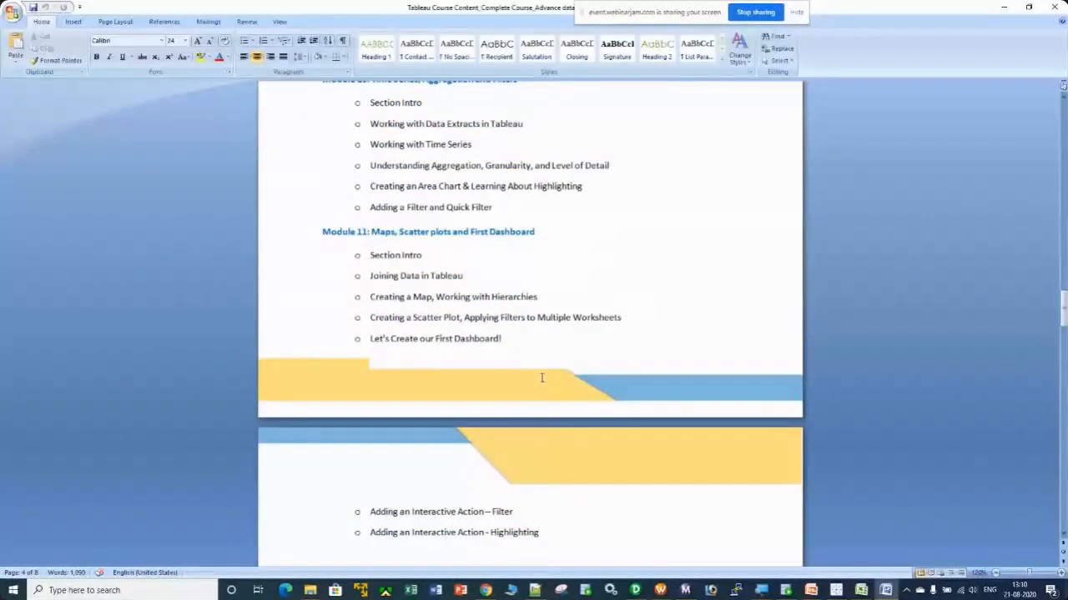
scroll(541, 378, "down", 8)
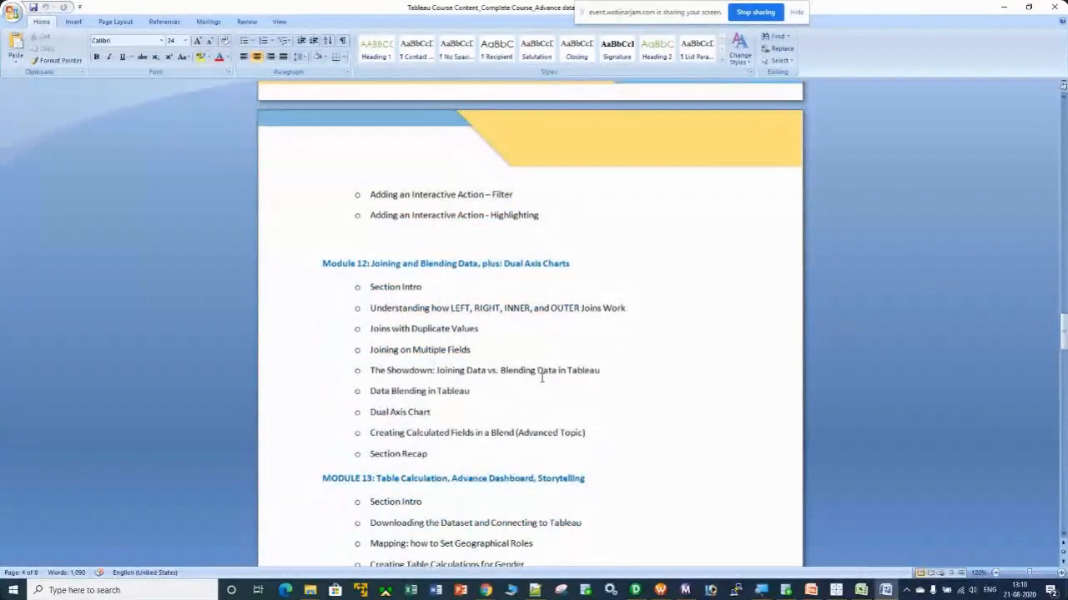
Highlight the Module 12 heading on joining and blending data and its topic list, and continue reading through Module 14
left_click_drag(573, 264, 284, 270)
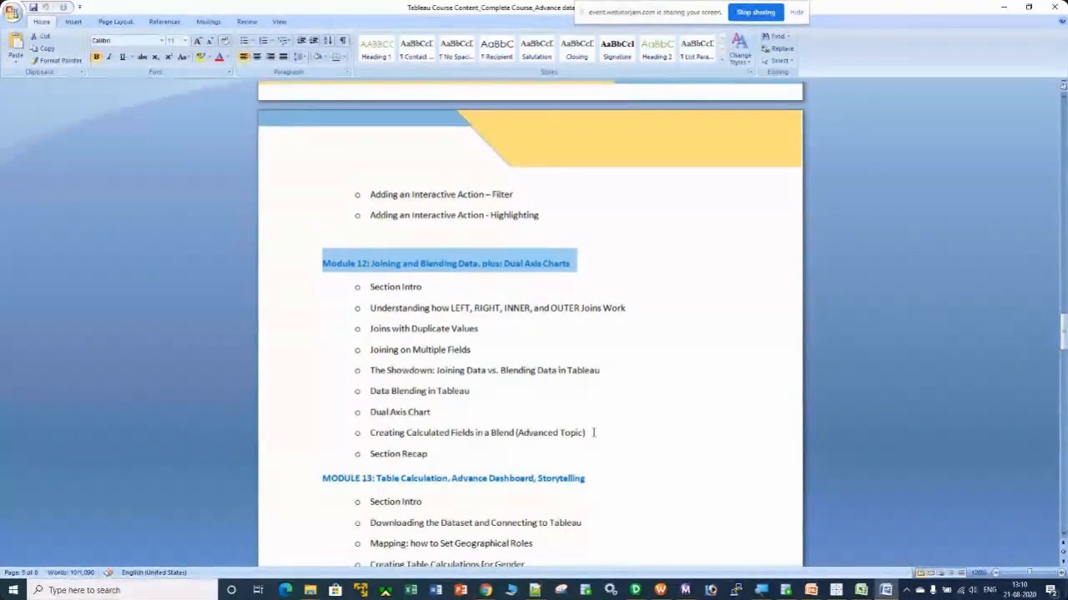
scroll(593, 431, "down", 3)
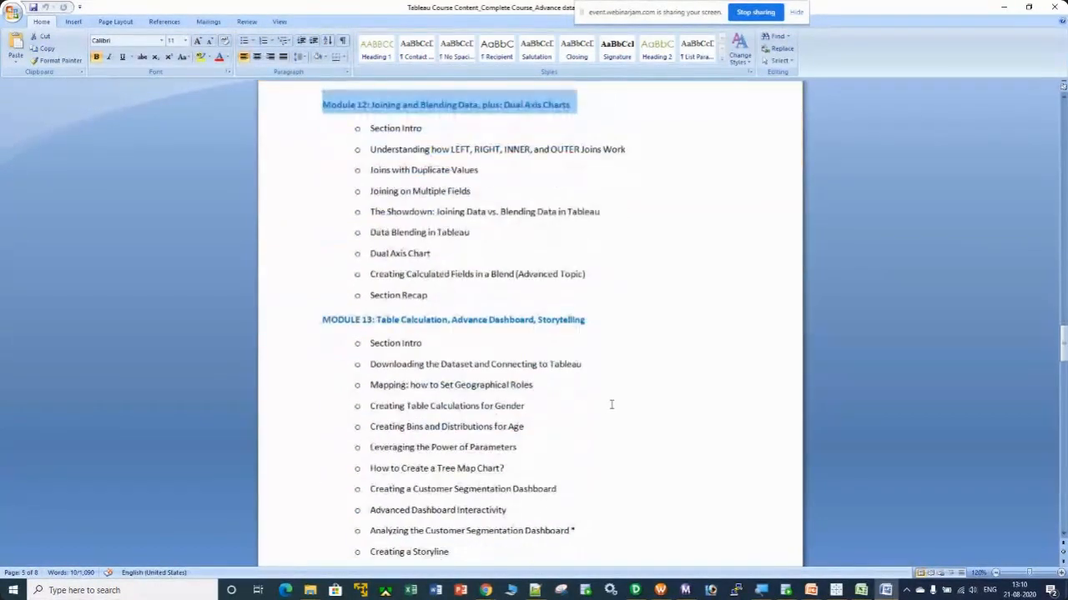
left_click_drag(447, 303, 337, 127)
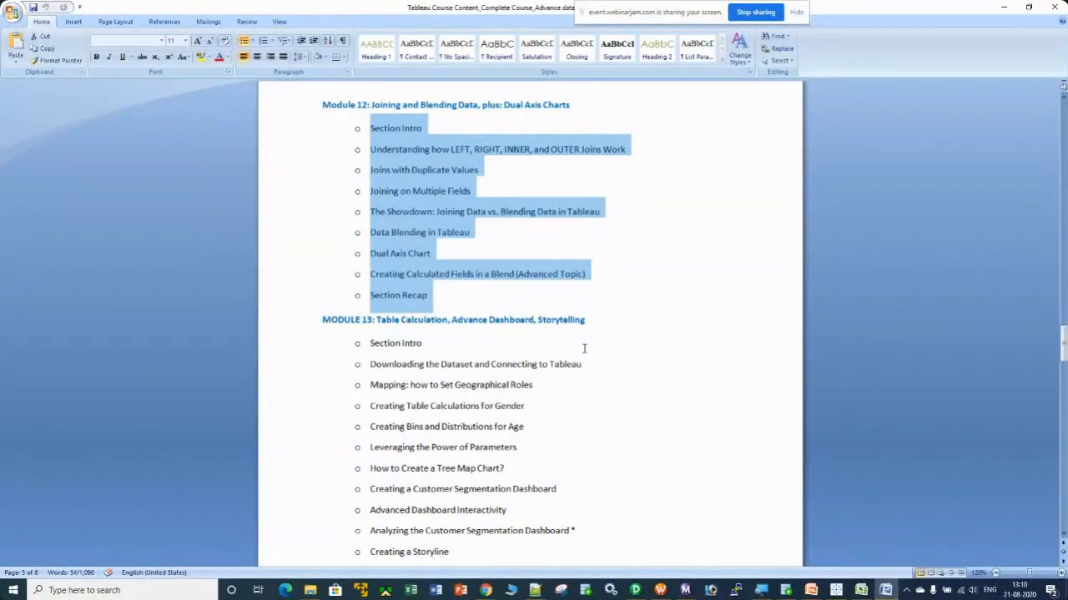
scroll(652, 360, "down", 3)
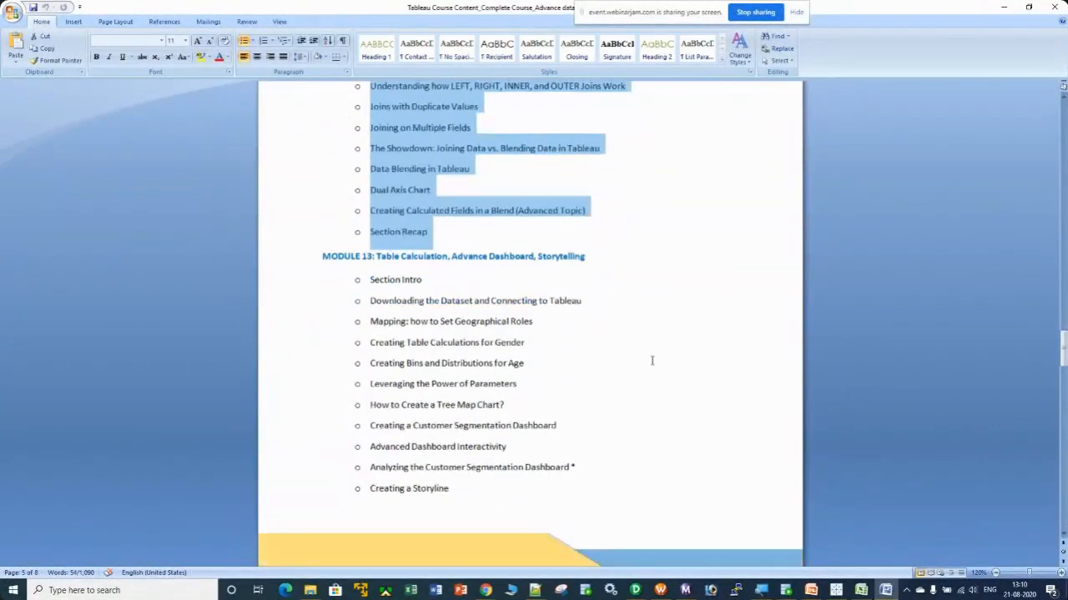
scroll(652, 360, "down", 15)
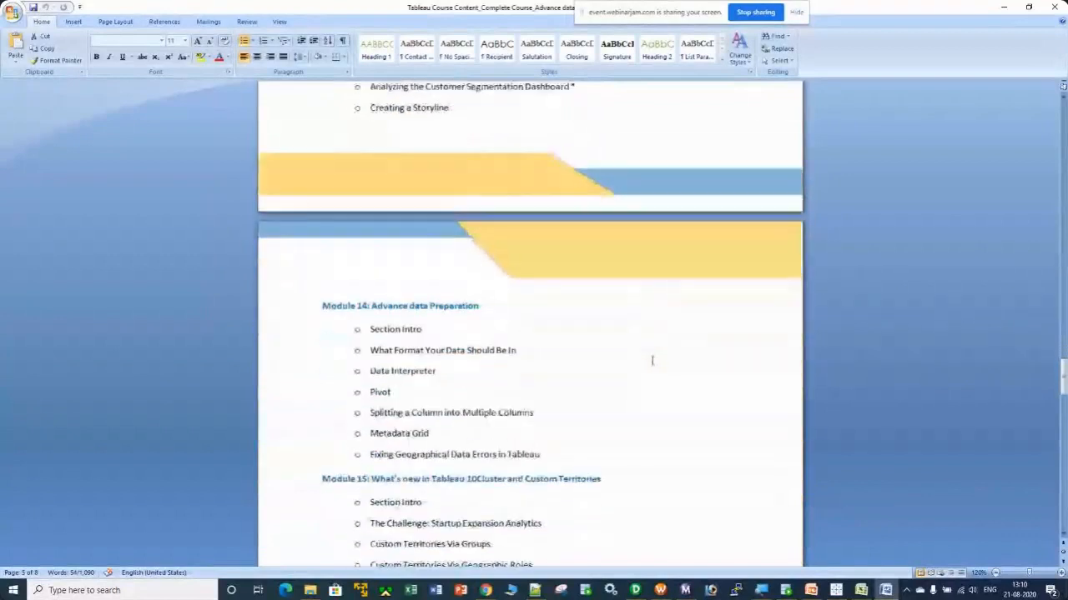
Highlight the Module 16 Groups and Sets heading and review the Module 17 Level of Detail Calculations topics
scroll(653, 360, "down", 3)
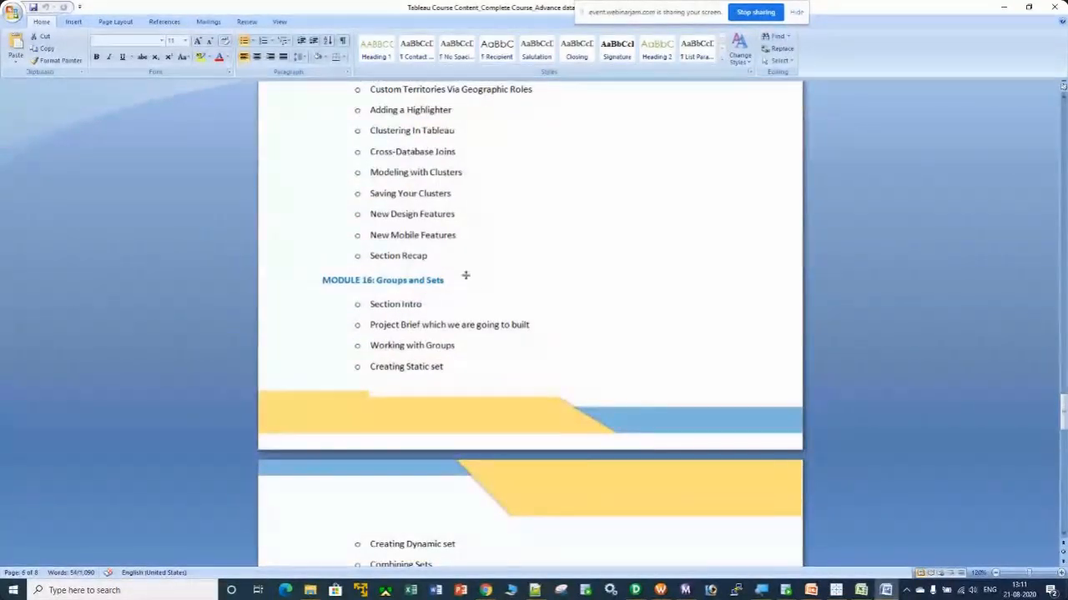
left_click_drag(450, 281, 319, 283)
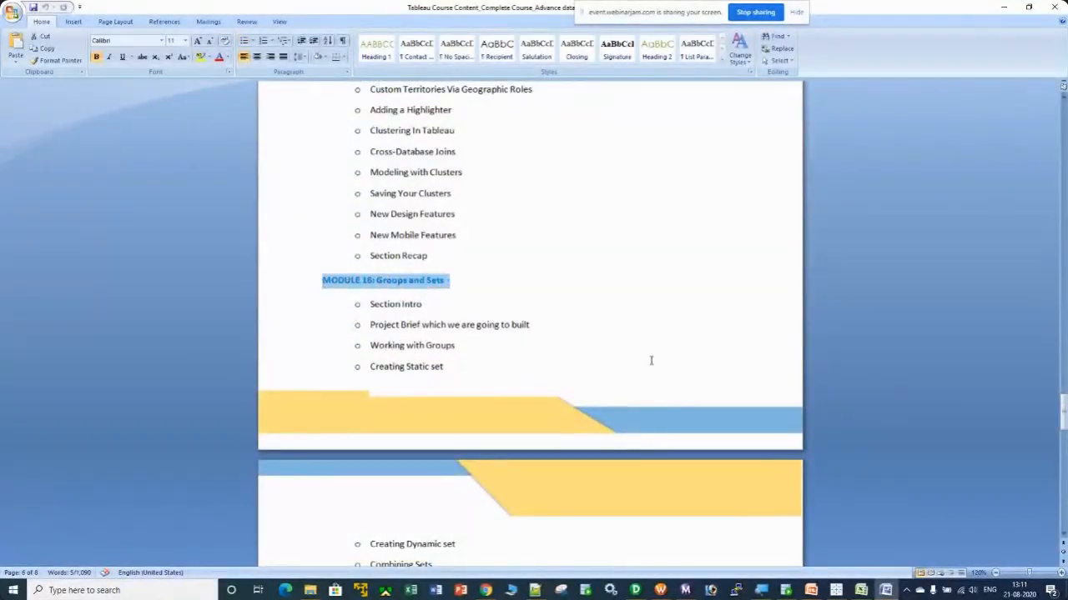
scroll(651, 360, "down", 5)
scroll(651, 360, "down", 3)
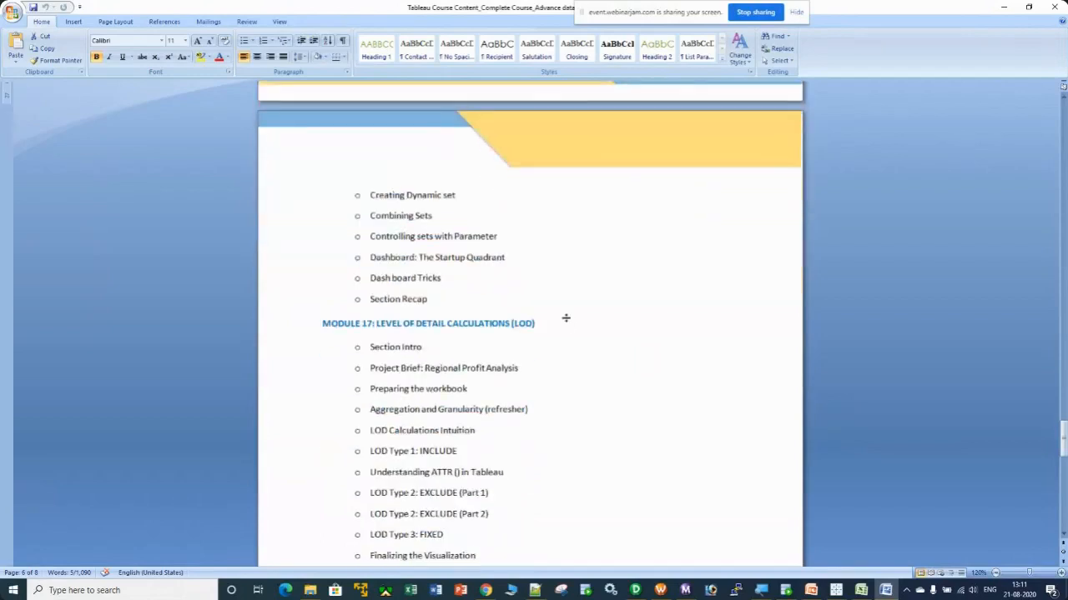
left_click(550, 323)
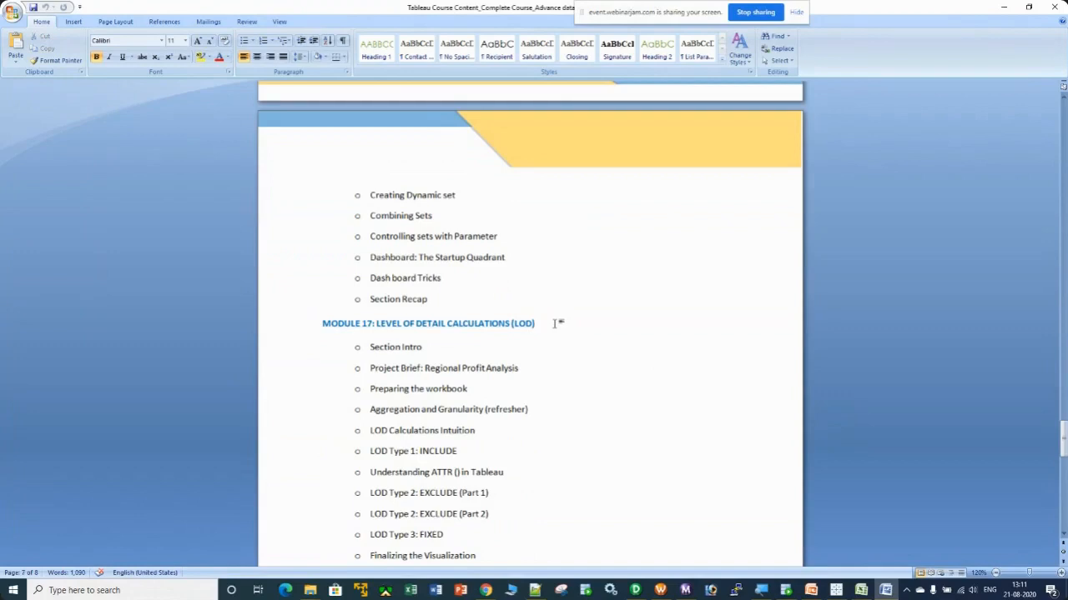
scroll(554, 323, "down", 3)
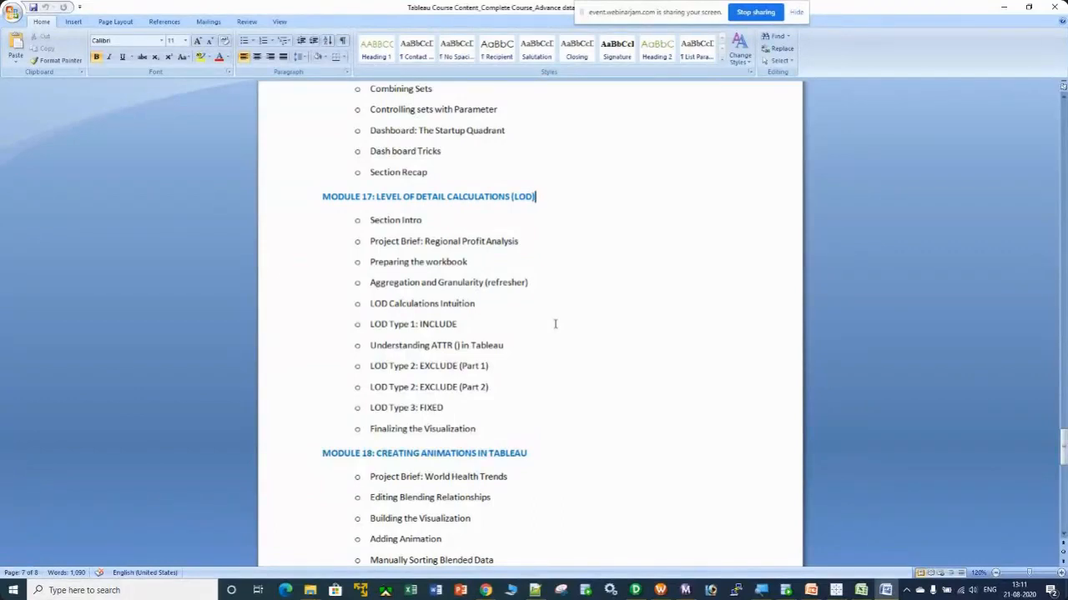
scroll(554, 323, "down", 3)
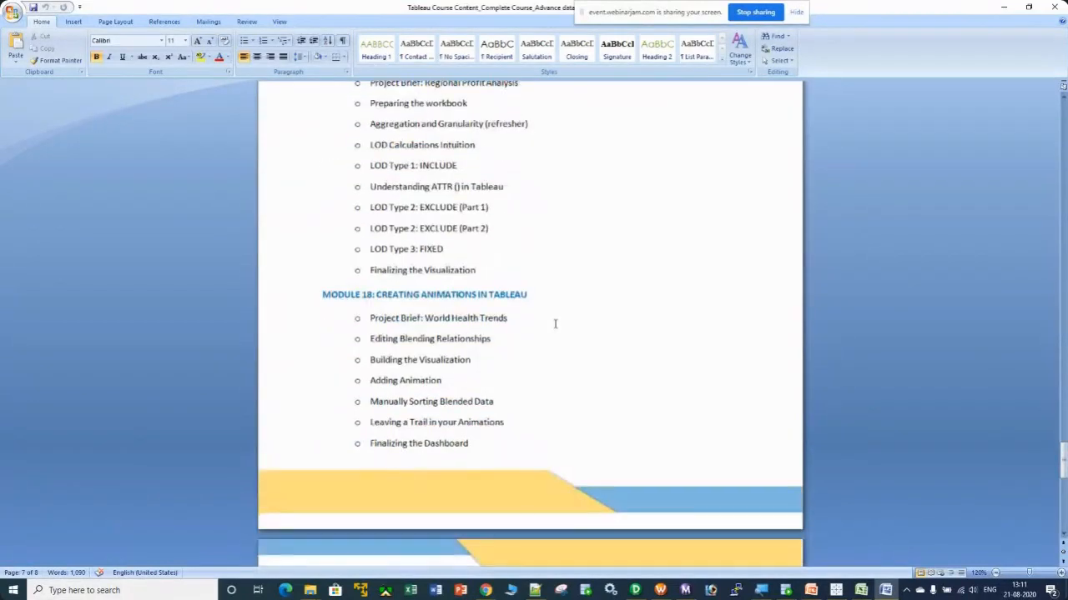
Highlight the Module 18 animations and Module 19 conclusion headings and the Module 20 bonus section while reviewing the document's last pages
left_click_drag(534, 295, 322, 297)
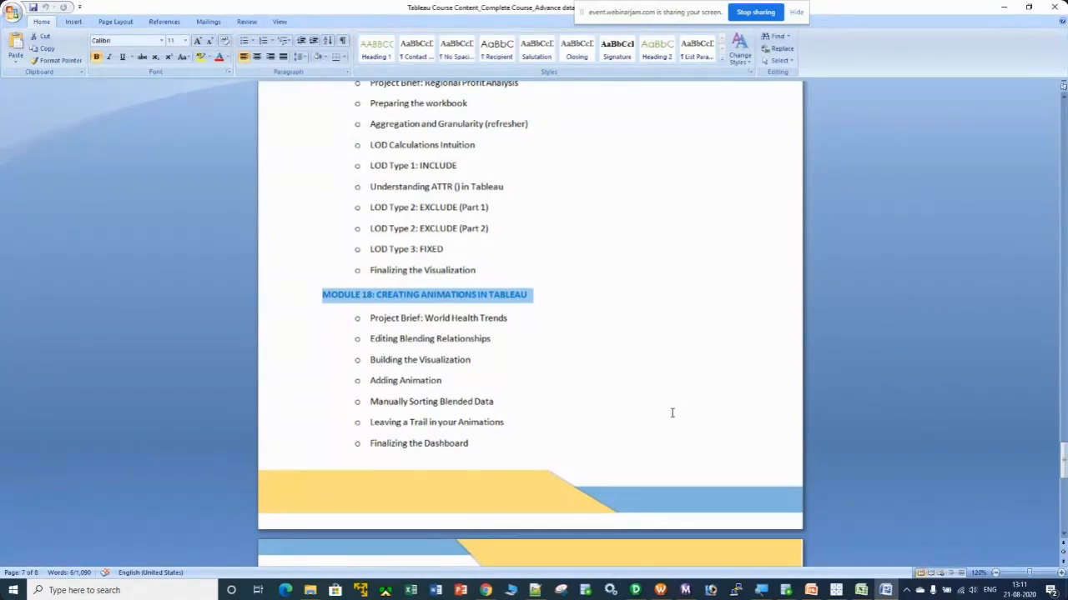
scroll(672, 413, "down", 2)
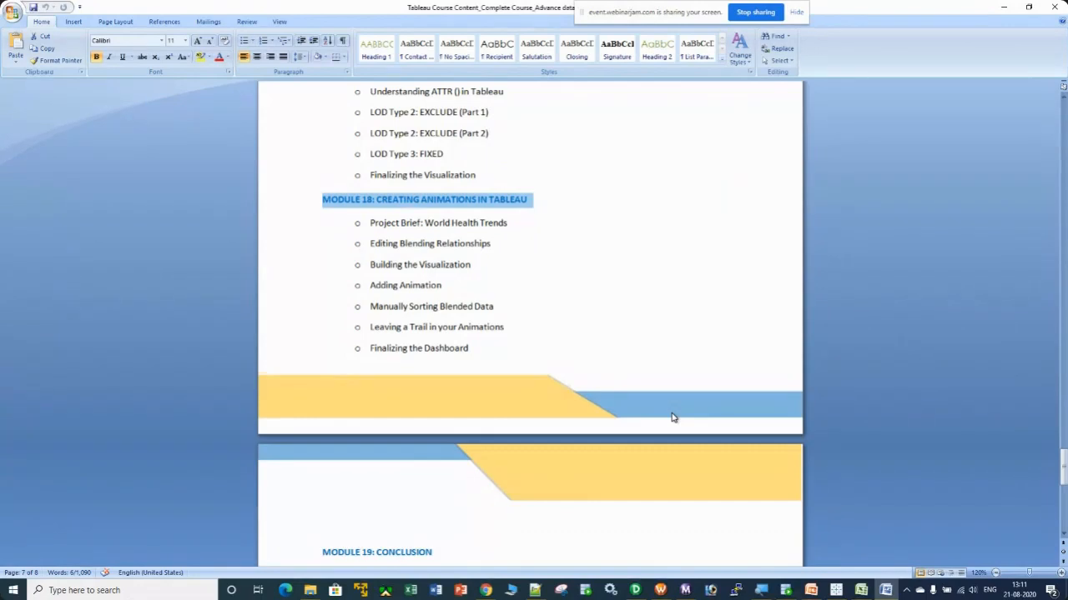
scroll(672, 413, "down", 3)
scroll(670, 415, "up", 3)
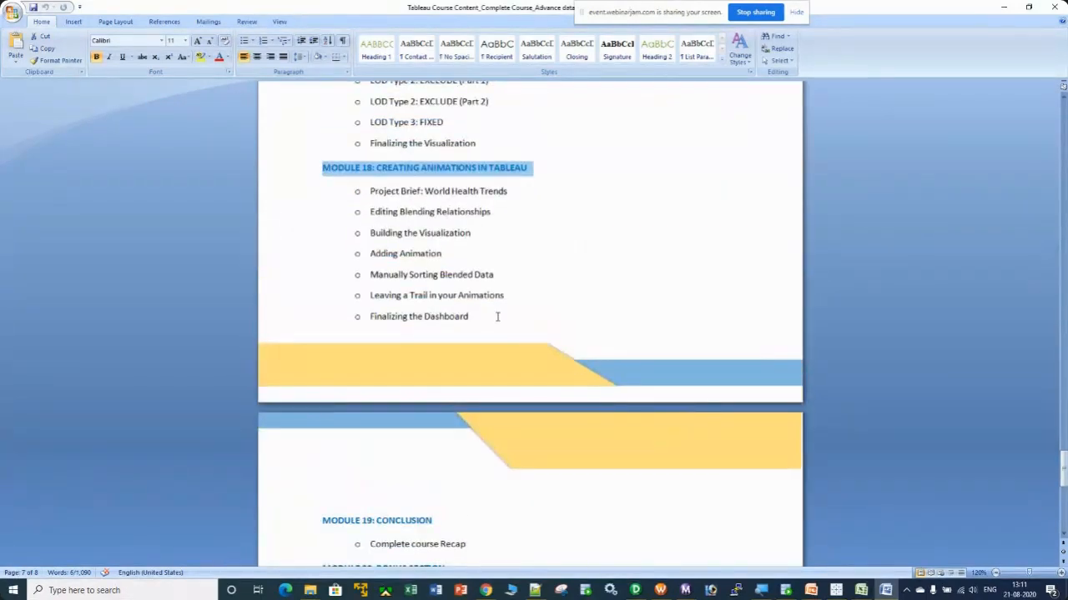
scroll(543, 397, "down", 3)
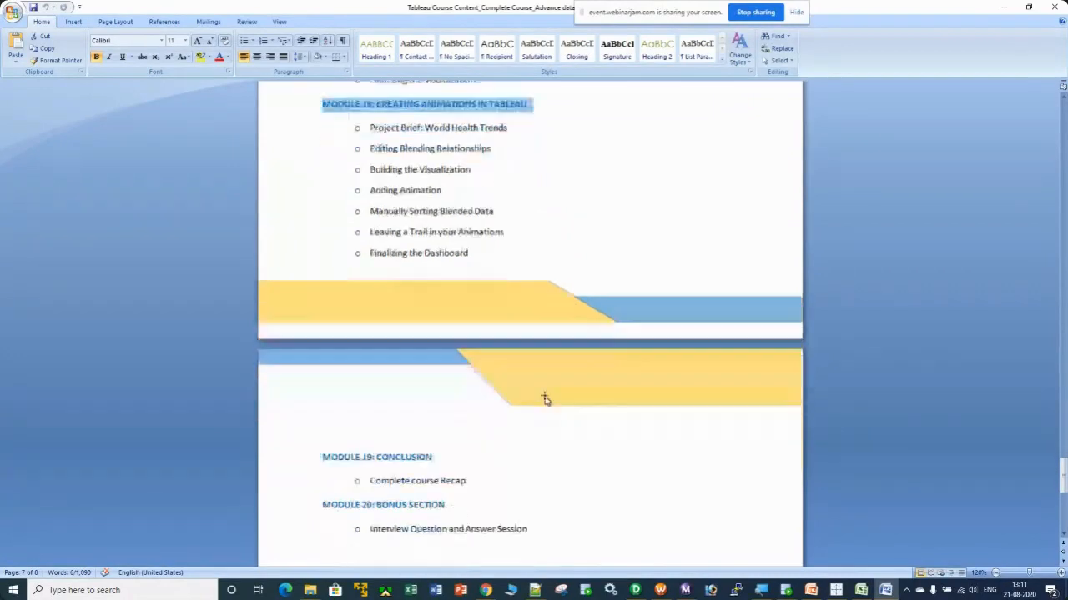
left_click_drag(462, 405, 305, 400)
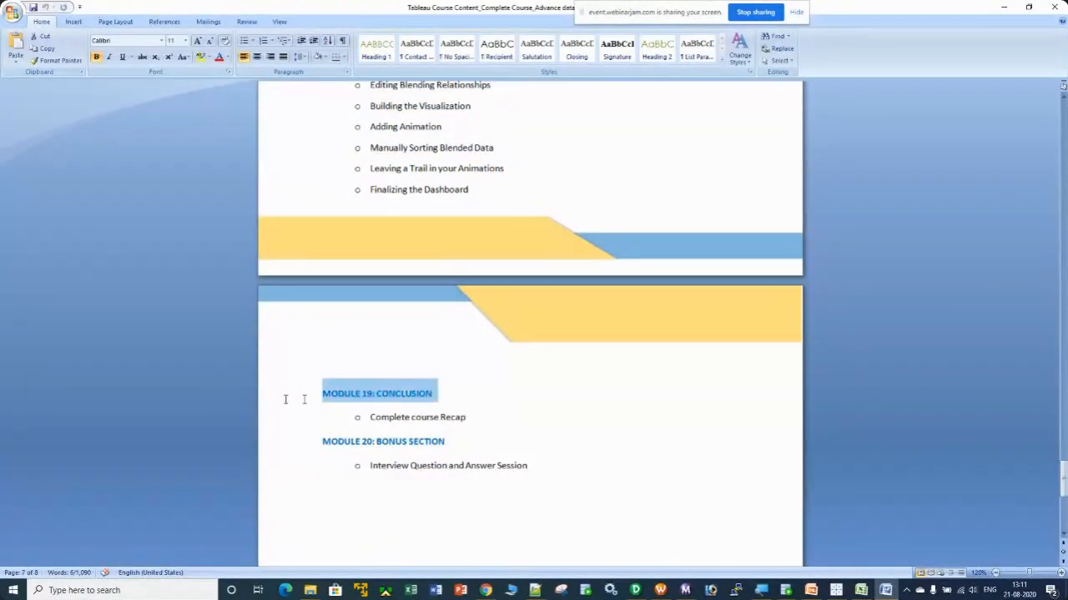
scroll(623, 459, "down", 3)
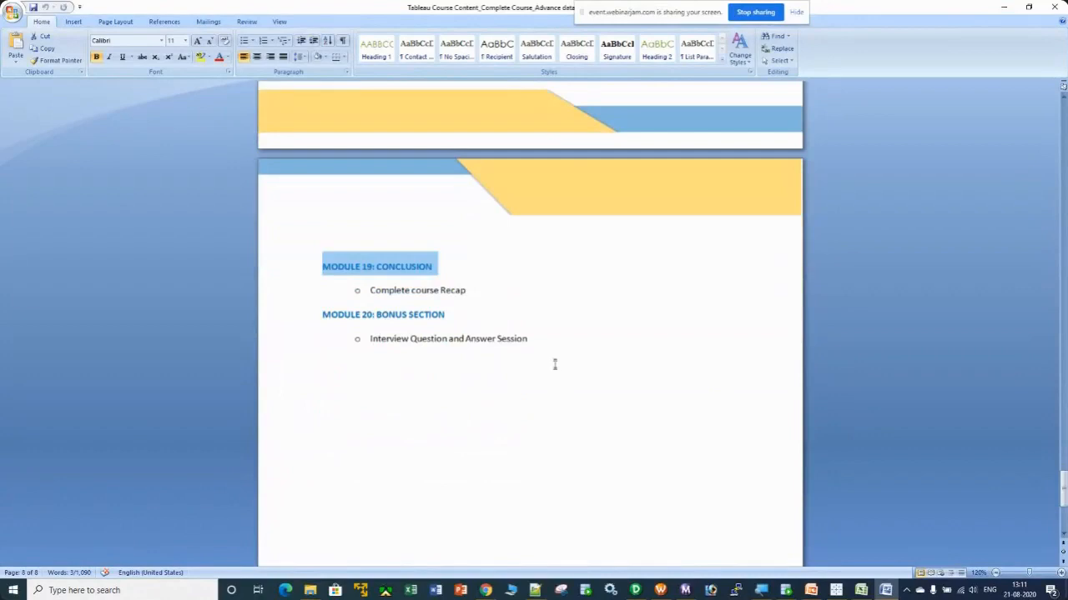
left_click_drag(532, 338, 276, 312)
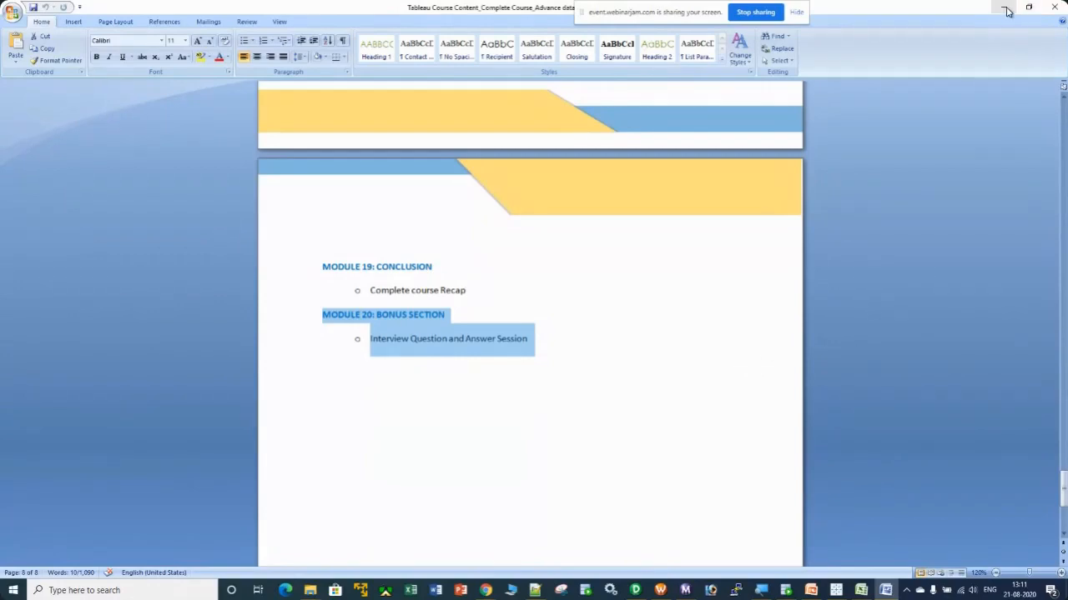
Close the course content document, minimize File Explorer, and select the sales pie chart on the Tableau Public dashboard
left_click(1055, 7)
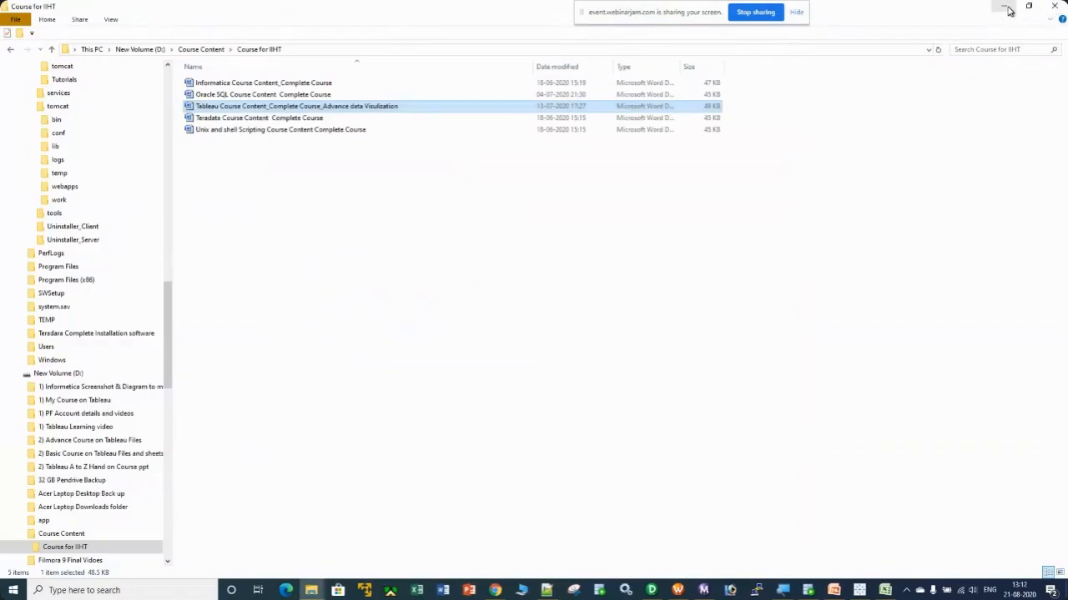
left_click(1006, 8)
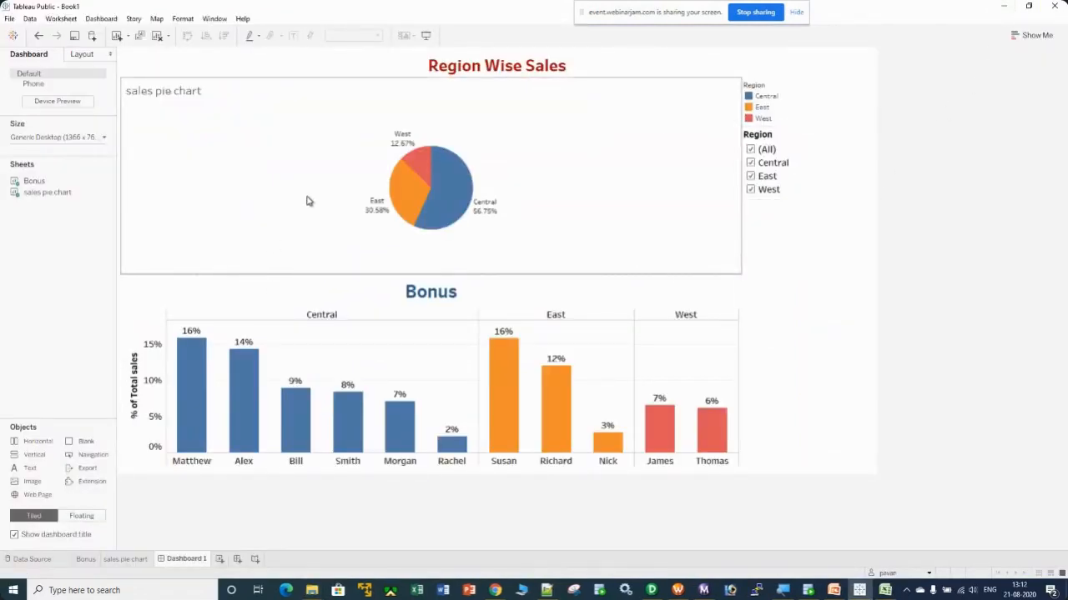
left_click(265, 171)
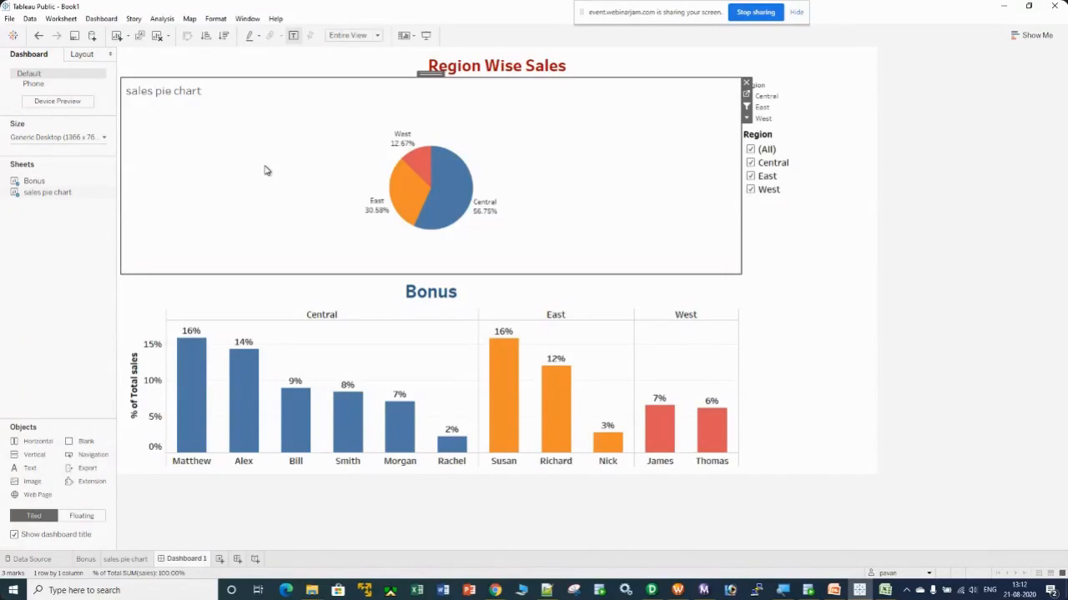
Create a new story with Dashboard 1 as its first story point, captioned "the complete data"
left_click(255, 560)
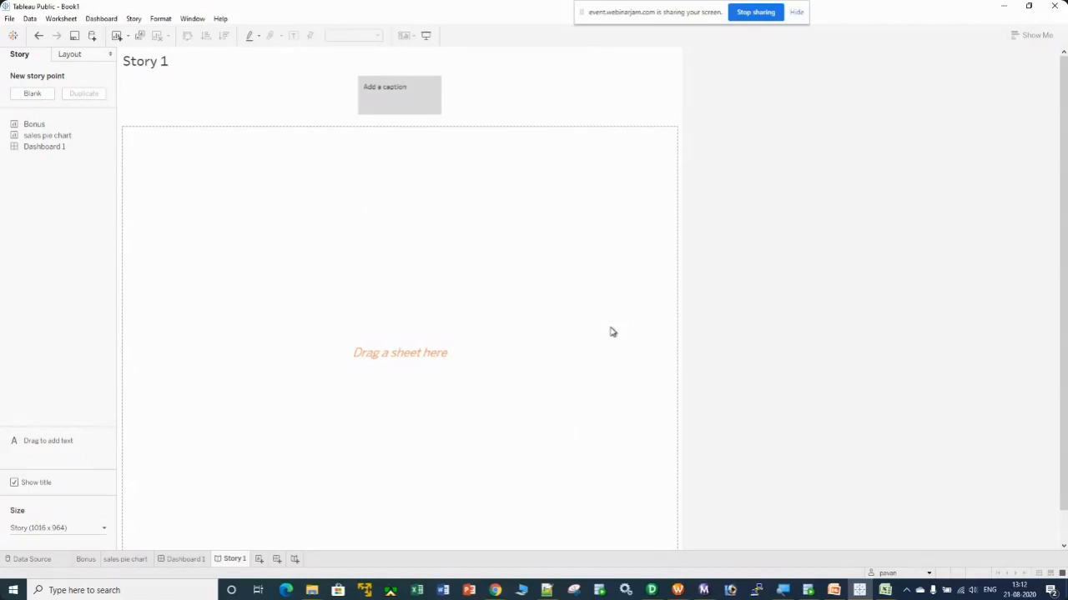
left_click_drag(38, 149, 392, 235)
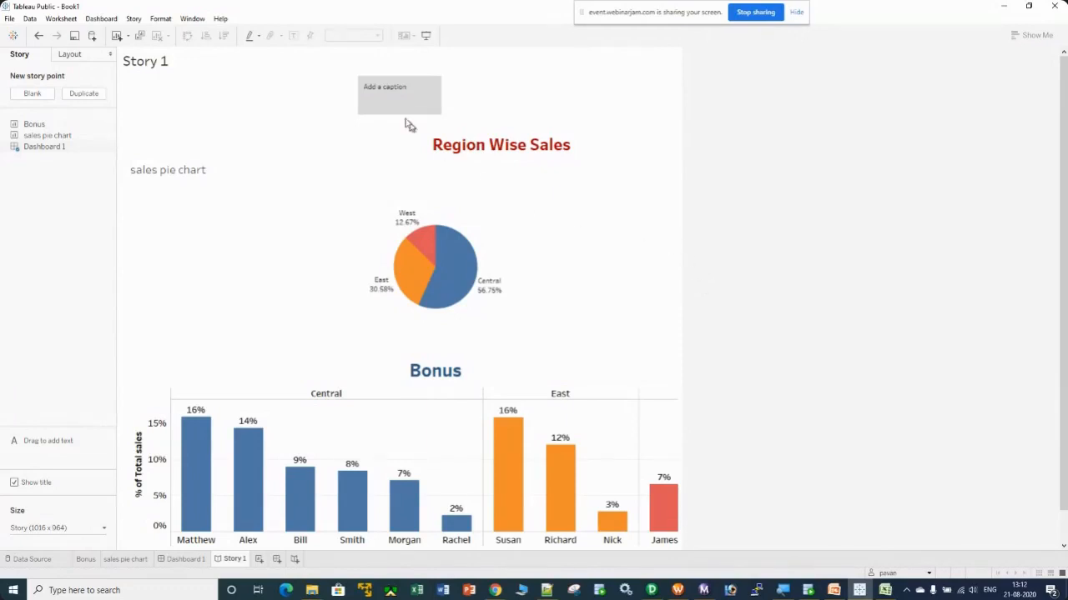
left_click(398, 94)
type("the complee")
key("BackSpace")
type("te data")
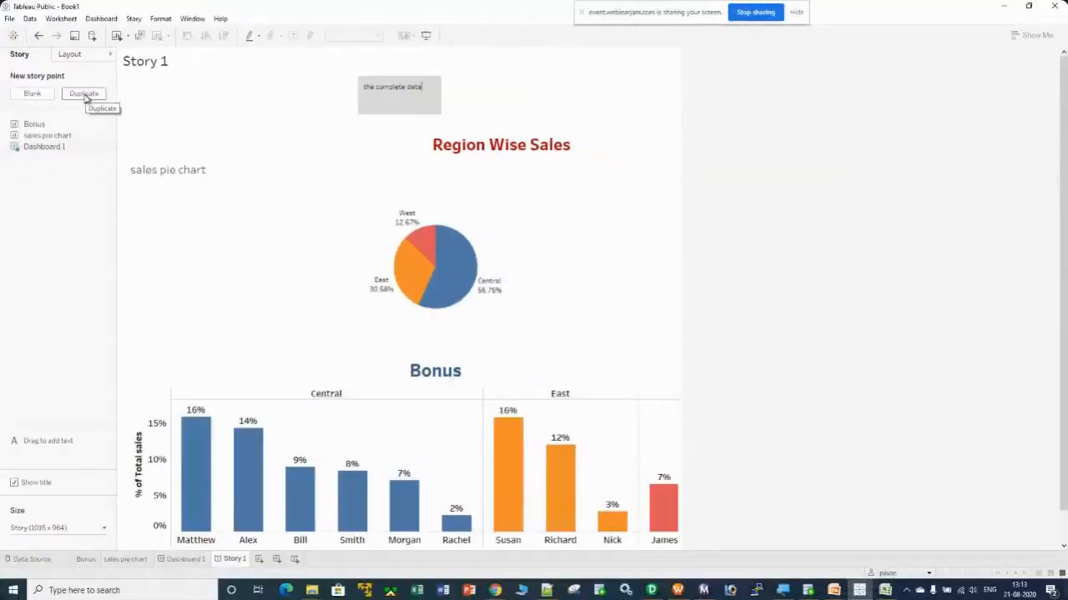
Duplicate the story point, filter the copy to the Central pie slice, and caption it "the data for central reagion"
left_click(84, 94)
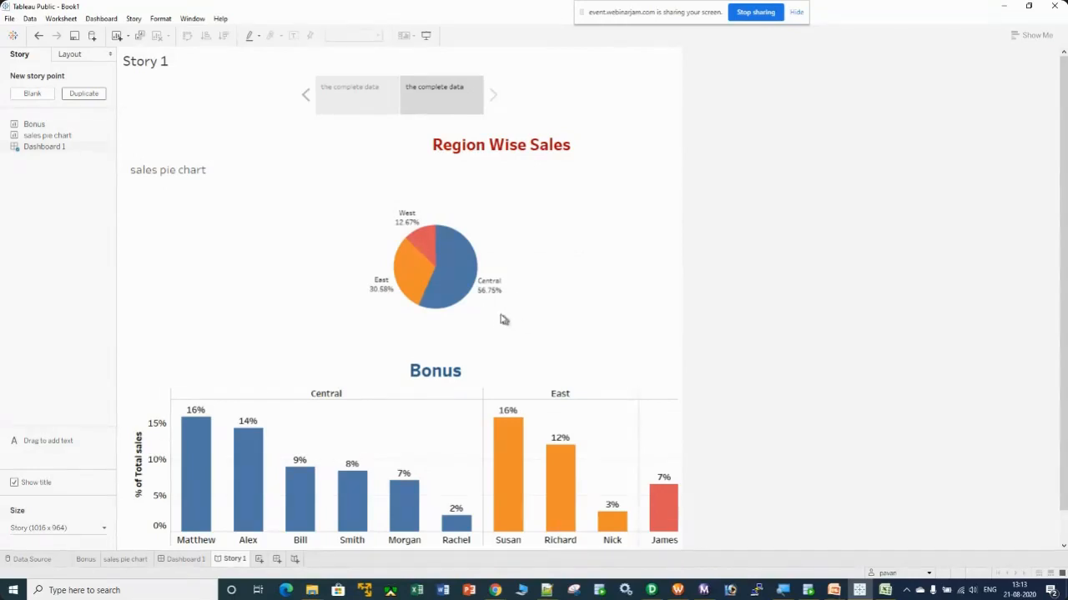
left_click(456, 266)
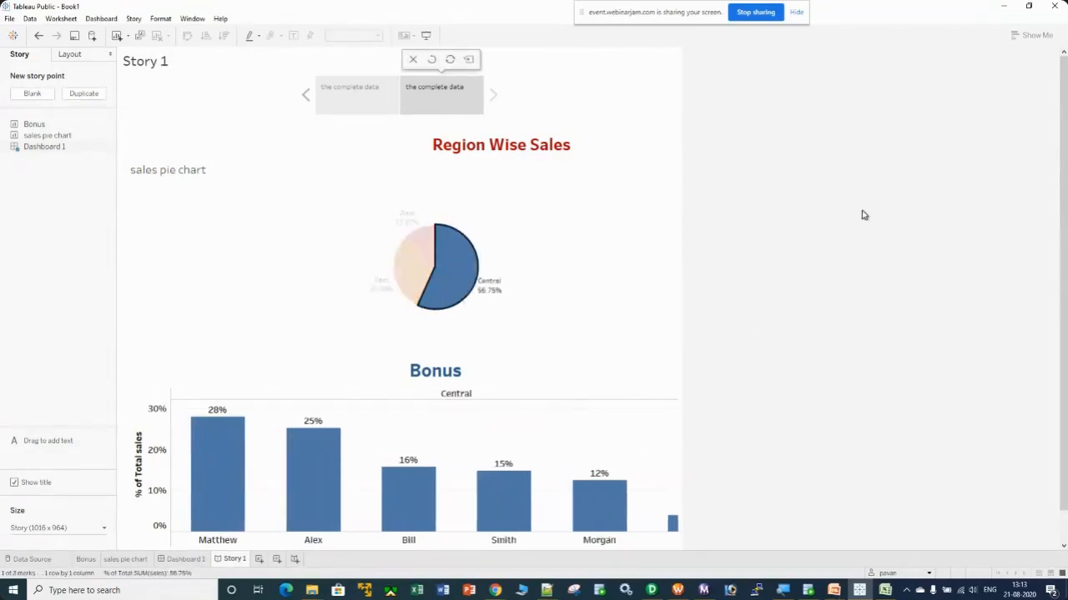
double_click(468, 86)
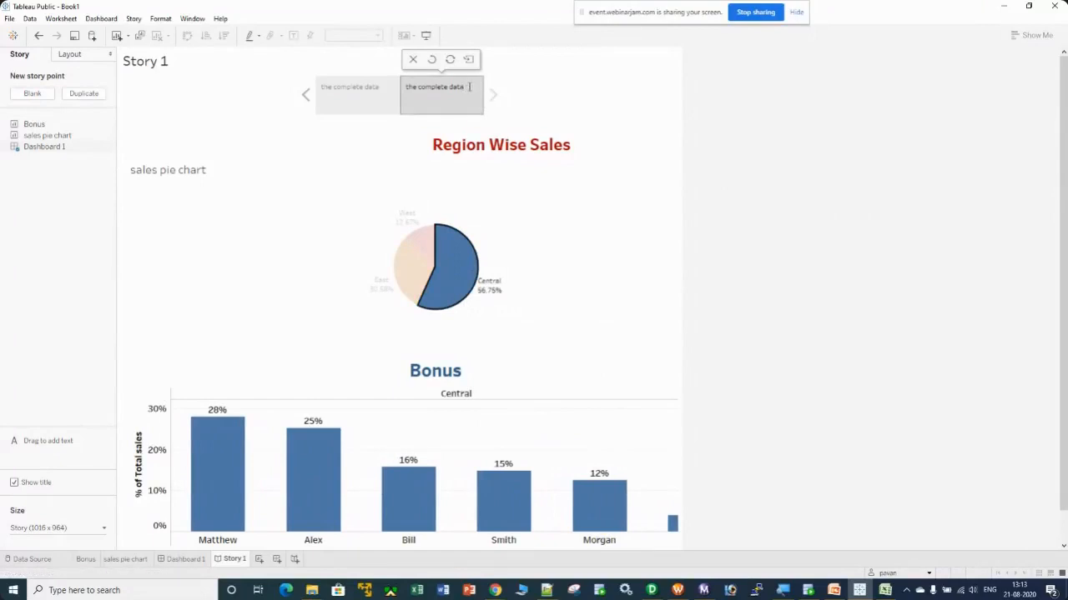
key("BackSpace")
key("BackSpace")
key("BackSpace")
key("BackSpace")
key("BackSpace")
key("BackSpace")
key("BackSpace")
key("BackSpace")
key("BackSpace")
key("BackSpace")
key("BackSpace")
key("BackSpace")
key("BackSpace")
type("data for central reagion")
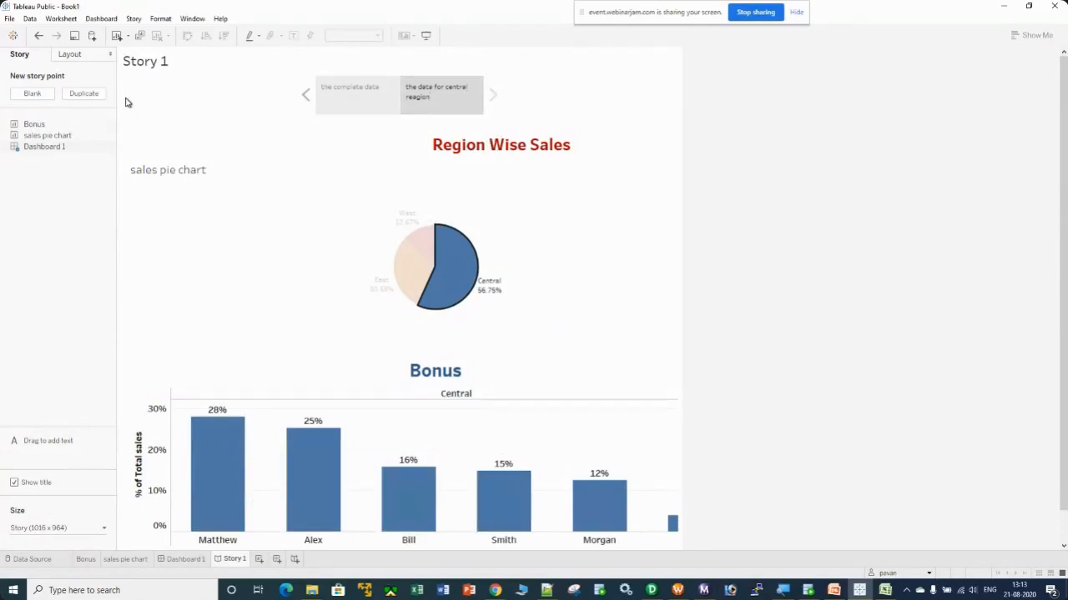
Duplicate the central region story point and filter the copy to the East pie slice
left_click(84, 94)
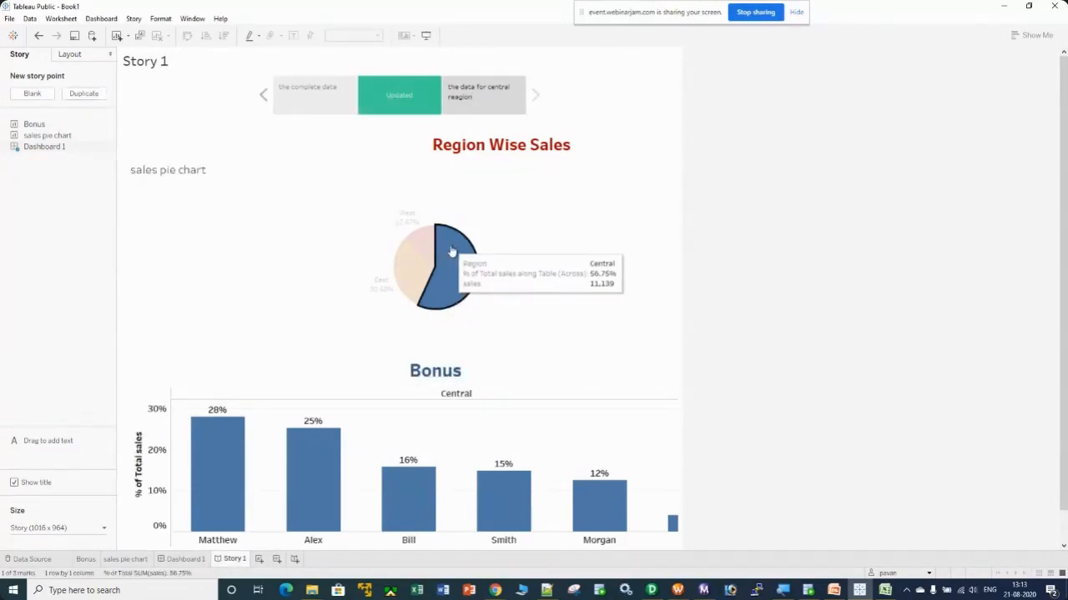
left_click(476, 319)
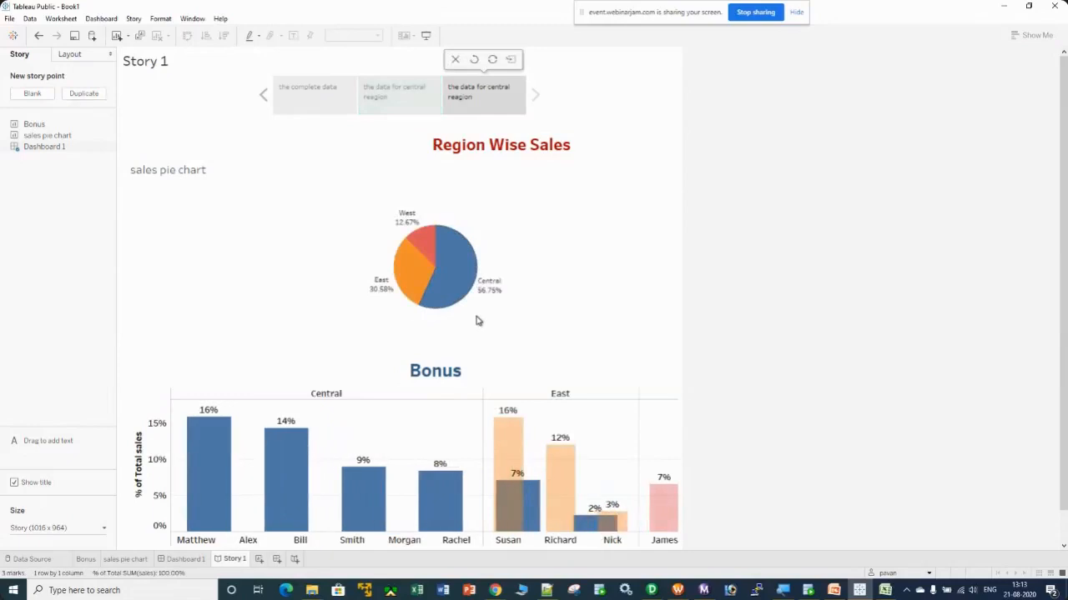
left_click(402, 271)
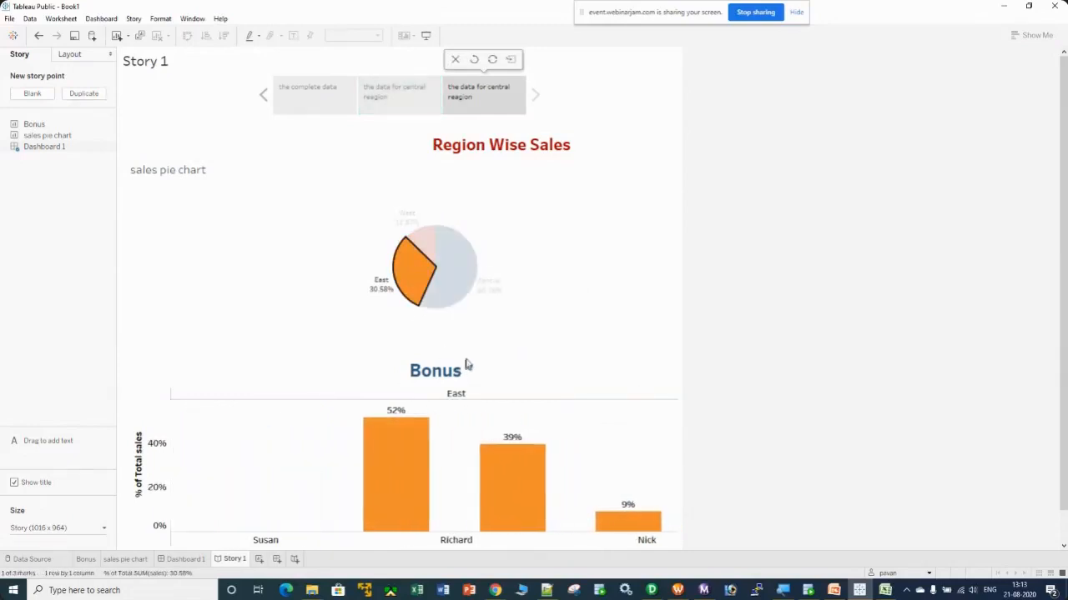
Replace the third story point's caption with "the data for east region"
left_click(481, 98)
key("BackSpace")
key("BackSpace")
key("BackSpace")
key("BackSpace")
key("BackSpace")
key("BackSpace")
key("BackSpace")
key("BackSpace")
key("BackSpace")
key("BackSpace")
key("BackSpace")
key("BackSpace")
key("BackSpace")
key("BackSpace")
key("BackSpace")
key("BackSpace")
key("BackSpace")
key("BackSpace")
key("BackSpace")
key("BackSpace")
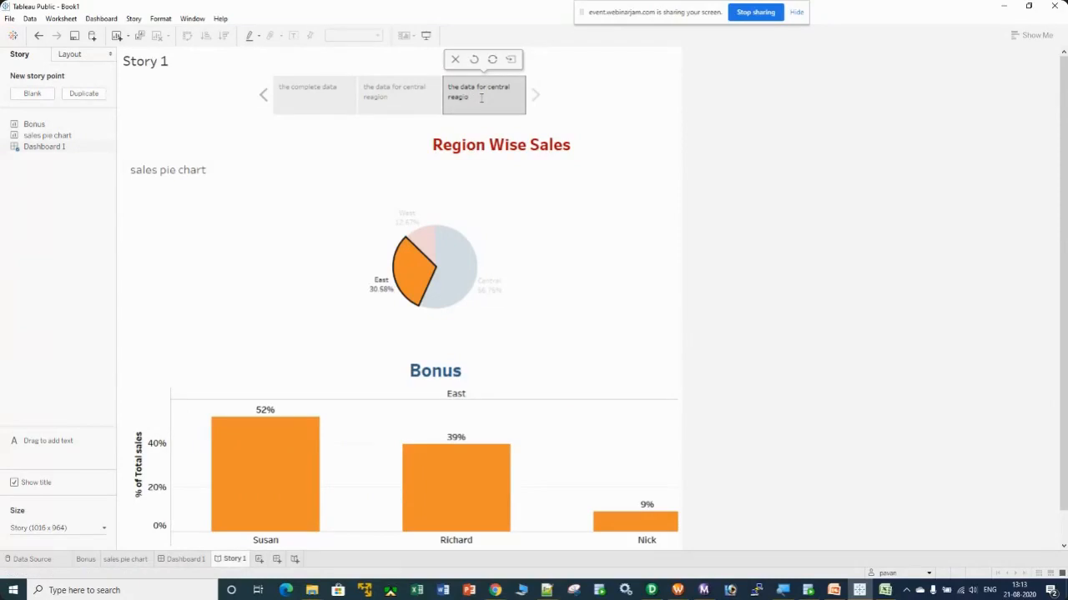
type("d")
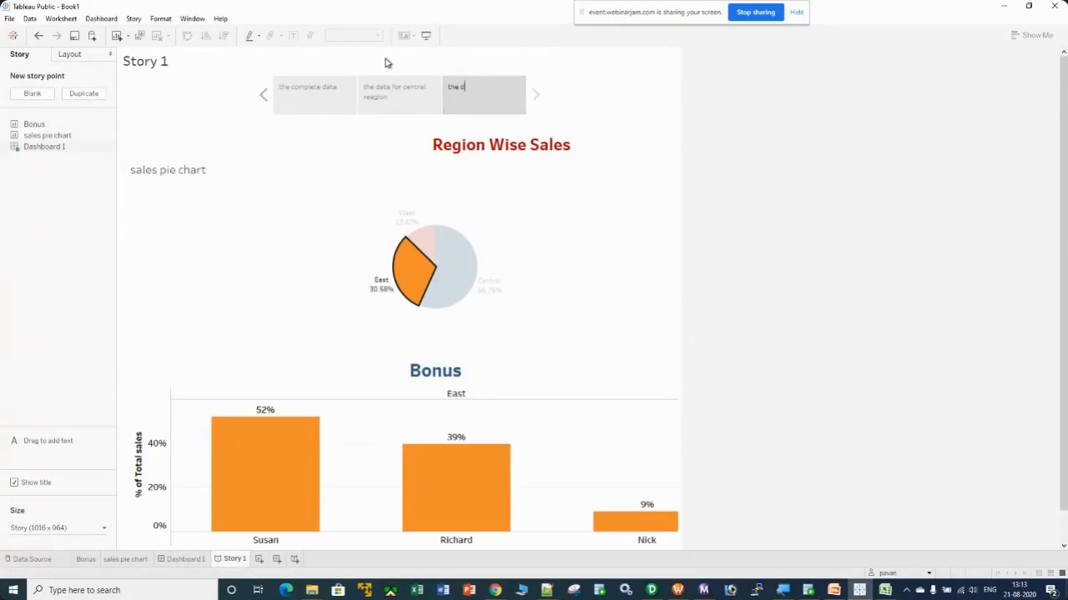
type("ata for east region")
Move through the story points from the complete data to the east region and back to the first one
left_click(308, 94)
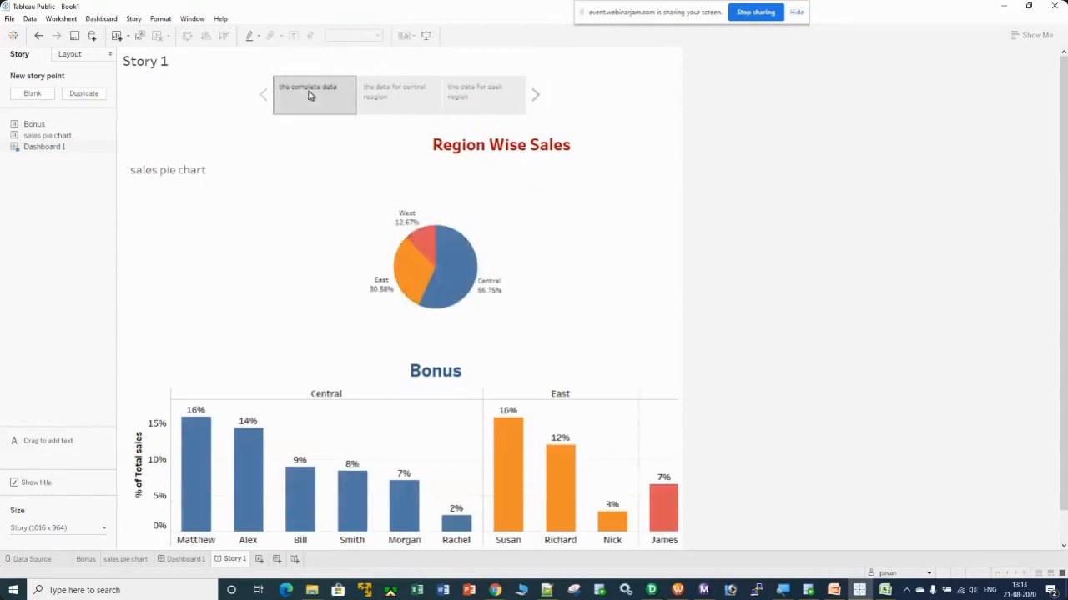
left_click(536, 95)
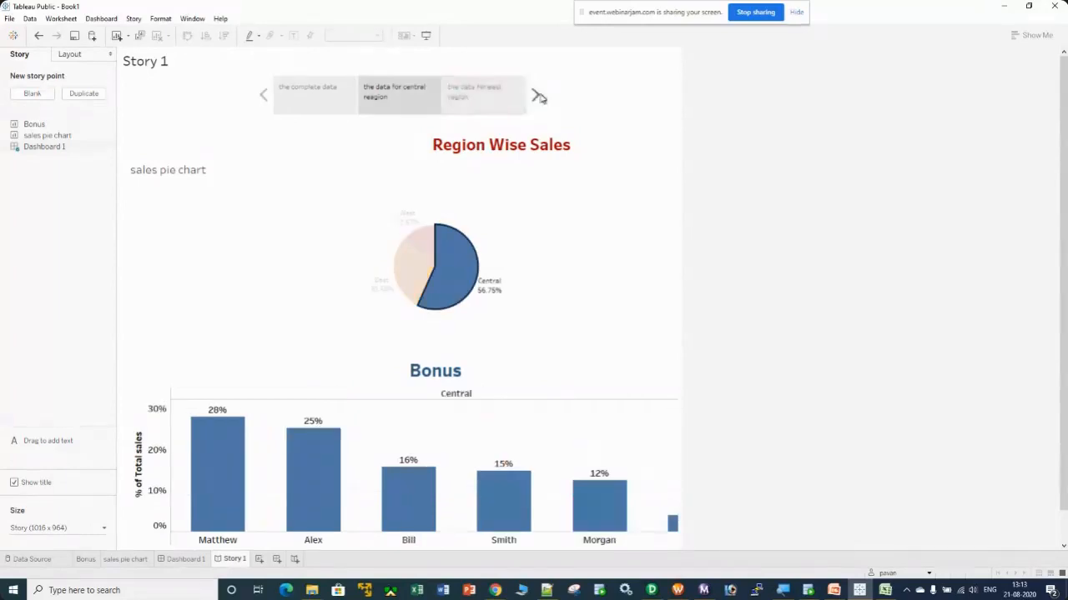
left_click(538, 97)
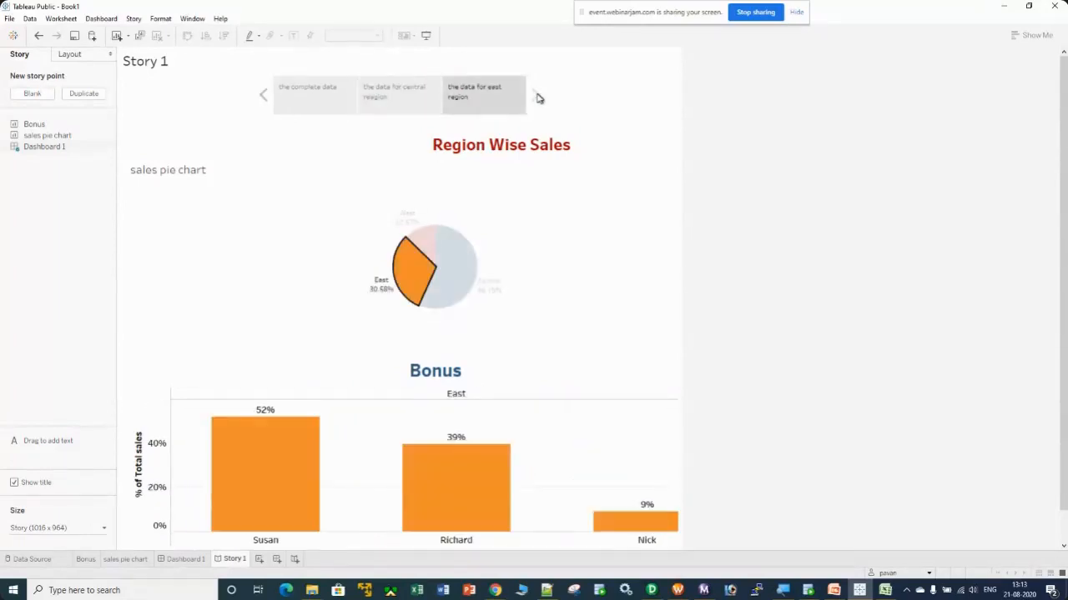
left_click(263, 98)
left_click(263, 98)
mouse_move(316, 99)
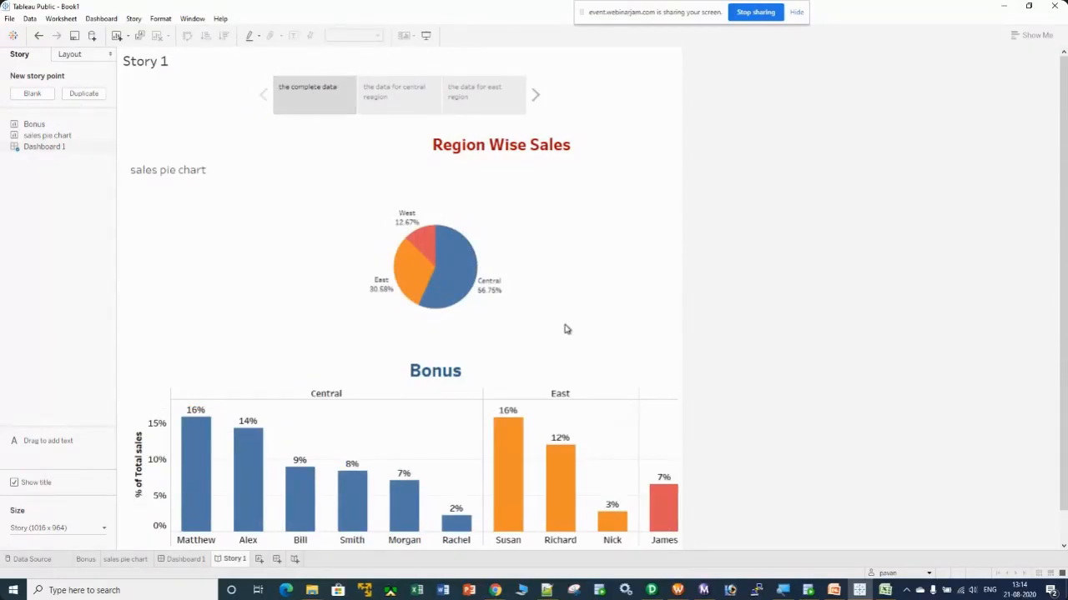
Present the story full screen, examining the complete, central and east region points with their bar charts, and exit presentation mode
key("F7")
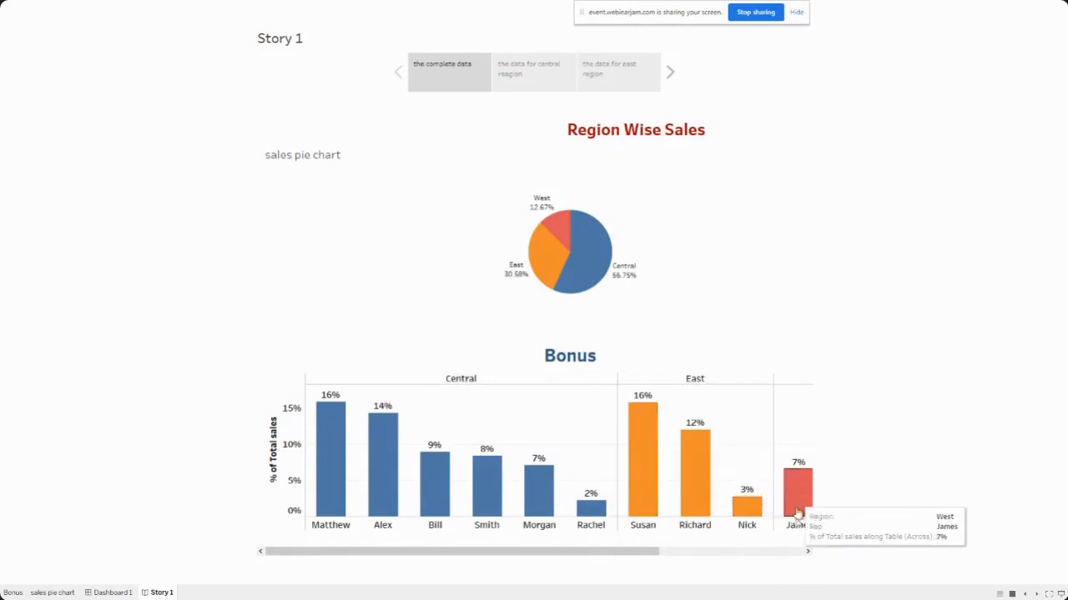
left_click_drag(643, 553, 786, 552)
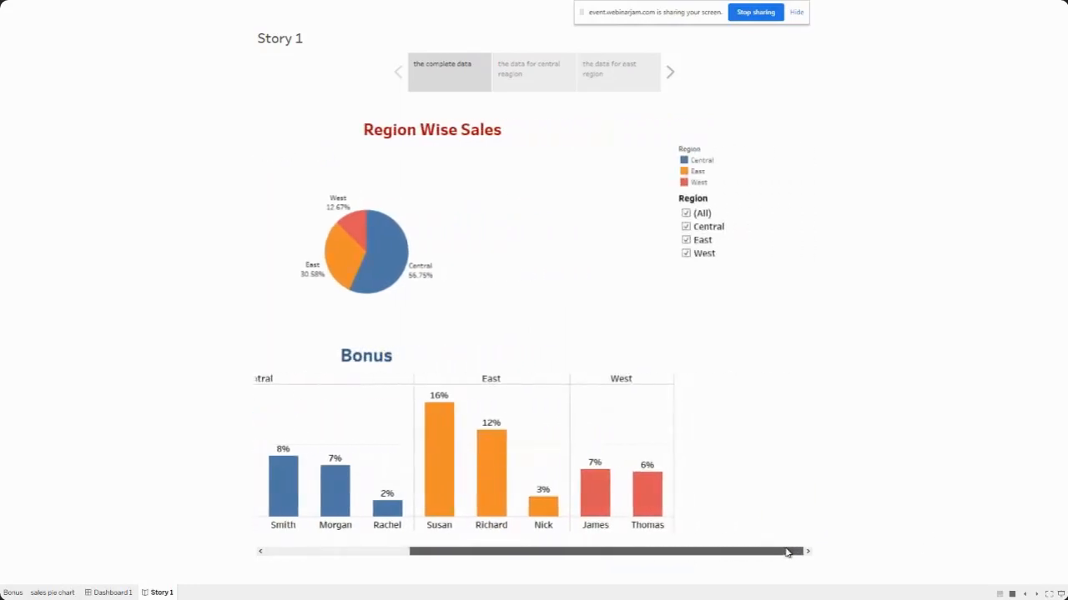
left_click_drag(787, 552, 361, 552)
left_click(538, 65)
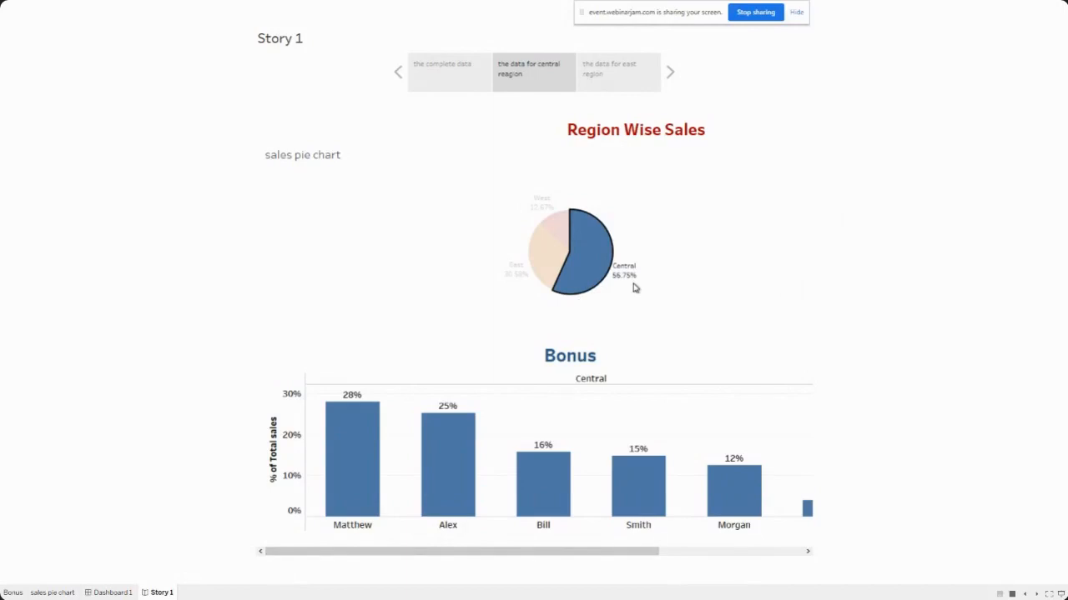
left_click_drag(512, 557, 310, 553)
mouse_move(354, 464)
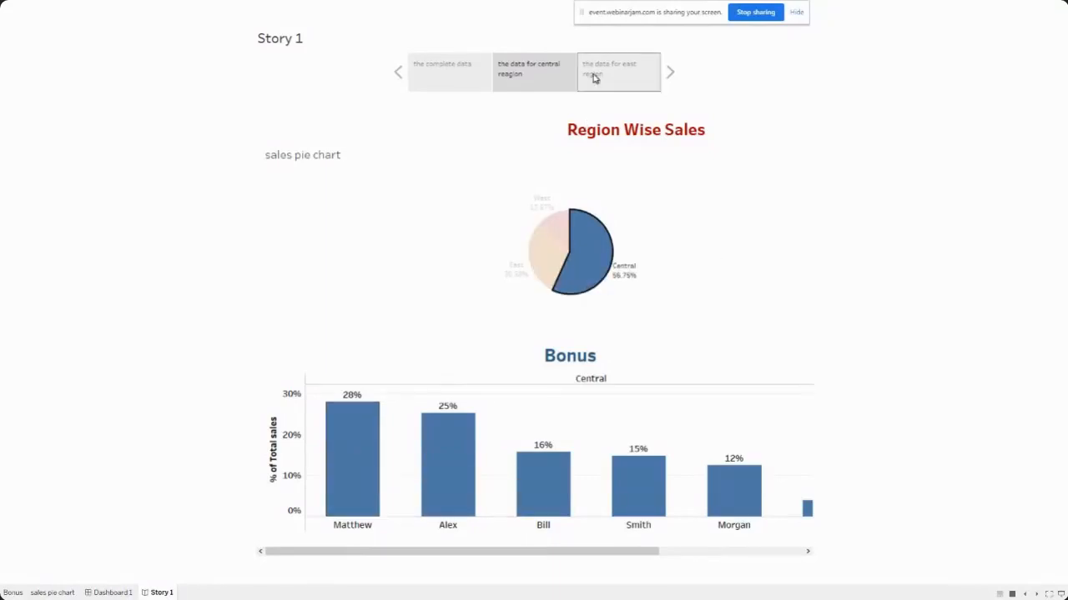
left_click(621, 70)
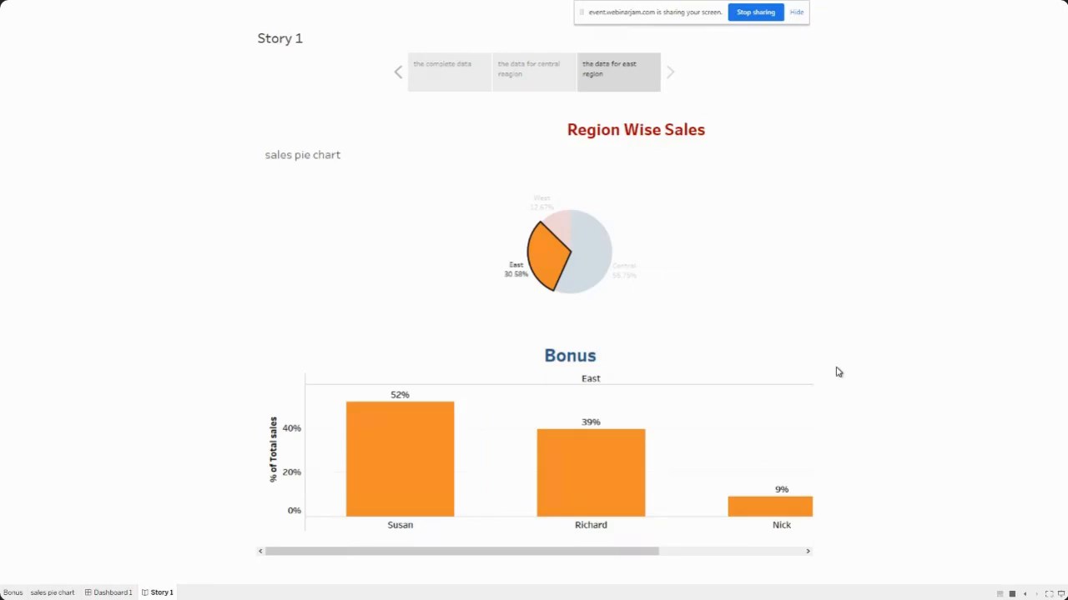
mouse_move(413, 465)
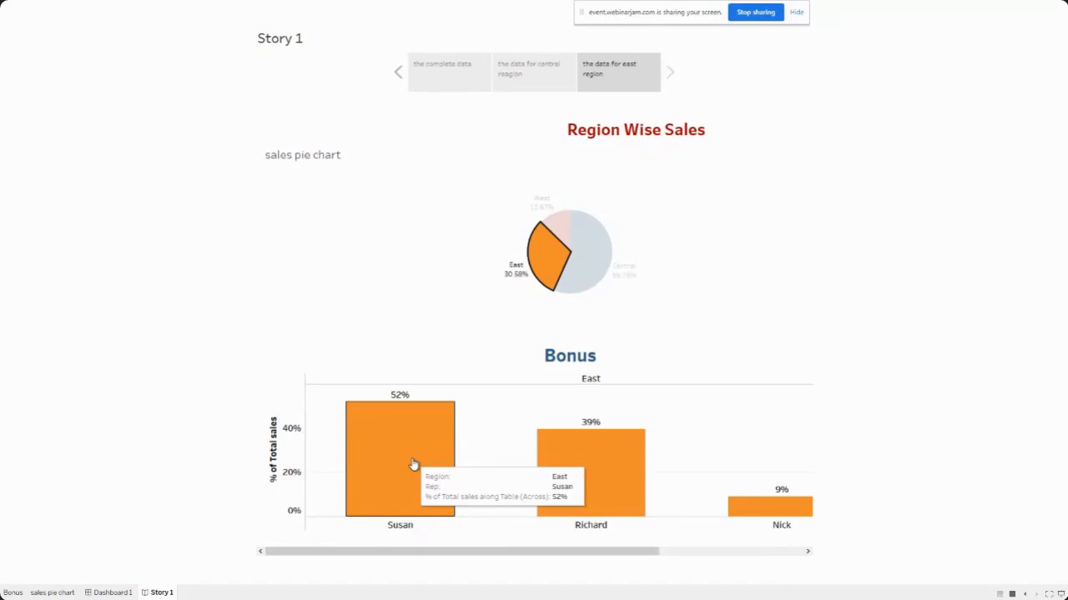
key("Escape")
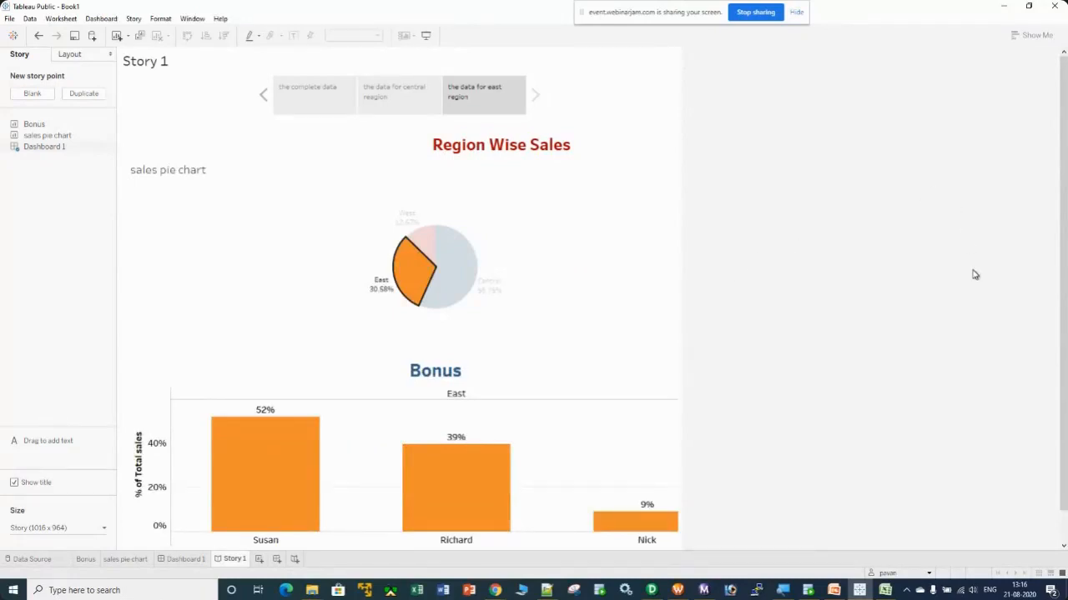
Minimize Tableau Public and switch to the WebinarJam live broadcast page in Chrome to read the attendees' chat questions
left_click(1007, 8)
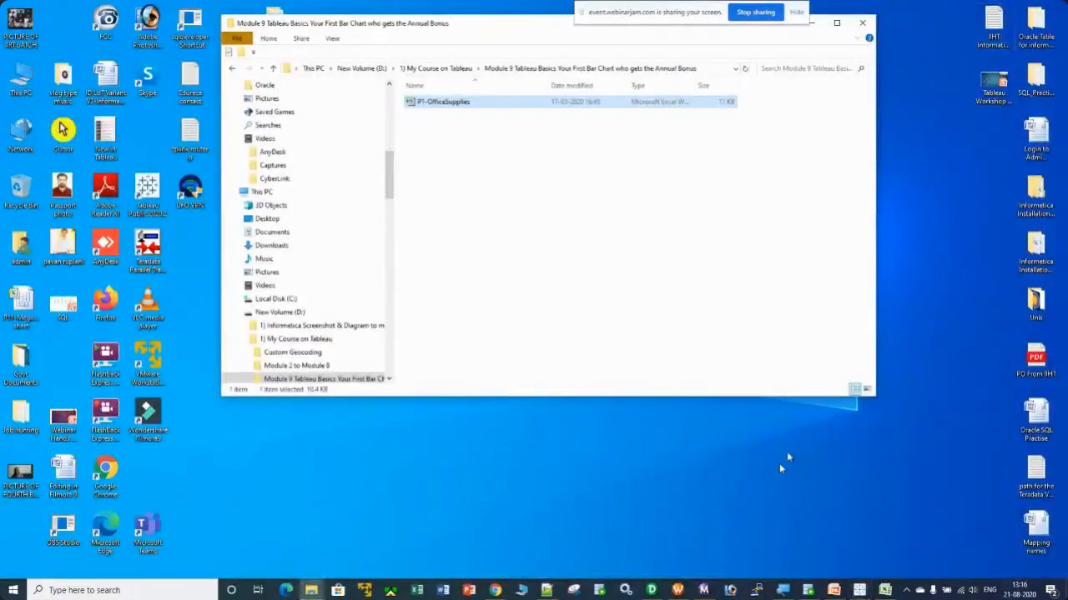
left_click(461, 544)
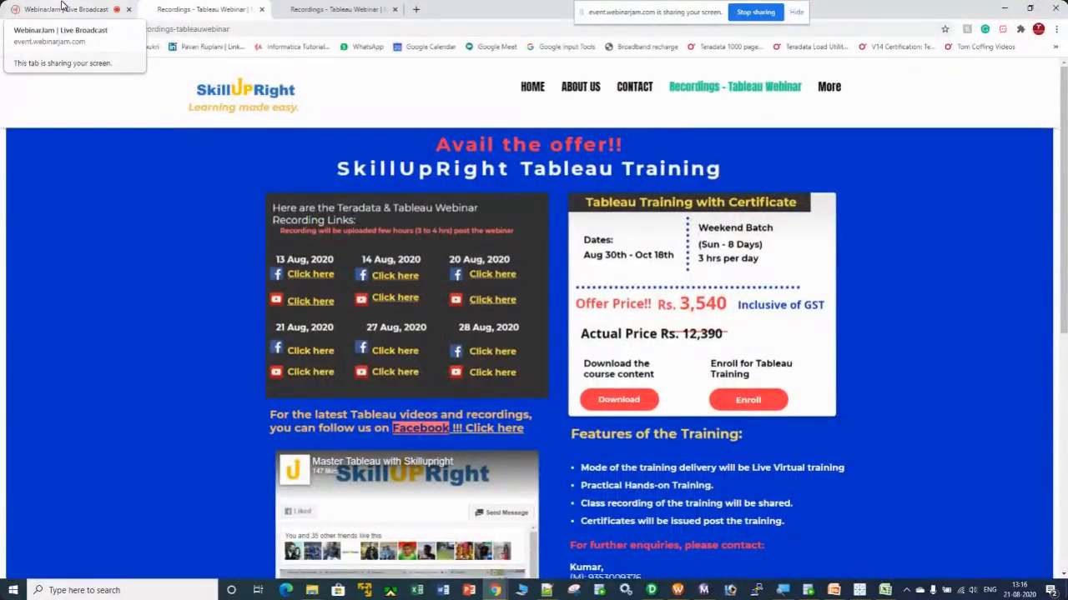
left_click(61, 8)
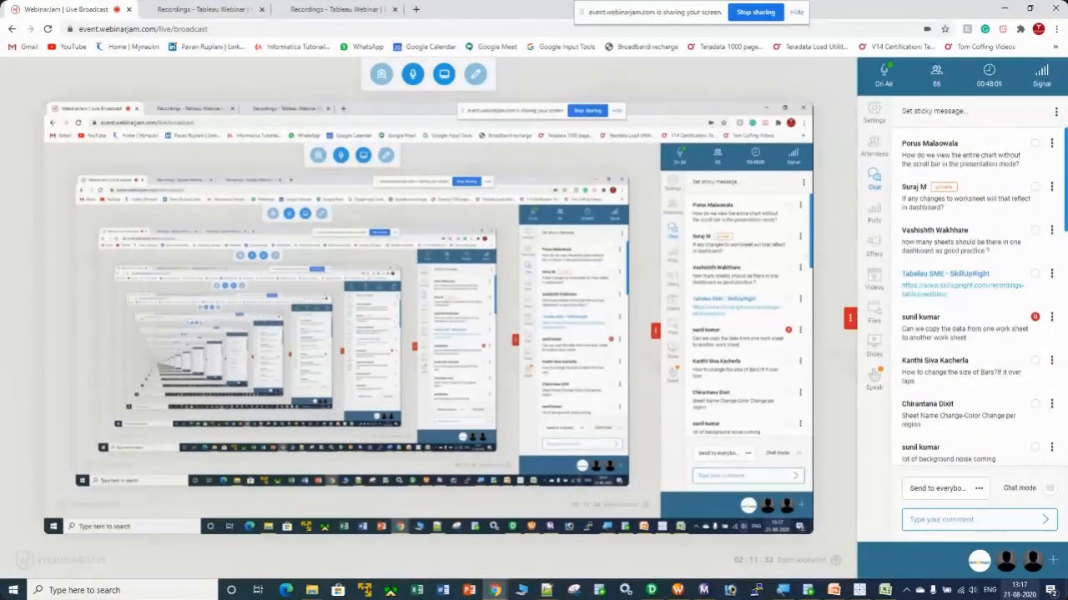
Return to Tableau Public and examine the preset fixed sizes available for Dashboard 1, keeping the current size
left_click(860, 591)
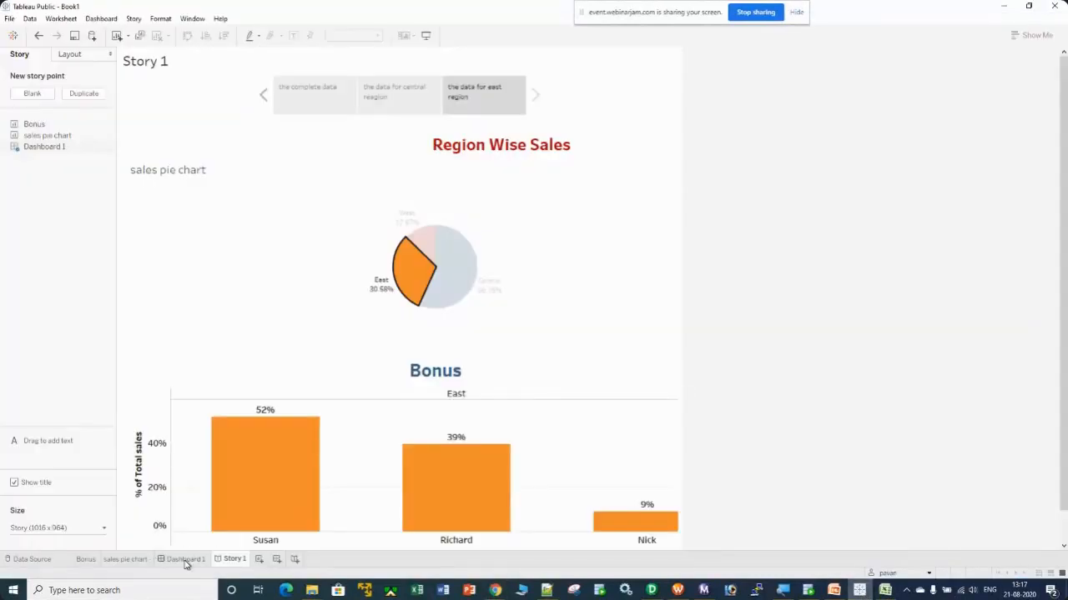
left_click(185, 558)
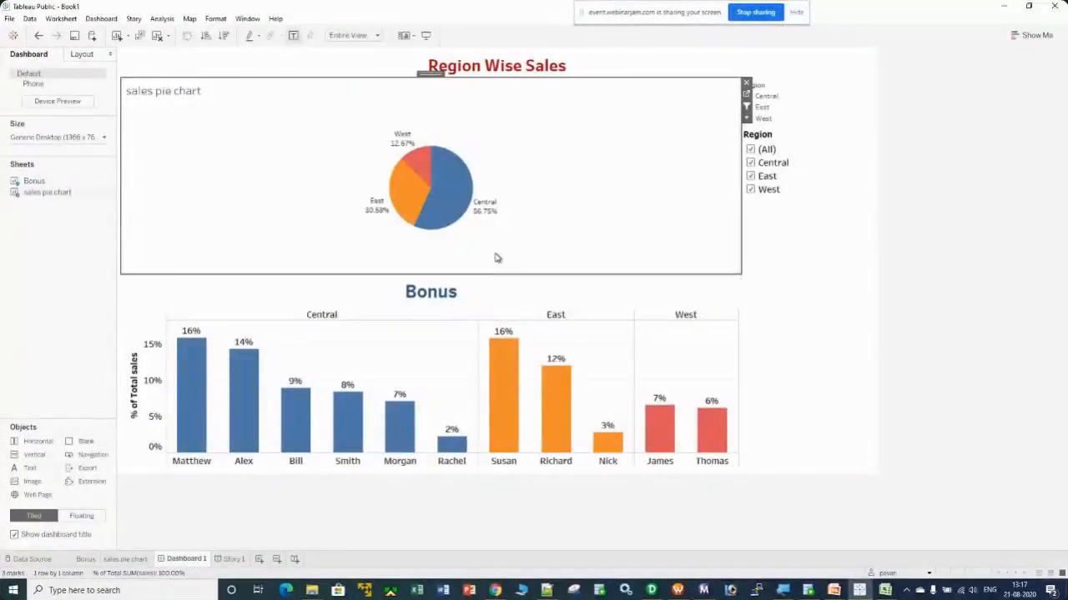
left_click(103, 138)
left_click(109, 171)
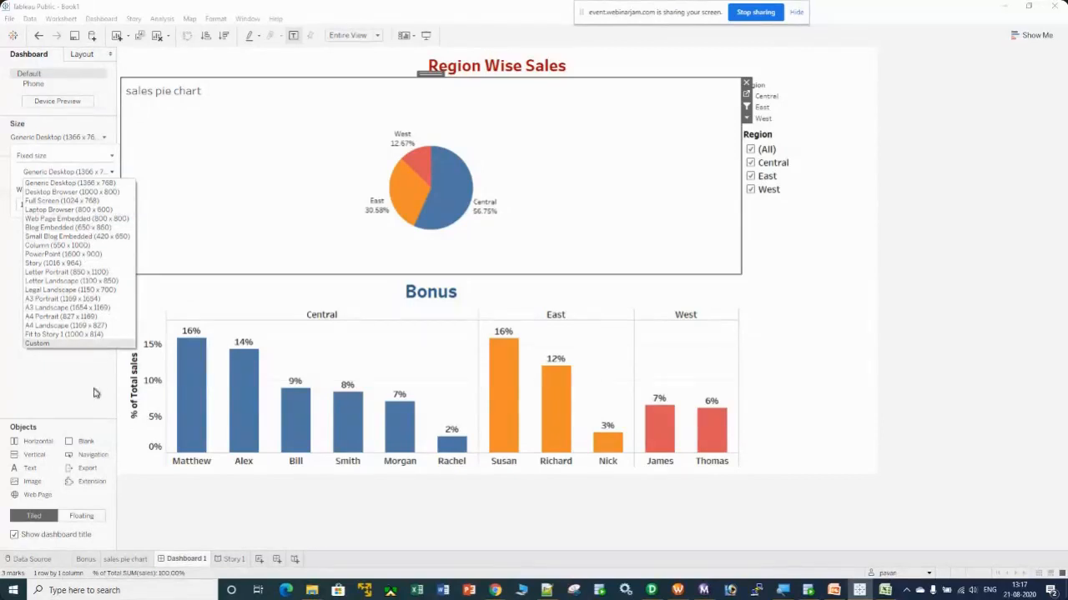
left_click(72, 377)
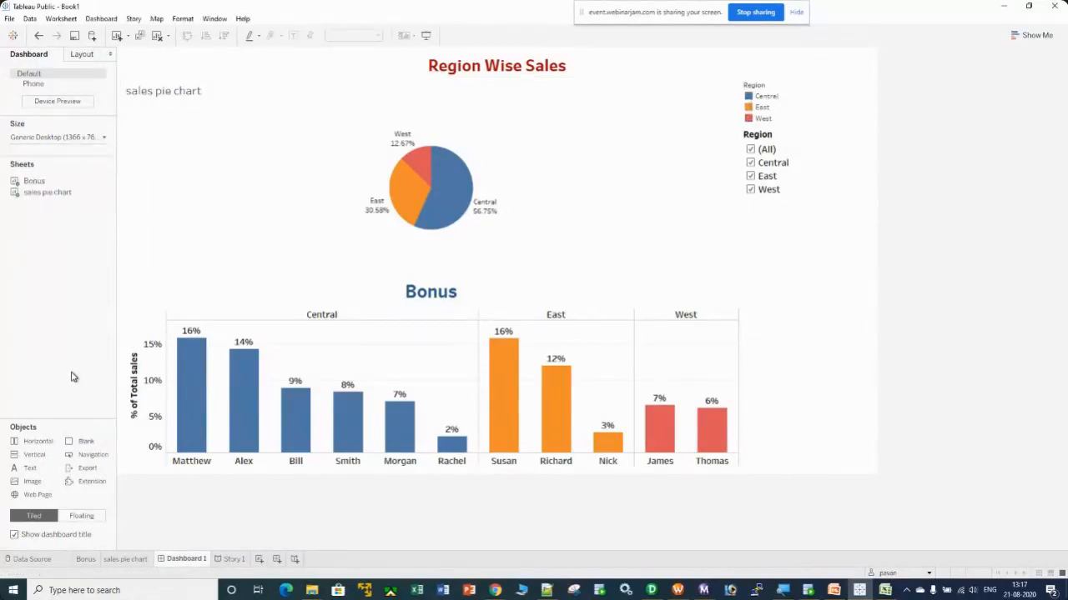
left_click(1005, 10)
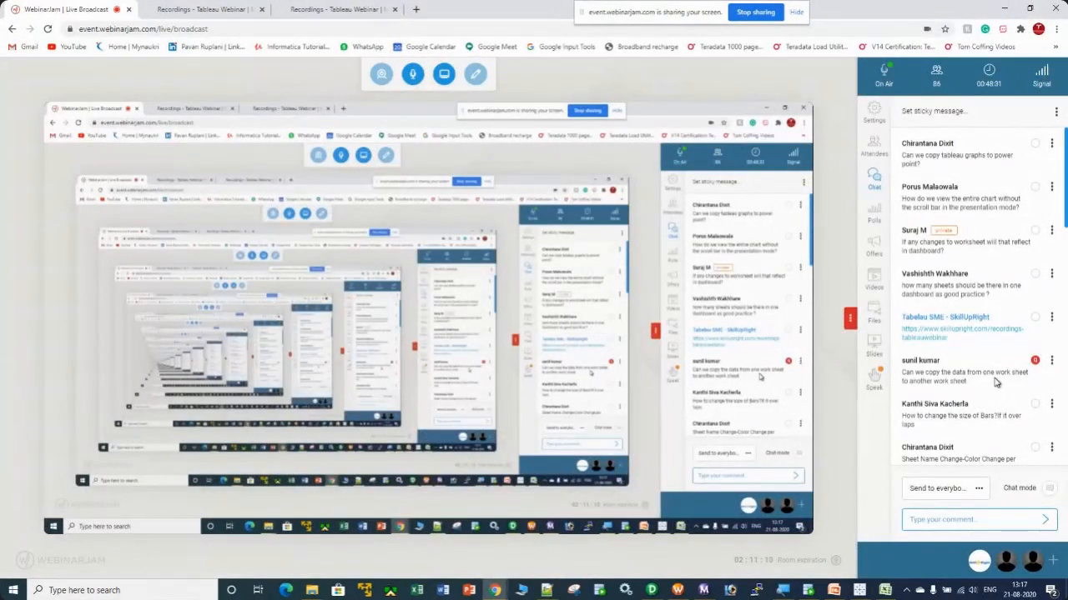
scroll(995, 382, "up", 1)
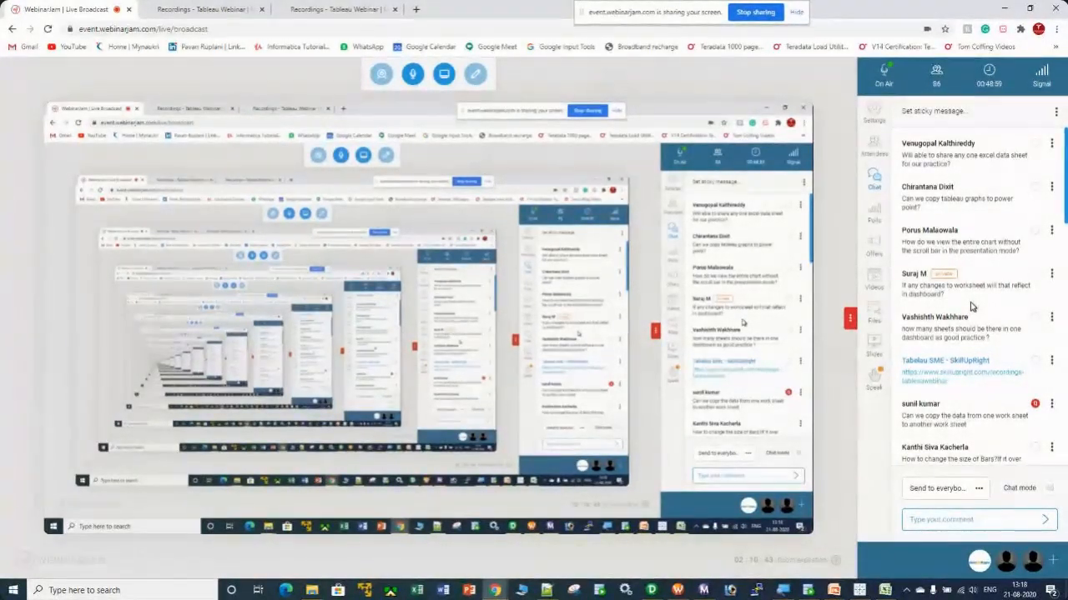
left_click(938, 523)
key("ctrl+v")
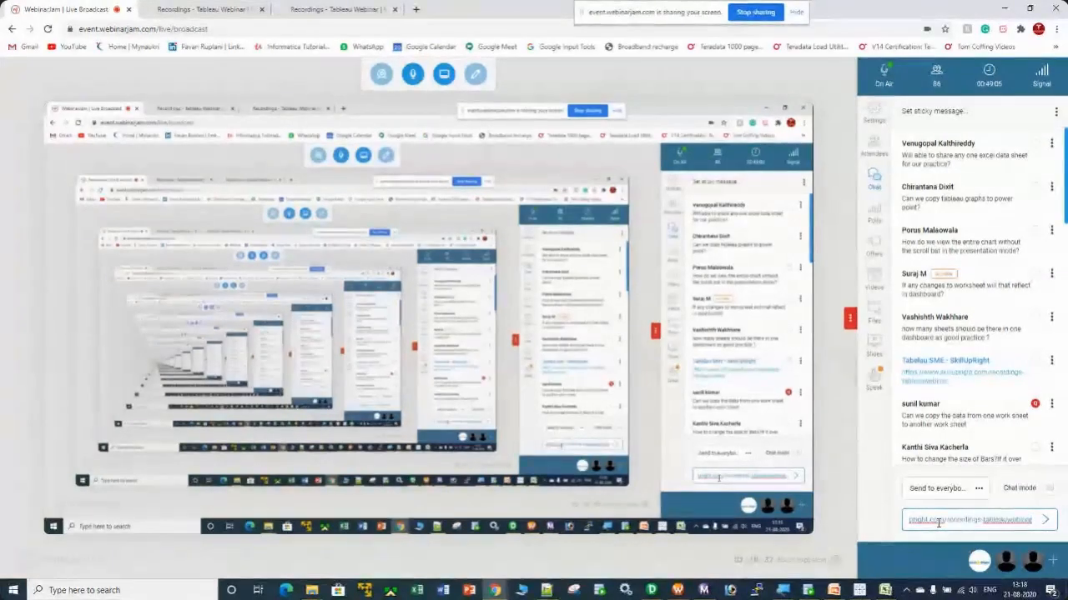
key("Return")
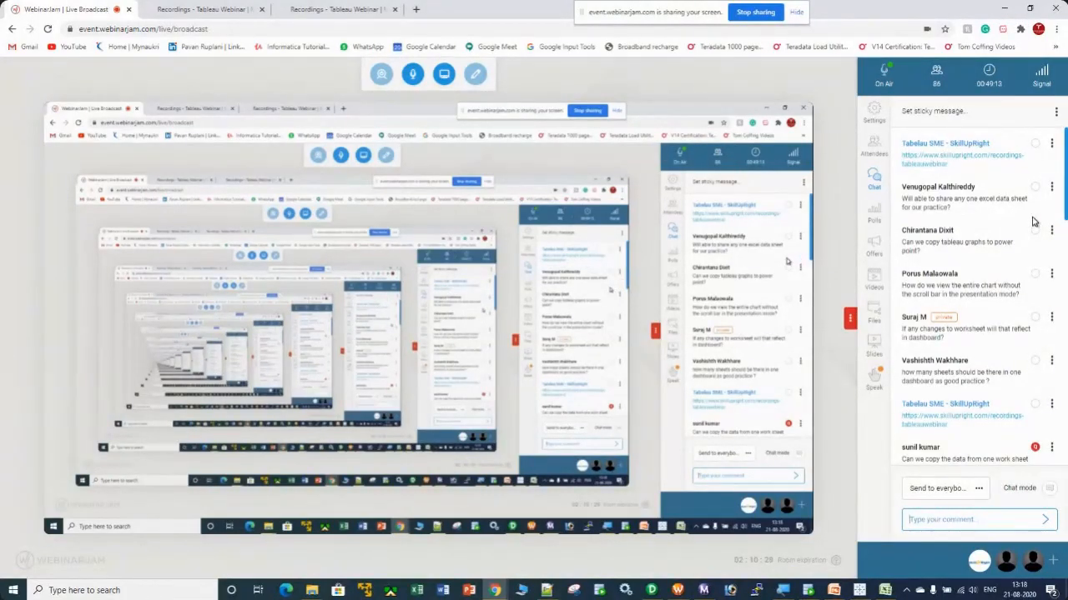
Copy the representative's contact number from slide 30 of the PowerPoint workshop presentation and post it in the WebinarJam chat
left_click(833, 589)
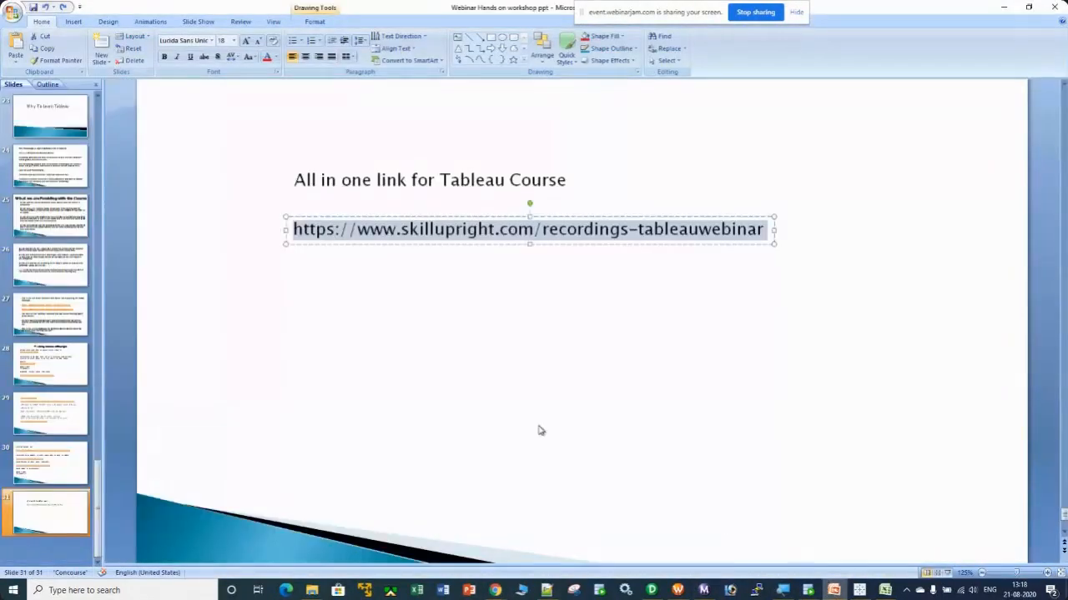
left_click(50, 463)
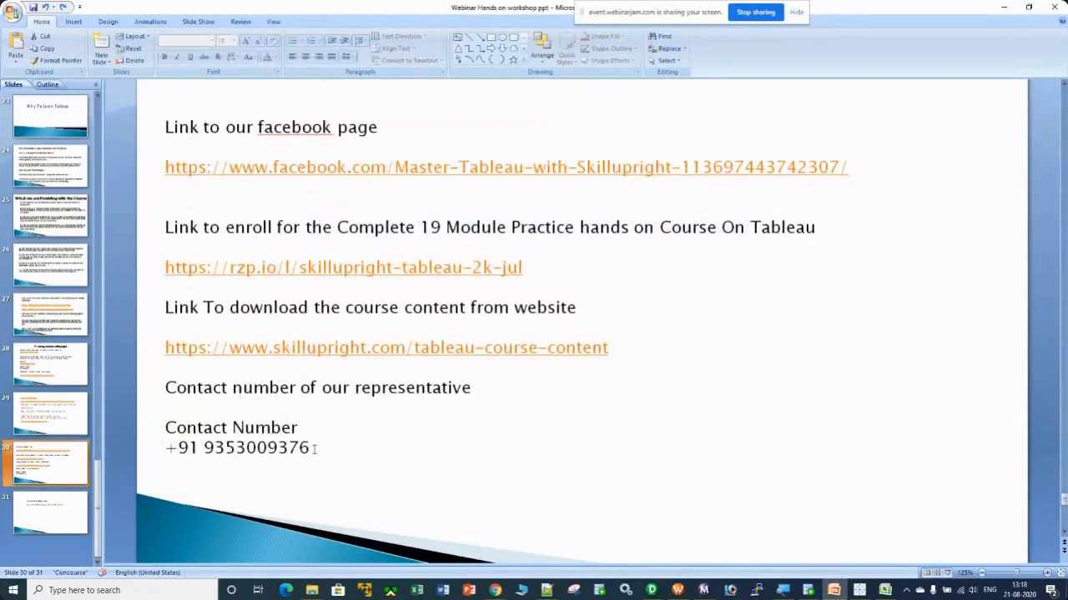
left_click_drag(312, 450, 152, 431)
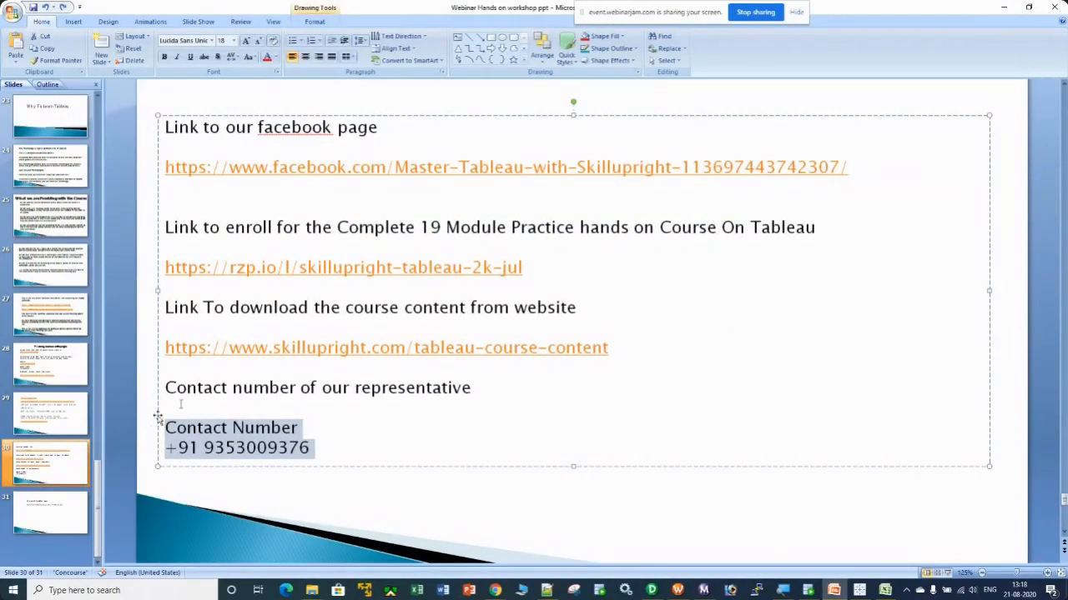
left_click(1003, 7)
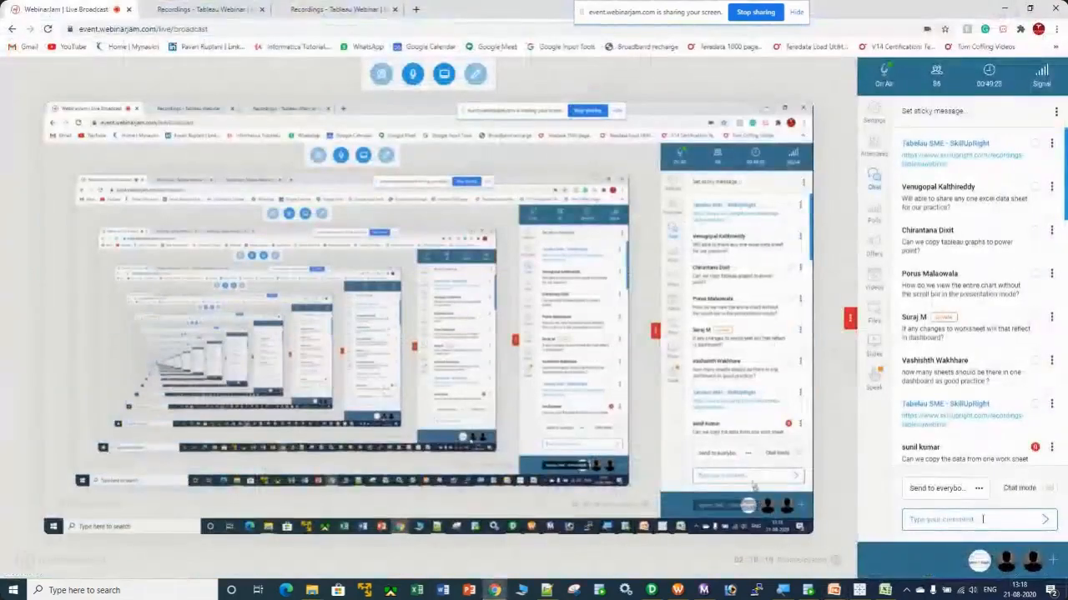
right_click(941, 522)
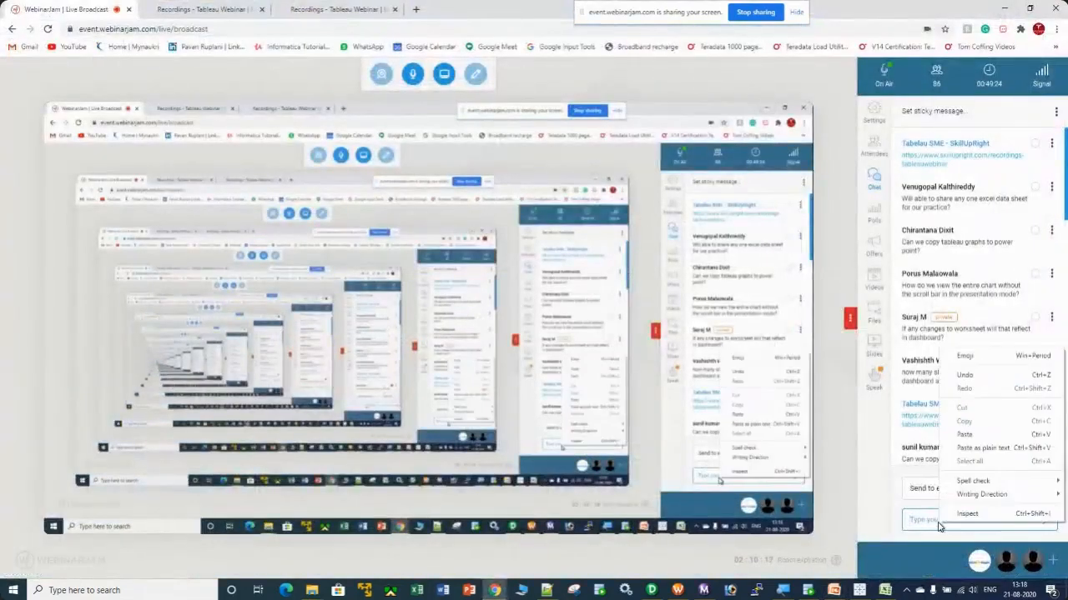
left_click(964, 434)
key("Return")
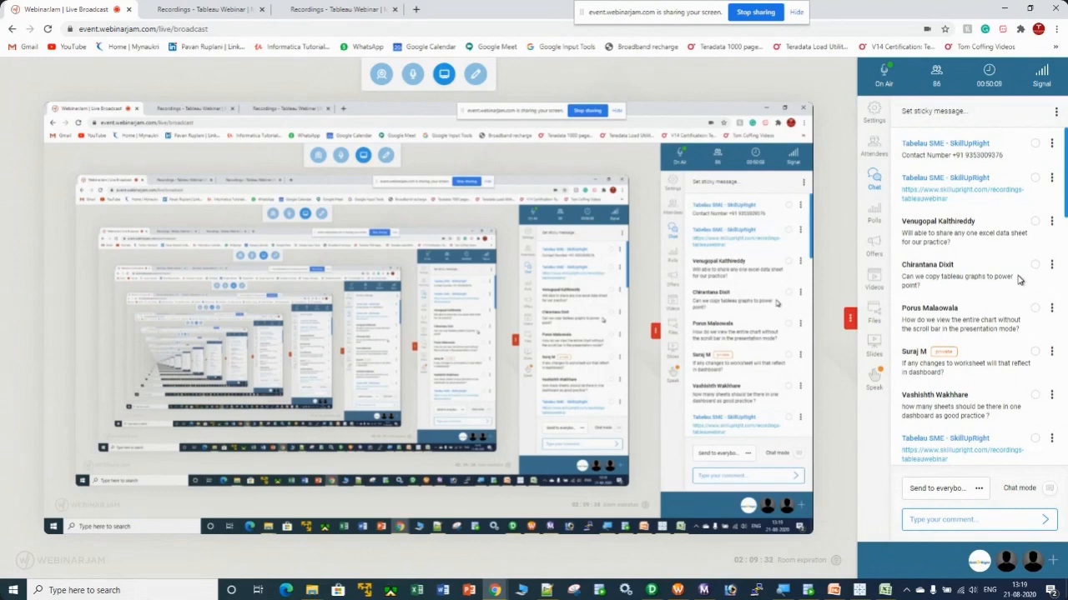
Switch to the FlashBack Express 5 Recorder running in the background and stop the screen recording
scroll(1017, 279, "up", 2)
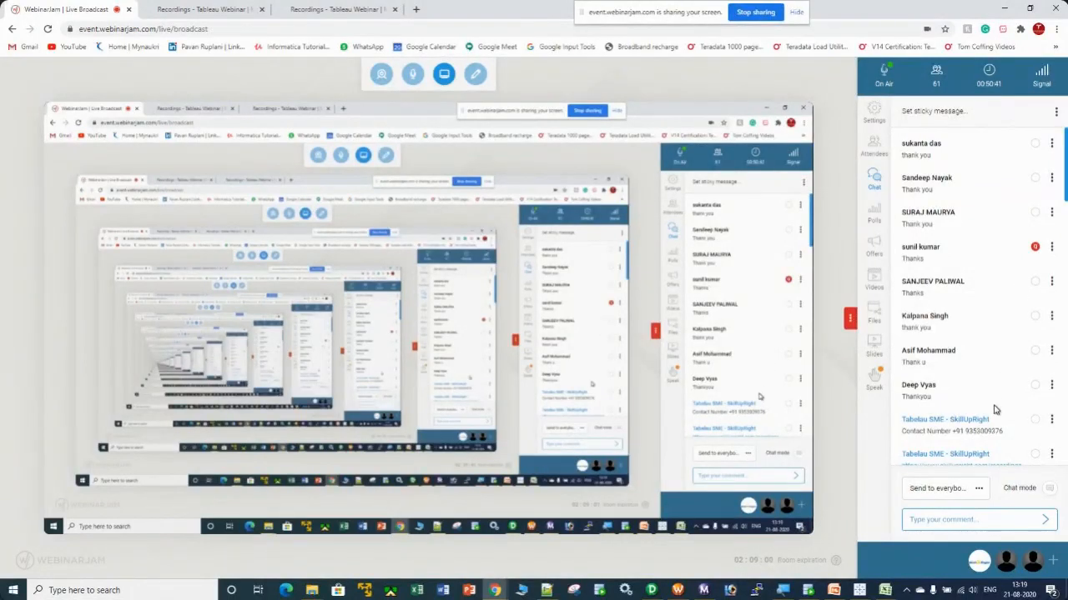
left_click(906, 591)
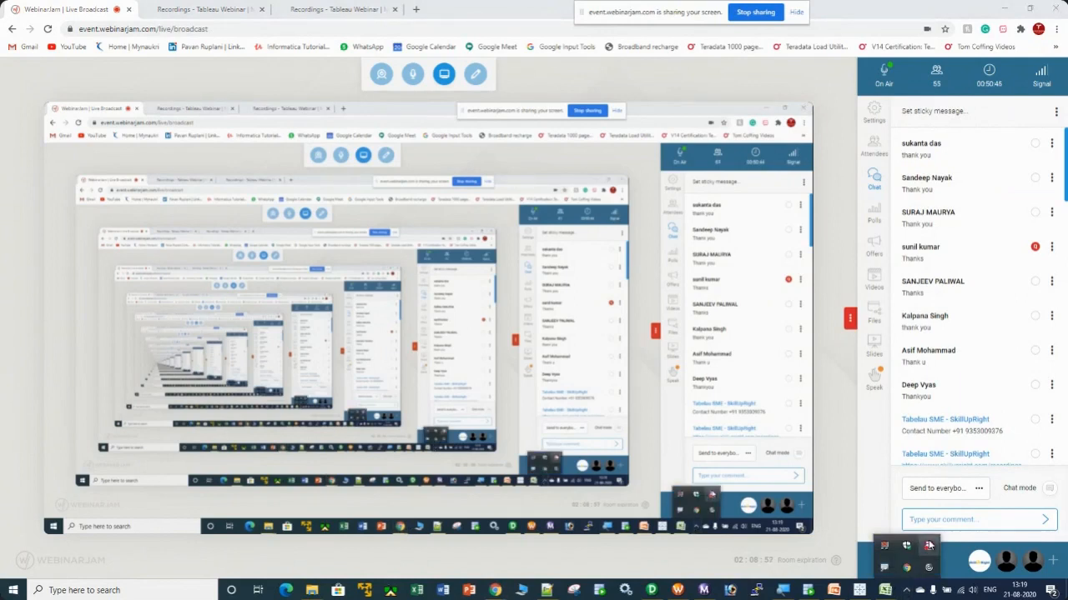
right_click(928, 546)
left_click(957, 411)
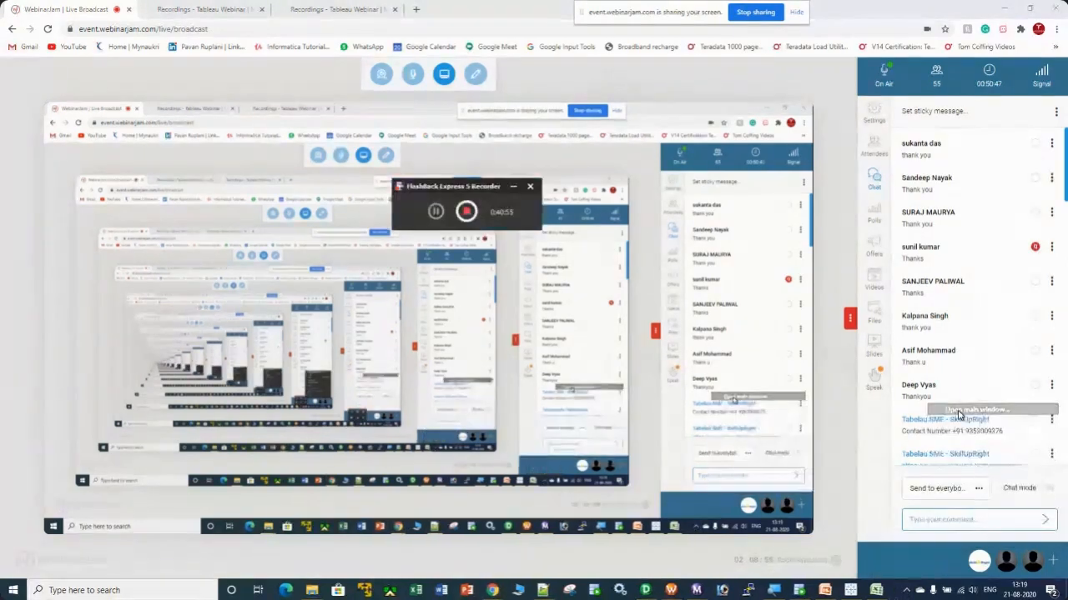
left_click(466, 211)
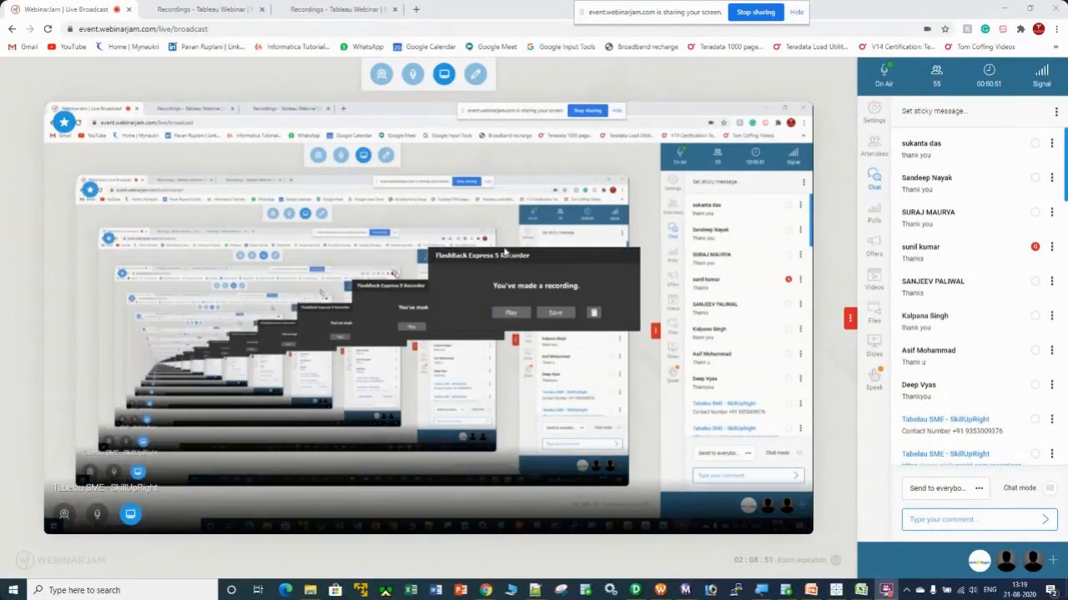
Save the finished recording in the FlashBack Movies folder as "tableau webinar 21 august", replacing the suggested file name
left_click(555, 313)
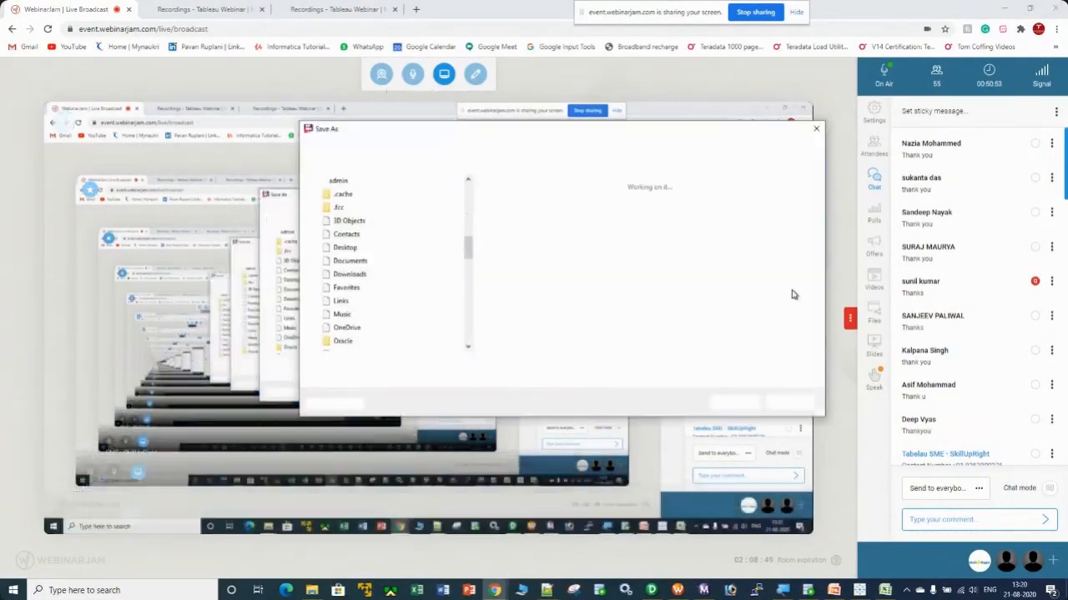
left_click(591, 365)
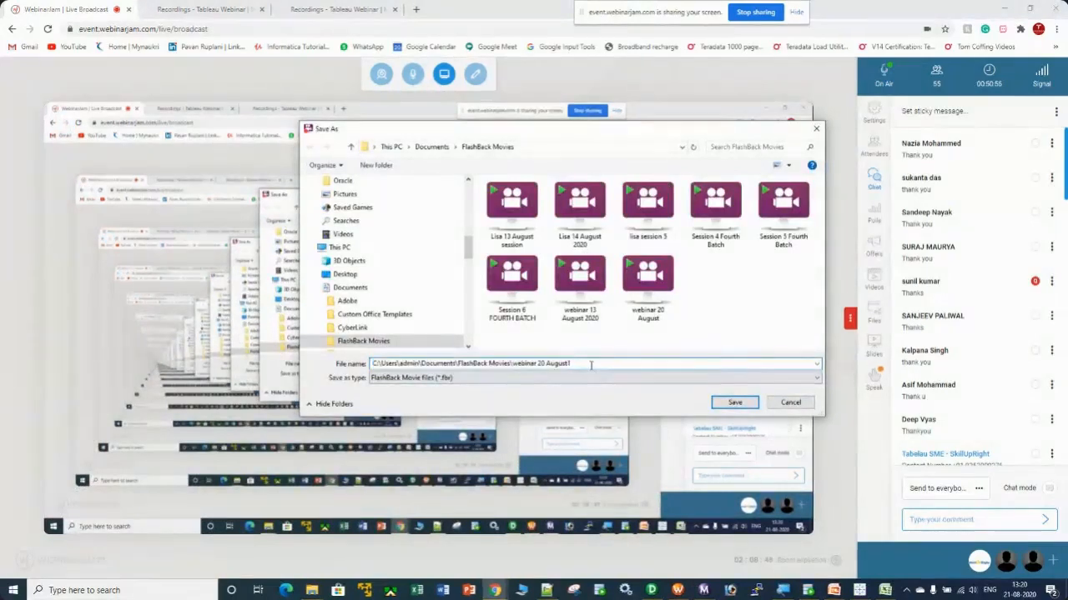
key("BackSpace")
key("BackSpace")
key("BackSpace")
key("BackSpace")
key("BackSpace")
key("BackSpace")
key("BackSpace")
key("BackSpace")
key("BackSpace")
key("BackSpace")
key("BackSpace")
key("BackSpace")
key("BackSpace")
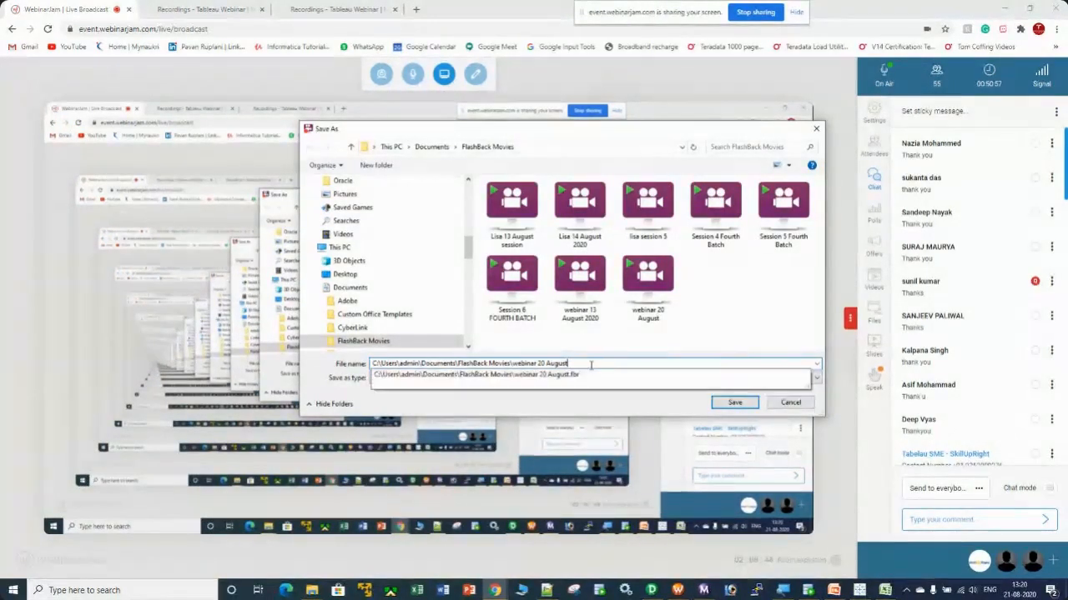
key("BackSpace")
key("BackSpace")
key("BackSpace")
key("BackSpace")
key("BackSpace")
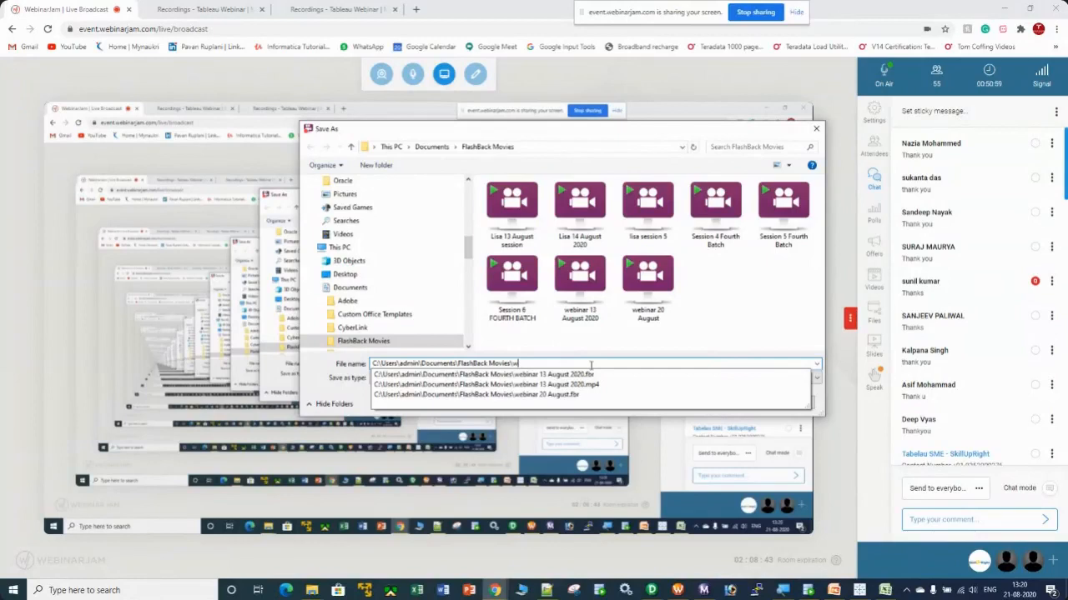
type("tabl")
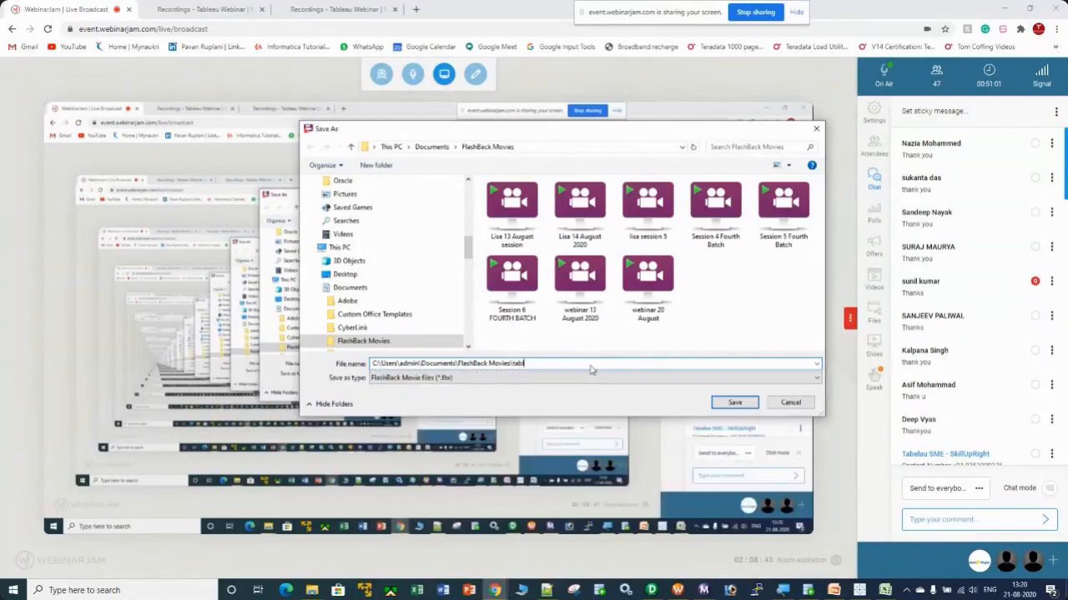
type("eau webinar 21 august")
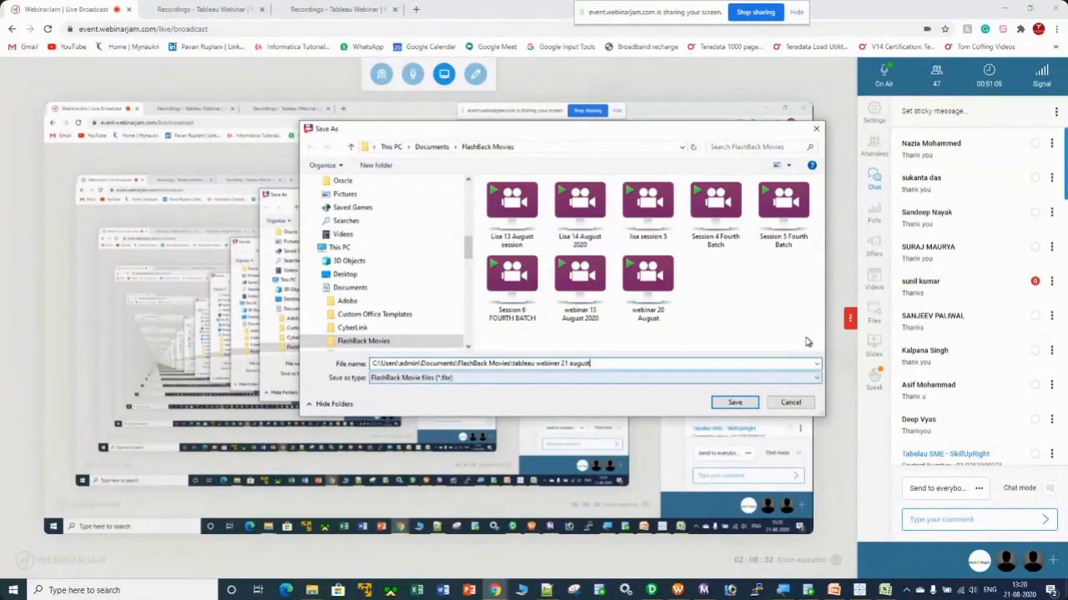
left_click(731, 403)
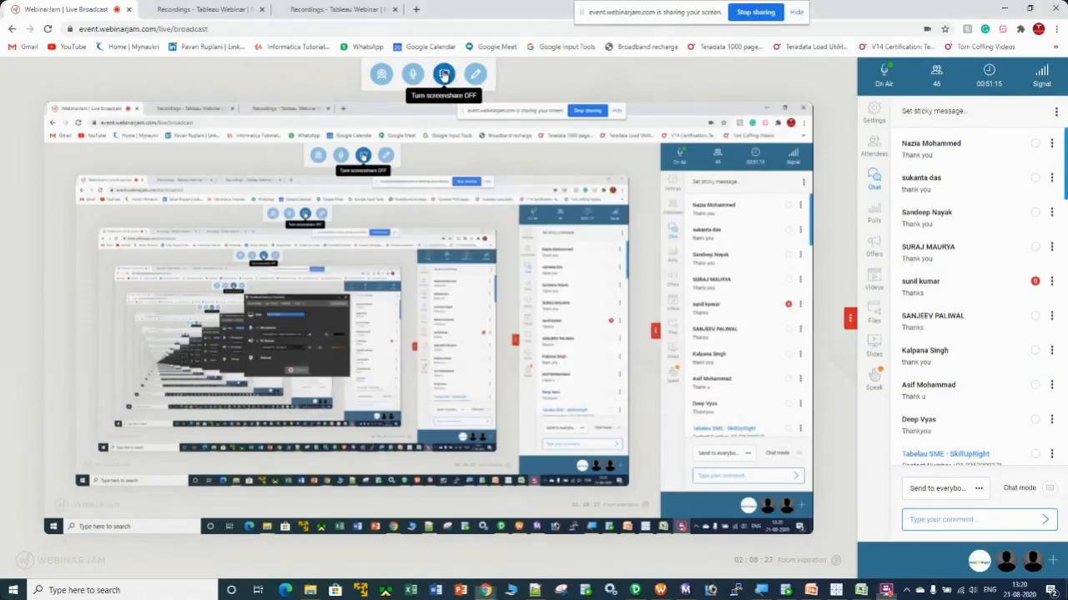
Turn off the screen share in the WebinarJam live broadcast
left_click(444, 75)
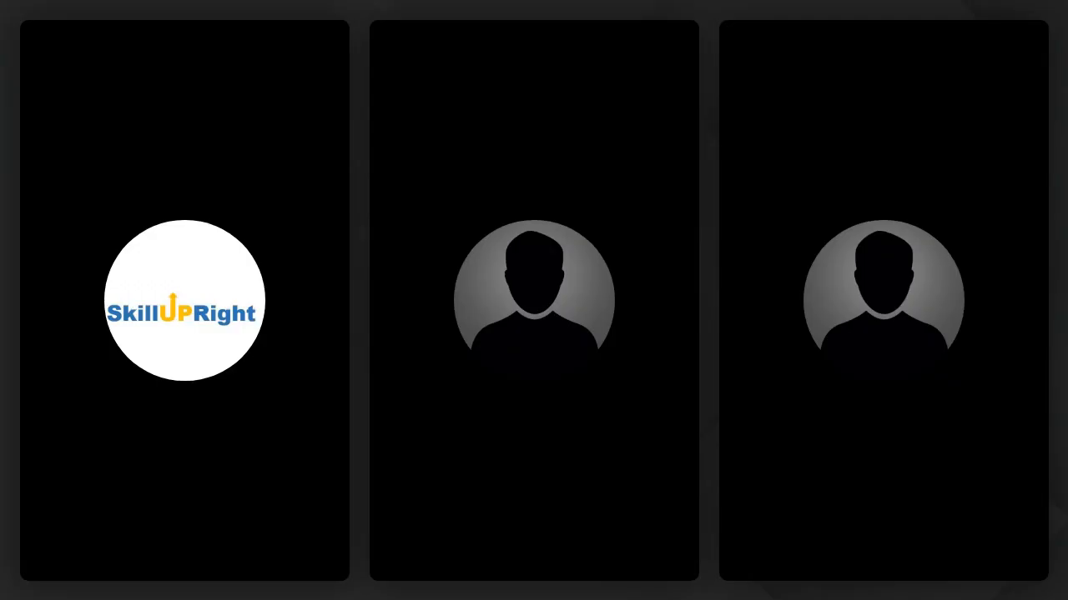